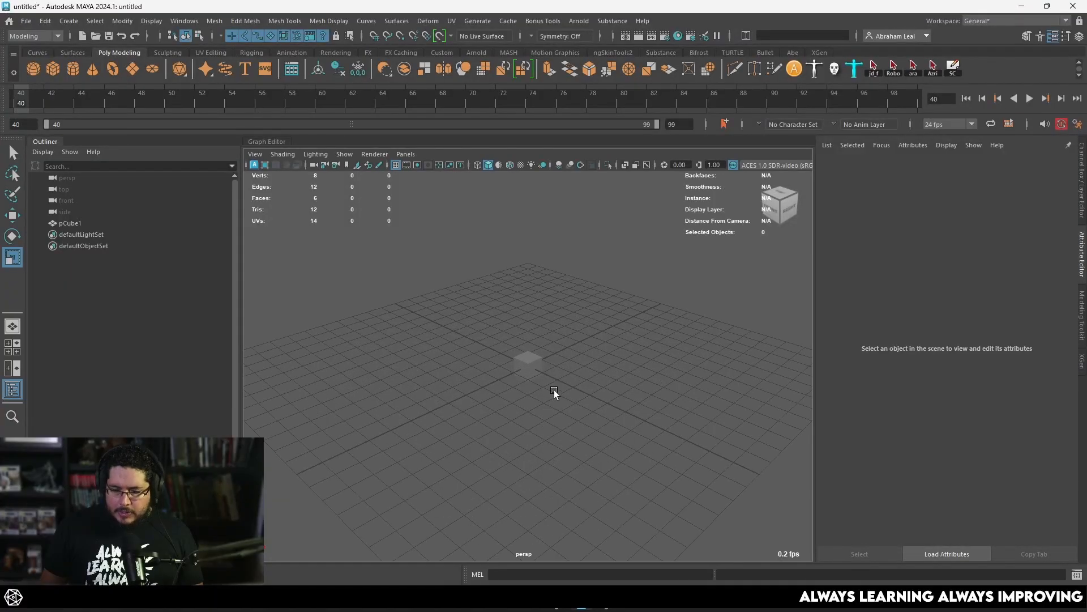
- Select the cube, show its creation inputs in the Channel Box, and set Subdivisions Height to 50
click(532, 367)
alt+drag(705, 450, 538, 409)
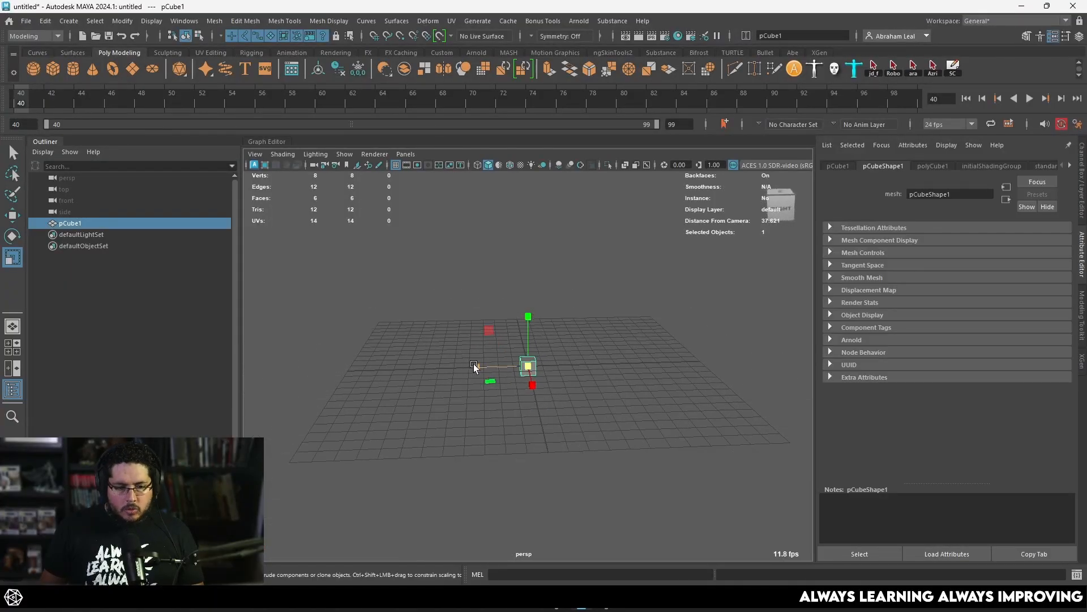
key(ctrl+a)
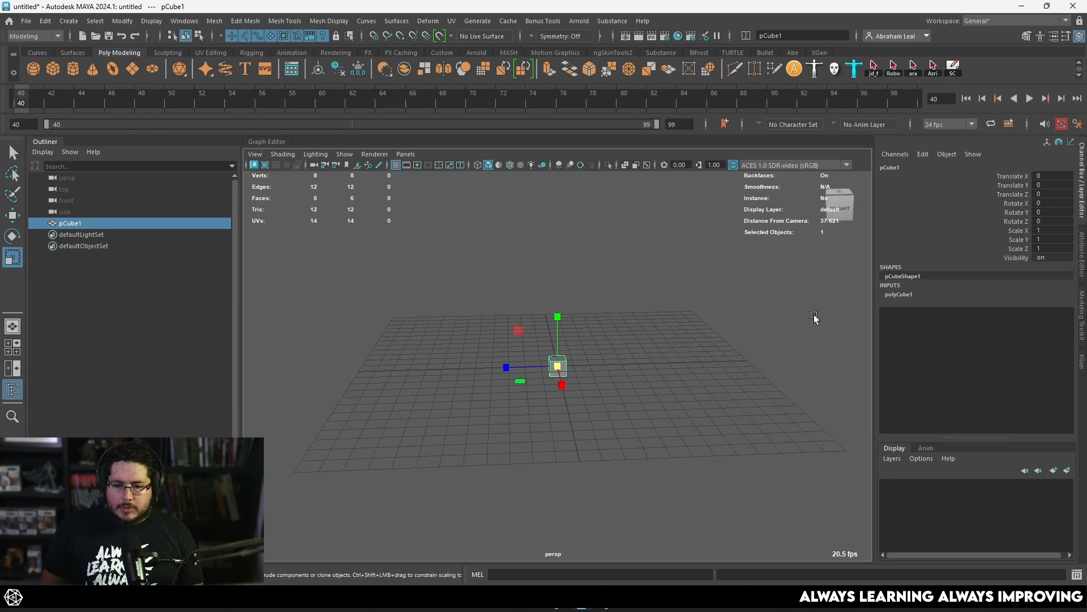
click(900, 294)
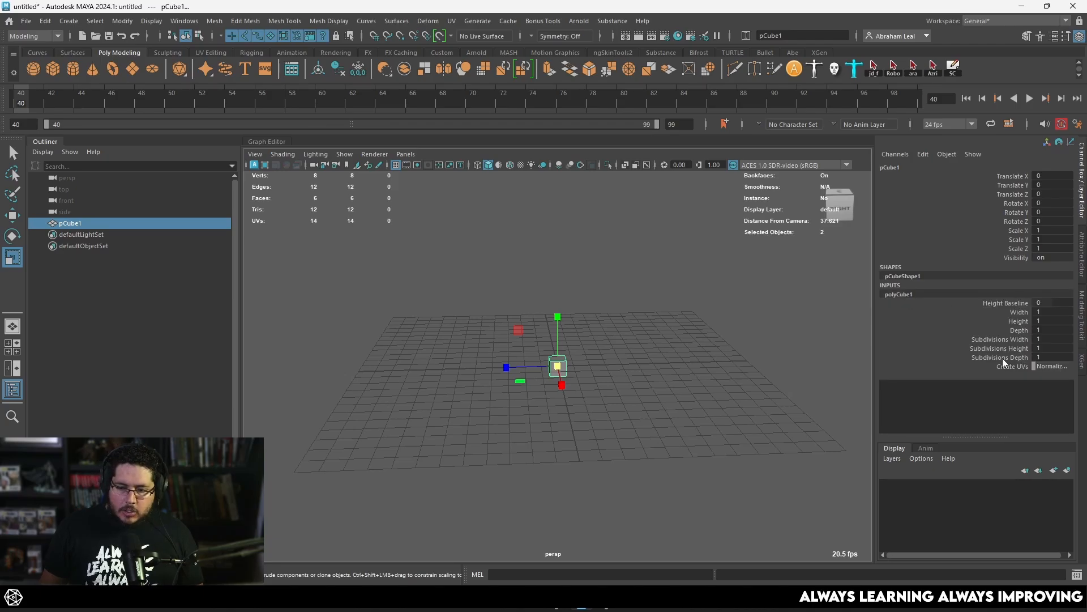
click(1053, 349)
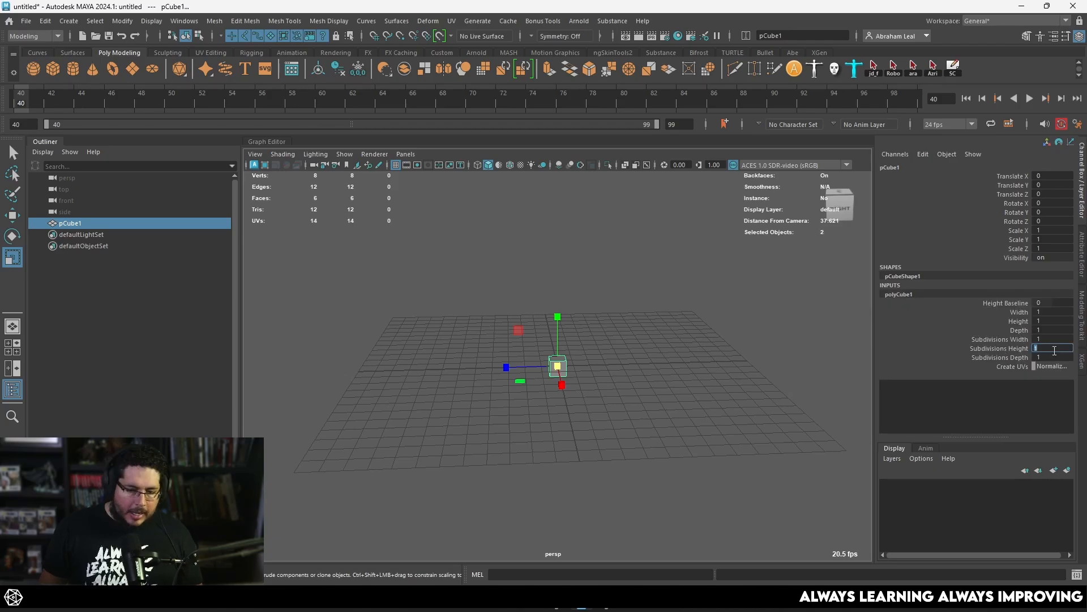
text(50)
key(Return)
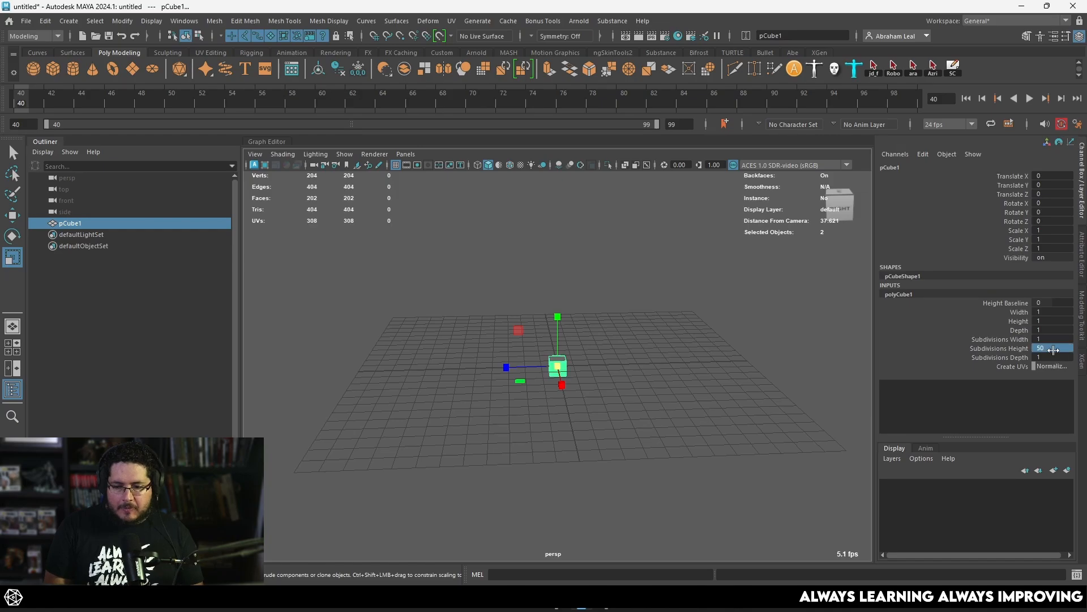
key(f)
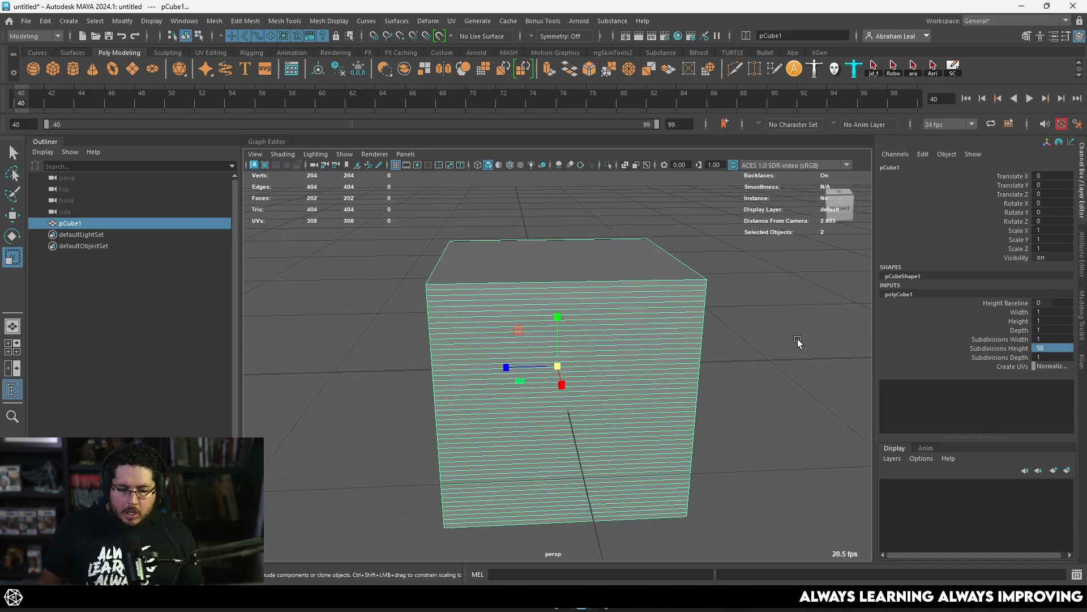
- Set the cube's Subdivisions Width and Subdivisions Depth to 4
click(1051, 339)
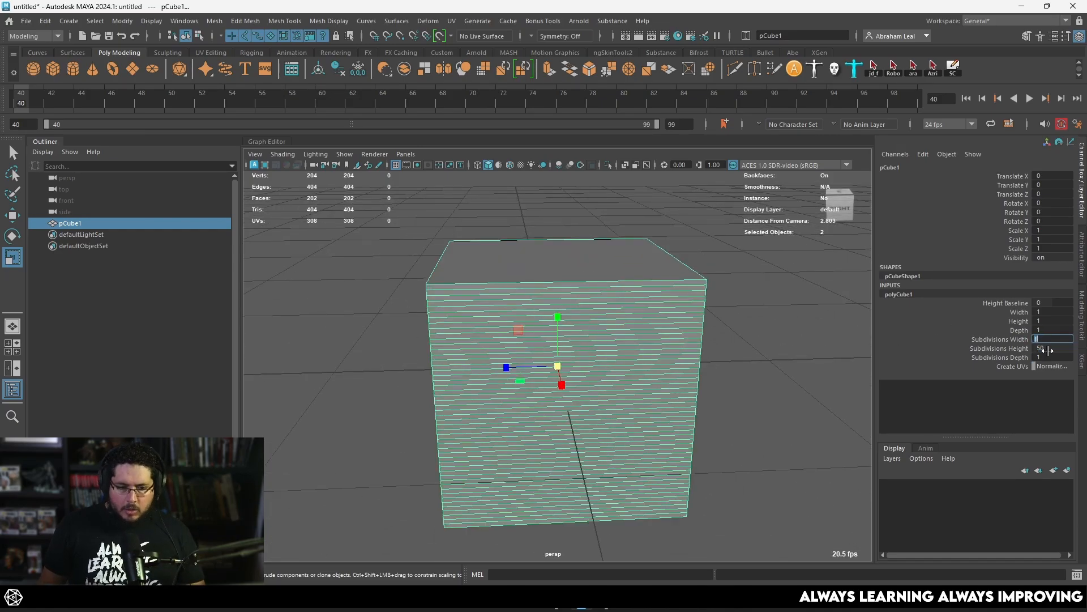
text(4)
click(1051, 356)
text(4)
key(Return)
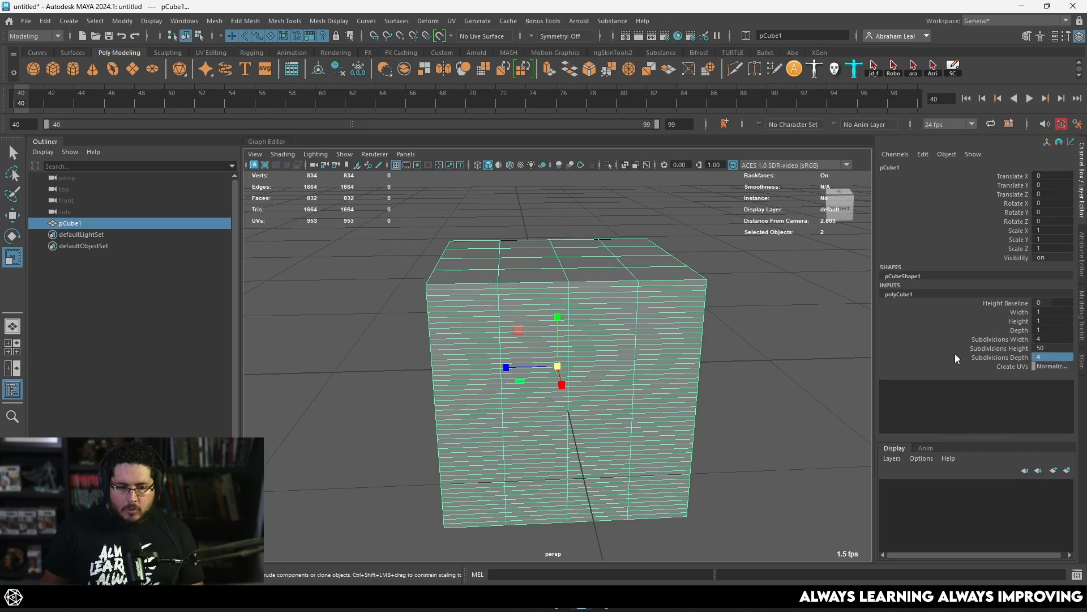
alt+right_drag(640, 358, 501, 363)
alt+drag(501, 363, 602, 381)
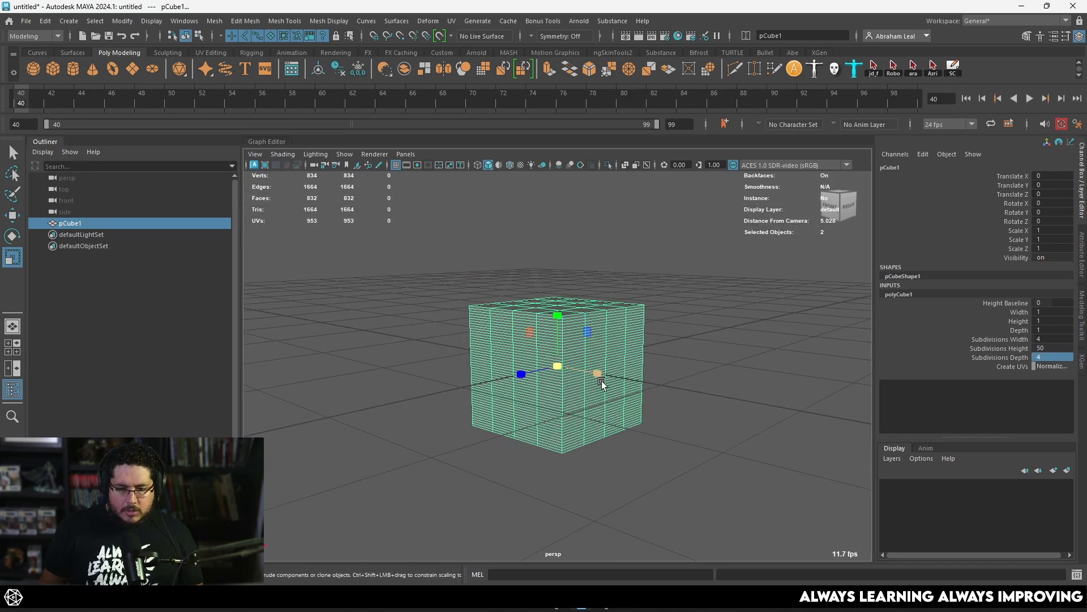
- Stretch the cube vertically into a tall column with a Scale Y of about 63
alt+right_drag(704, 364, 651, 357)
click(650, 357)
click(595, 356)
scroll(595, 356, down, 5)
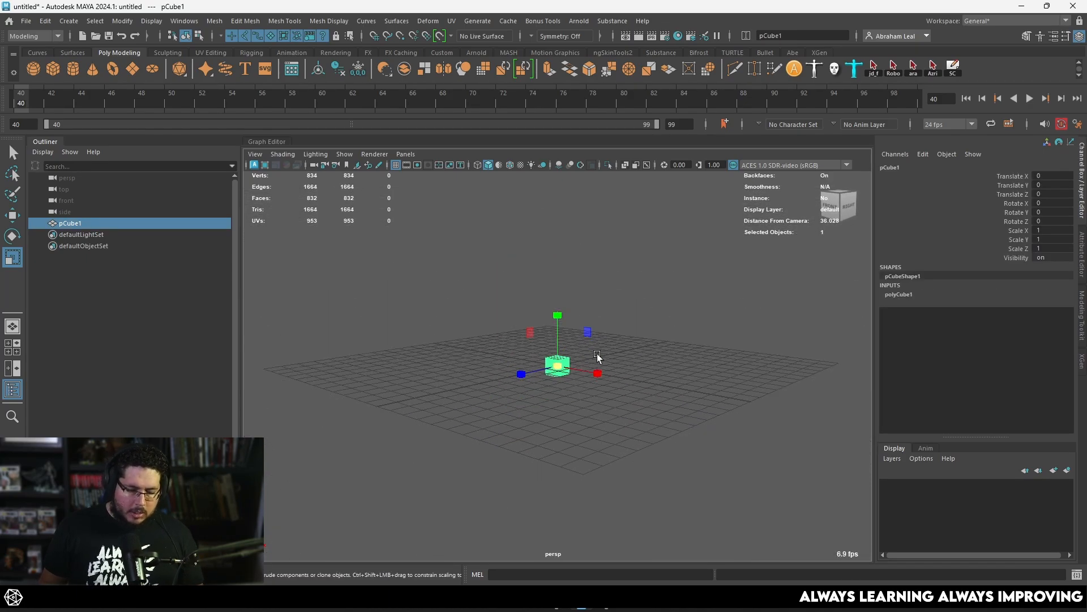
drag(557, 315, 505, 34)
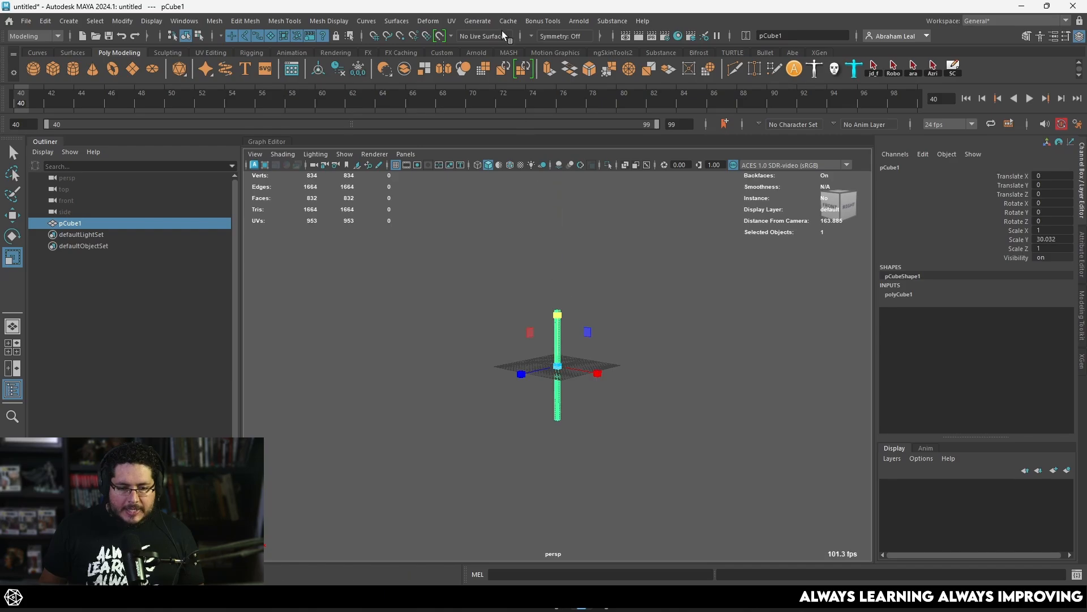
scroll(561, 287, up, 5)
drag(557, 315, 558, 281)
scroll(558, 281, up, 5)
scroll(567, 352, down, 10)
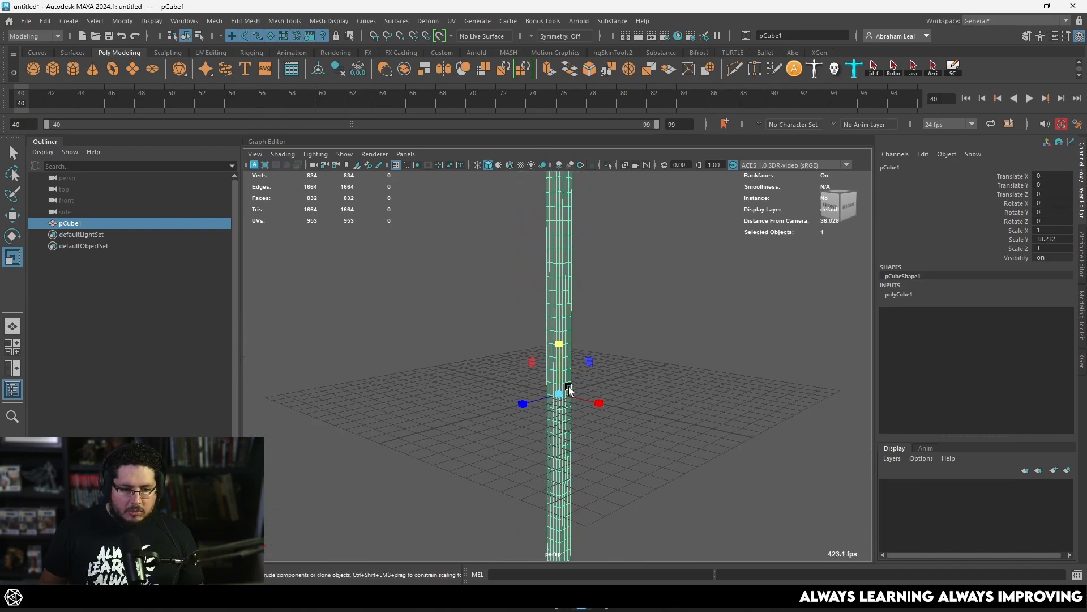
drag(555, 321, 657, 399)
click(611, 314)
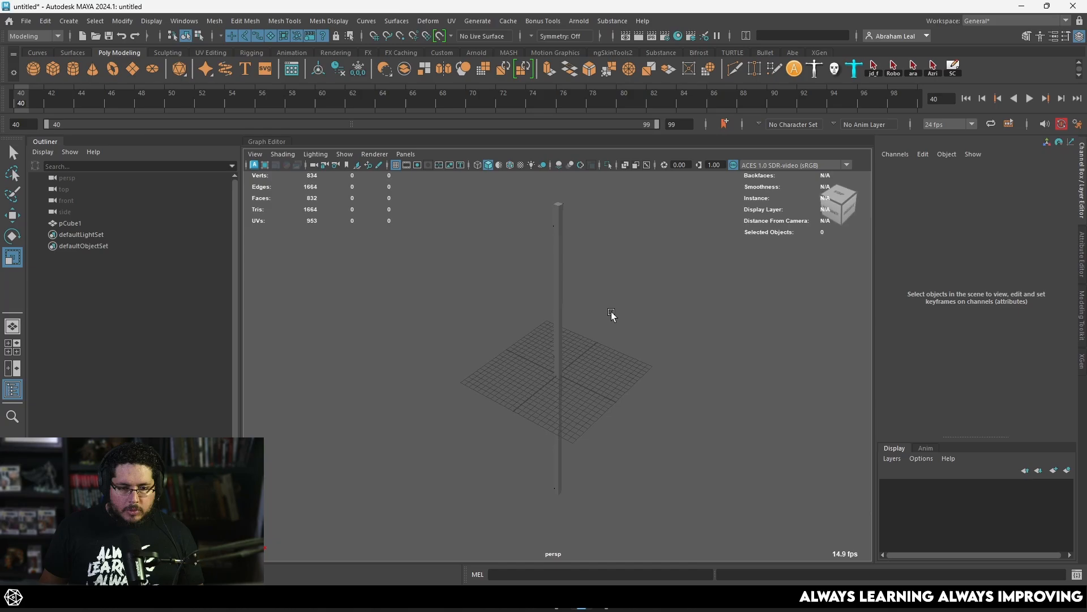
- Duplicate the tall column and move the copy along X to a Translate X of about 33.6
click(565, 294)
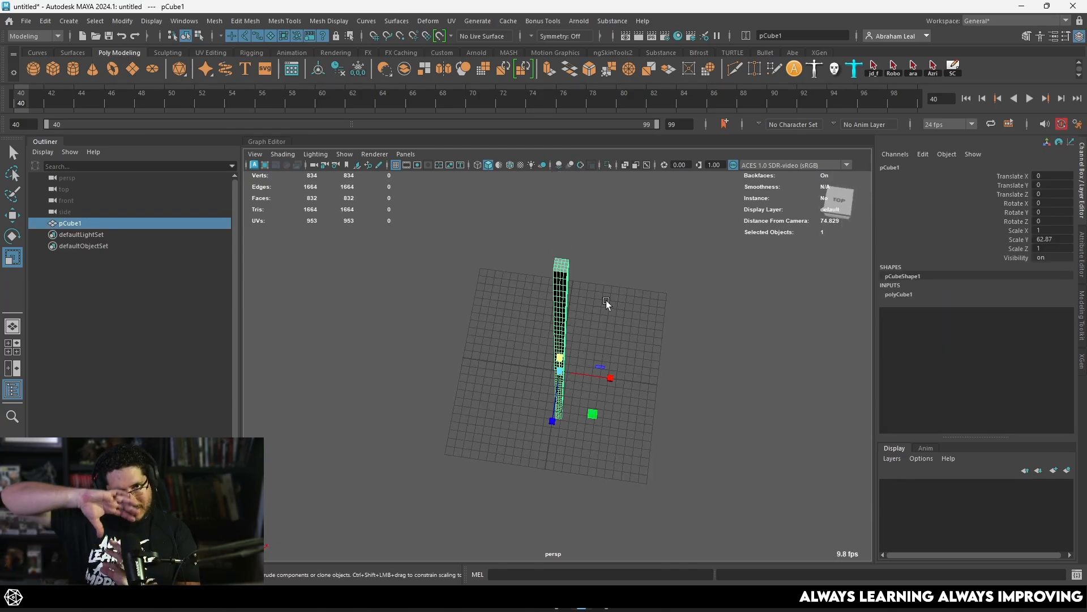
alt+drag(606, 304, 599, 281)
key(ctrl+d)
key(w)
drag(577, 343, 769, 328)
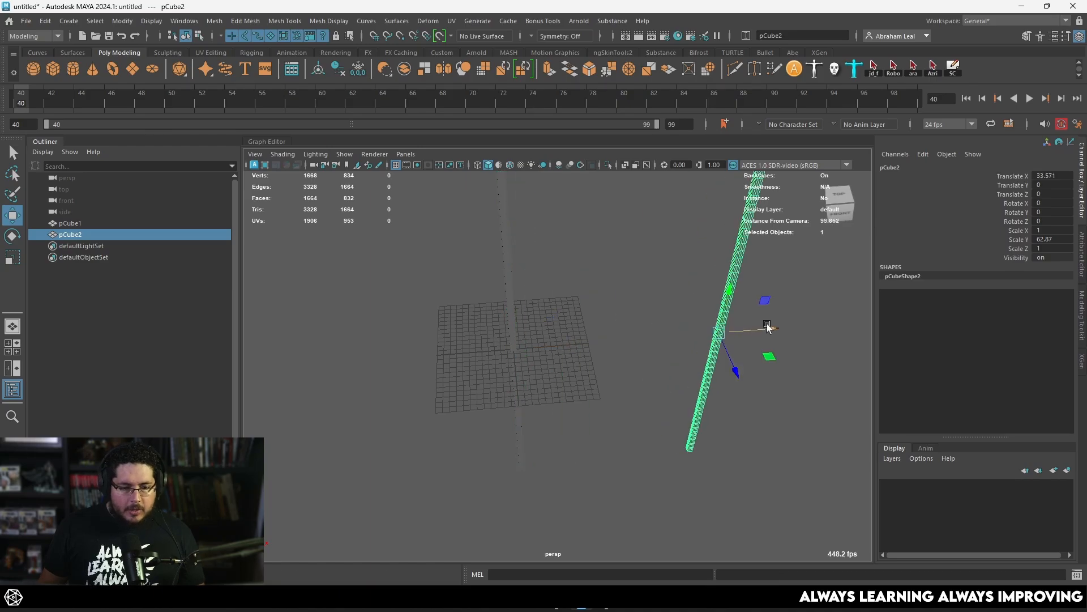
alt+middle_drag(704, 309, 562, 344)
scroll(563, 343, down, 2)
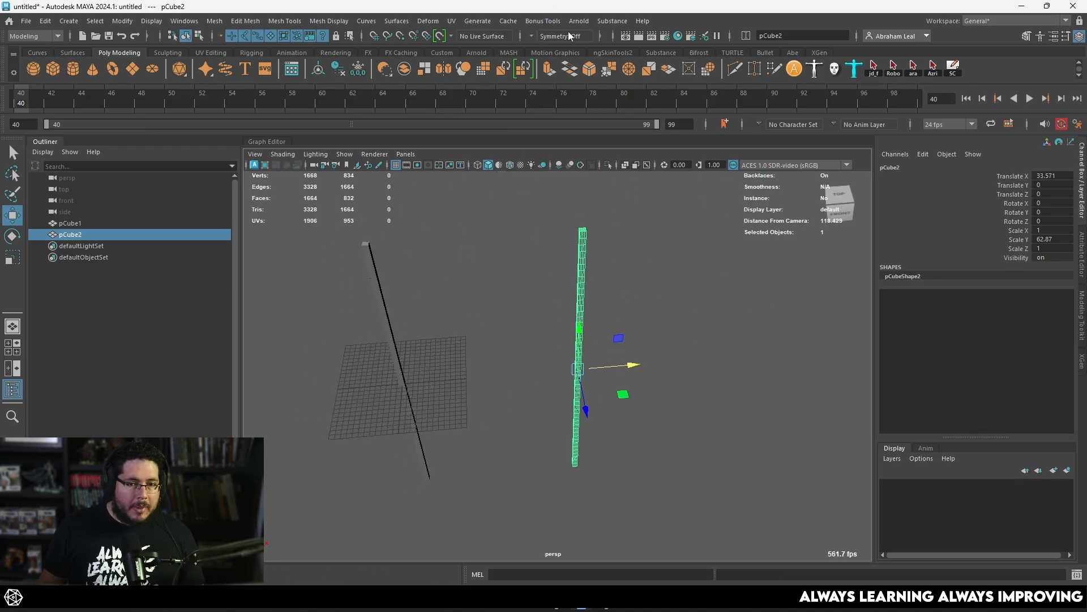
- Add a nonlinear Bend deformer to the duplicated column and set its Curvature to 180
click(429, 21)
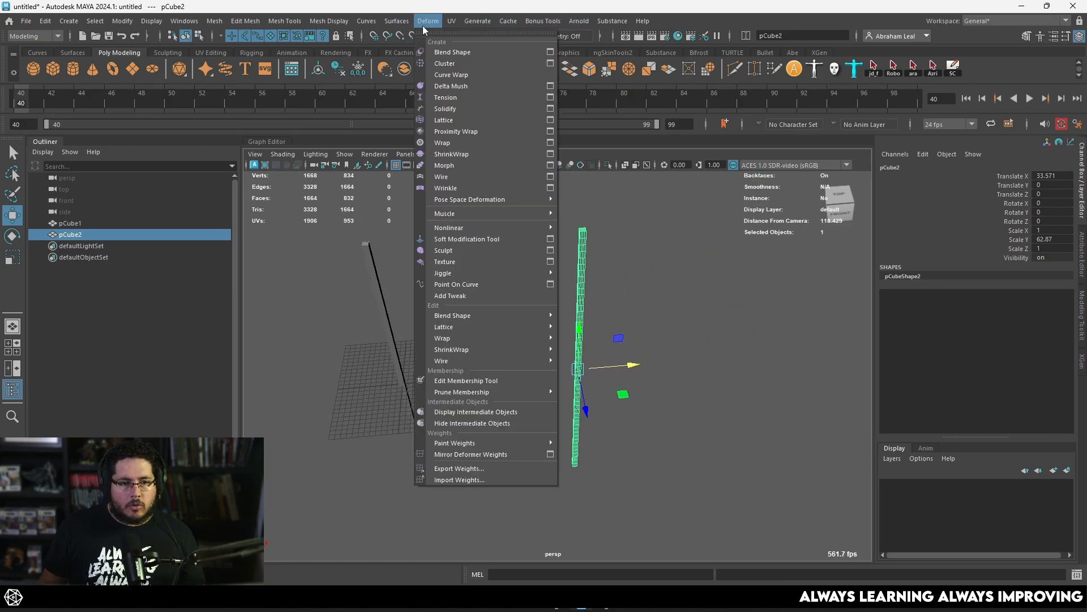
mouse_move(504, 230)
click(600, 229)
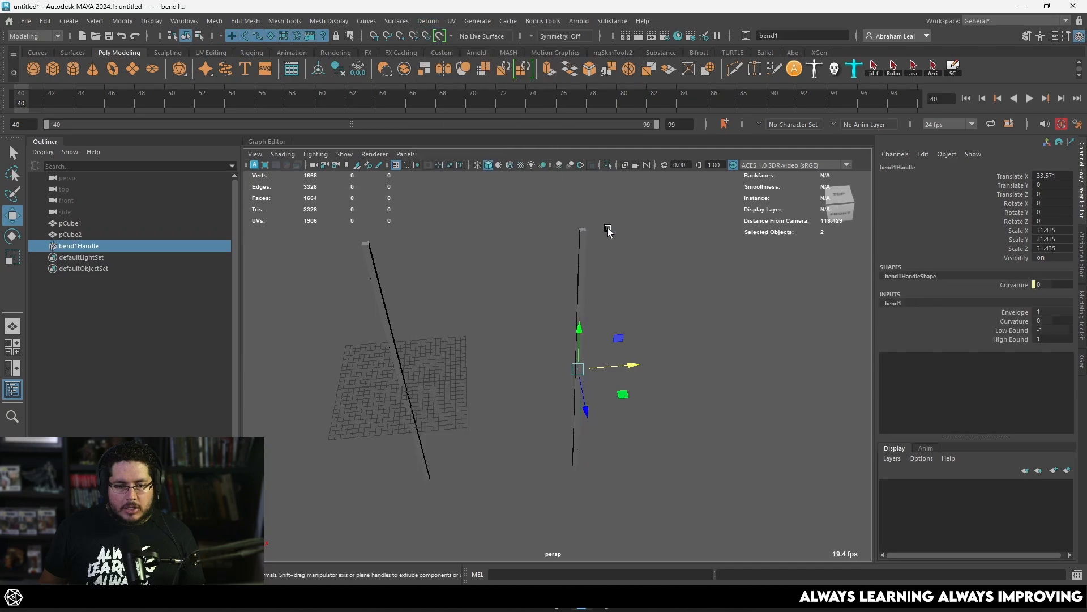
click(1014, 321)
middle_drag(611, 311, 682, 309)
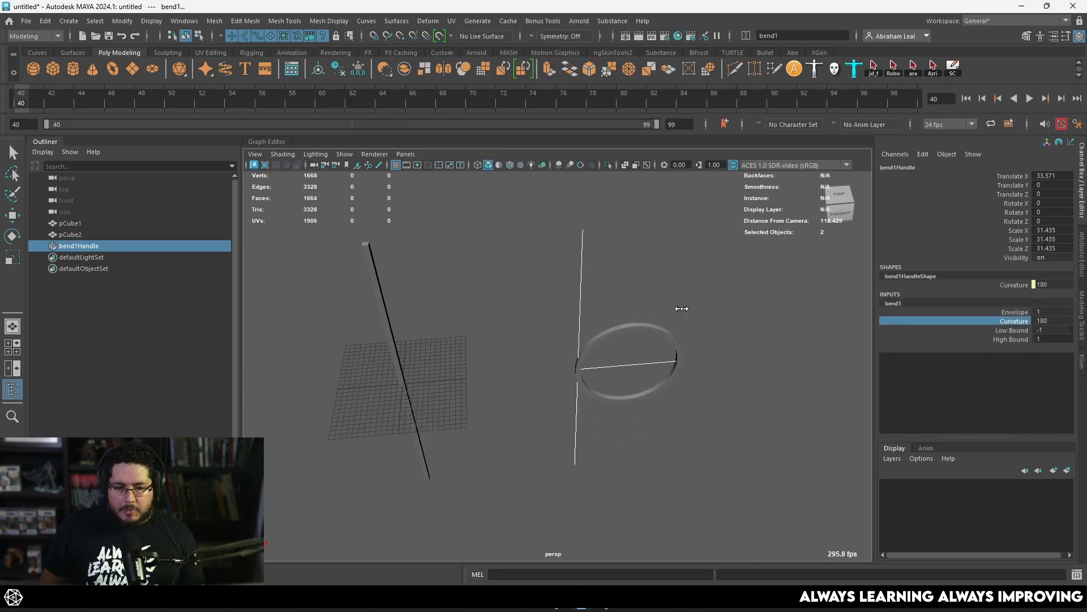
- Examine the bent ring from several angles and distances, and clear the selection
alt+drag(701, 337, 705, 300)
alt+right_drag(705, 300, 851, 400)
alt+middle_drag(852, 400, 563, 328)
alt+drag(629, 328, 553, 325)
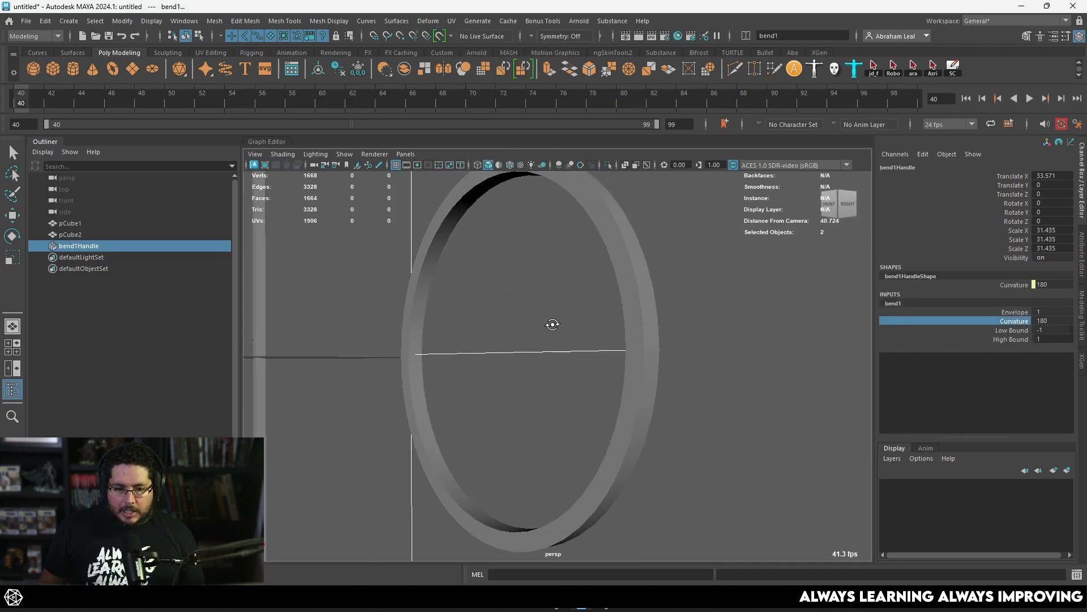
mouse_move(554, 325)
middle_down()
mouse_move(533, 316)
mouse_move(568, 316)
middle_up()
alt+drag(568, 315, 607, 283)
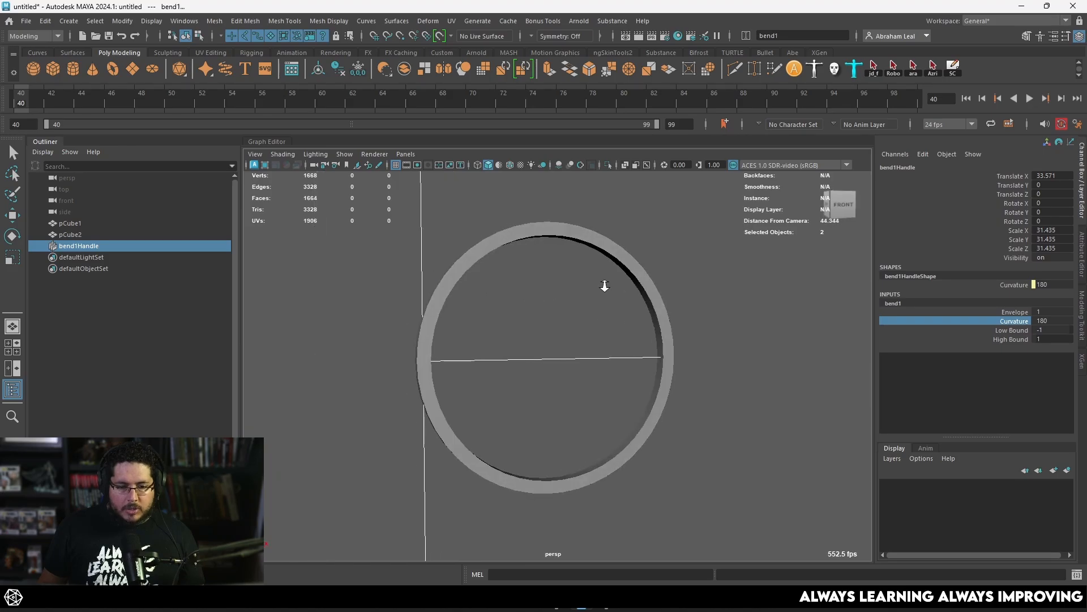
alt+right_drag(607, 284, 514, 300)
alt+drag(514, 299, 538, 314)
alt+right_drag(538, 313, 560, 302)
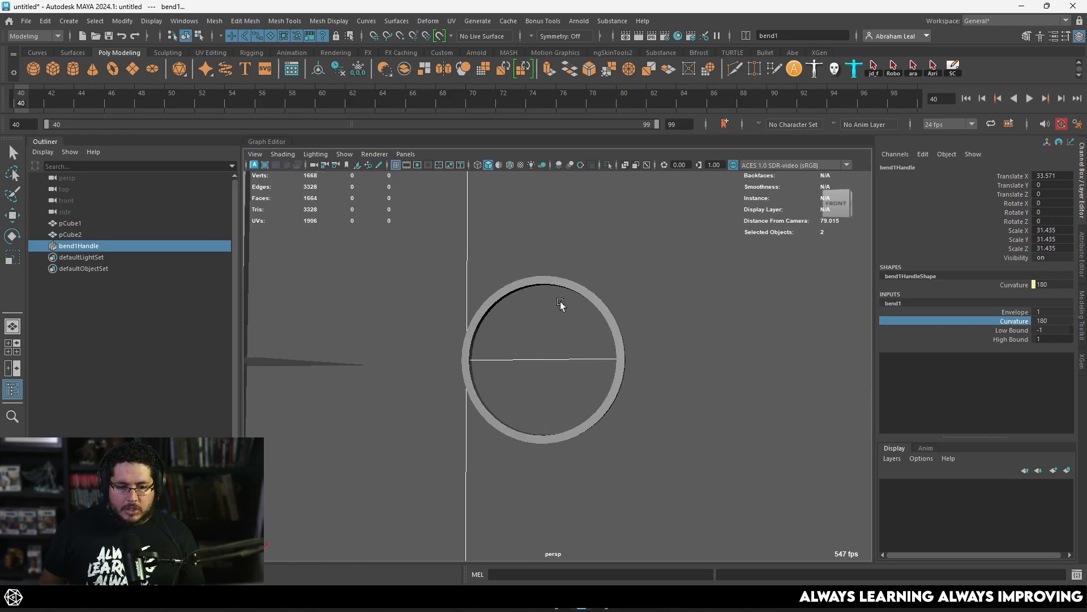
middle_drag(559, 303, 551, 330)
alt+right_drag(551, 330, 570, 272)
key(w)
click(570, 272)
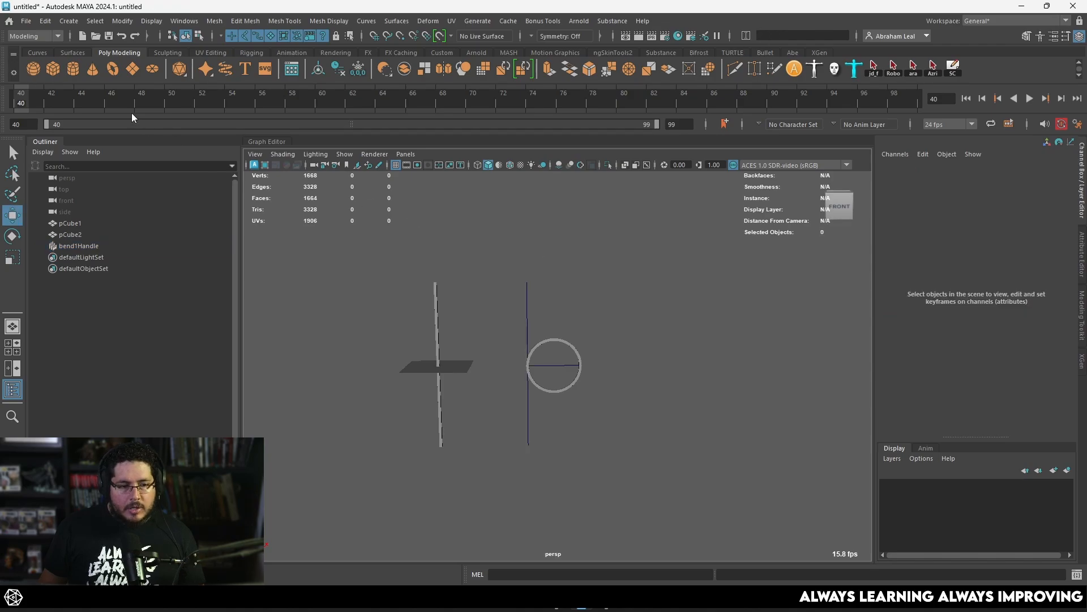
- Create a new polygon cube at a Translate X of about 21.2, between the column and the ring, and try scaling it vertically
click(52, 68)
drag(499, 367, 555, 371)
key(r)
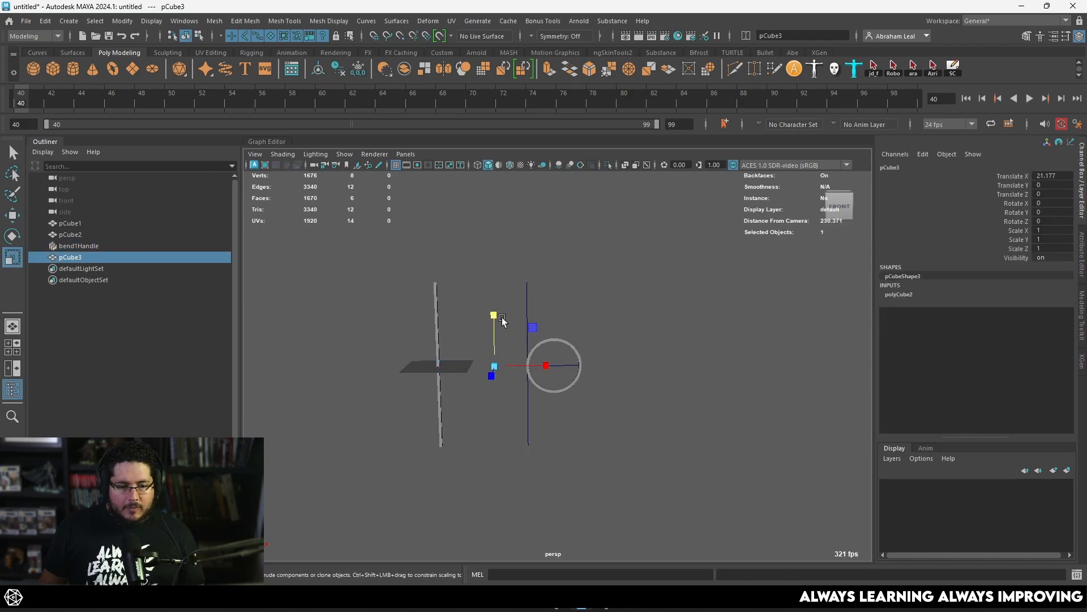
click(502, 318)
click(494, 366)
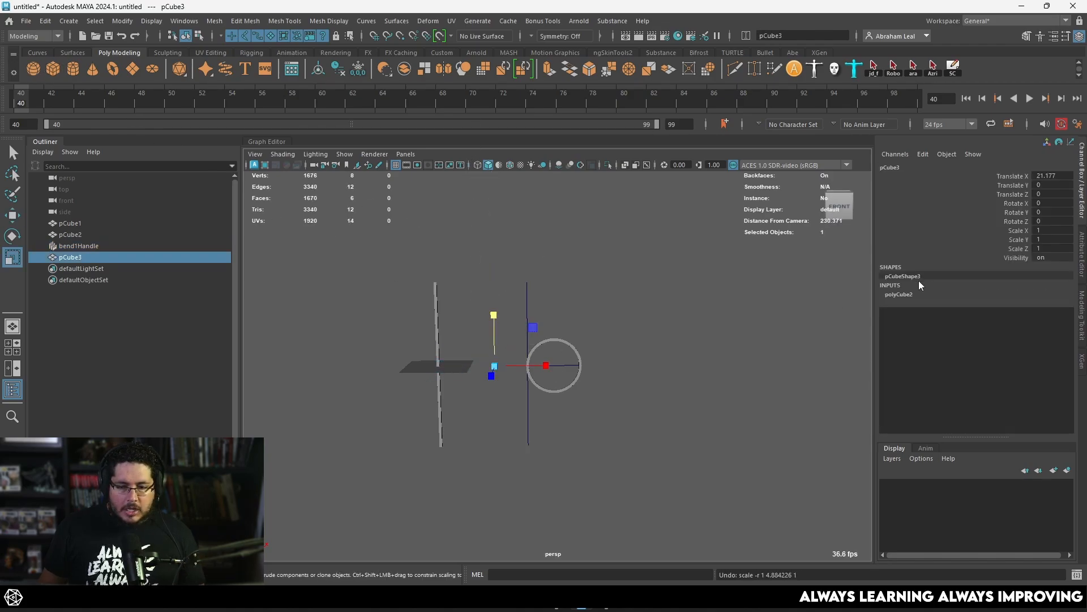
- Set the new cube's Subdivisions Height to 10 and stretch it vertically to a Scale Y of about 64
click(1055, 344)
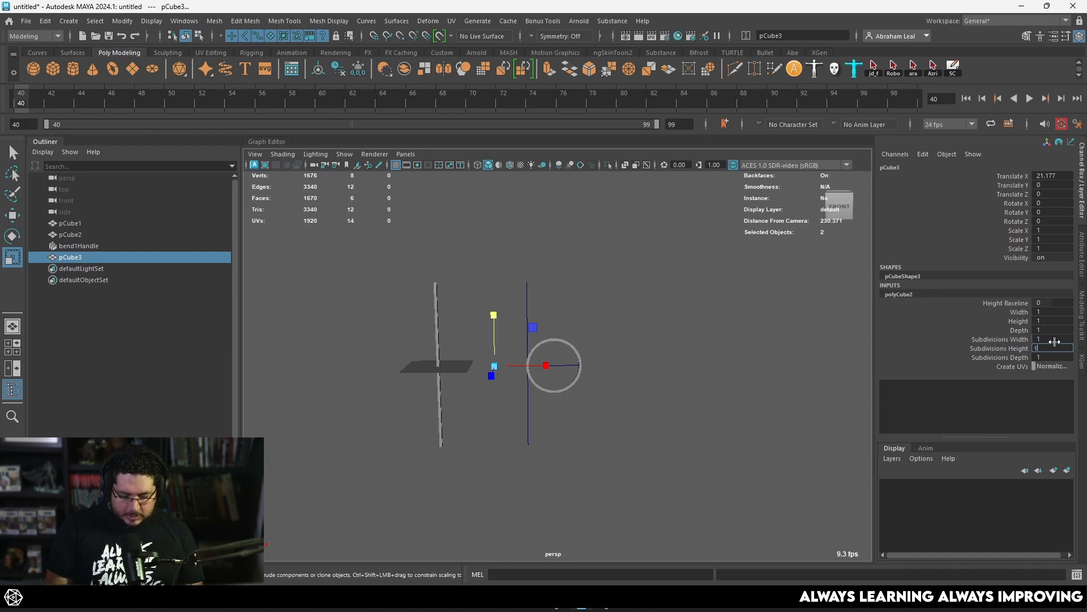
text(10)
key(Return)
click(689, 504)
drag(509, 351, 481, 393)
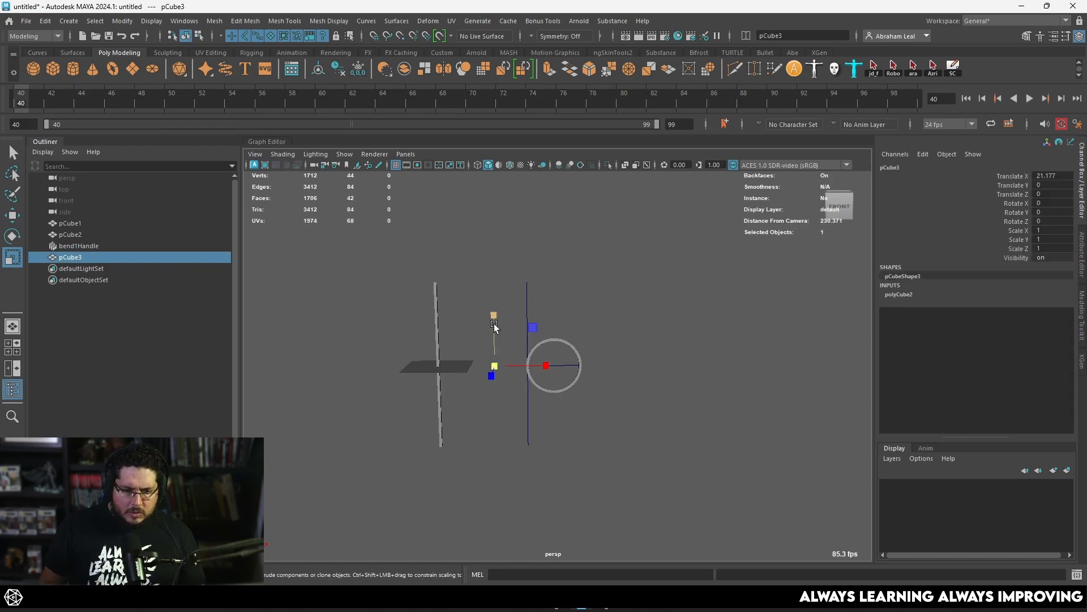
drag(494, 320, 469, 55)
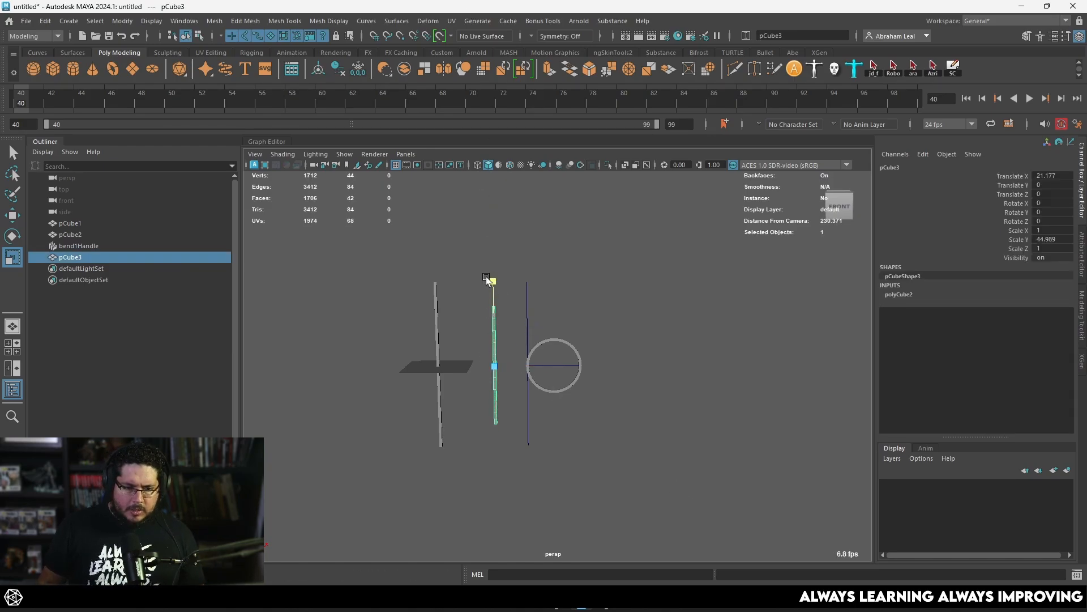
click(504, 285)
click(494, 288)
- Add a nonlinear Bend deformer to the 10-segment column and vary its Curvature between 180 and about 150
click(428, 21)
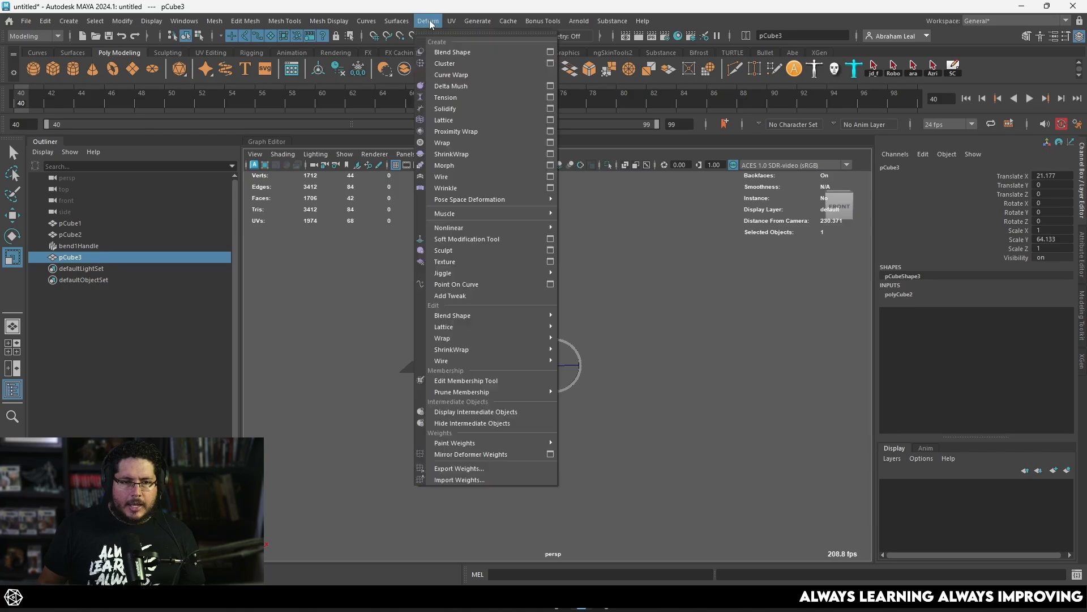
mouse_move(463, 222)
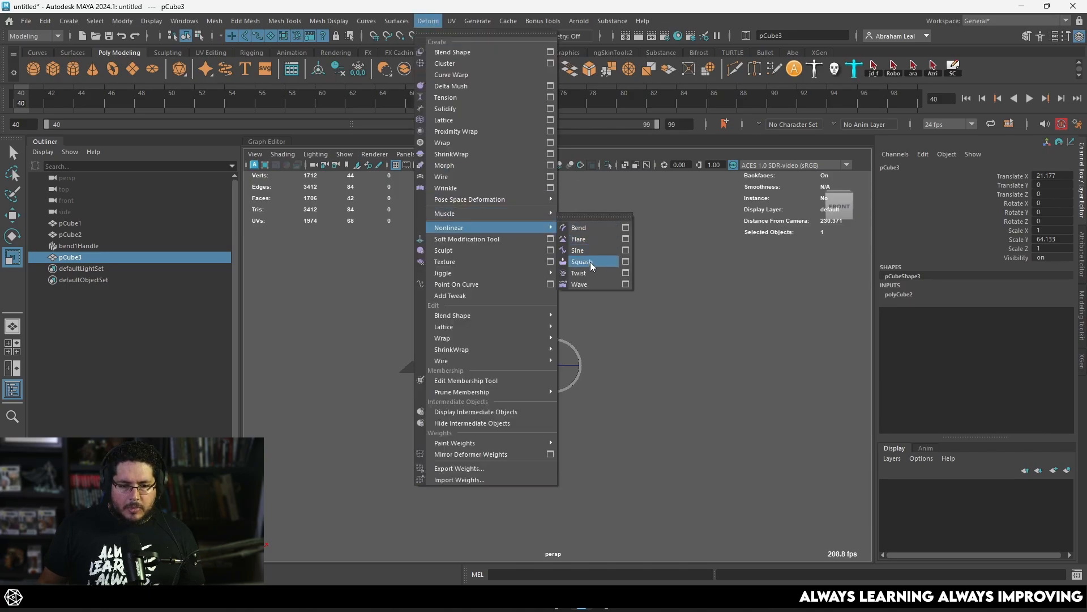
click(586, 228)
click(1014, 321)
middle_drag(493, 300, 568, 300)
scroll(497, 311, up, 8)
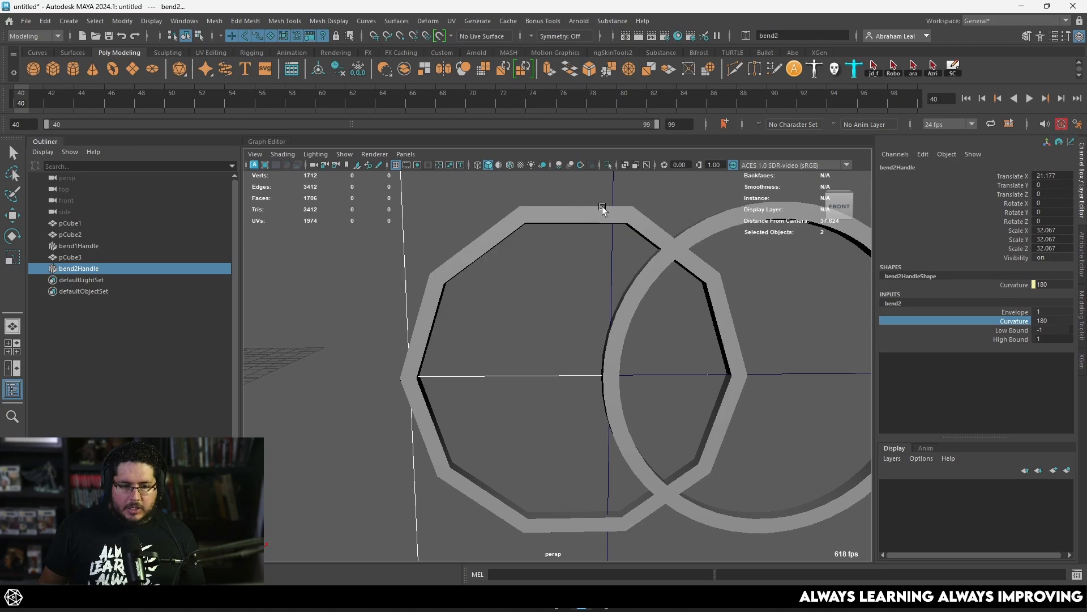
middle_drag(715, 280, 537, 285)
scroll(549, 296, down, 2)
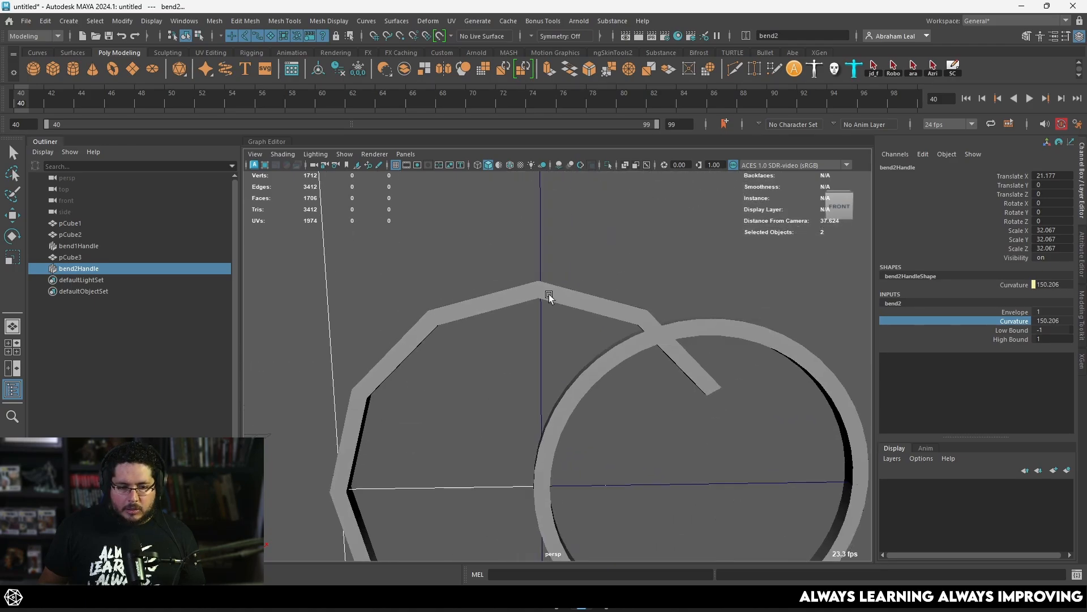
- Delete the partly closed, low-segment ring together with its bend handle
alt+middle_drag(579, 340, 568, 285)
scroll(510, 255, down, 2)
drag(474, 262, 401, 394)
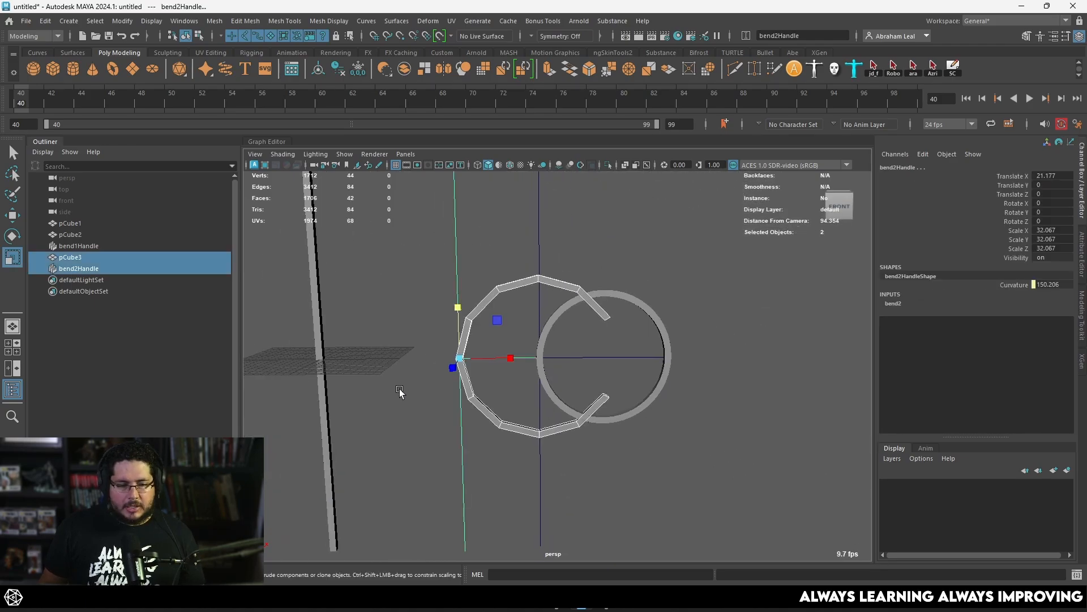
key(Delete)
- Select the remaining ring with its bend handle and examine its segments up close
drag(544, 297, 524, 335)
scroll(602, 272, up, 7)
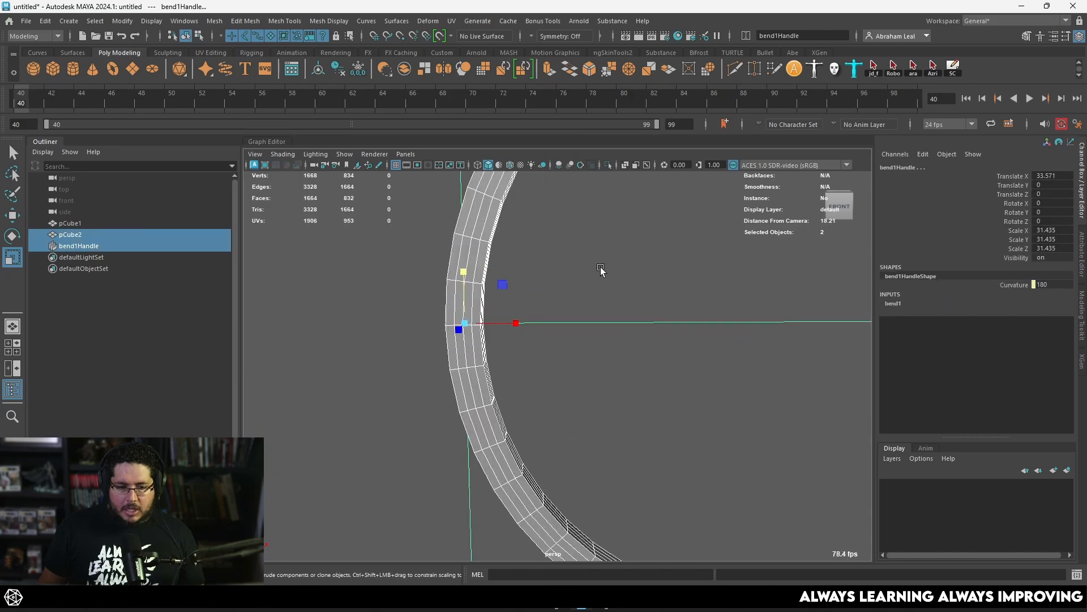
scroll(512, 254, down, 2)
alt+middle_drag(609, 255, 507, 303)
scroll(508, 303, down, 5)
click(584, 244)
drag(584, 244, 377, 534)
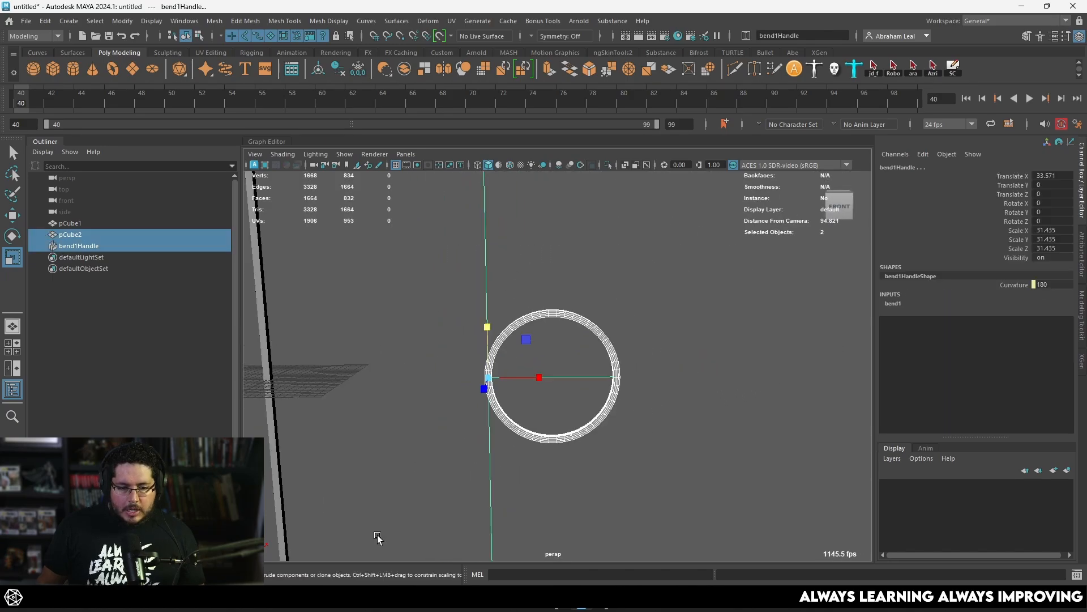
- Delete the bent ring together with its bend handle and select the remaining straight column
key(Delete)
alt+middle_drag(299, 338, 500, 365)
drag(505, 327, 460, 341)
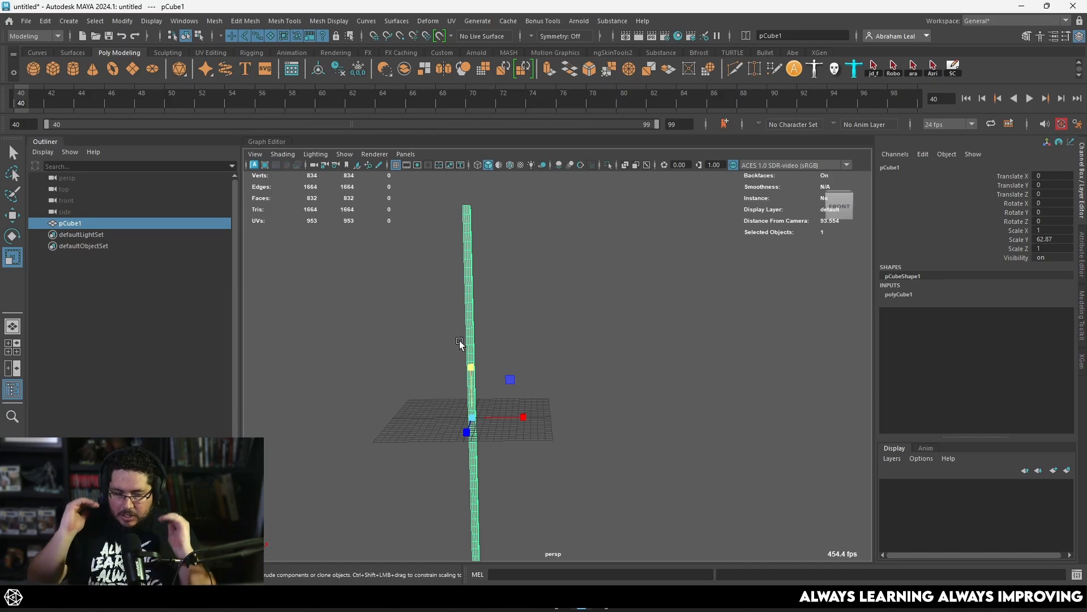
- Freeze the straight column's transformations and delete its construction history
click(518, 298)
alt+drag(518, 298, 495, 360)
click(519, 349)
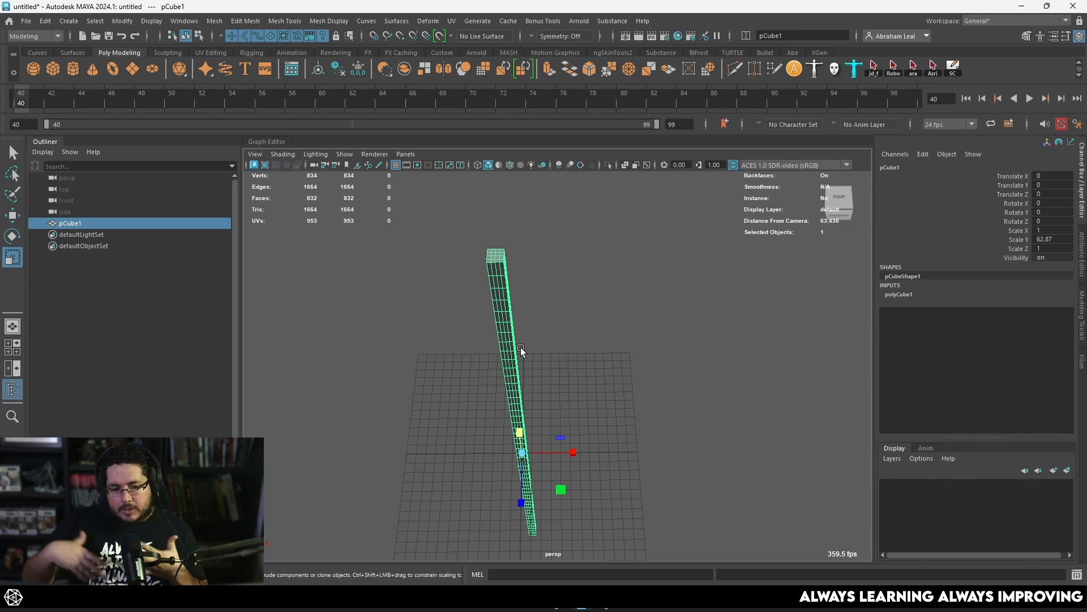
click(542, 324)
drag(541, 324, 481, 314)
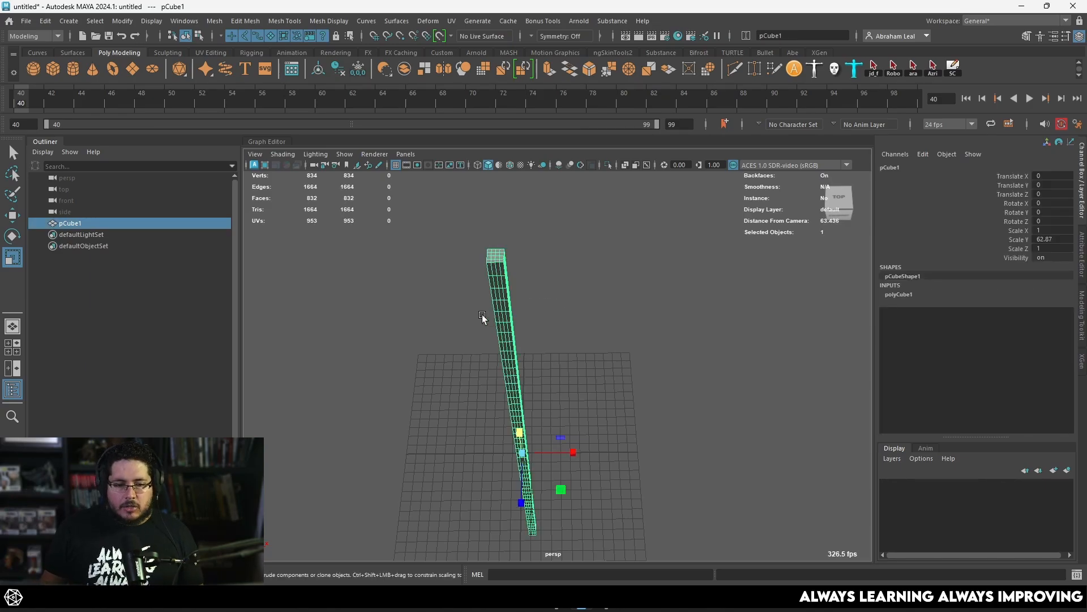
click(338, 68)
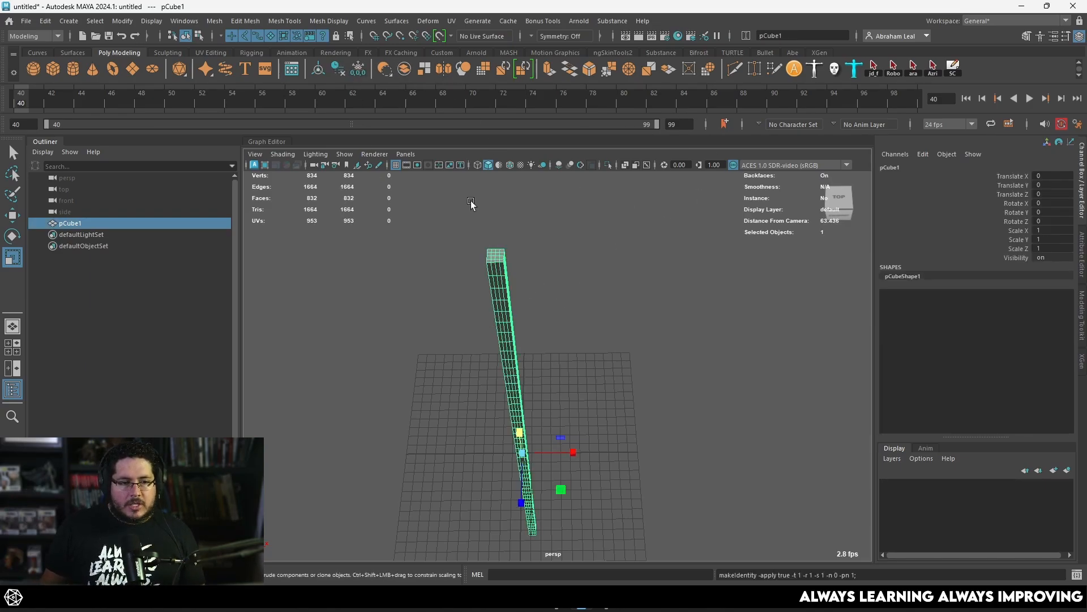
- Create a MASH network from the column and open the network's attributes through the MASH Editor
click(513, 52)
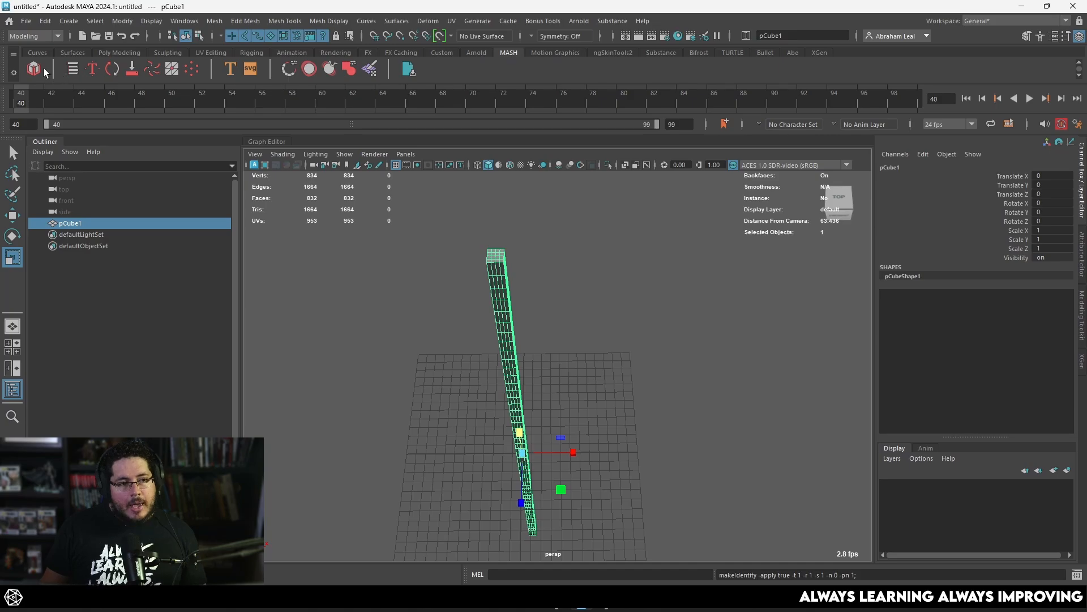
click(35, 69)
alt+drag(525, 288, 505, 249)
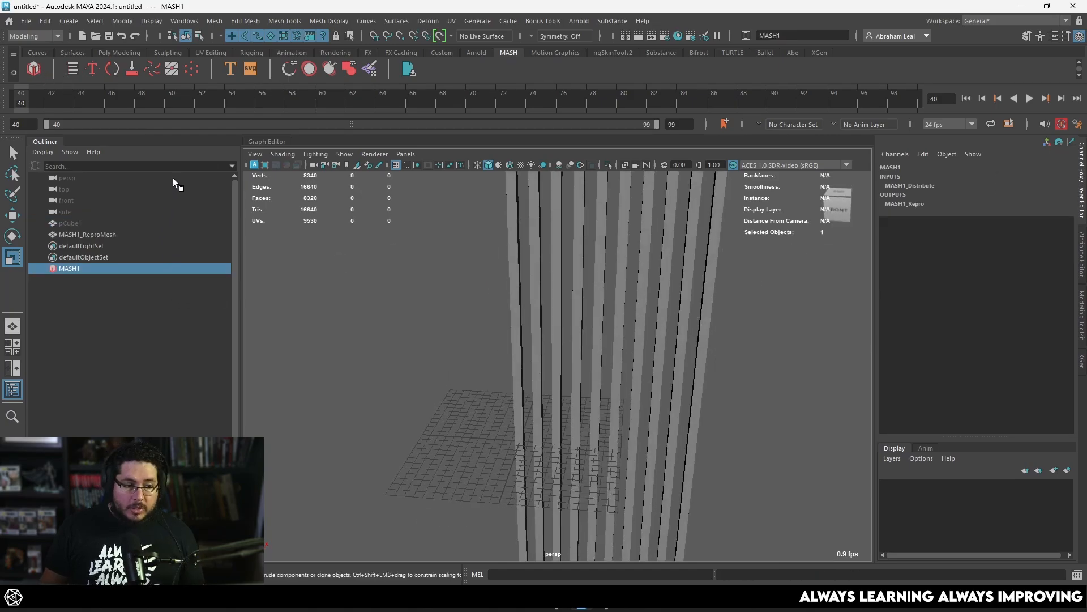
click(72, 69)
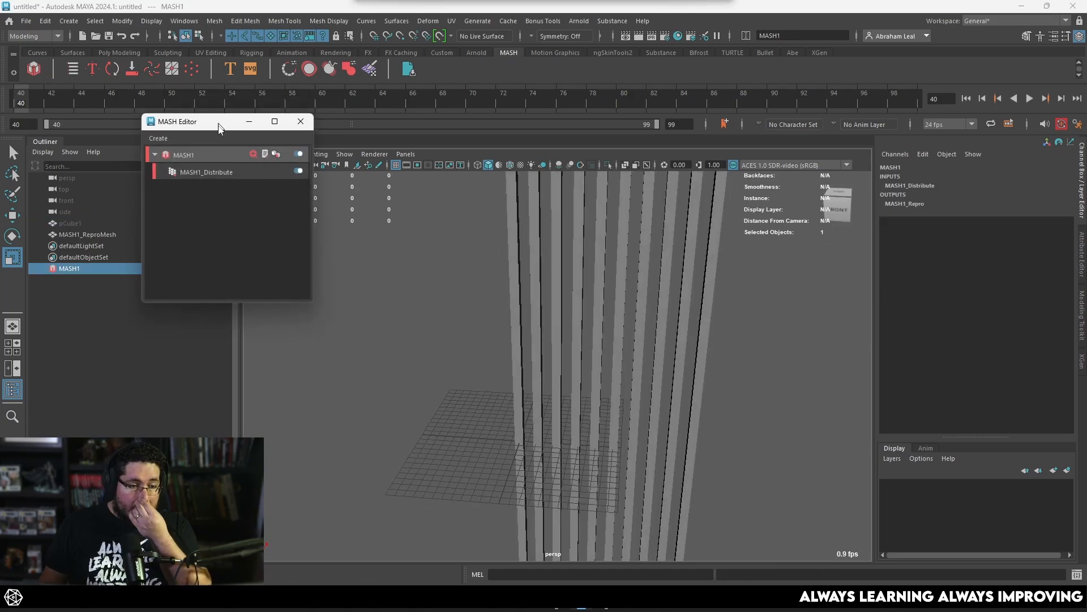
drag(220, 129, 221, 134)
double_click(226, 159)
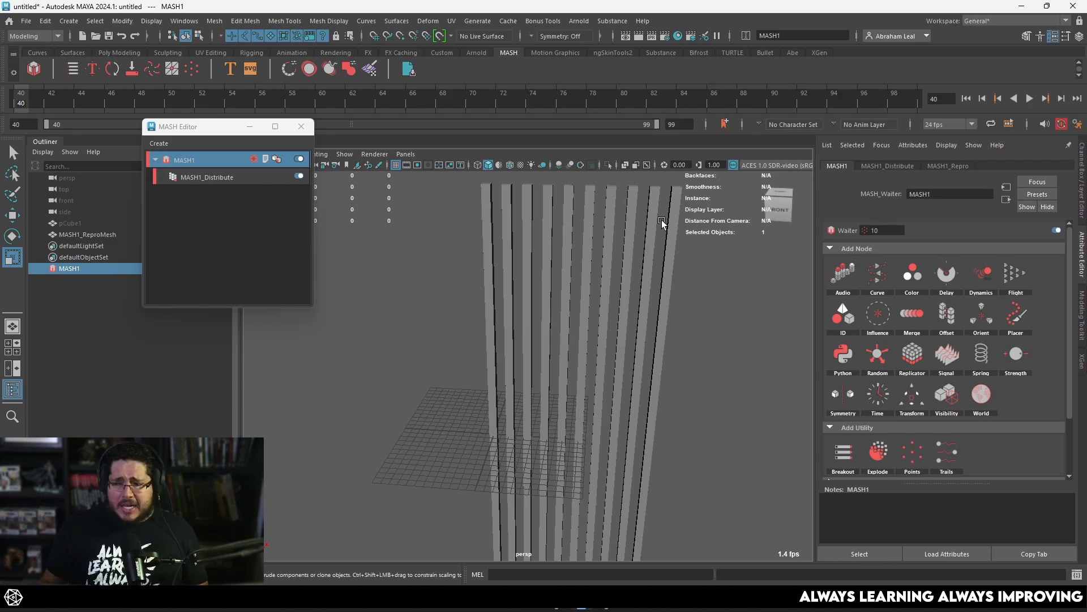
- Change the MASH Distribute node's Distribution Type to Grid
alt+drag(631, 271, 569, 311)
click(886, 167)
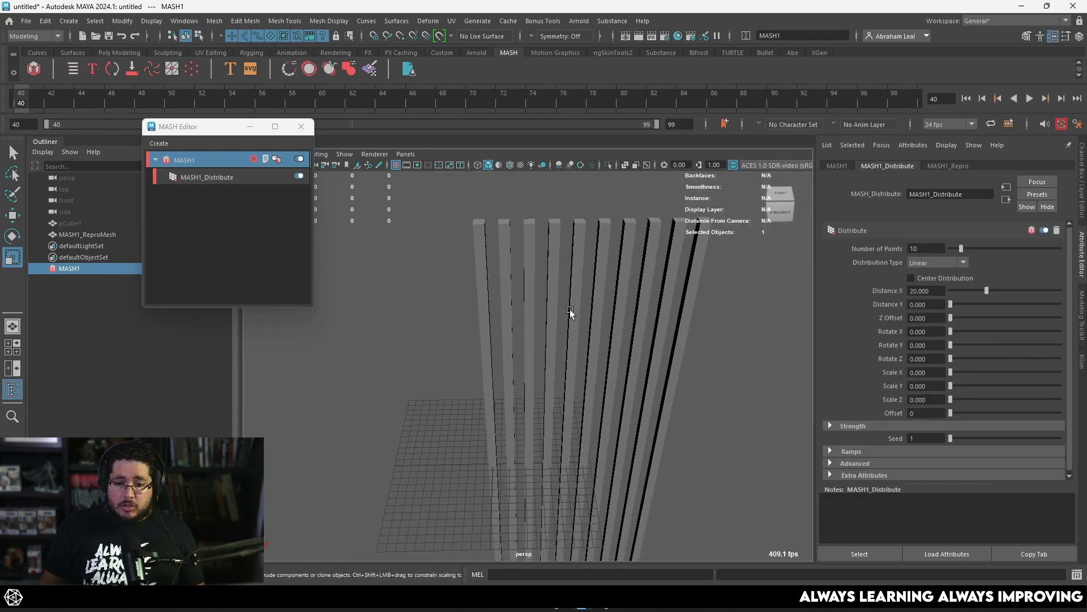
alt+middle_drag(570, 311, 562, 329)
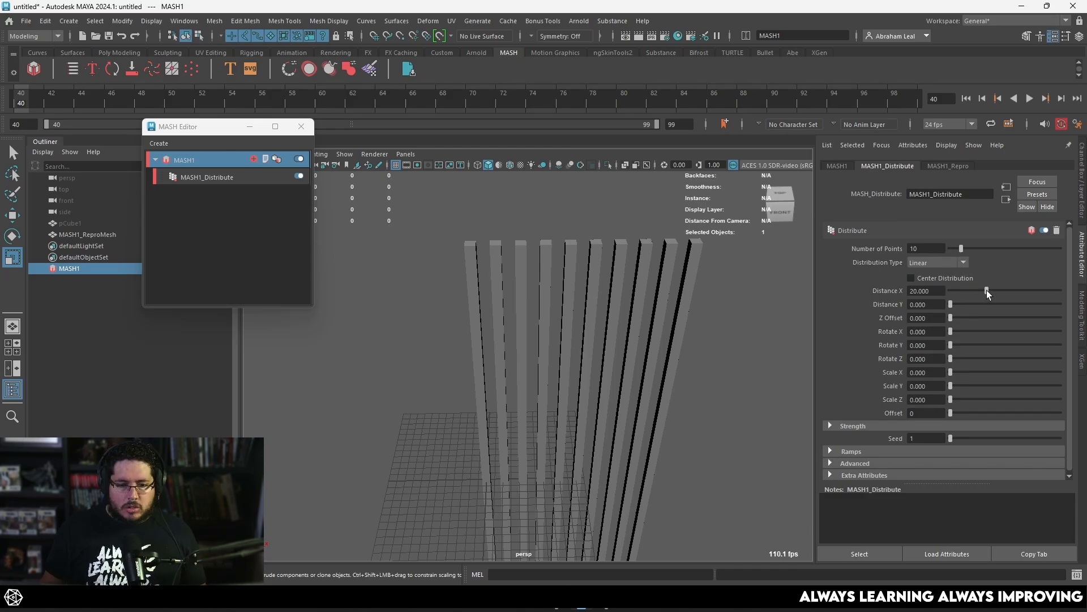
click(962, 263)
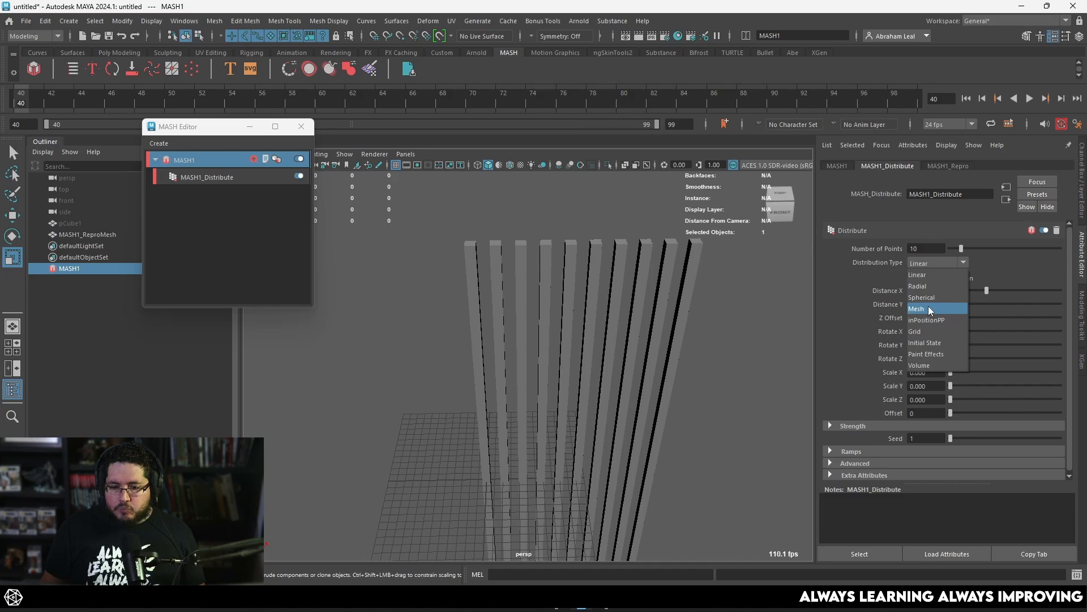
click(924, 331)
alt+drag(672, 347, 693, 395)
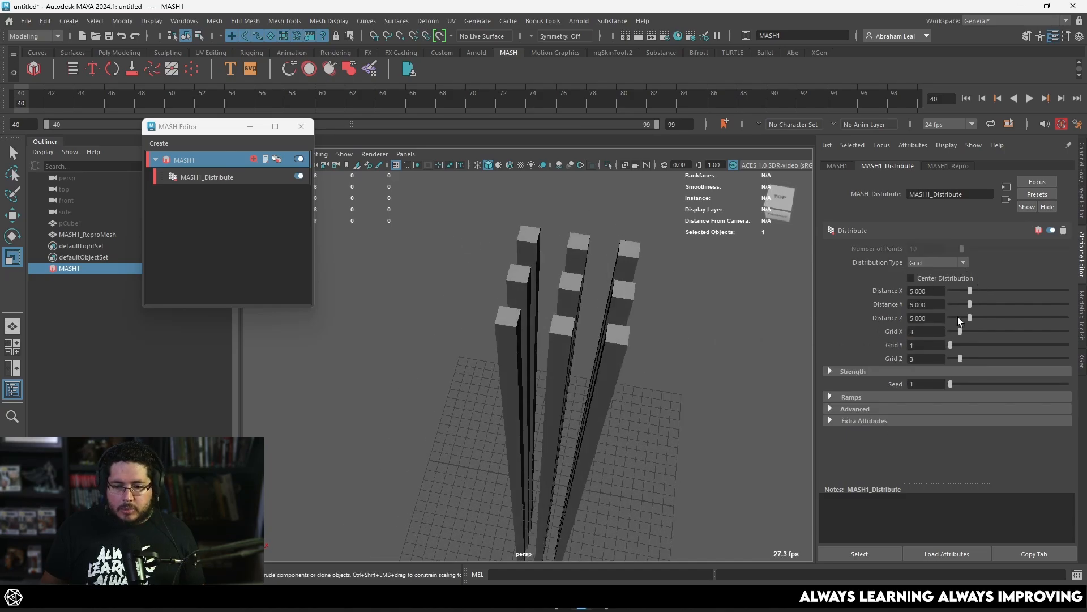
- Set Grid X and Grid Z of the distribution to 6, keeping all distances at 5
drag(960, 329, 966, 329)
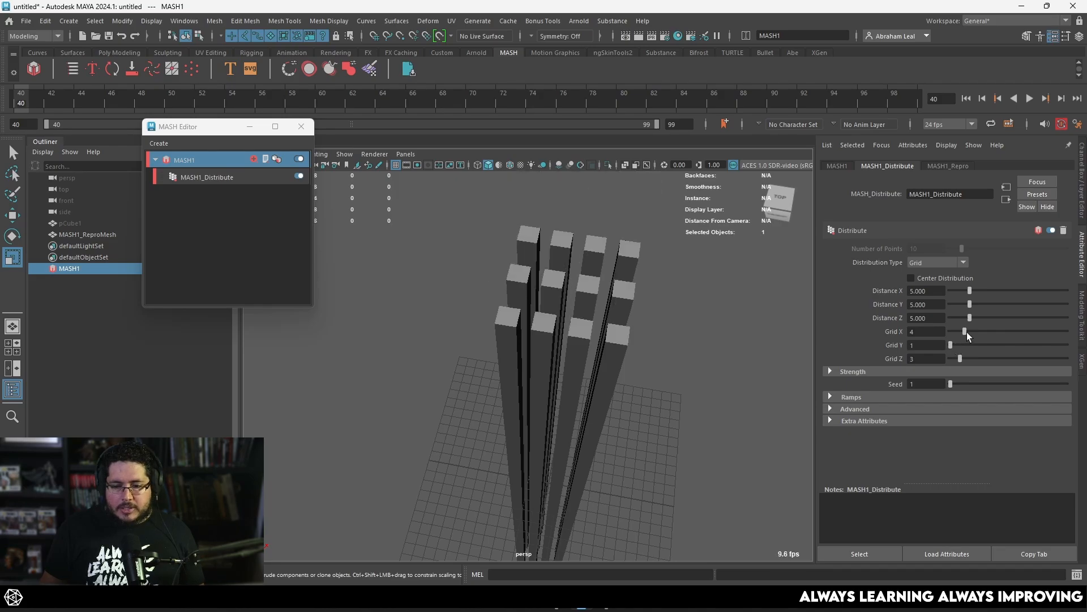
drag(967, 332, 972, 356)
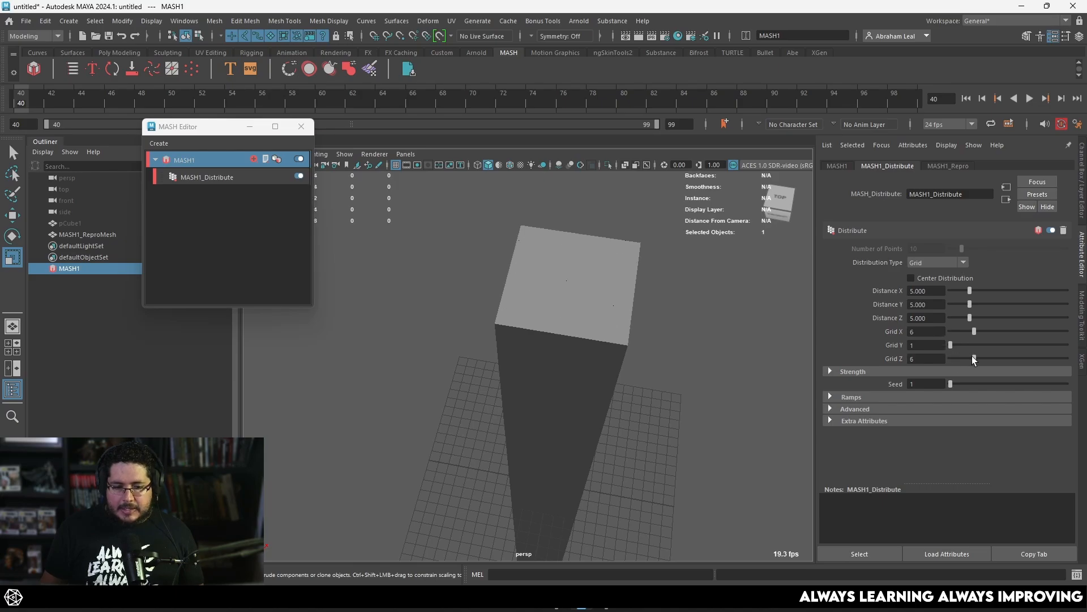
drag(970, 291, 971, 302)
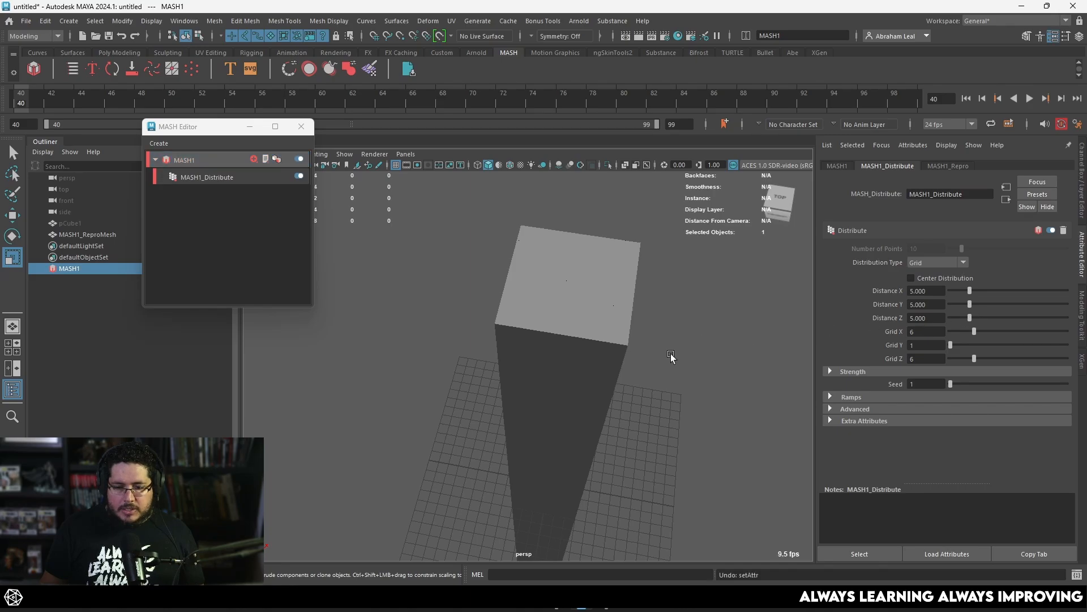
mouse_move(670, 359)
alt+mouse_down()
mouse_move(585, 287)
mouse_move(604, 316)
mouse_move(716, 323)
mouse_move(643, 408)
mouse_move(684, 390)
mouse_move(581, 312)
alt+mouse_up()
key(4)
key(5)
scroll(644, 340, down, 3)
alt+right_drag(581, 313, 619, 339)
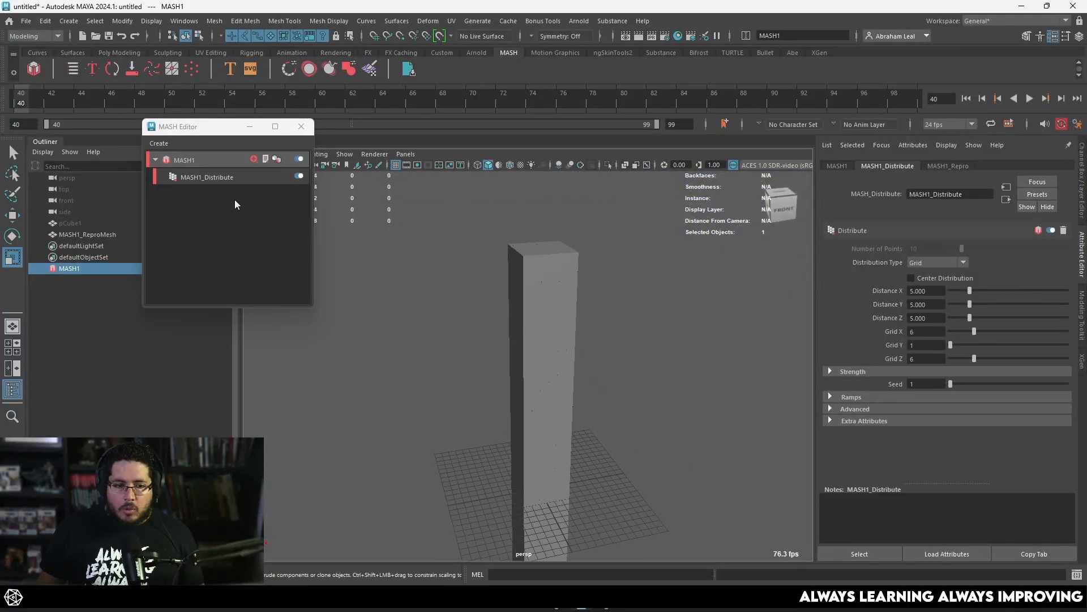
- Try a Random node on the column grid with Rotation X at about 7.6, and undo it including the node
click(187, 158)
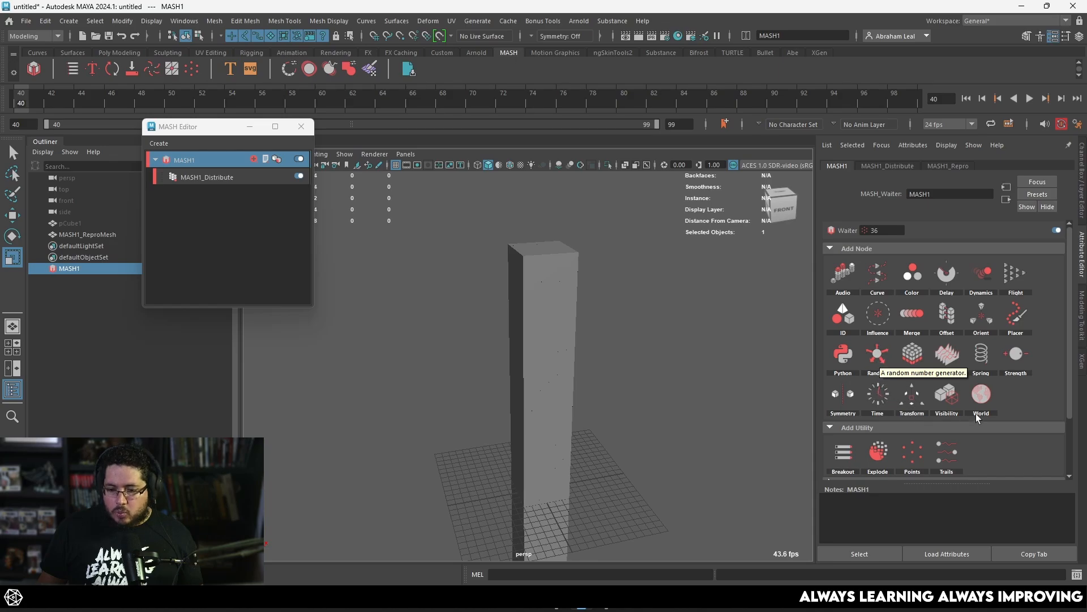
click(877, 354)
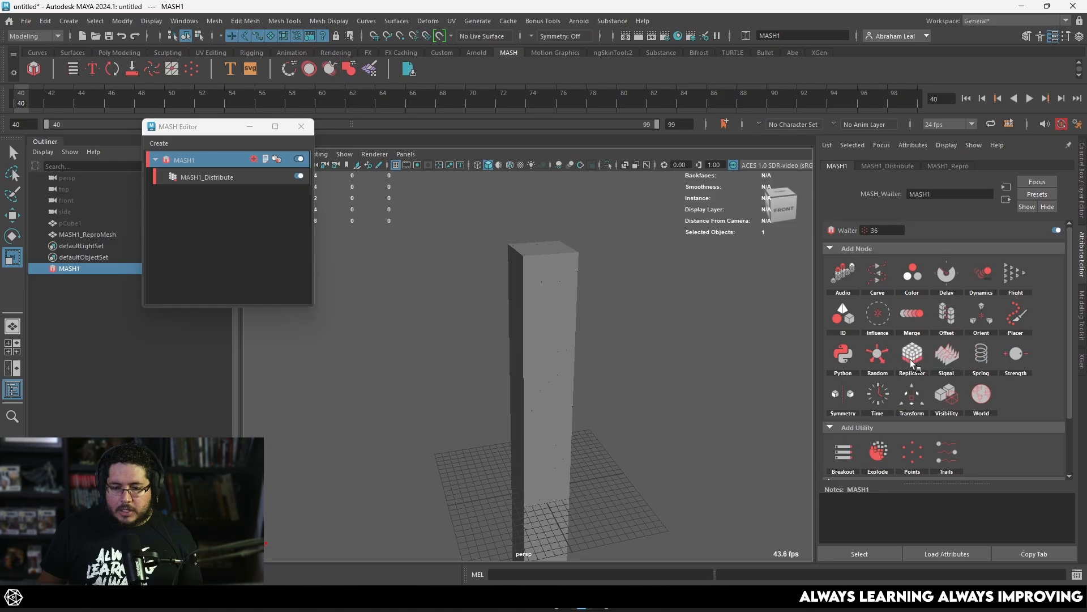
alt+drag(690, 371, 692, 404)
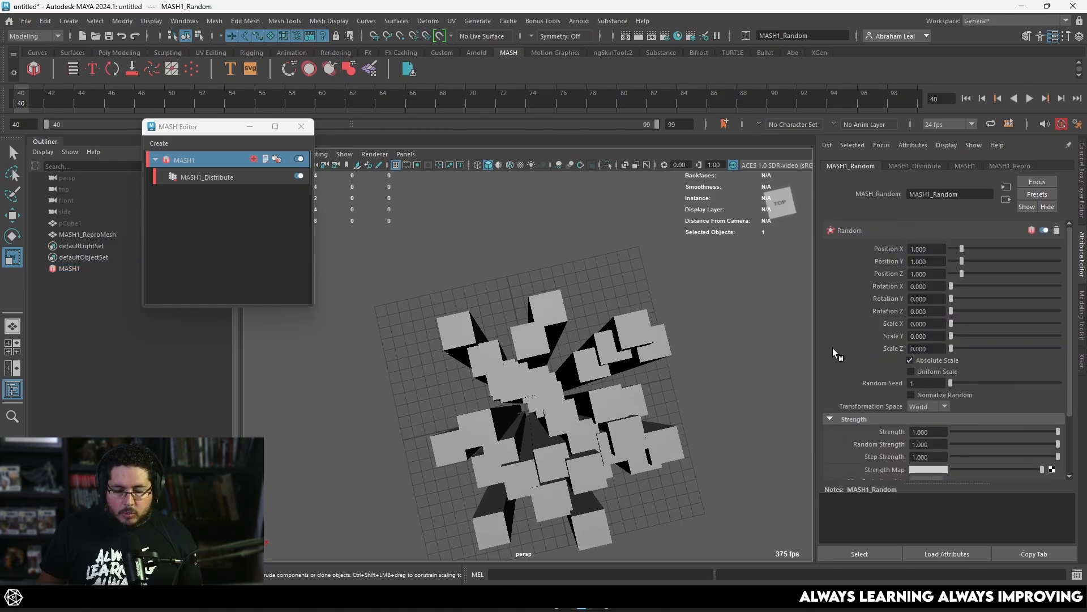
drag(962, 248, 955, 284)
key(ctrl+z)
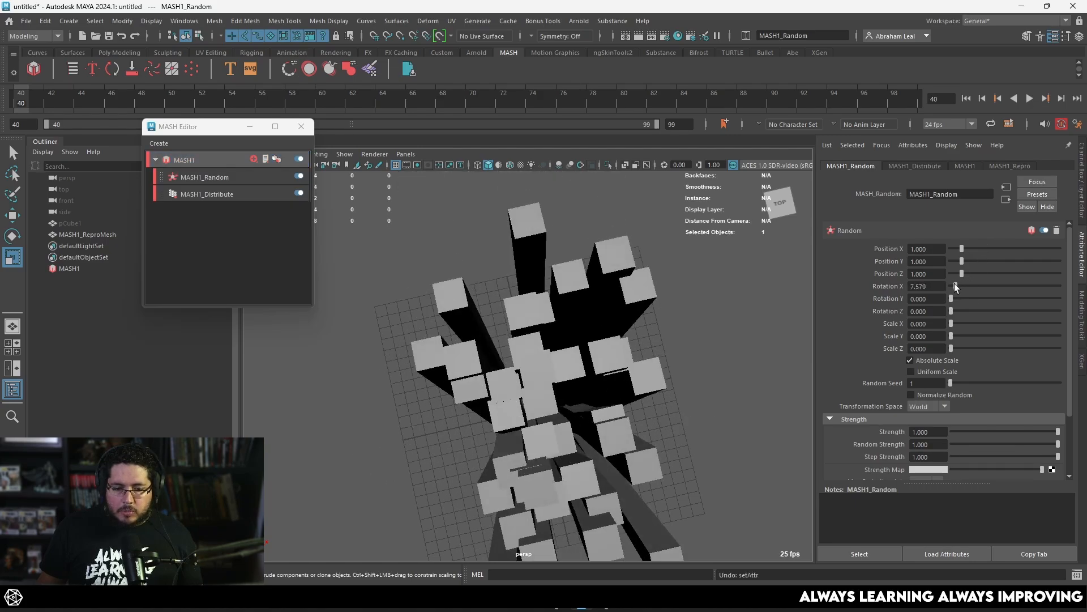
key(ctrl+z)
key(ctrl+z)
alt+drag(652, 328, 675, 307)
scroll(623, 312, down, 5)
- Add a Random node to the MASH network to scatter the columns' positions
click(544, 315)
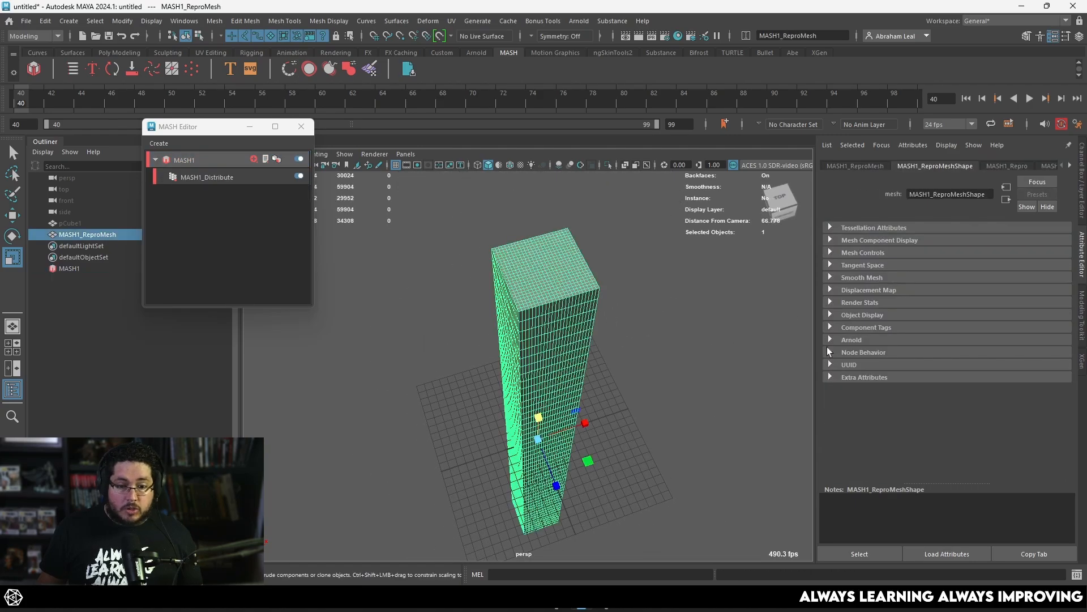
click(192, 160)
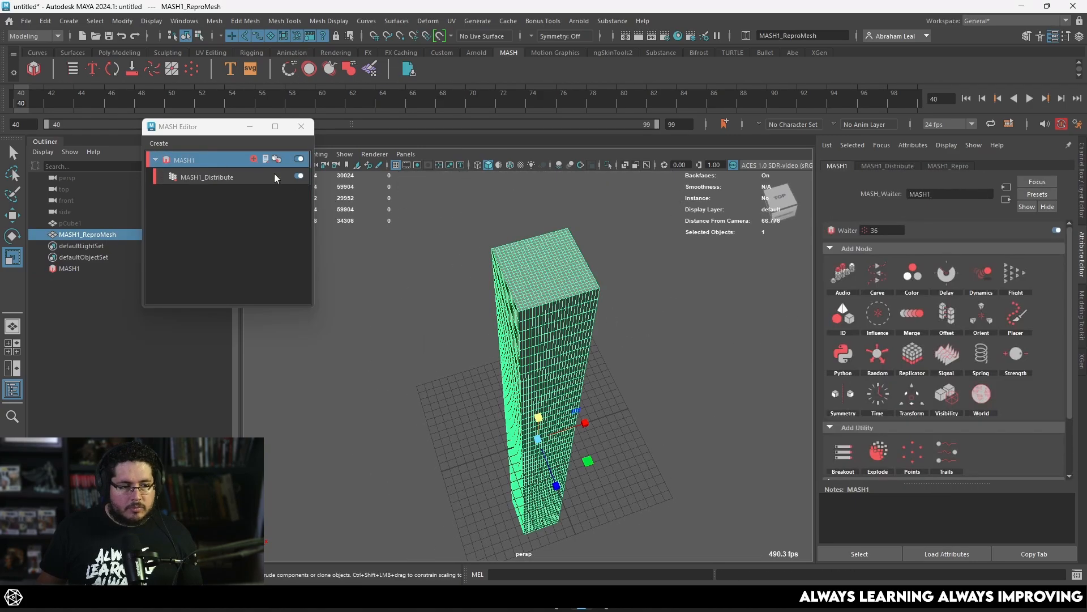
click(878, 354)
alt+drag(661, 342, 687, 366)
alt+drag(583, 307, 677, 340)
- Raise the Random node's Scale Y to about 3.95 and inspect the uneven column heights
drag(951, 336, 993, 336)
alt+right_drag(783, 358, 642, 358)
alt+drag(614, 355, 566, 297)
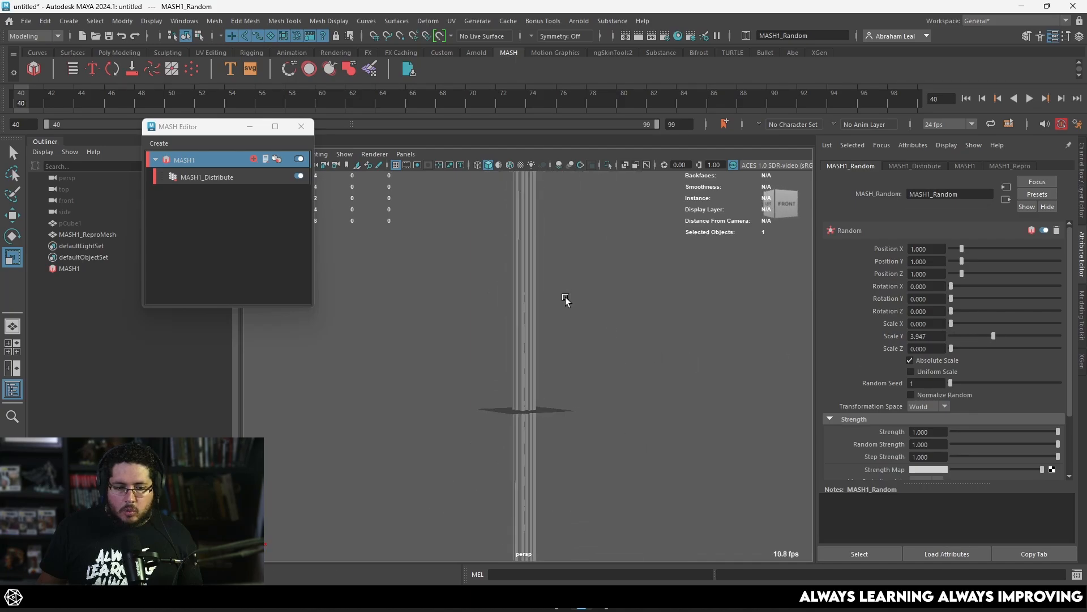
alt+right_drag(565, 297, 492, 289)
alt+drag(492, 289, 538, 340)
alt+middle_drag(538, 340, 571, 415)
alt+drag(571, 414, 559, 362)
alt+right_drag(558, 362, 623, 357)
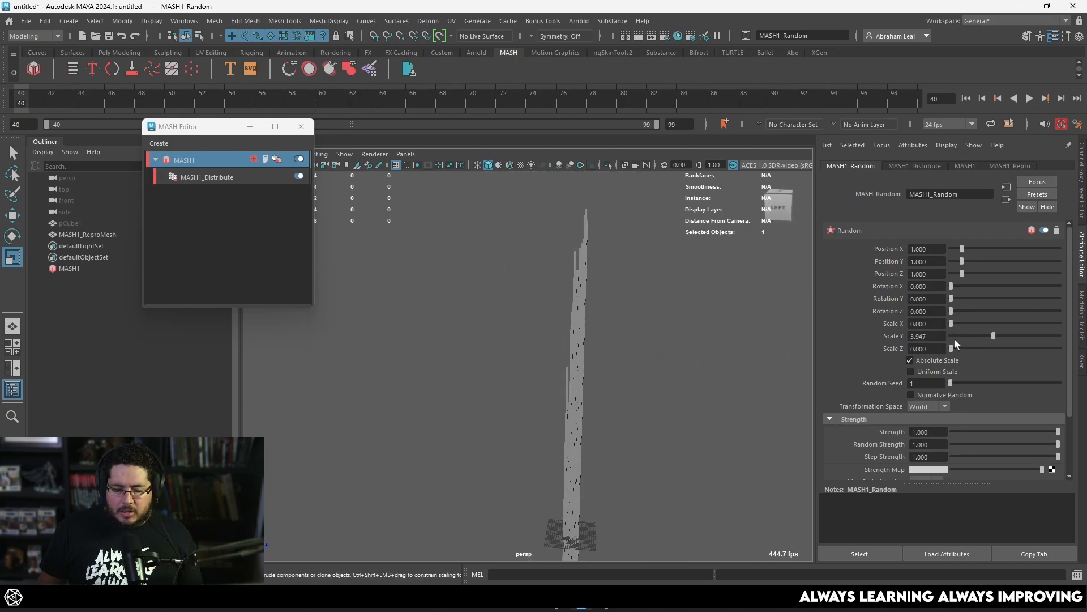
- Compare the Random node with Absolute Scale on and off at a Scale Y of about 2.3, leaving it off
click(910, 360)
alt+drag(708, 335, 728, 422)
click(910, 360)
drag(981, 336, 976, 338)
alt+drag(632, 266, 591, 375)
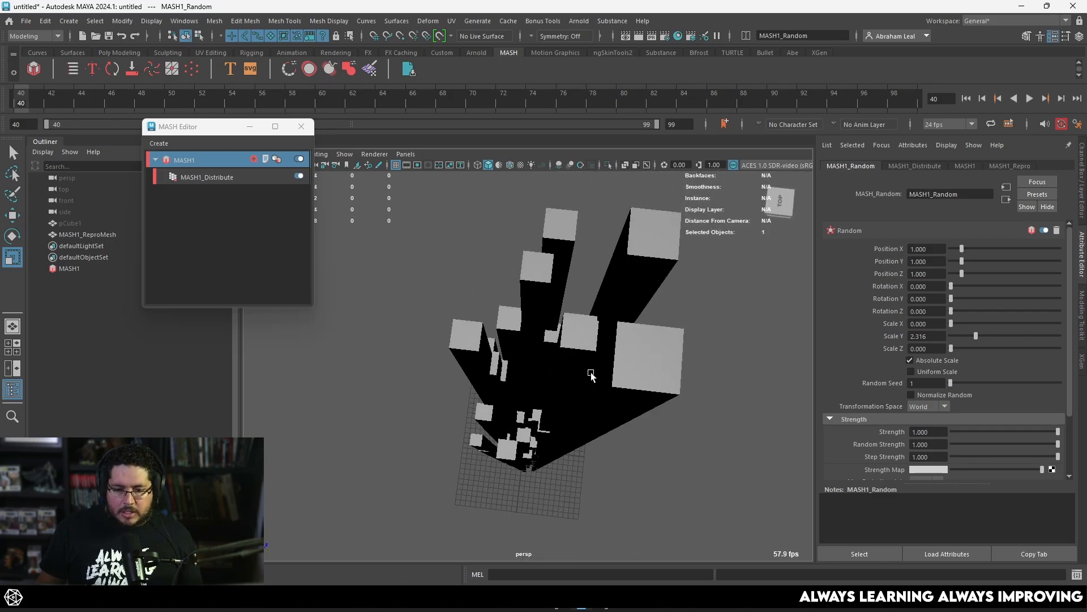
click(910, 361)
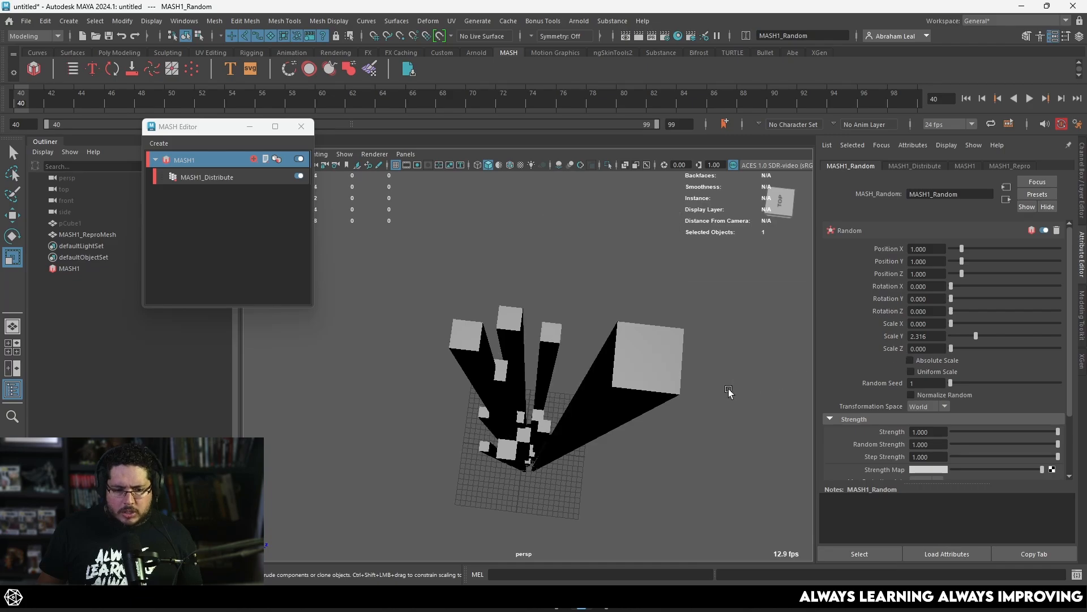
alt+drag(729, 388, 784, 342)
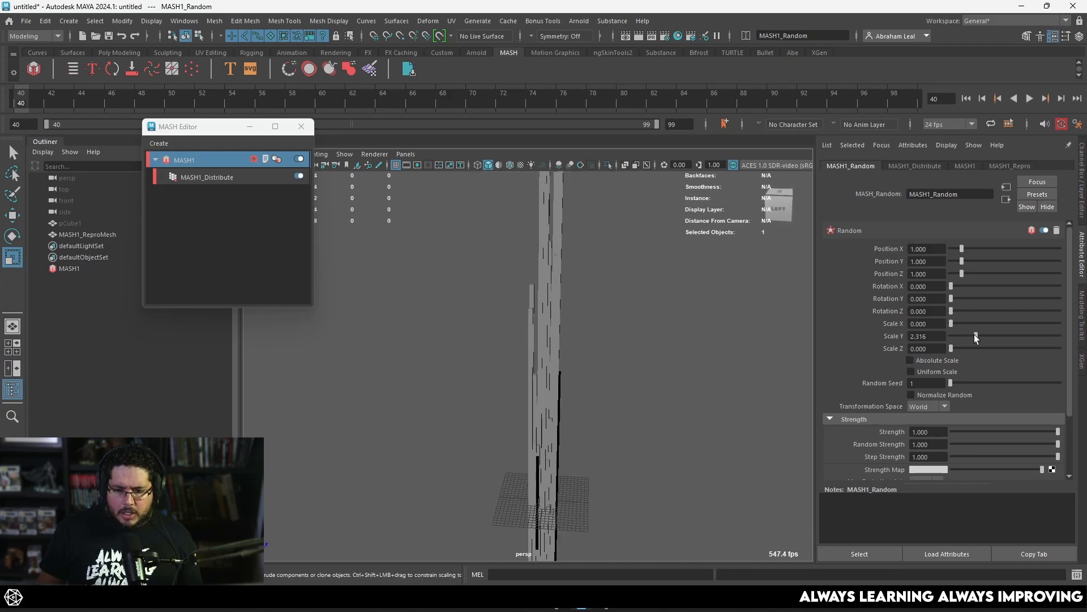
- Set the Random node's Scale X to about 0.63, Scale Y to about 0.26 and Scale Z to about 0.37
drag(975, 333, 954, 334)
alt+drag(652, 396, 805, 417)
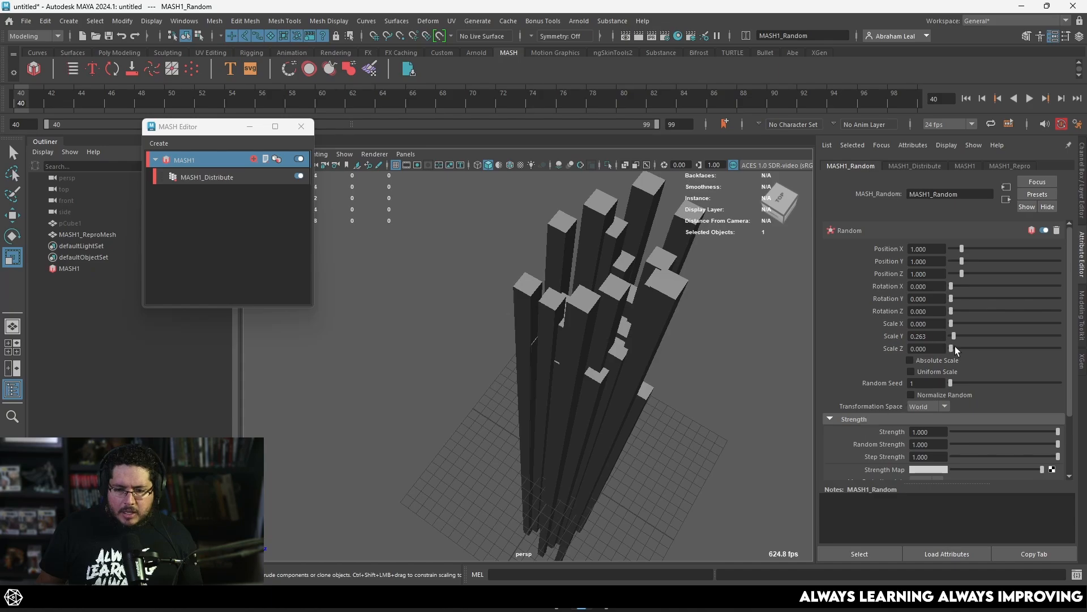
drag(953, 349, 956, 351)
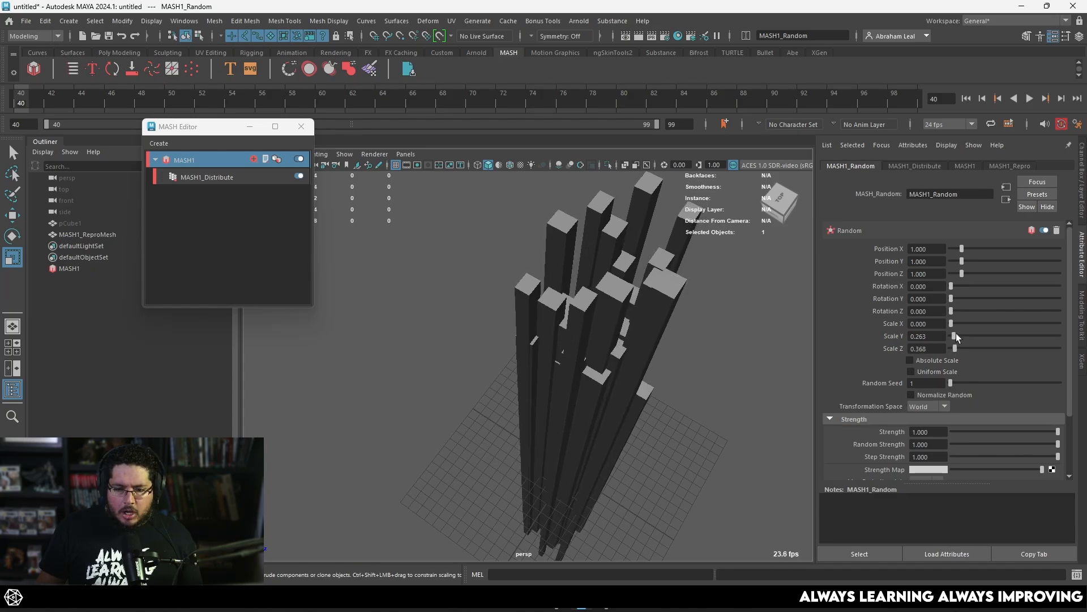
alt+drag(752, 344, 762, 392)
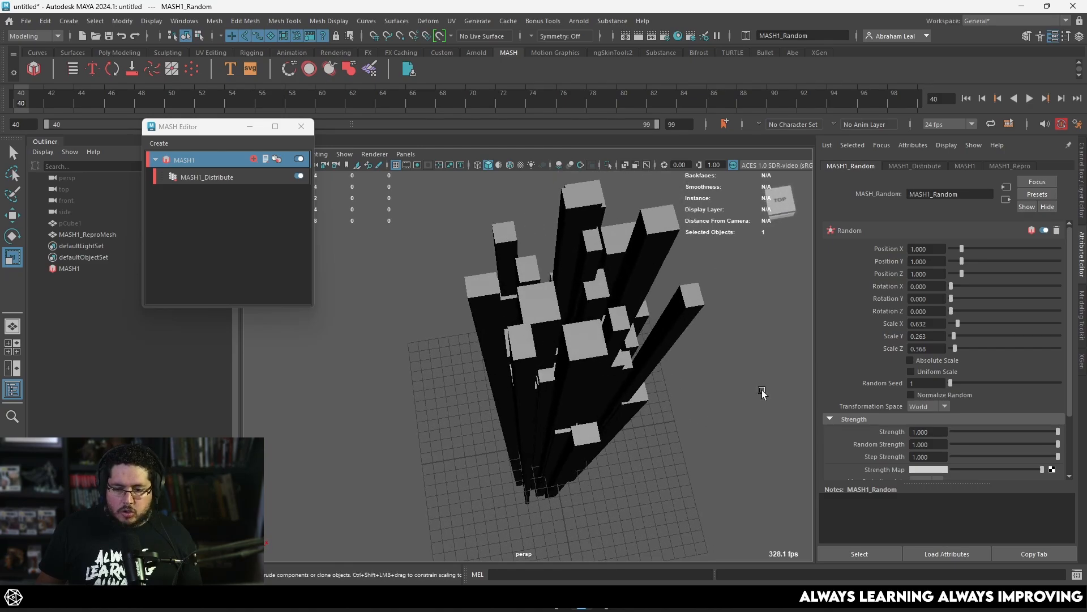
- Adjust the Random node's Position Y and Position Z to vary how the columns are offset
drag(963, 260, 976, 260)
alt+drag(572, 323, 674, 351)
mouse_move(963, 273)
mouse_down()
mouse_move(974, 273)
mouse_move(930, 273)
mouse_move(957, 273)
mouse_move(970, 247)
mouse_move(965, 271)
mouse_up()
alt+drag(640, 362, 631, 384)
click(615, 369)
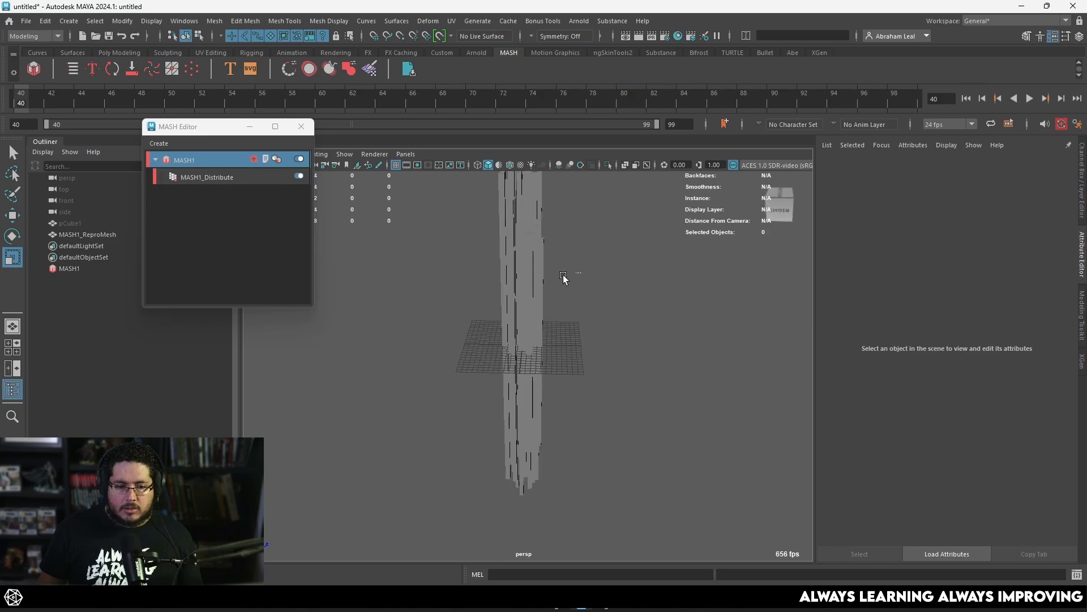
- Duplicate the MASH column mesh and move the copy along Z, clear of the original
click(532, 276)
alt+drag(532, 283, 539, 345)
alt+right_drag(538, 345, 614, 379)
key(ctrl+d)
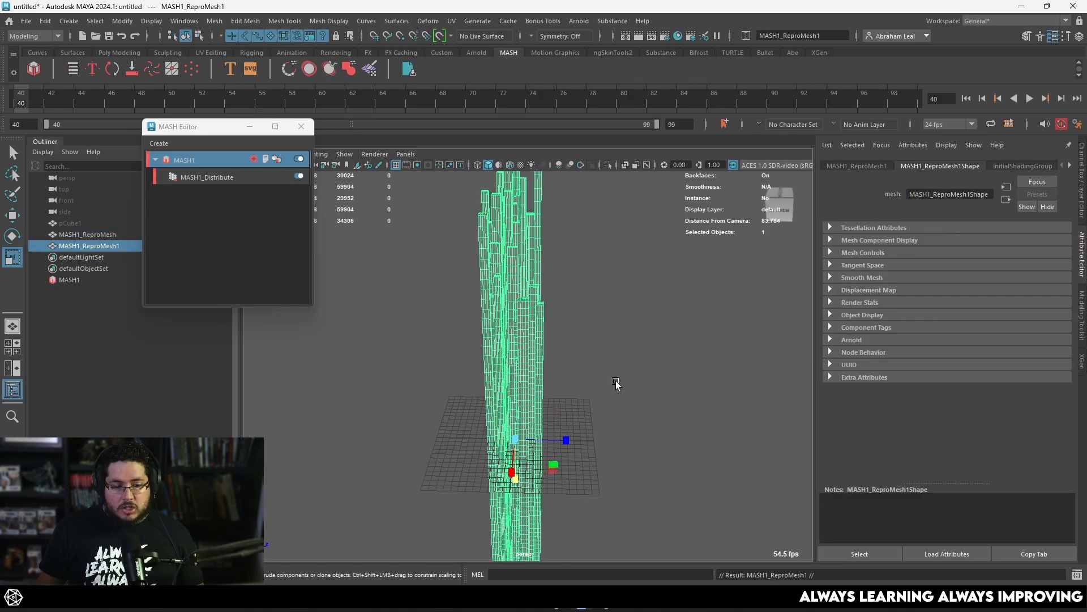
drag(565, 440, 736, 440)
alt+middle_drag(703, 408, 568, 383)
- Turn the MASH1 network off and back on to compare it with the duplicated mesh
click(492, 309)
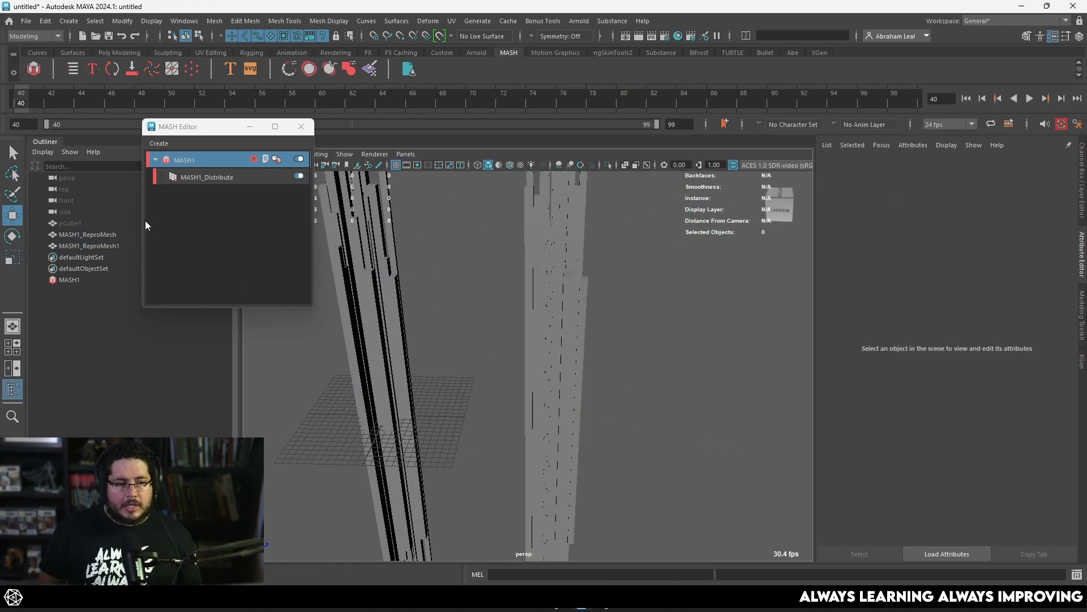
double_click(298, 159)
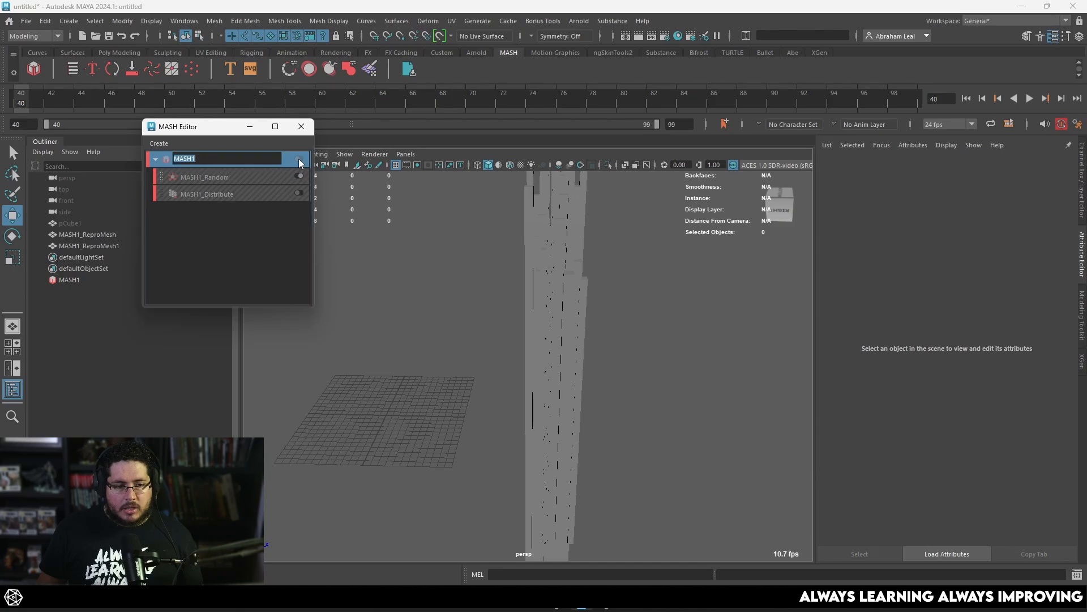
click(299, 159)
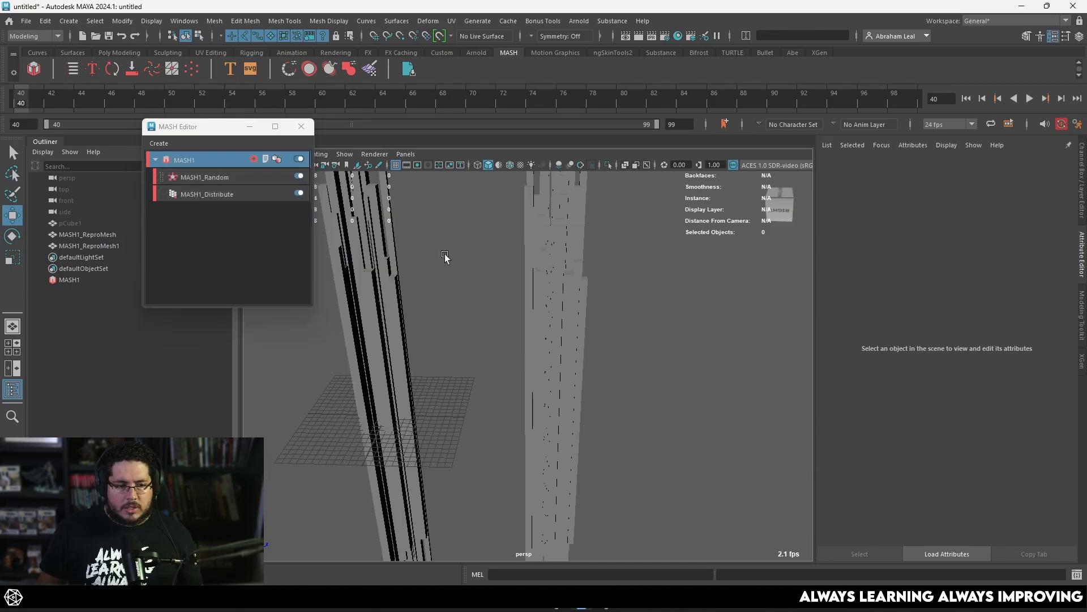
- In the top view, duplicate the copied column mesh and offset the new copy slightly along Z
click(573, 289)
alt+drag(623, 422, 549, 397)
key(space)
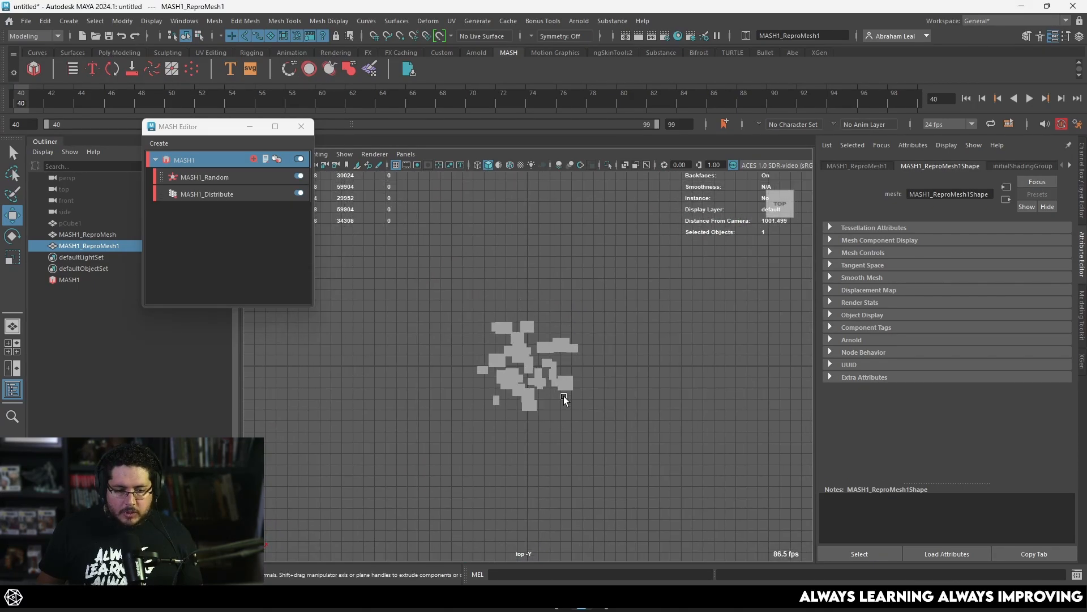
alt+middle_drag(680, 387, 497, 440)
key(f)
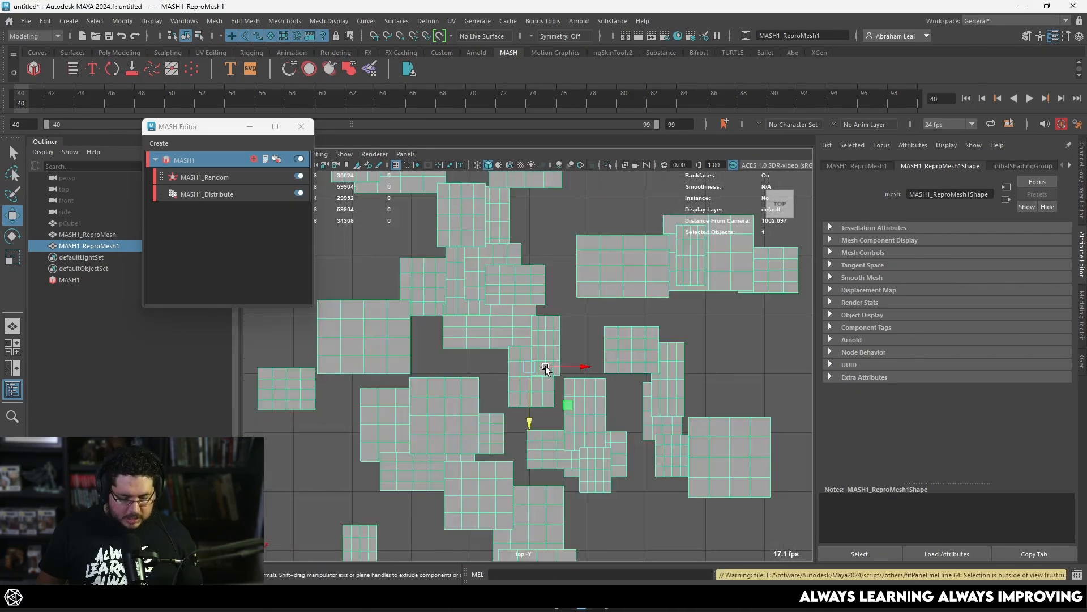
scroll(504, 417, down, 3)
scroll(501, 416, up, 2)
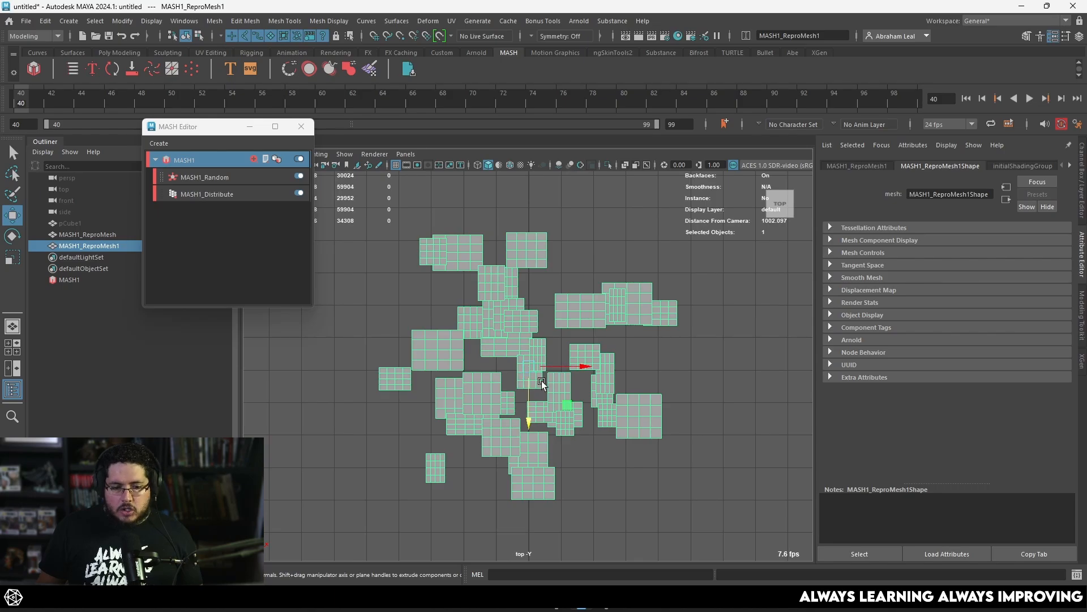
alt+middle_drag(542, 383, 565, 328)
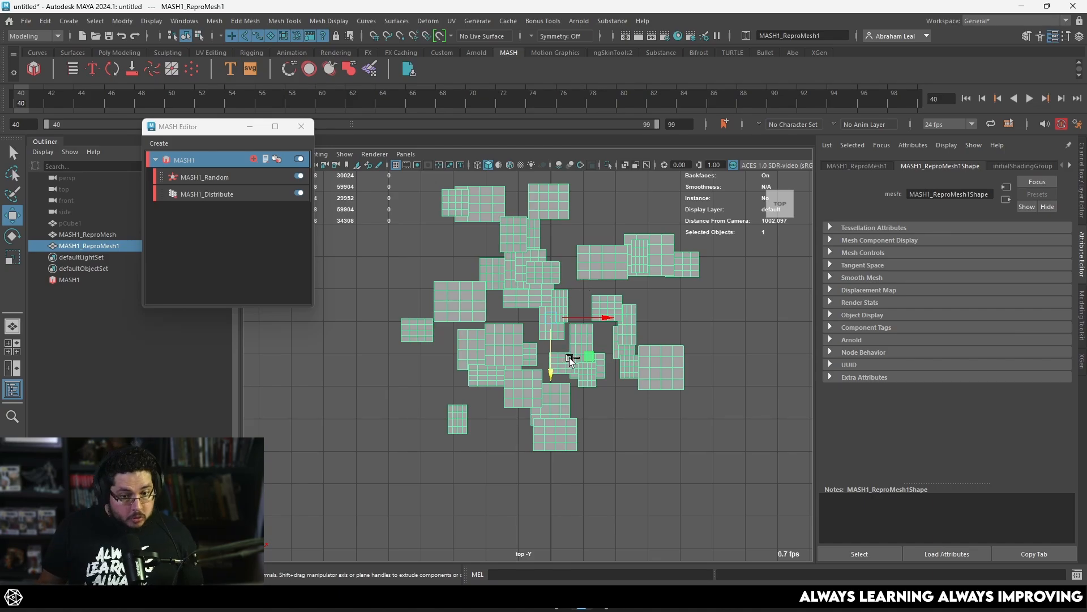
key(ctrl+d)
drag(550, 369, 551, 397)
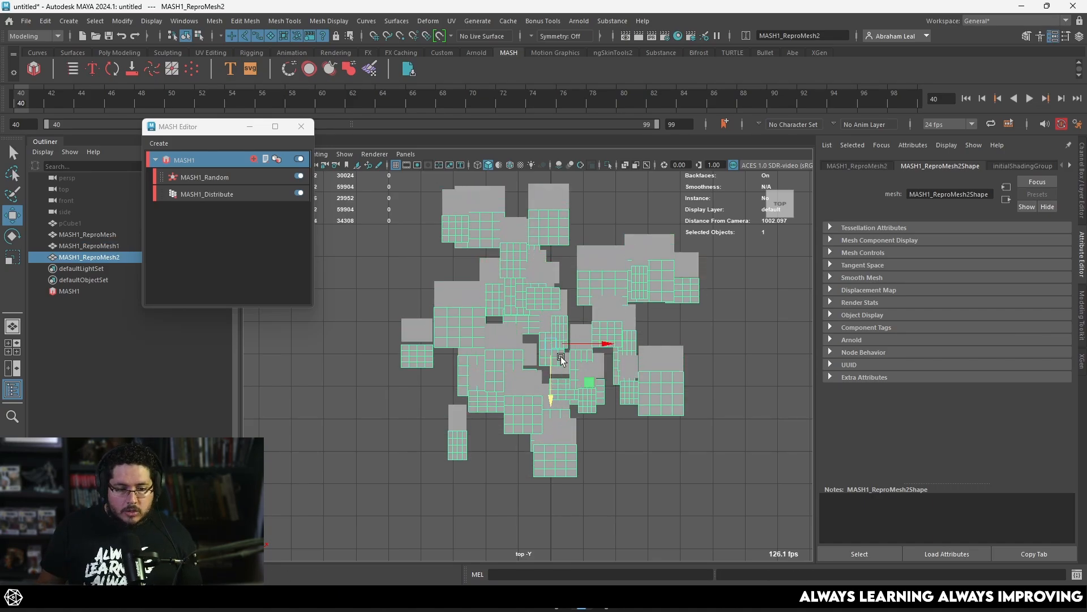
- Rotate the new copy about 90 degrees around the vertical axis and reposition it over the existing cluster
drag(556, 338, 498, 318)
key(e)
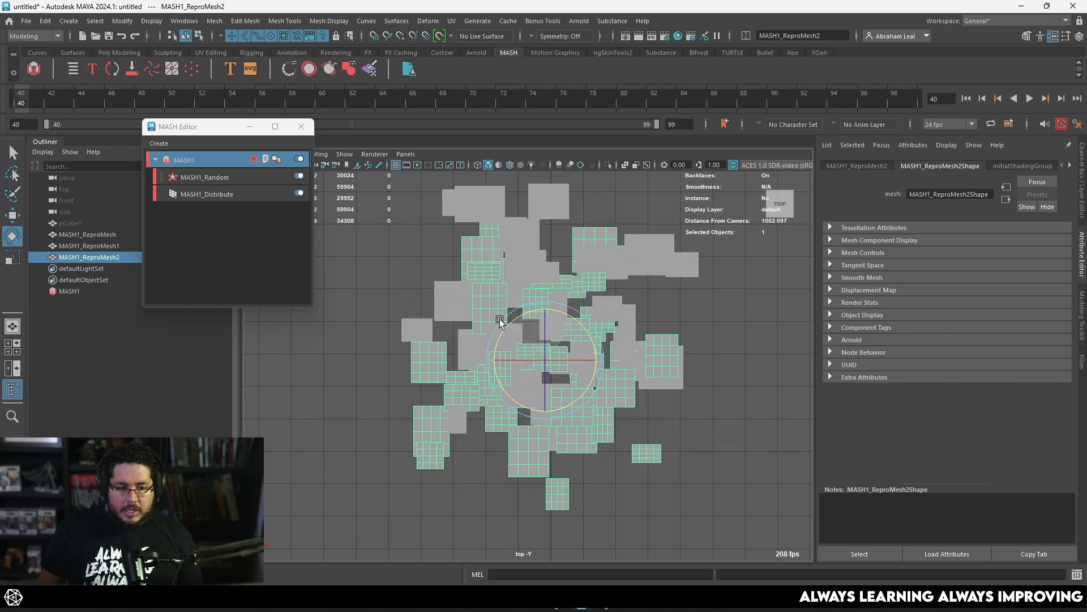
key(w)
drag(548, 357, 553, 350)
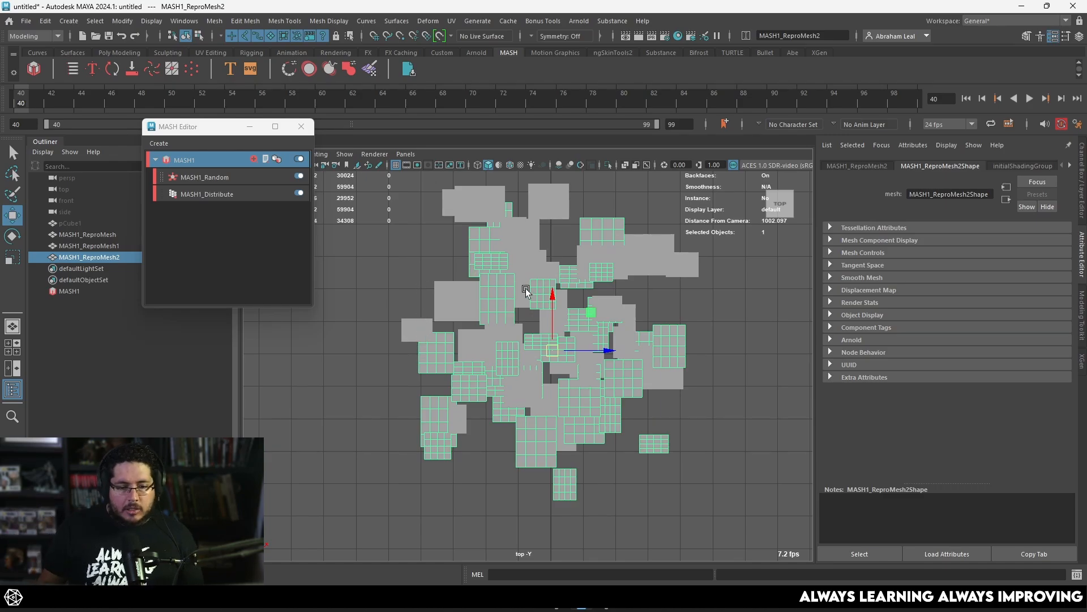
- In the perspective view, offset the rotated copy vertically against the other cluster and deselect it
key(space)
drag(525, 290, 532, 365)
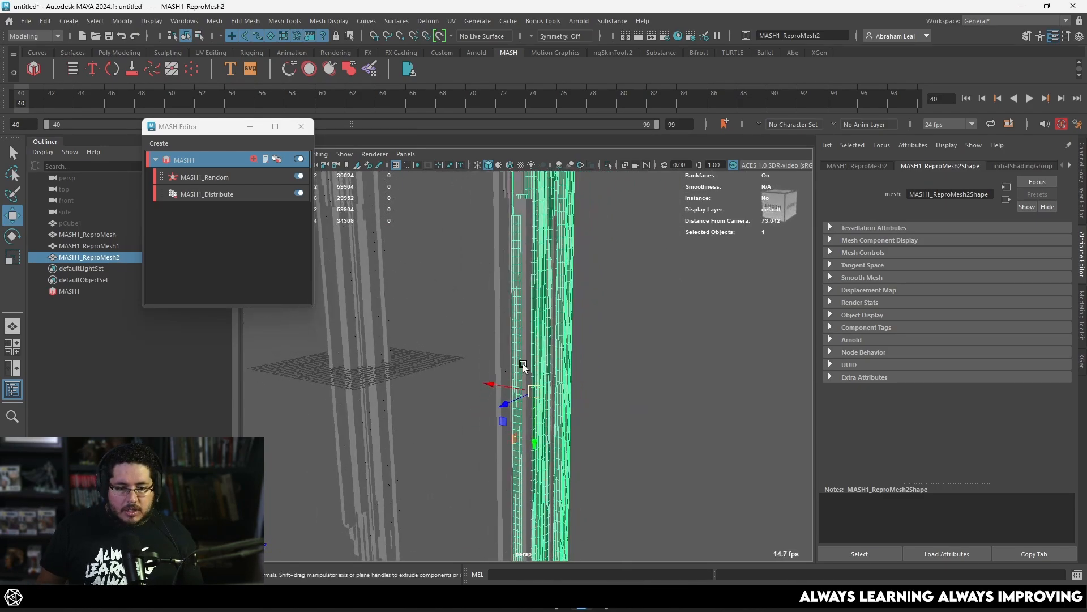
drag(536, 434, 603, 341)
click(613, 432)
- Create a polygon cube at the world origin and deselect it
key(space)
scroll(603, 340, down, 10)
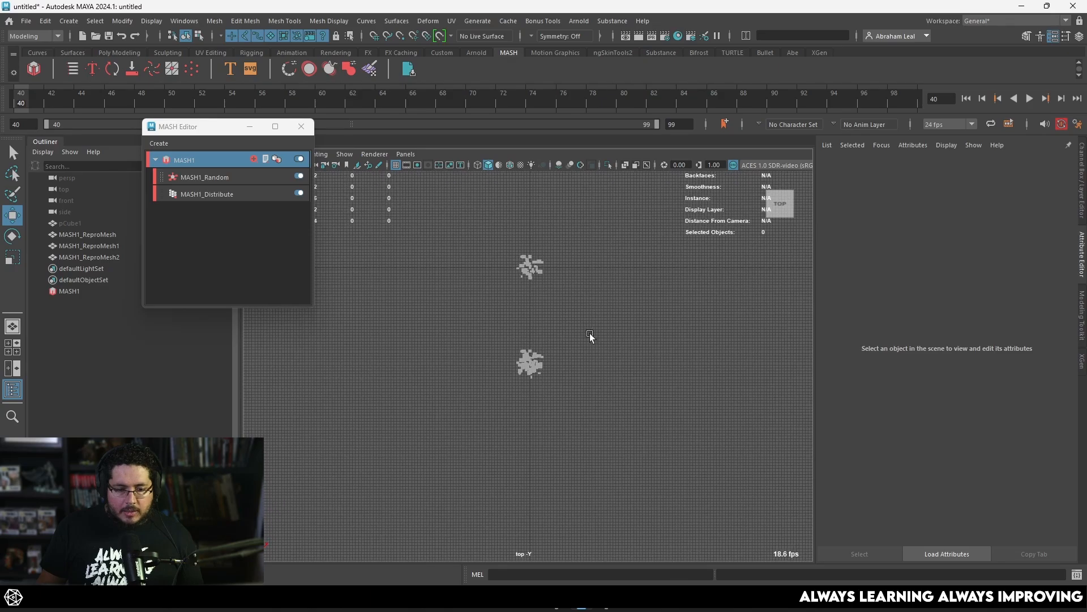
scroll(590, 337, up, 4)
alt+middle_drag(590, 338, 569, 434)
scroll(510, 465, up, 5)
alt+middle_drag(499, 455, 492, 311)
scroll(512, 405, up, 3)
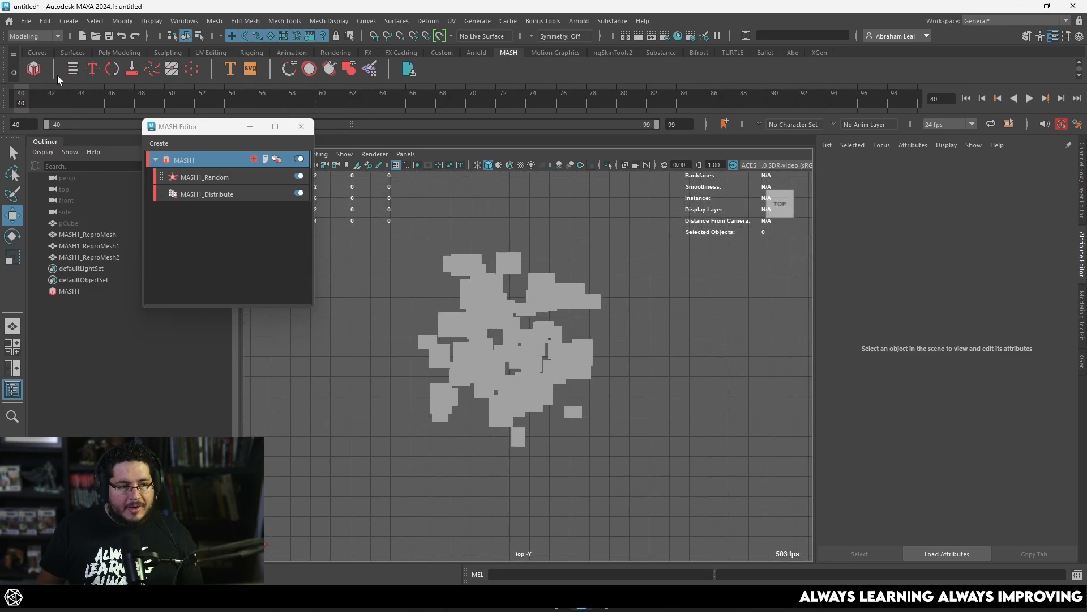
click(64, 53)
click(104, 52)
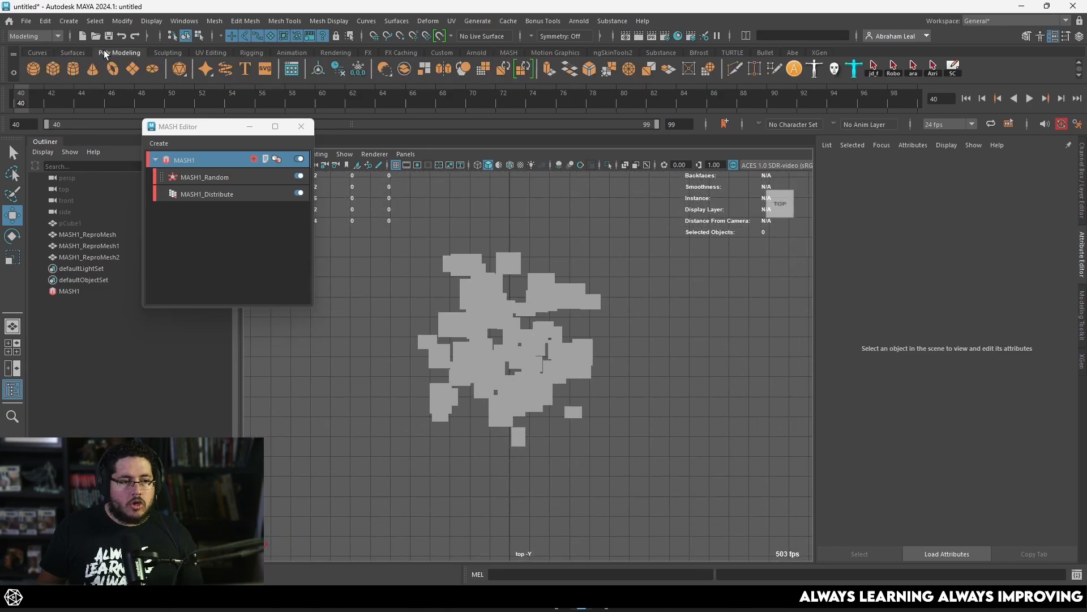
click(53, 68)
scroll(538, 339, down, 6)
click(539, 298)
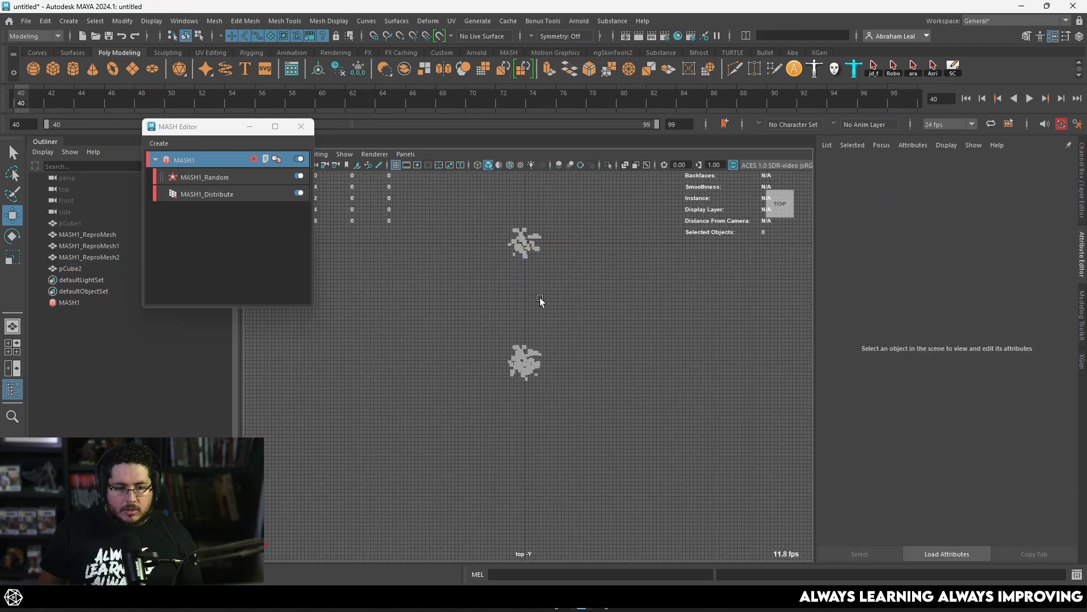
- Delete the original MASH1_ReproMesh column mesh, keeping its two duplicates
click(96, 235)
key(Delete)
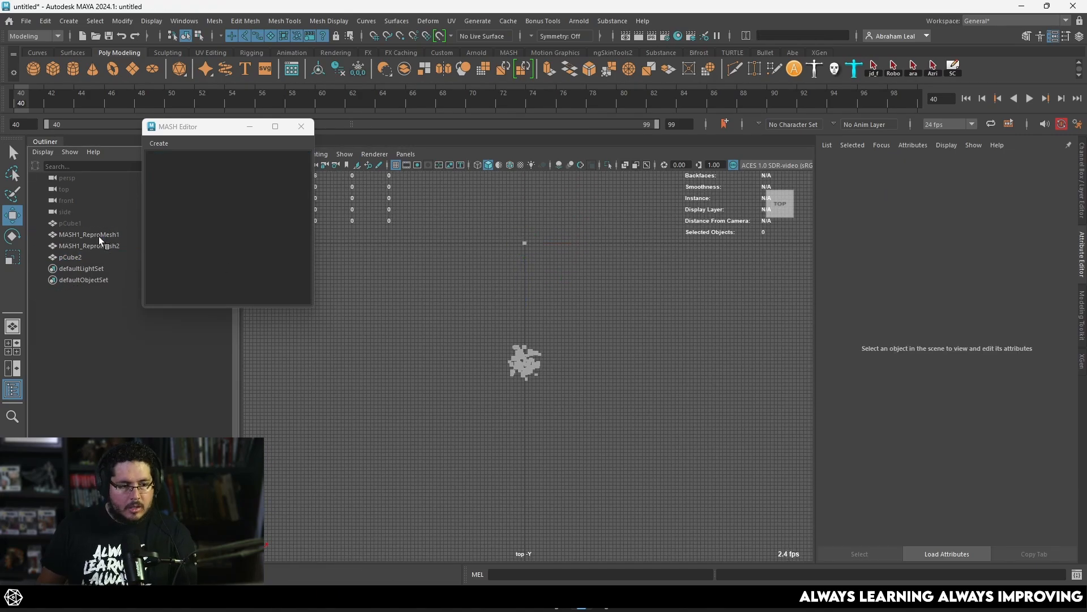
key(ctrl+z)
click(561, 275)
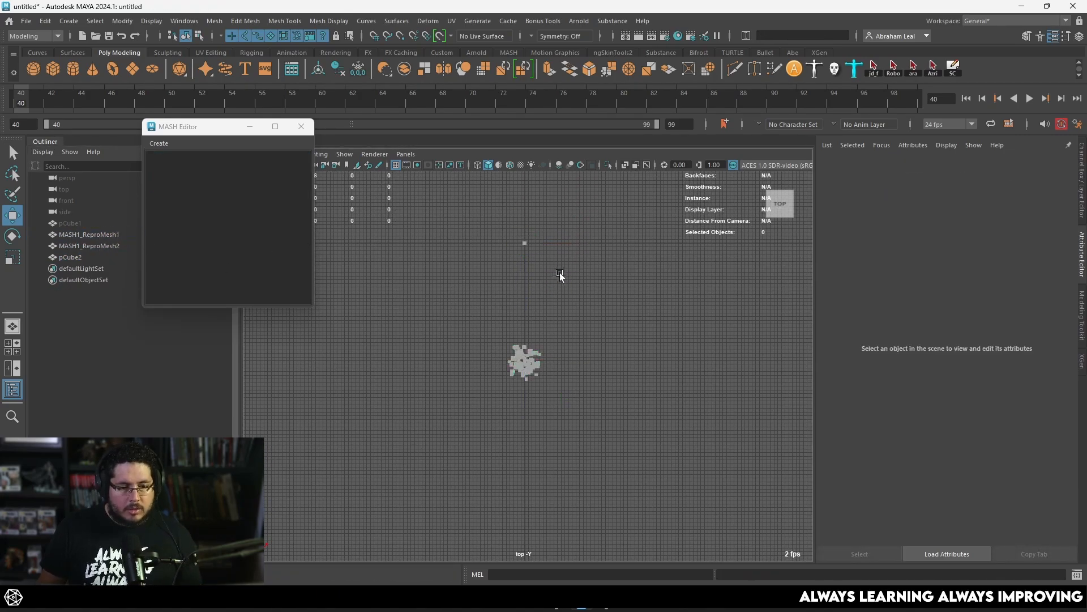
- Select both duplicated column meshes and move them along Z to the world origin, over the cube
drag(585, 296, 467, 432)
drag(521, 408, 521, 255)
key(ctrl+z)
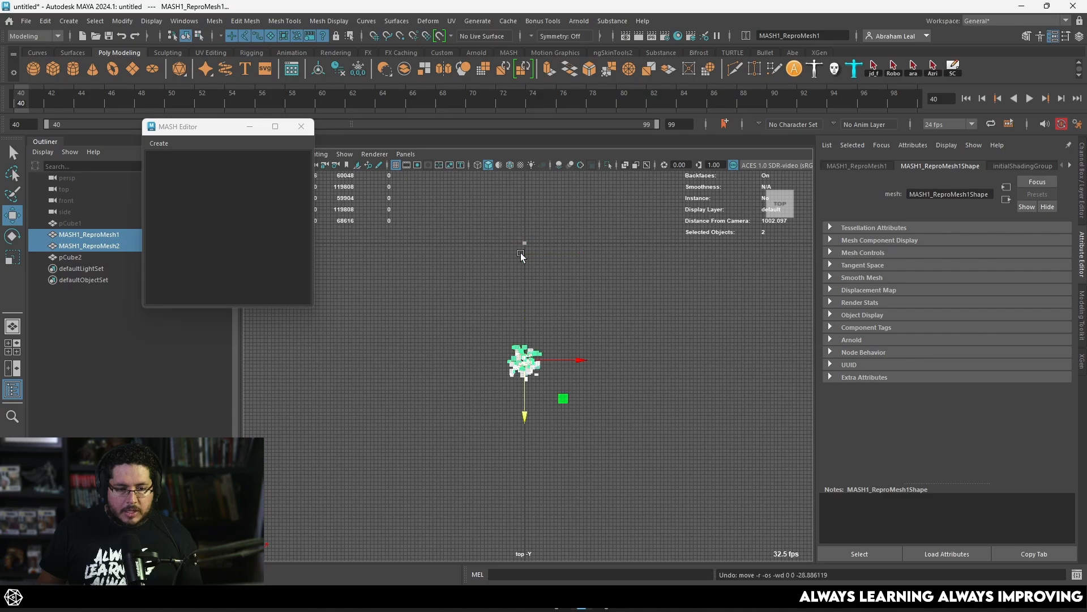
drag(529, 410, 522, 287)
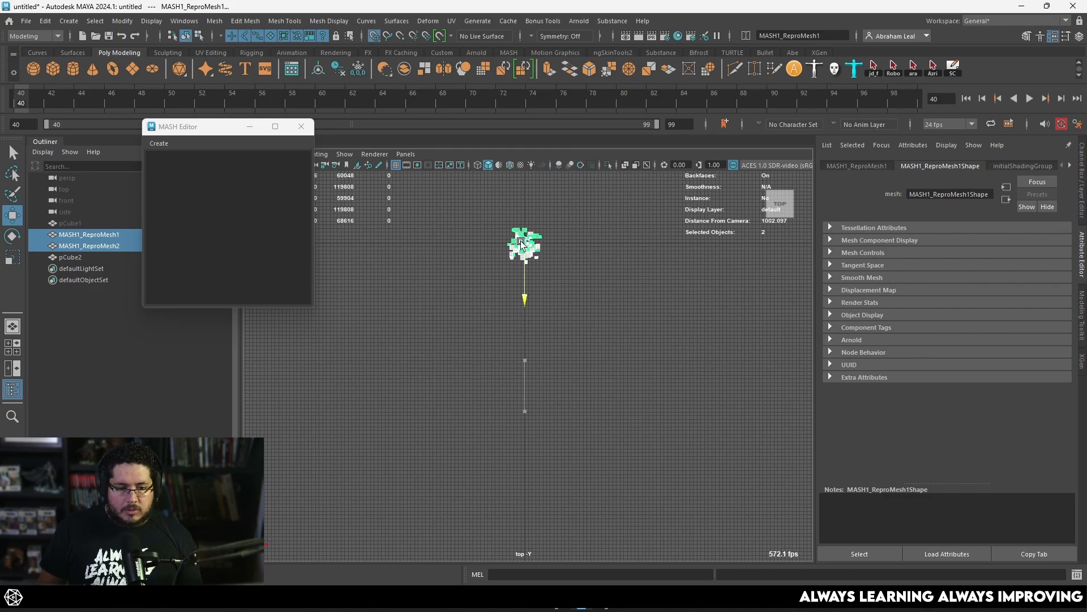
scroll(545, 339, up, 5)
alt+middle_drag(545, 339, 513, 396)
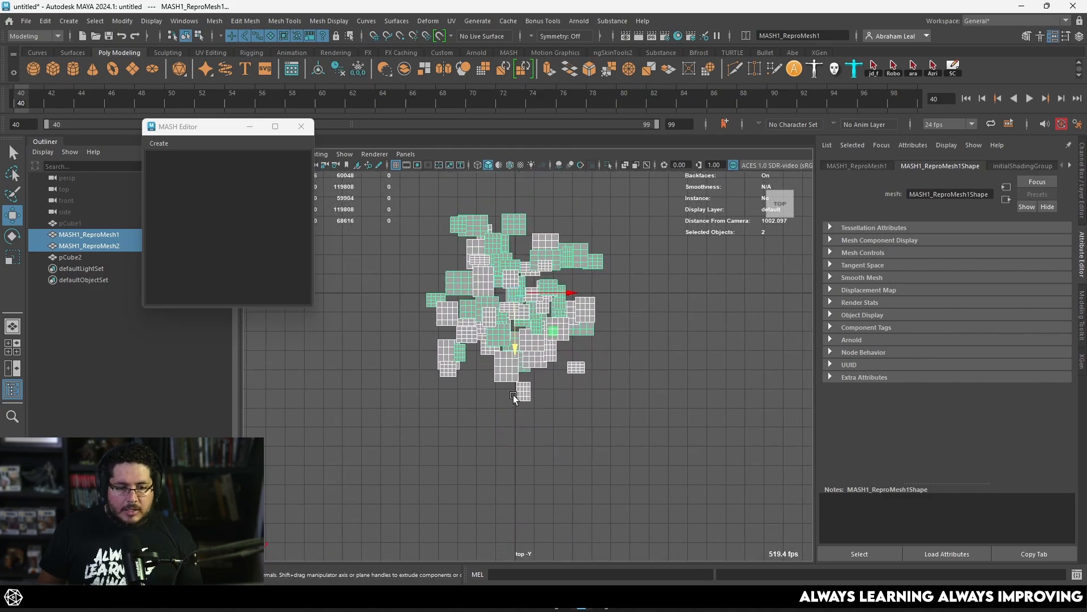
- Enlarge the cube in the top view so it fills the middle of the column cluster
click(70, 258)
key(r)
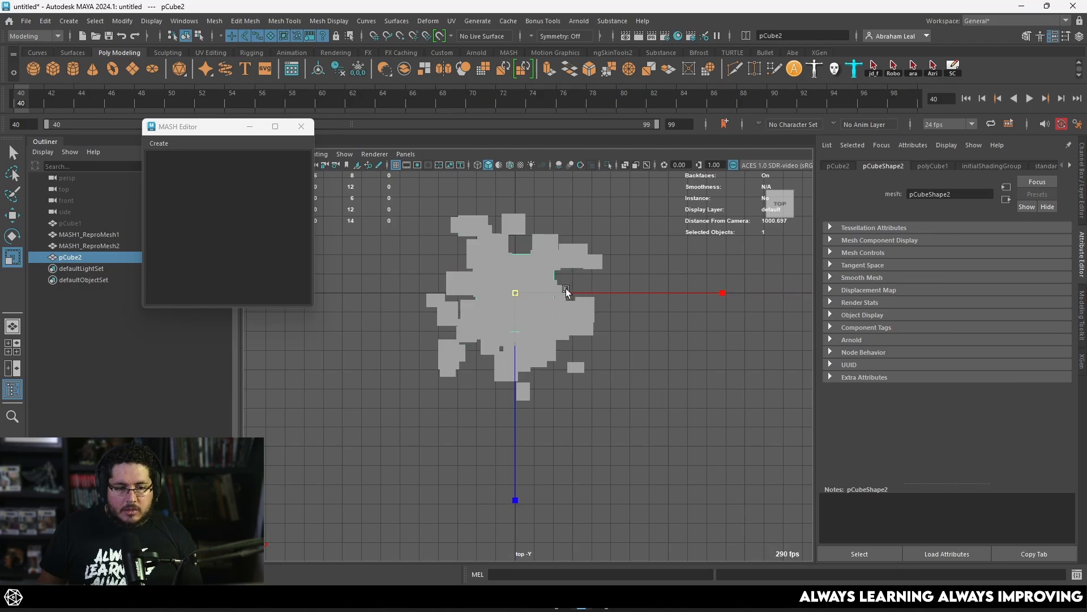
scroll(546, 299, up, 4)
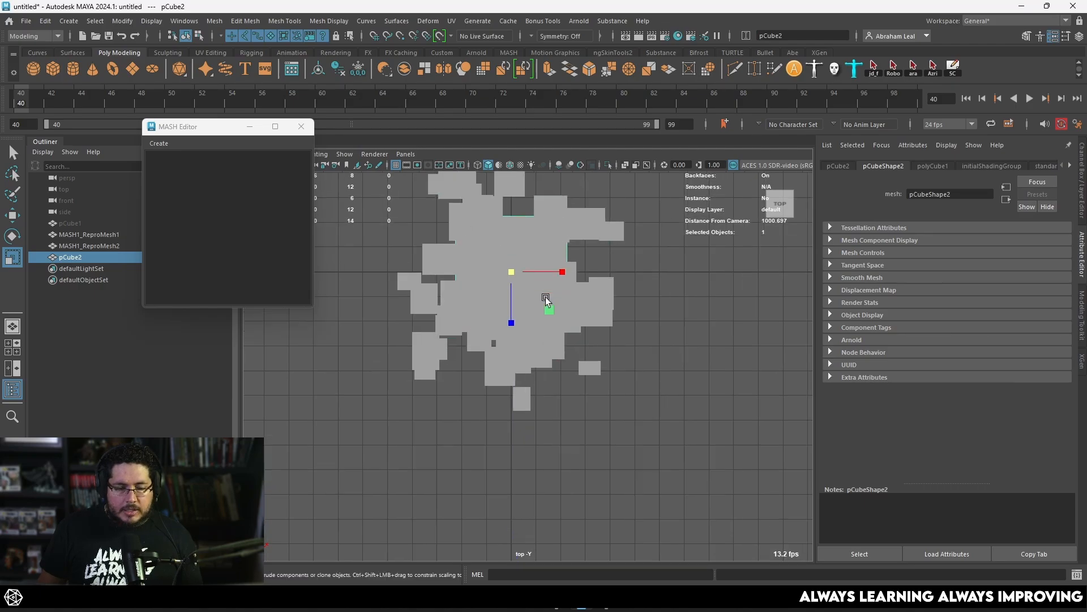
alt+middle_drag(500, 264, 498, 313)
- Stretch the cube vertically in the perspective view into a tall central column
key(space)
drag(498, 313, 498, 296)
alt+right_drag(498, 297, 430, 287)
alt+middle_drag(430, 287, 513, 350)
alt+right_drag(514, 350, 583, 441)
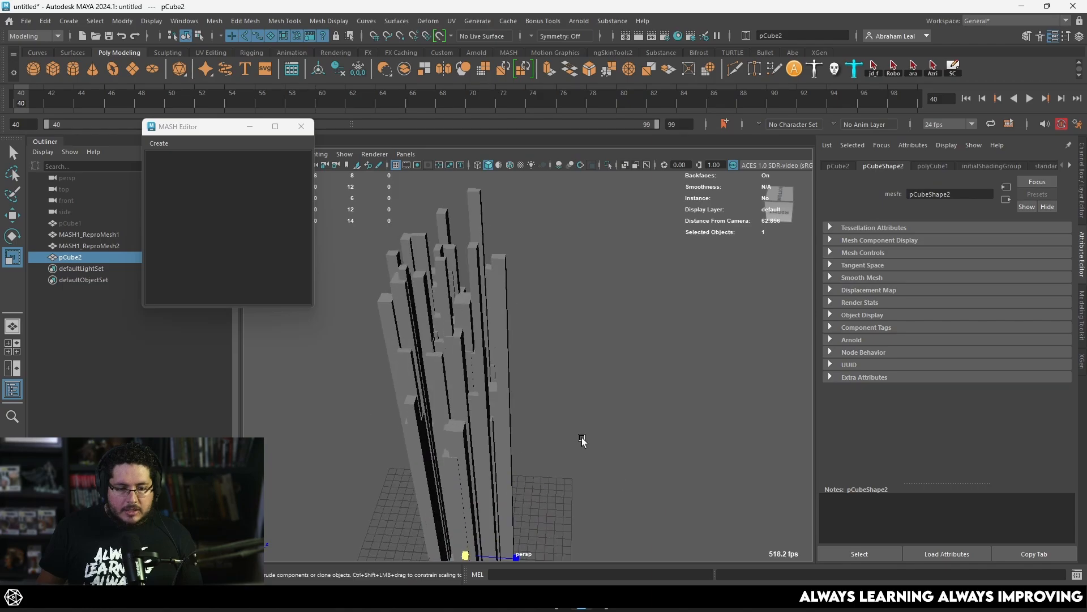
alt+drag(583, 442, 532, 408)
alt+right_drag(533, 407, 478, 374)
alt+drag(478, 373, 491, 380)
alt+middle_drag(561, 529, 537, 385)
scroll(537, 385, down, 6)
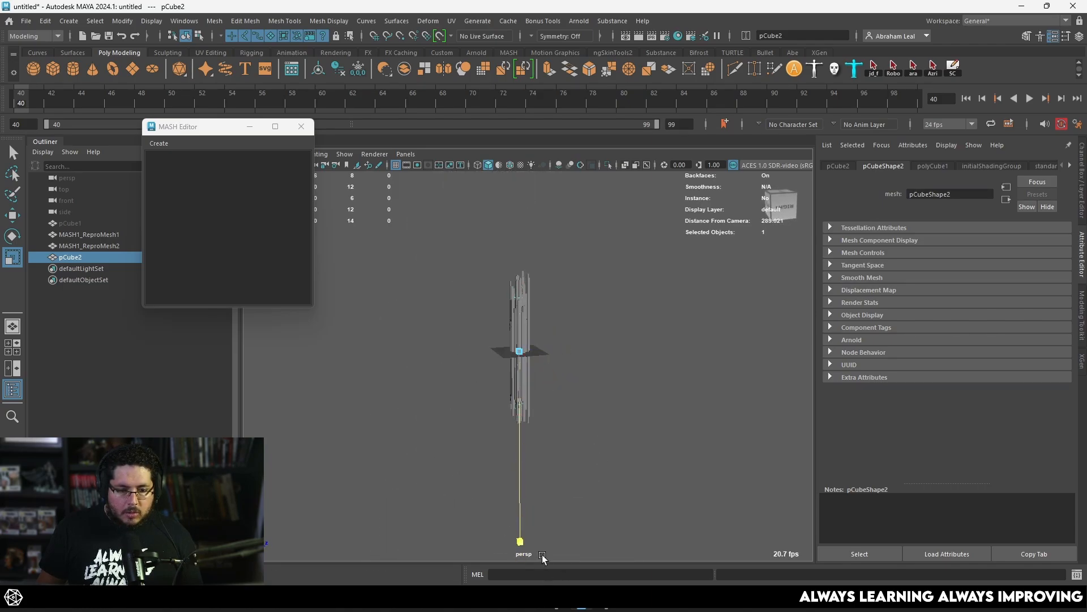
scroll(499, 359, up, 6)
alt+drag(493, 315, 562, 245)
- Isolate the central column in the view and display it shaded
key(4)
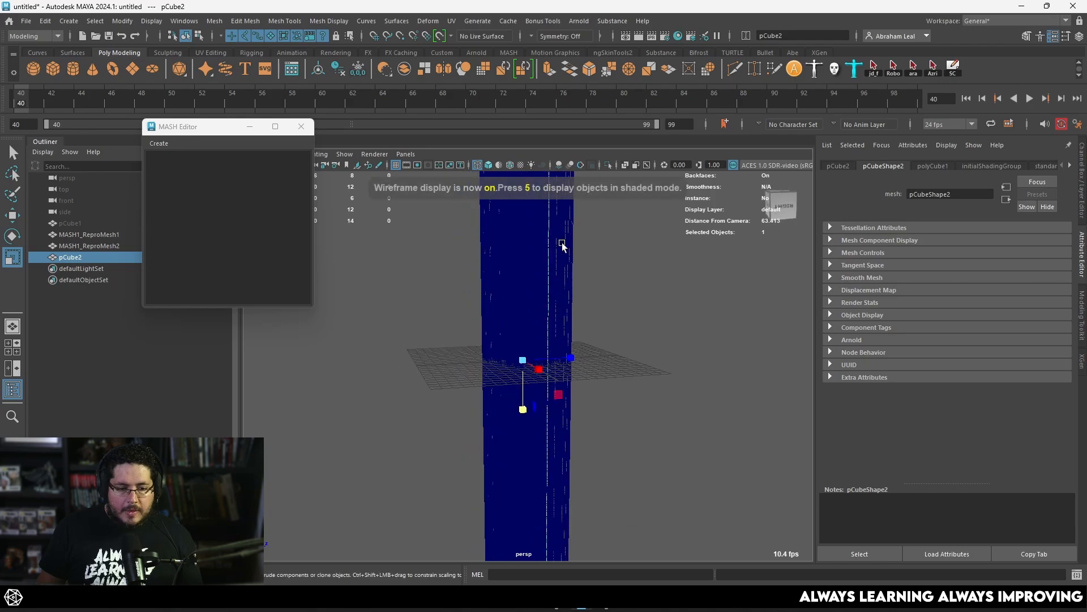
click(610, 164)
key(5)
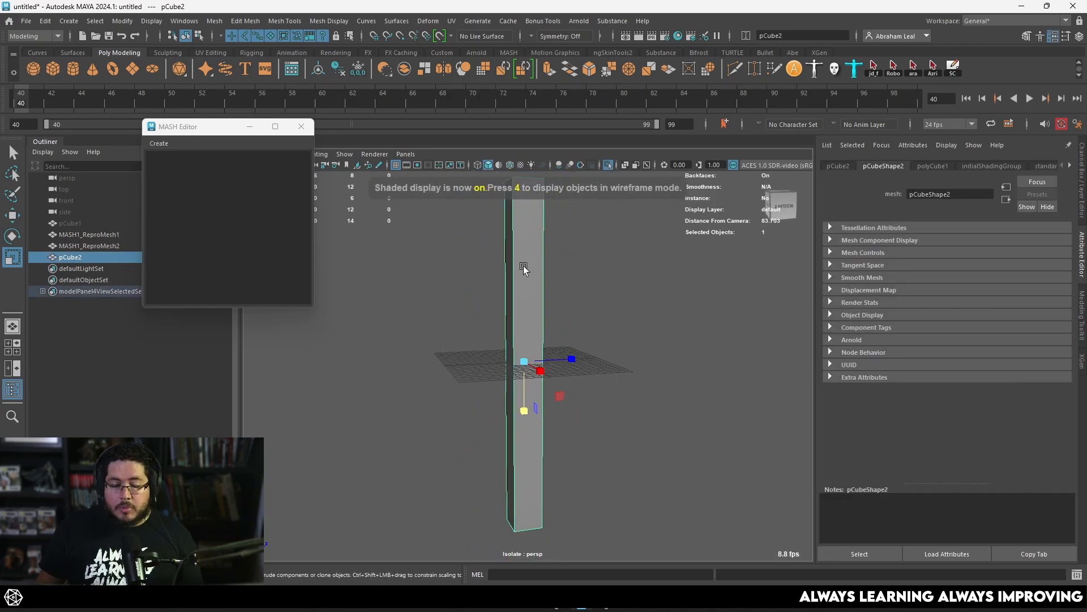
- Insert 20 evenly spaced edge loops along the central column's height and close the tool settings
click(281, 21)
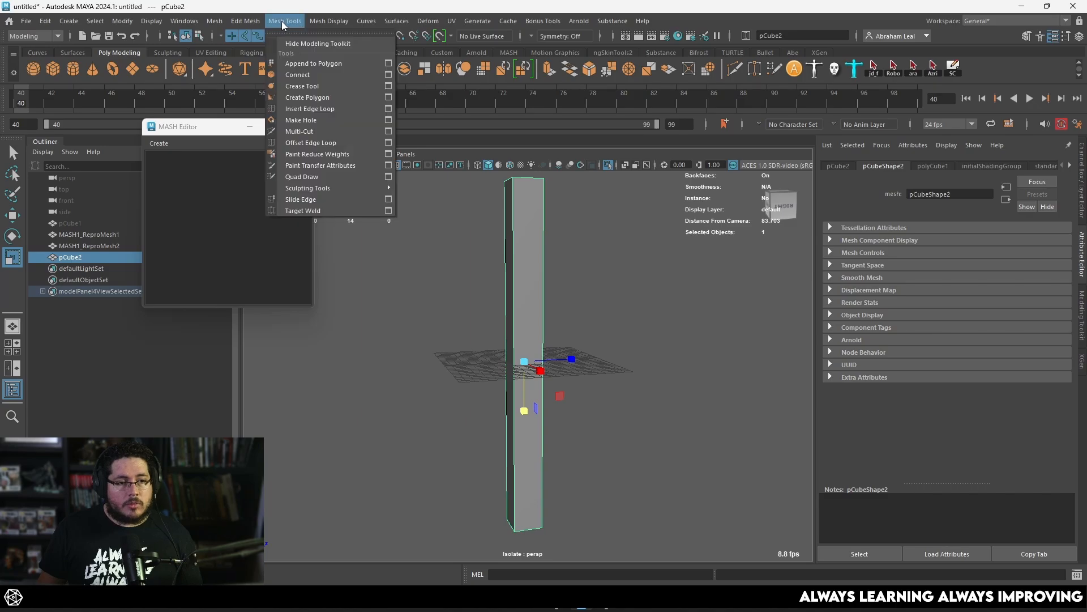
mouse_move(246, 21)
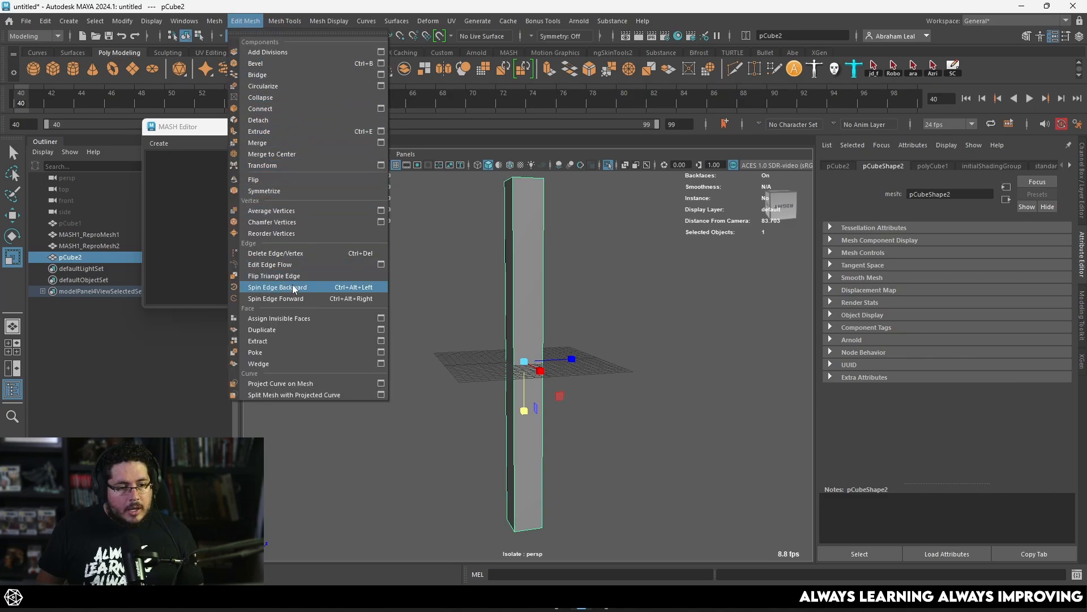
mouse_move(290, 22)
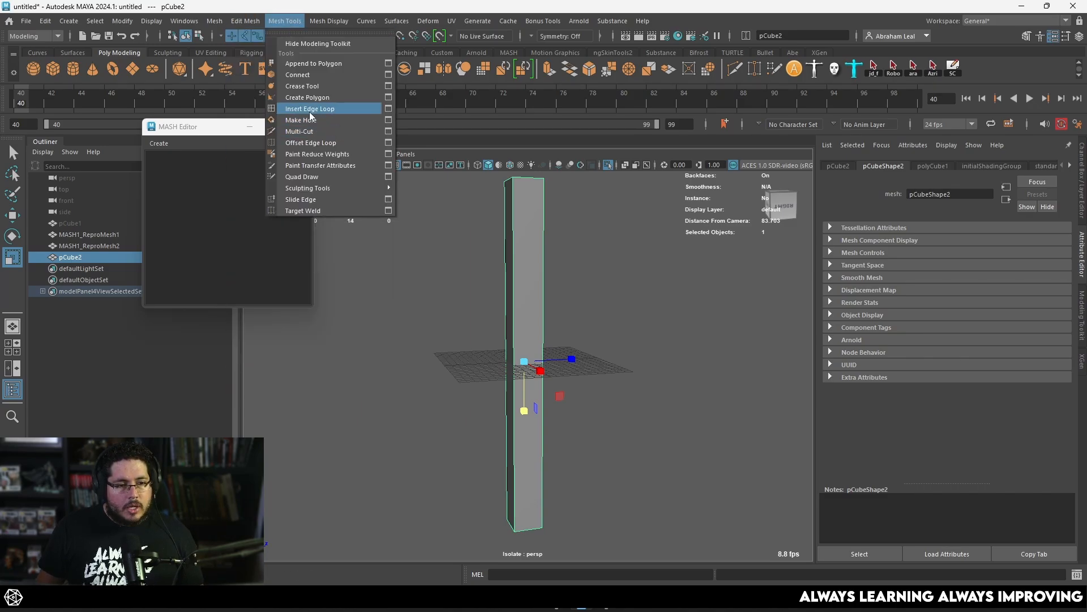
click(306, 132)
double_click(12, 299)
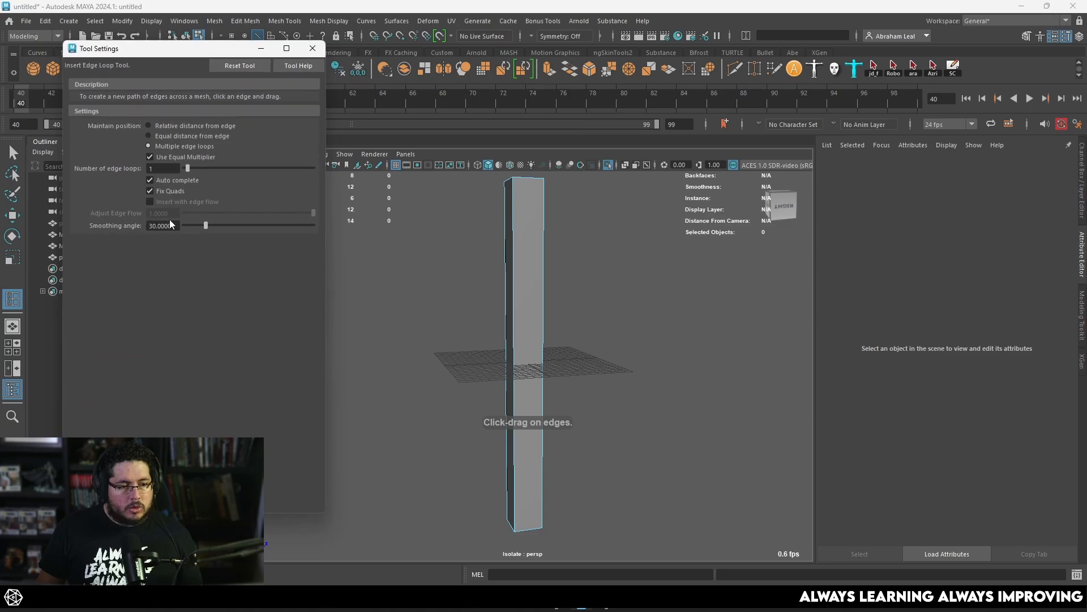
text(20)
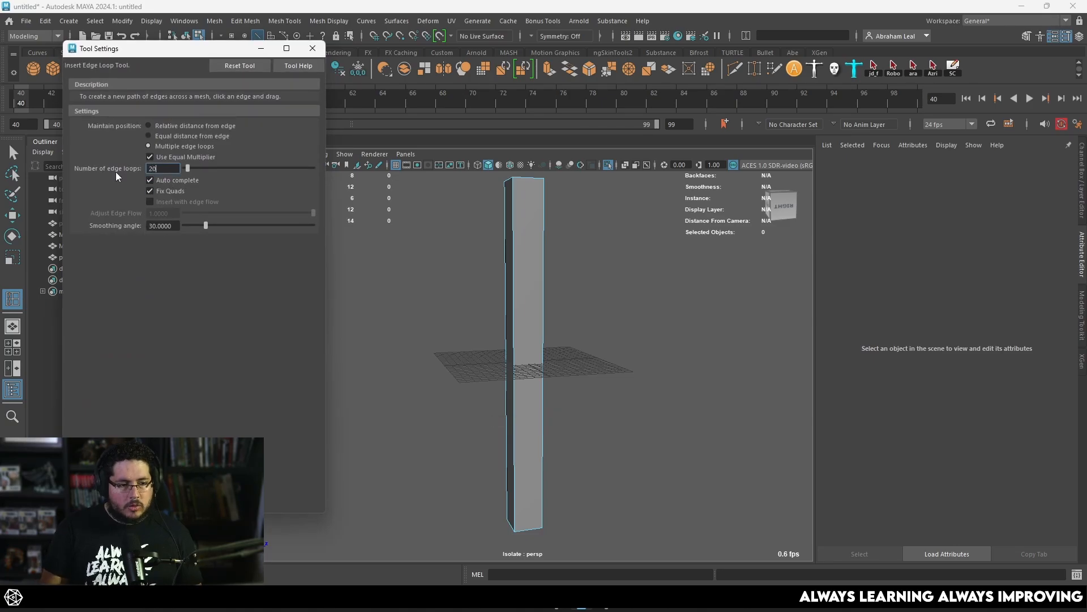
key(Return)
click(514, 249)
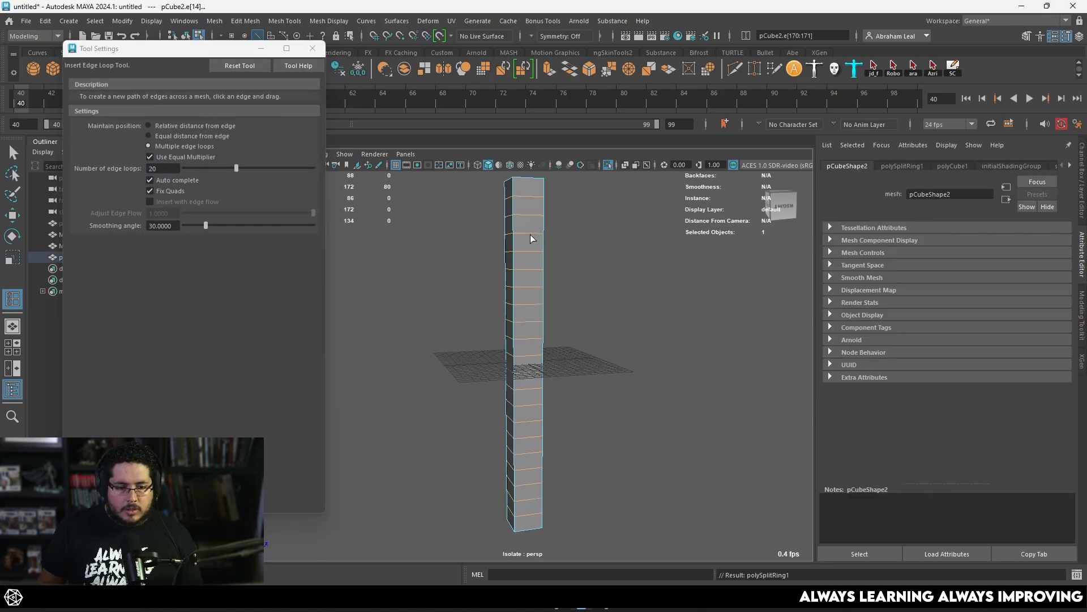
key(q)
click(582, 212)
click(519, 208)
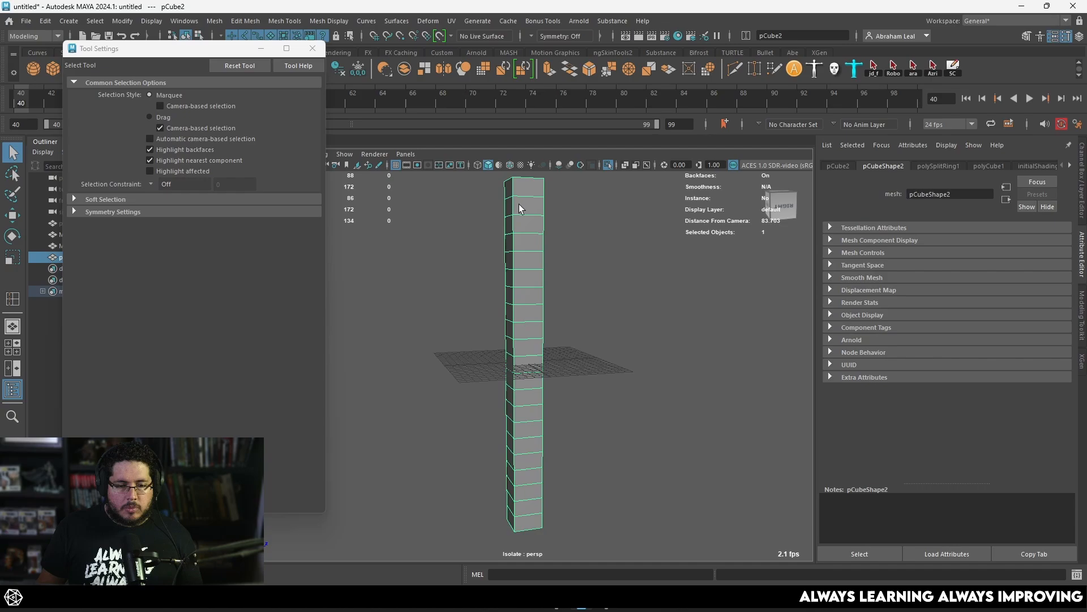
click(313, 54)
- End the isolation and display the whole column cluster in wireframe from the top view
key(5)
click(607, 165)
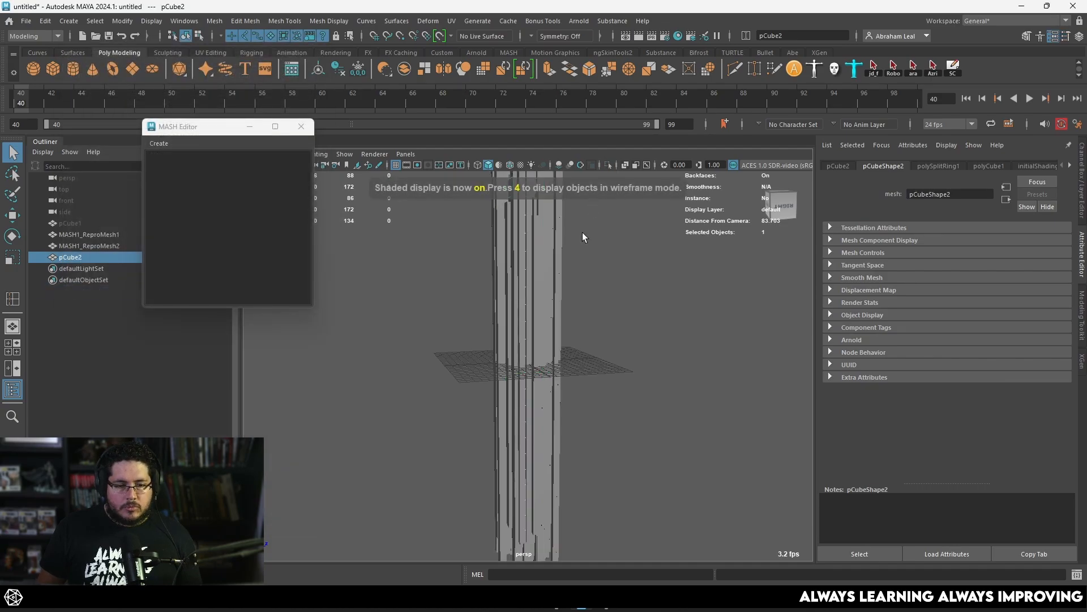
alt+drag(582, 232, 554, 387)
key(space)
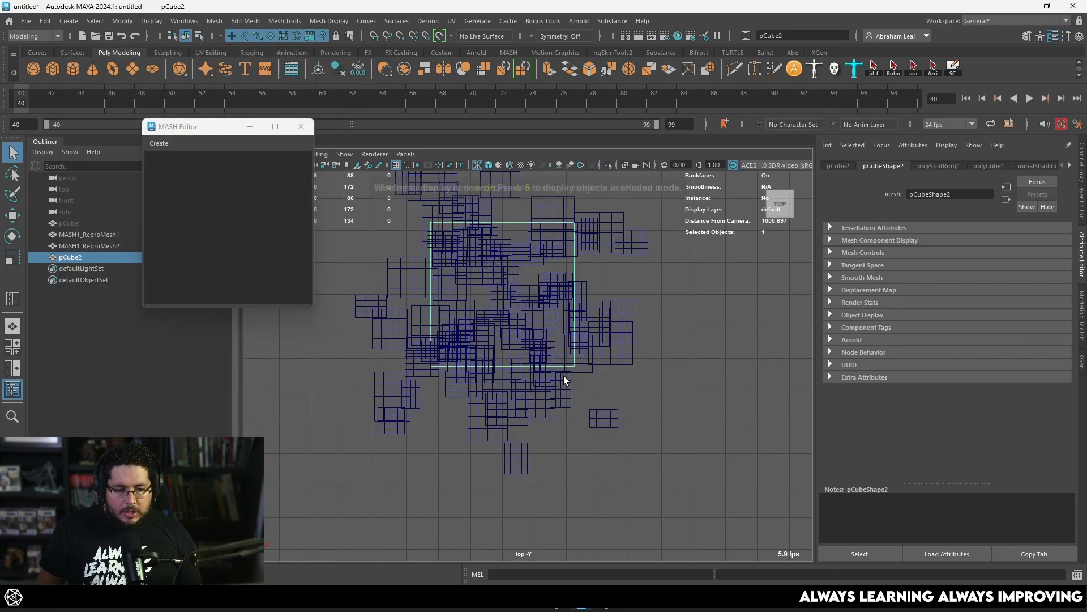
scroll(563, 376, down, 3)
key(4)
alt+middle_drag(558, 369, 571, 396)
scroll(571, 396, up, 4)
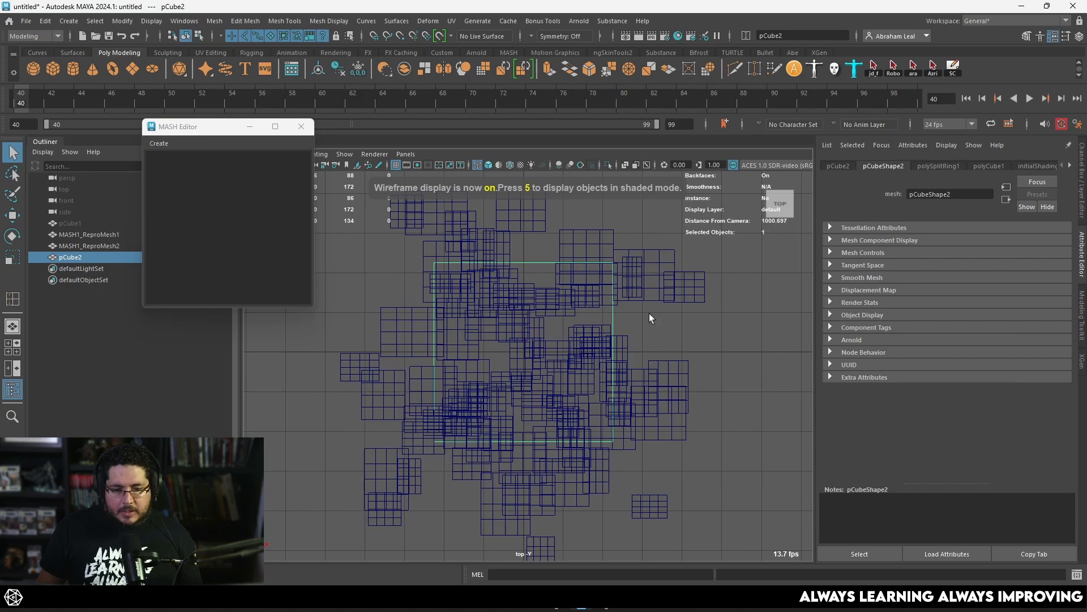
- Duplicate the central column, scale the copy down to a narrower footprint, and place it on the right side of the cluster
key(ctrl+d)
key(w)
drag(567, 352, 655, 352)
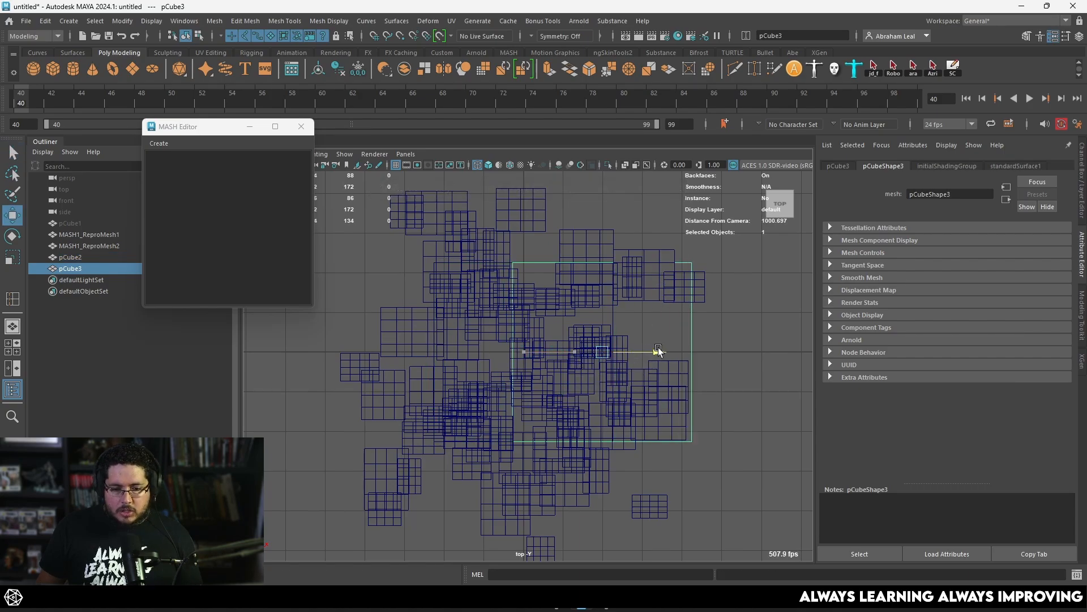
key(r)
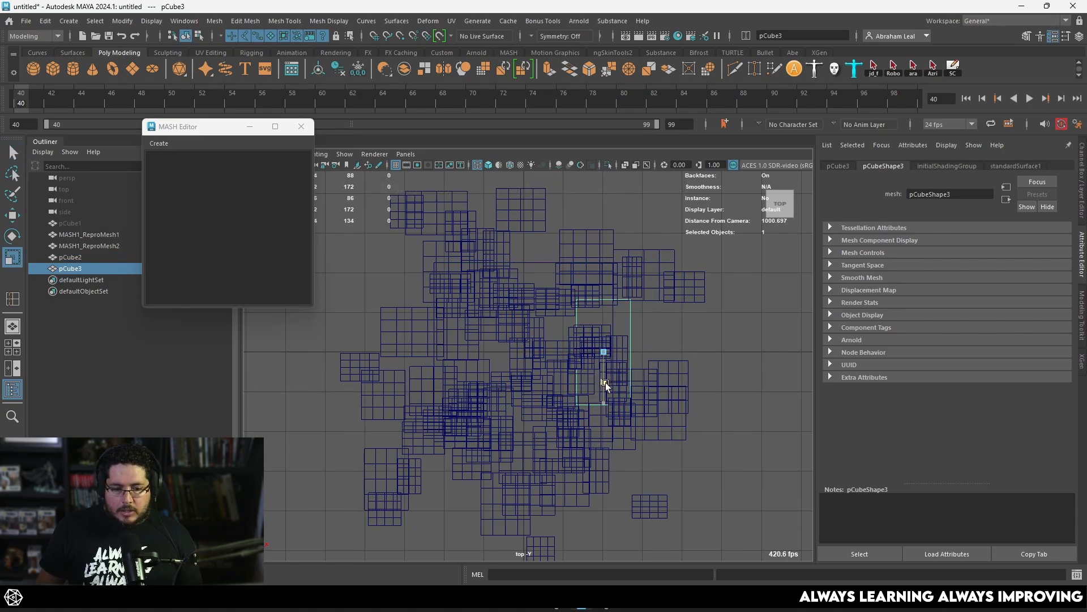
key(w)
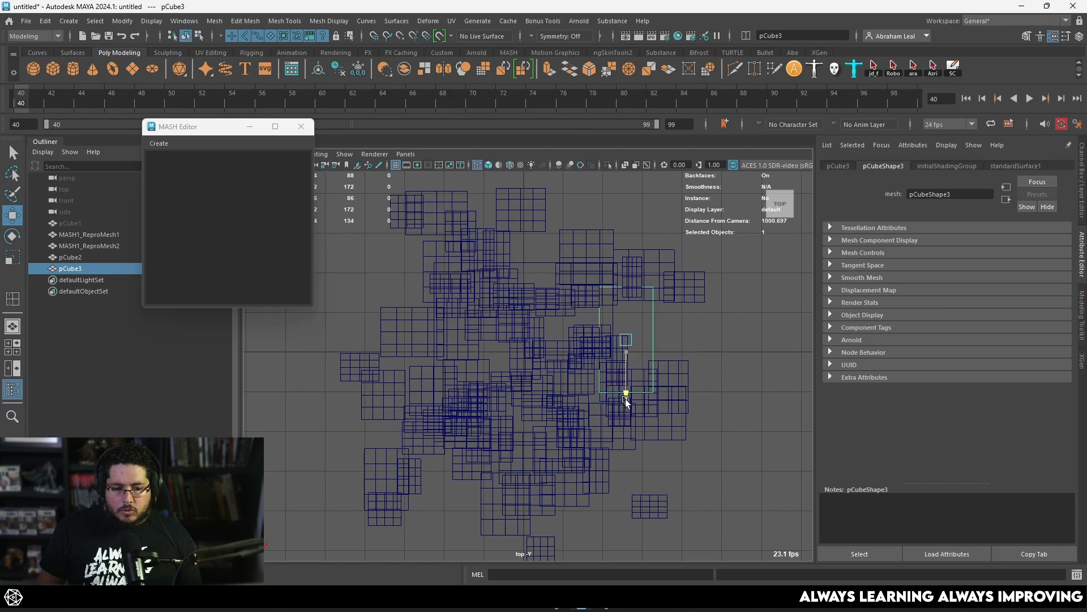
- Duplicate the narrow column twice and set the copies side by side in the upper-left area of the cluster
key(ctrl+d)
drag(682, 340, 573, 334)
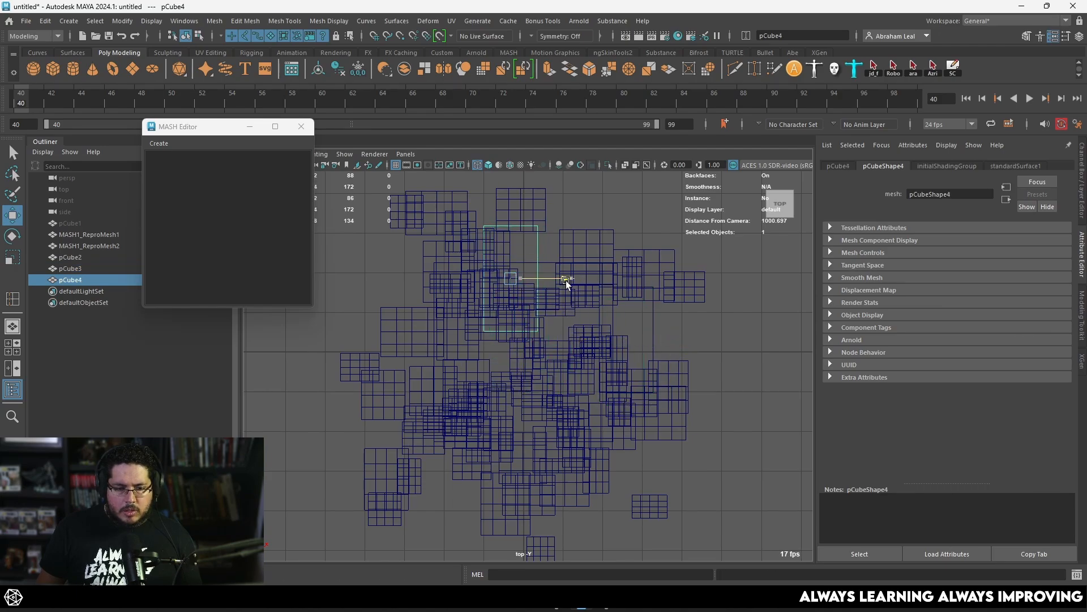
key(ctrl+f)
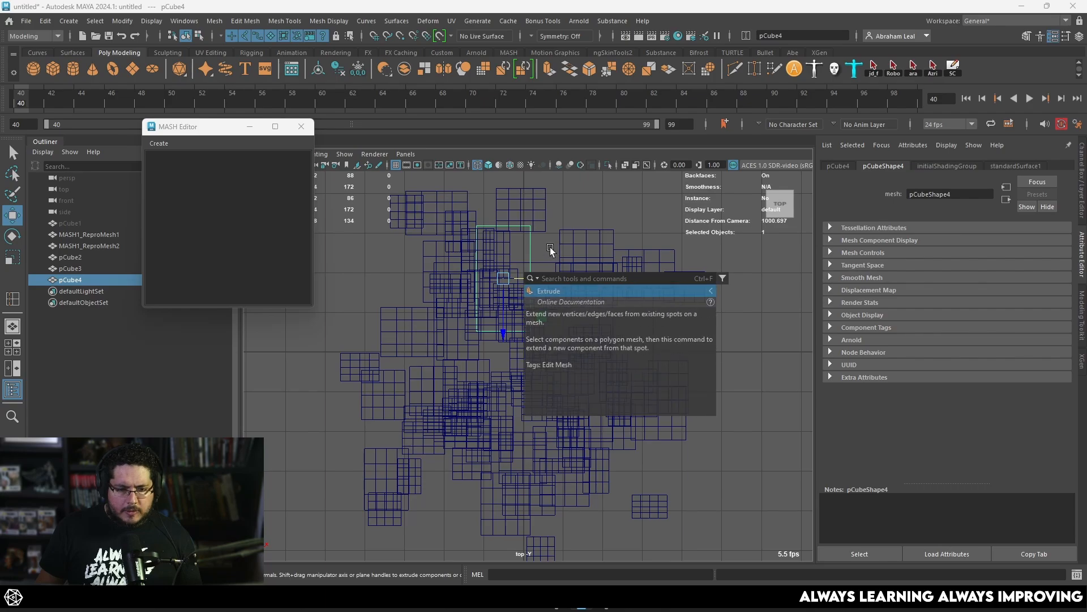
key(Escape)
key(ctrl+d)
drag(566, 279, 517, 278)
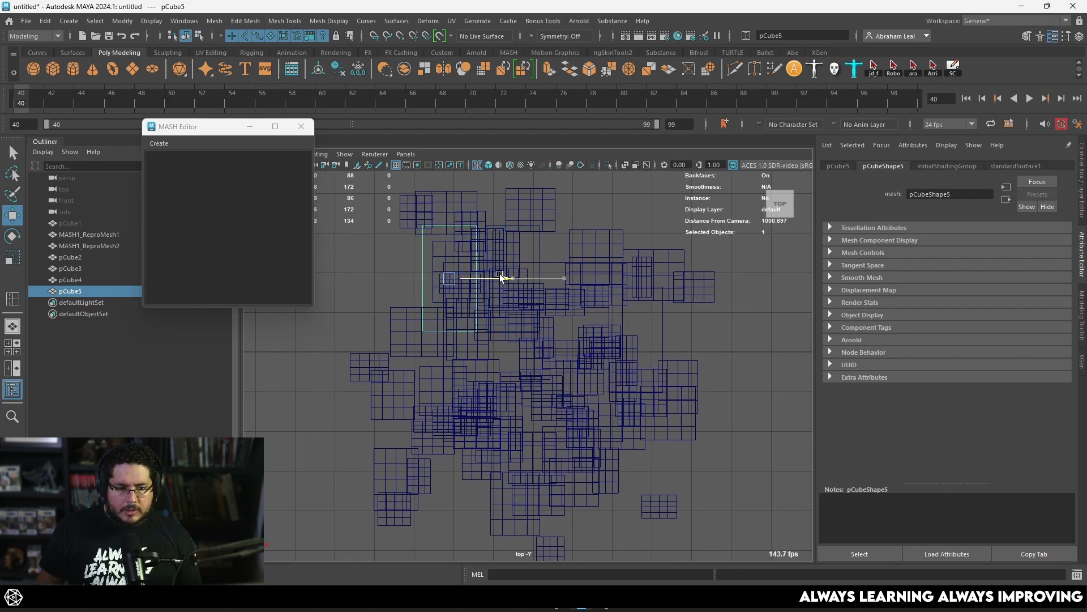
- Duplicate the narrow column again, move it to the lower-left area of the cluster, and rotate it about 90 degrees
alt+middle_drag(535, 342, 521, 254)
key(ctrl+d)
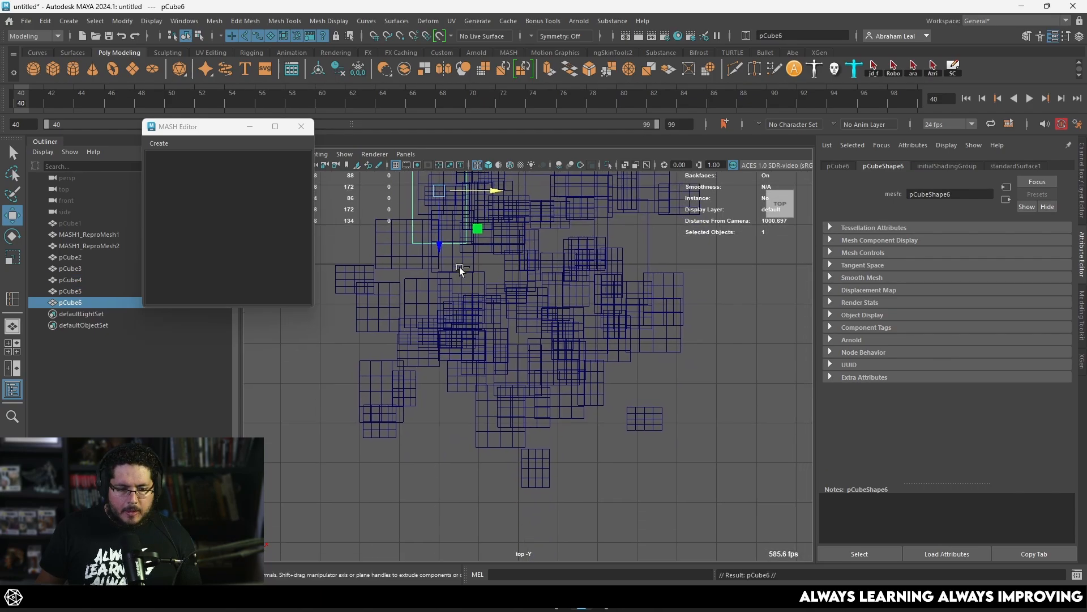
key(e)
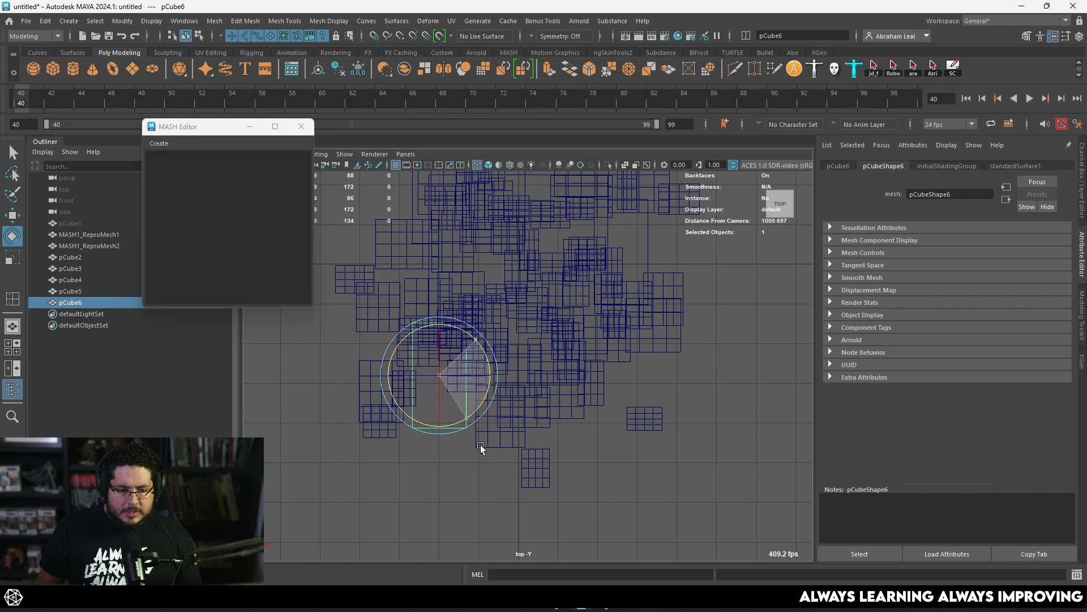
key(w)
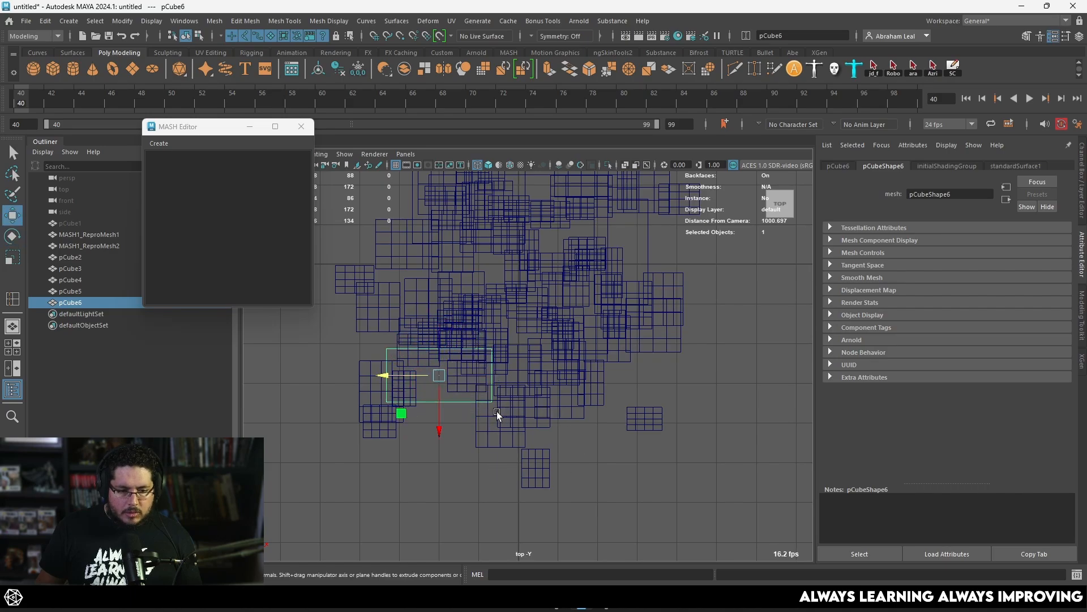
- Select the faces of the outlying columns of MASH1_ReproMesh2 and move those columns inward toward the cluster
click(648, 423)
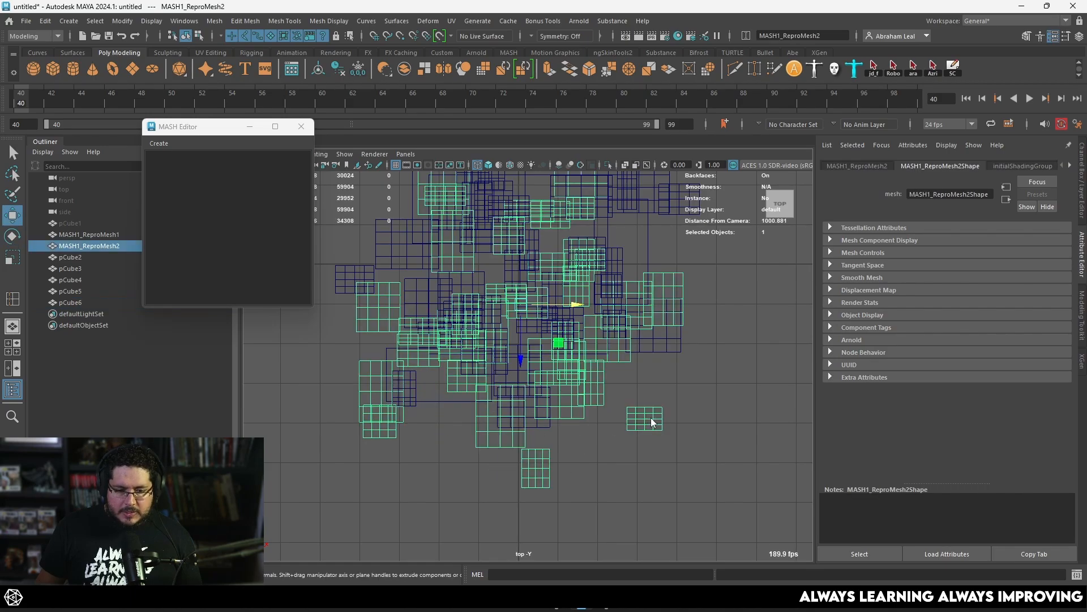
right_drag(651, 421, 649, 291)
double_click(645, 416)
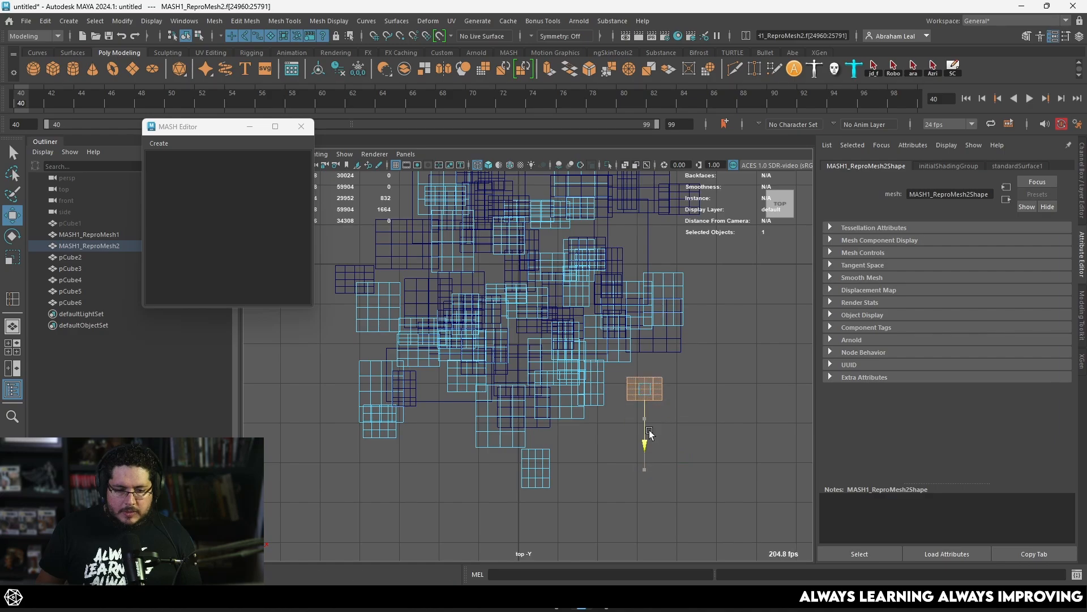
drag(687, 374, 662, 377)
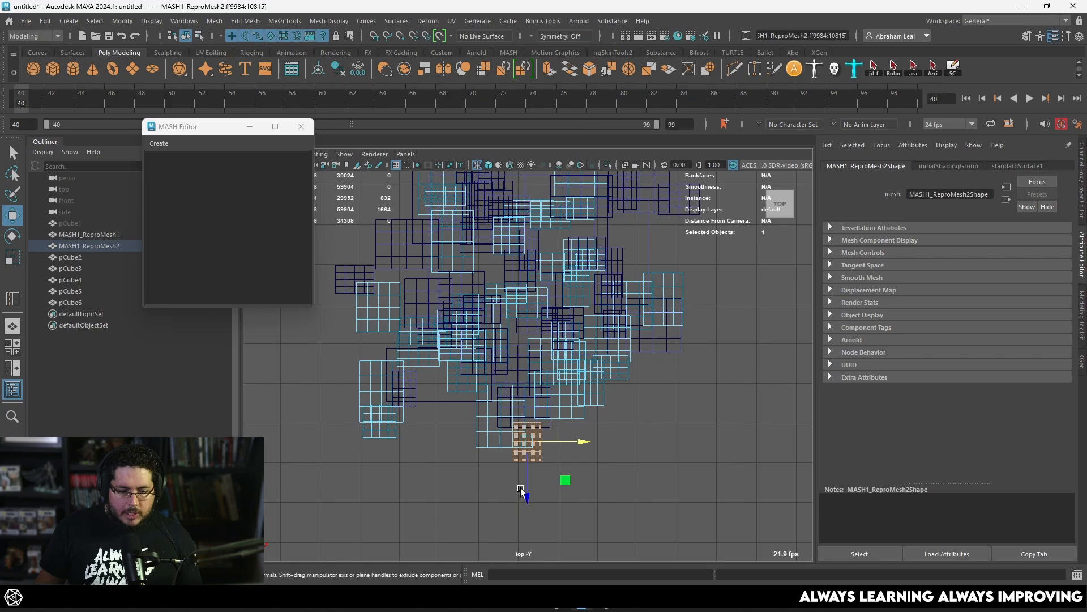
drag(526, 497, 526, 494)
- Select the faces of the two outlying left-hand columns of MASH1_ReproMesh1 and move each column in toward the cluster
alt+middle_drag(403, 330, 420, 369)
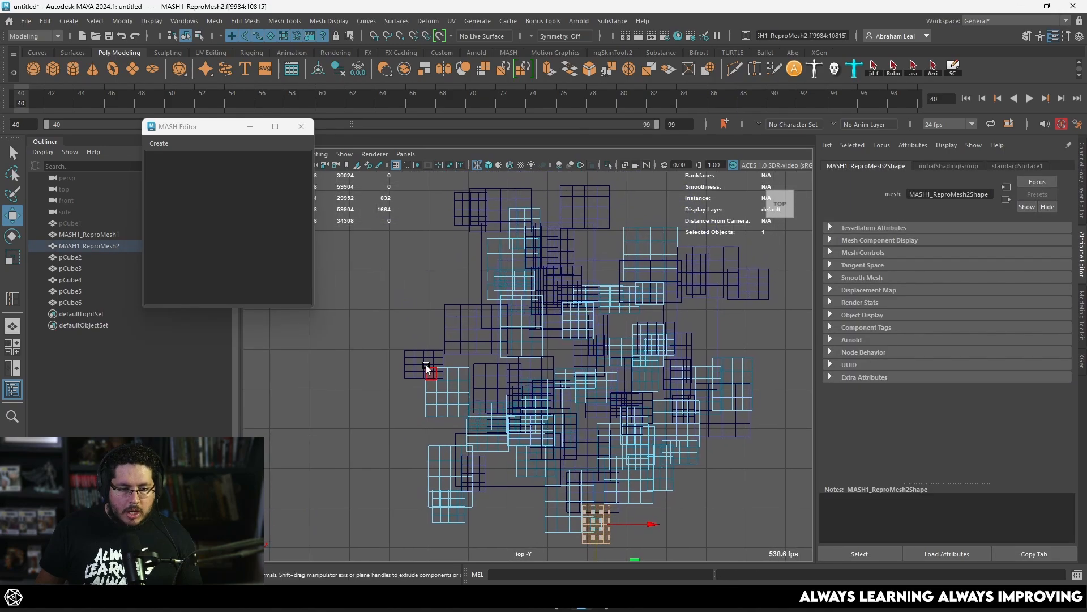
click(424, 368)
right_click(423, 366)
click(422, 293)
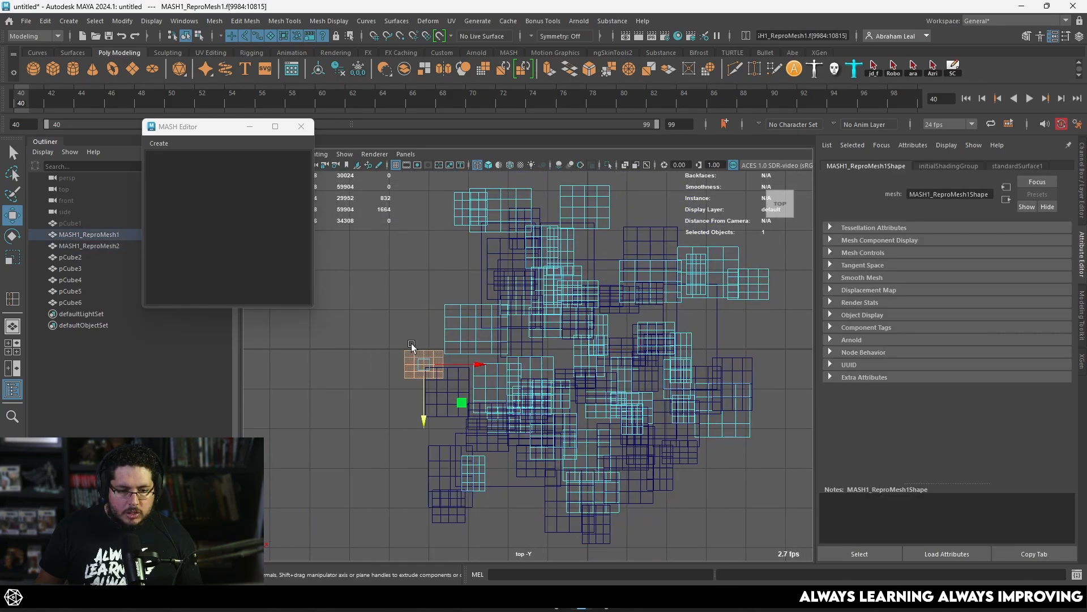
drag(483, 366, 532, 363)
click(413, 427)
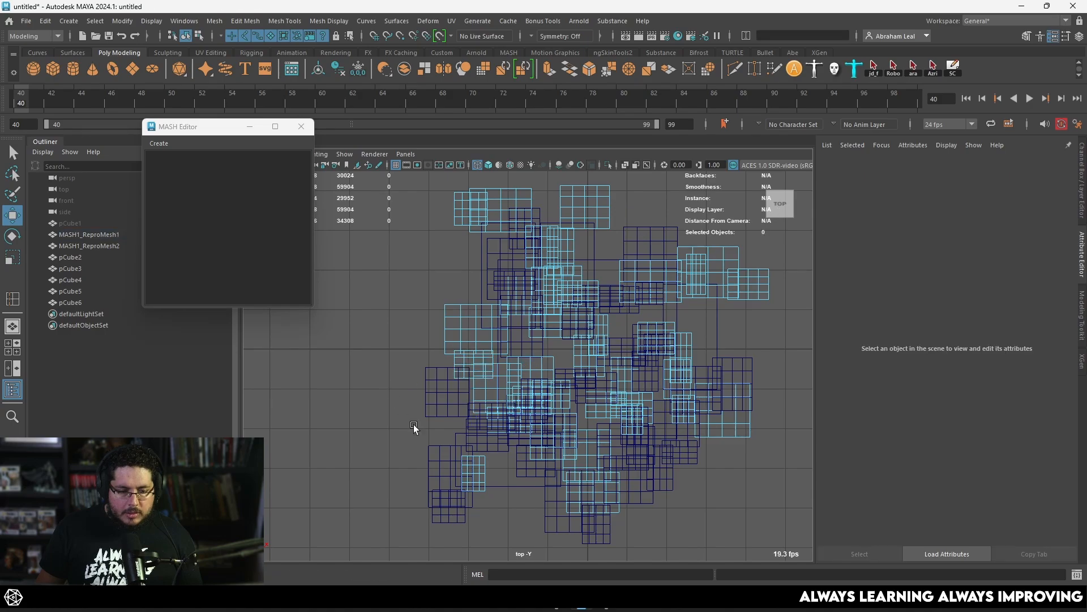
click(477, 471)
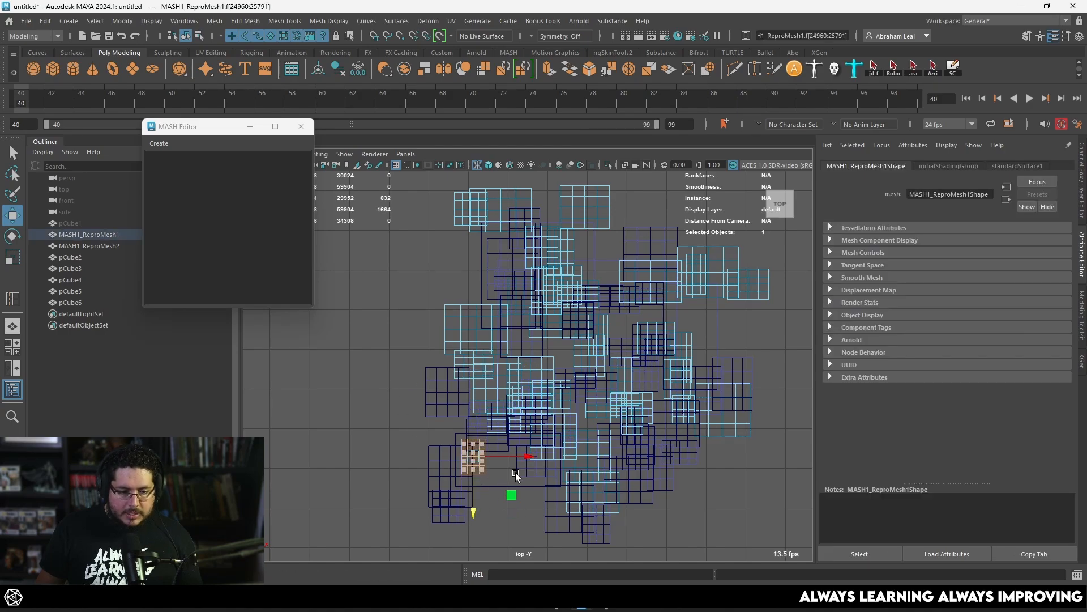
alt+middle_drag(469, 336, 420, 349)
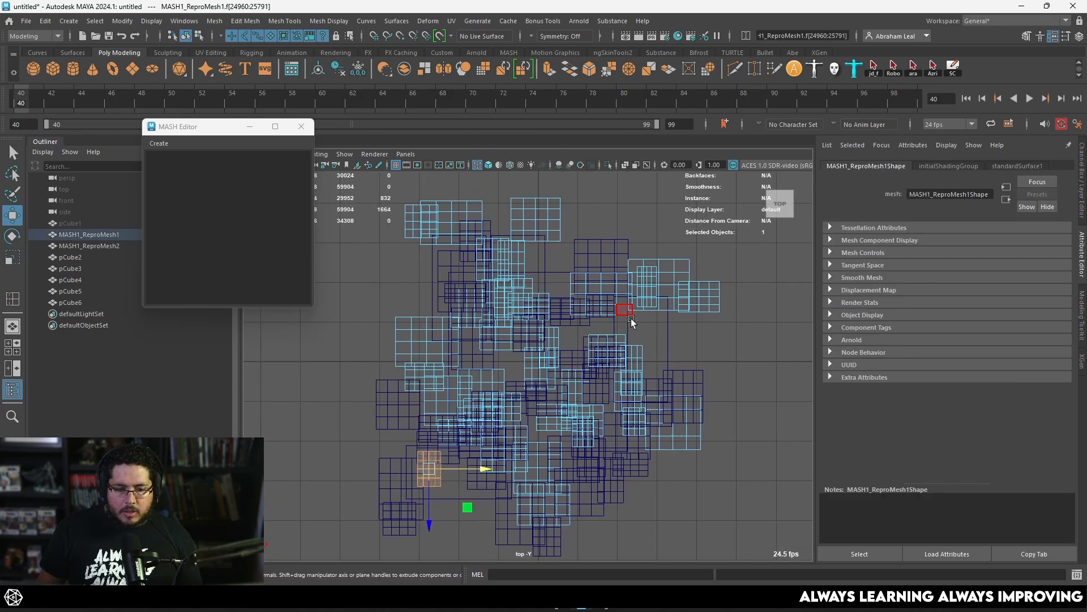
- Switch back to the shaded perspective view and leave face mode with nothing selected
click(655, 332)
key(space)
drag(660, 365, 651, 363)
key(5)
alt+drag(578, 368, 558, 266)
mouse_move(553, 262)
right_down()
mouse_move(590, 311)
mouse_move(634, 242)
mouse_move(655, 230)
right_up()
scroll(655, 231, down, 3)
click(655, 230)
alt+drag(640, 248, 508, 416)
scroll(509, 416, up, 2)
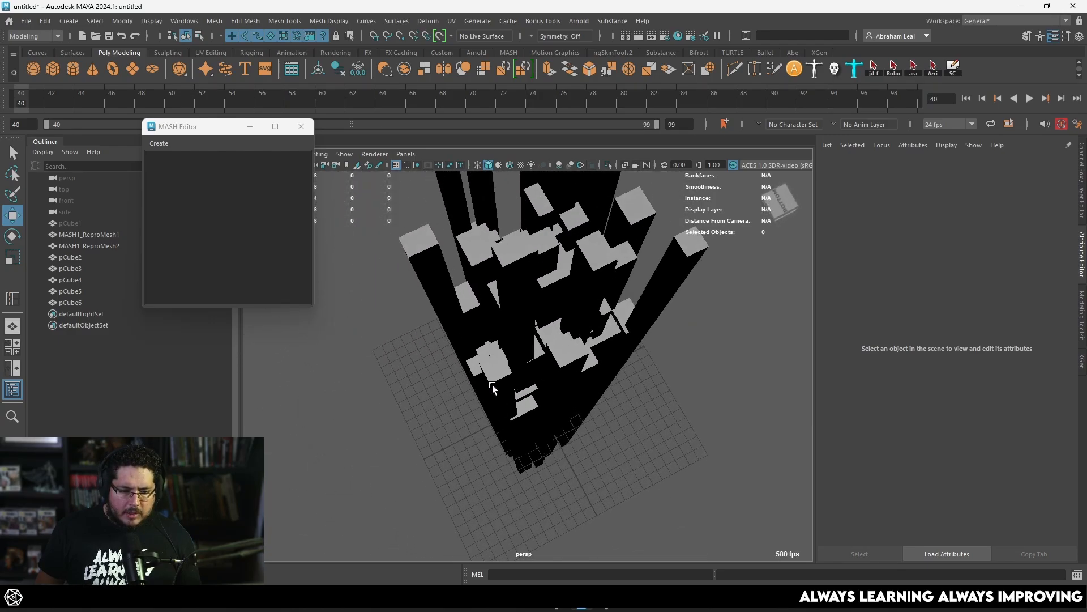
- Select the faces of one column of MASH1_ReproMesh2, shift the column within the cluster, and return to object mode
click(498, 389)
right_click(501, 390)
right_drag(506, 290, 504, 291)
alt+drag(502, 377, 535, 457)
alt+right_drag(535, 458, 583, 485)
mouse_move(566, 477)
alt+middle_down()
mouse_move(546, 462)
mouse_move(561, 470)
alt+middle_up()
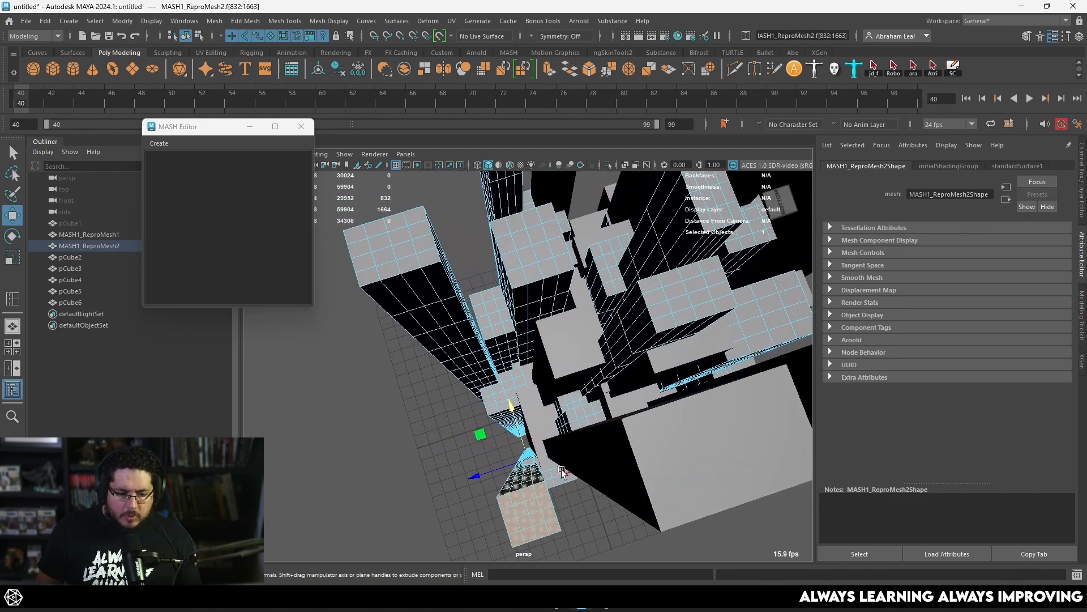
mouse_move(482, 474)
mouse_down()
mouse_move(502, 467)
mouse_move(490, 470)
mouse_up()
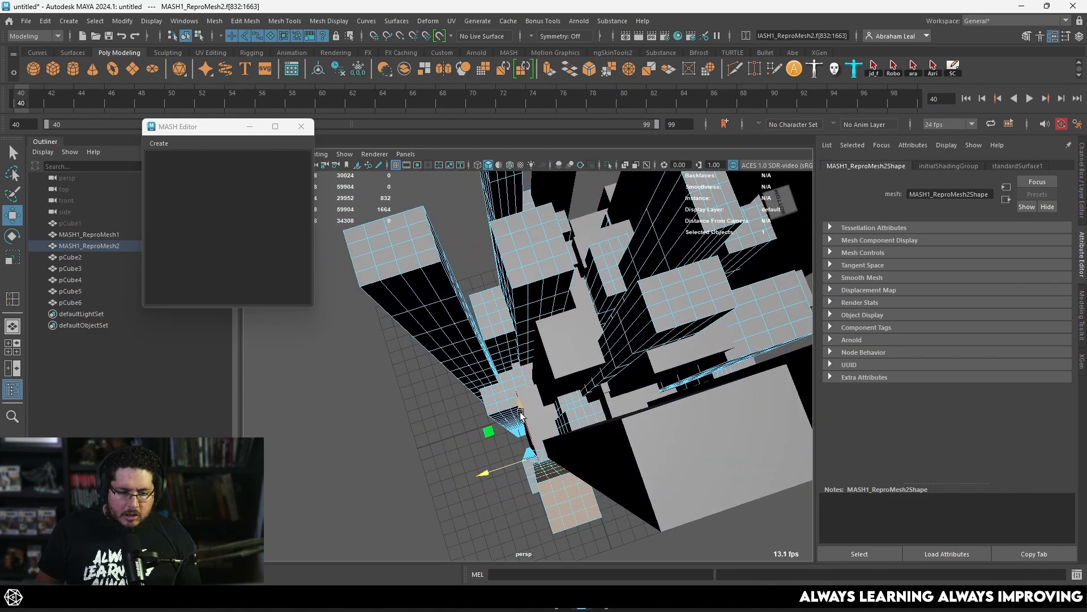
drag(525, 410, 535, 323)
right_drag(546, 263, 610, 252)
click(715, 405)
alt+drag(715, 406, 500, 397)
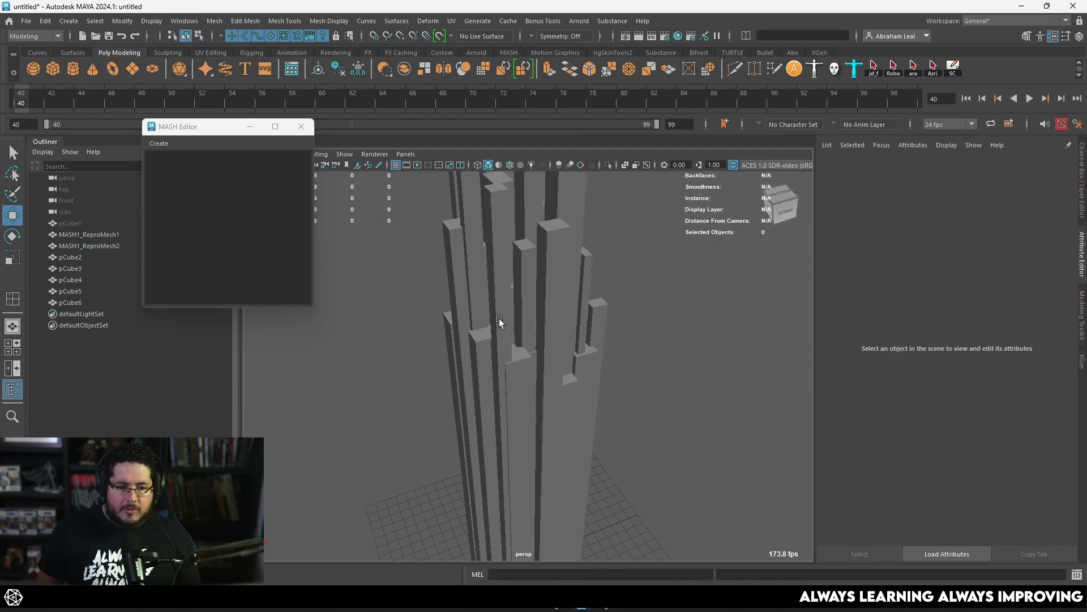
- Try to scale one outer column of MASH1_ReproMesh1 through its vertices, undo the scaling, and return to object mode
click(500, 322)
alt+drag(500, 323, 428, 325)
right_drag(396, 279, 359, 259)
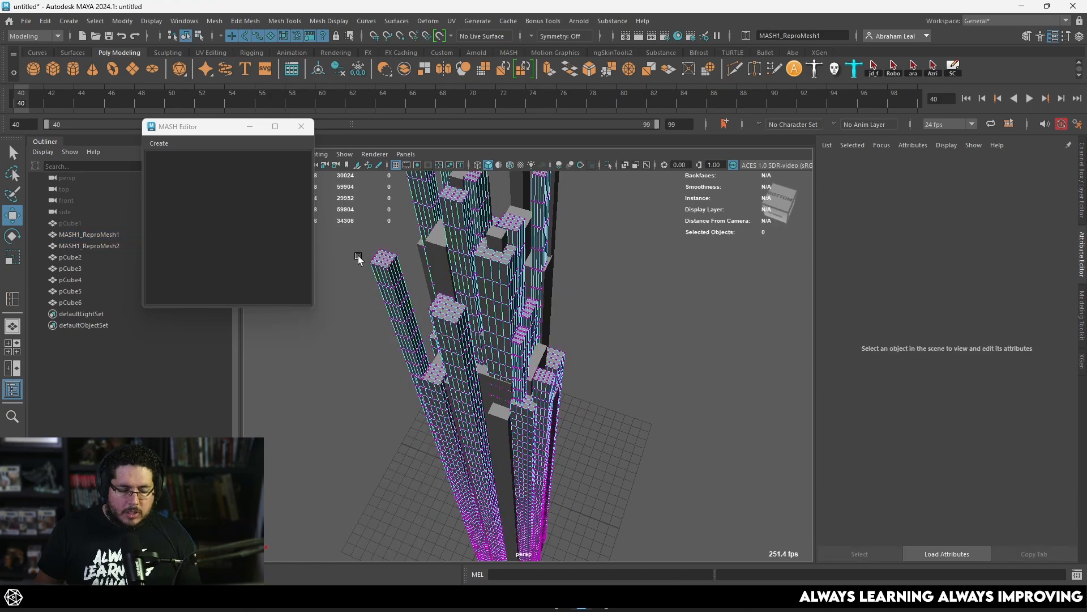
double_click(380, 262)
scroll(409, 326, down, 4)
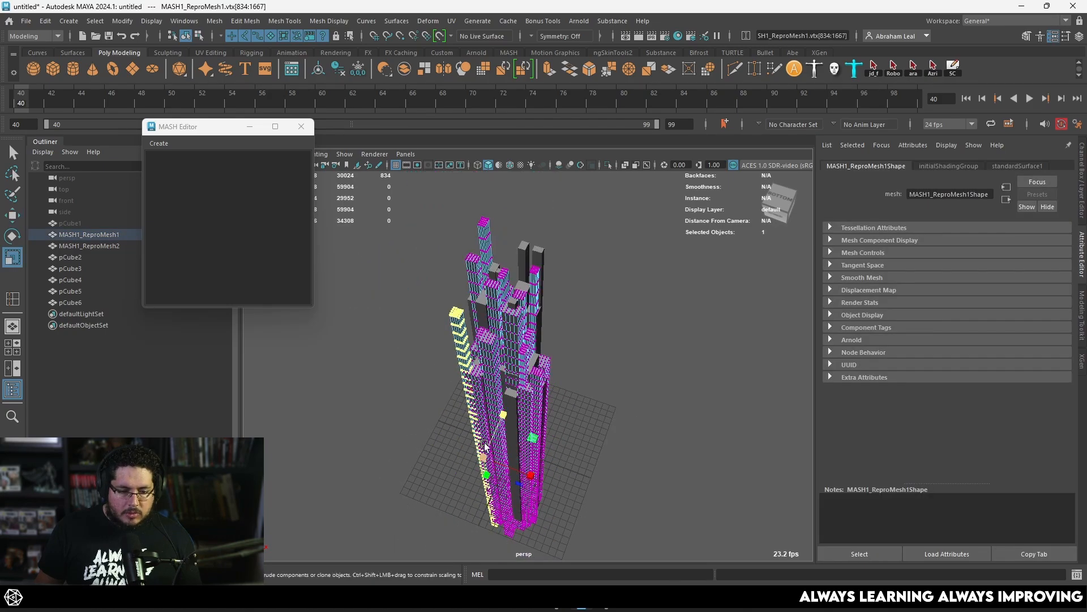
alt+drag(485, 445, 539, 417)
scroll(539, 418, down, 3)
alt+middle_drag(538, 417, 539, 318)
alt+right_drag(539, 317, 451, 291)
alt+right_drag(452, 396, 526, 408)
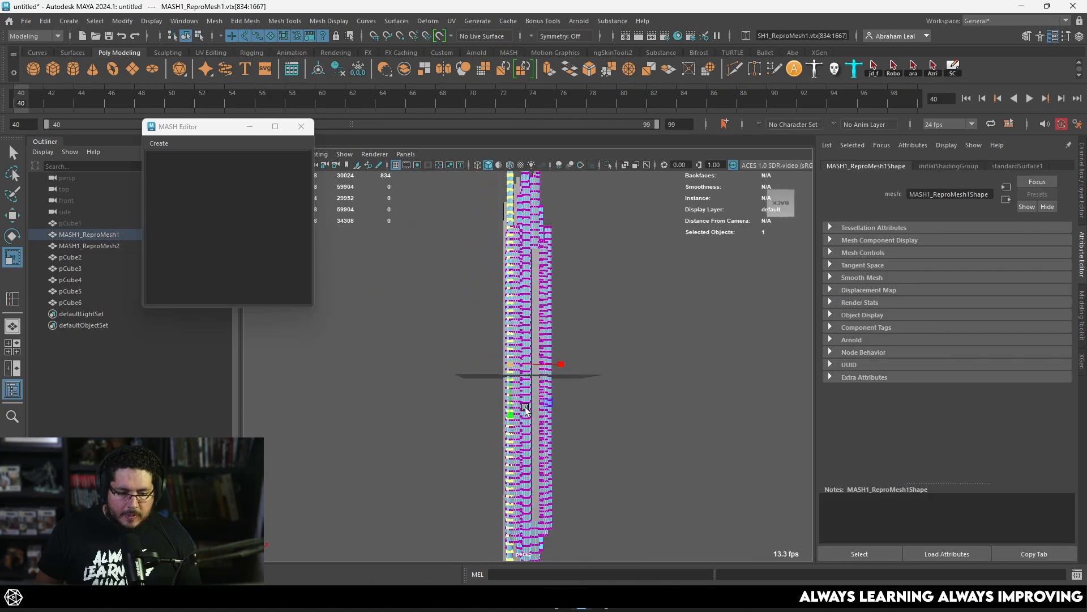
alt+drag(525, 409, 515, 431)
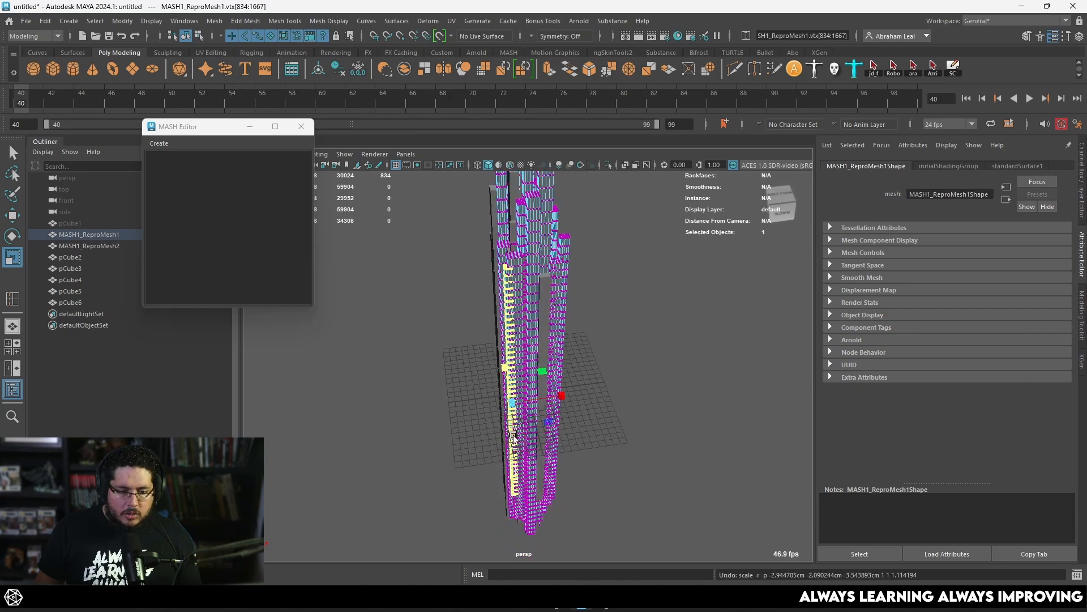
right_drag(499, 319, 565, 231)
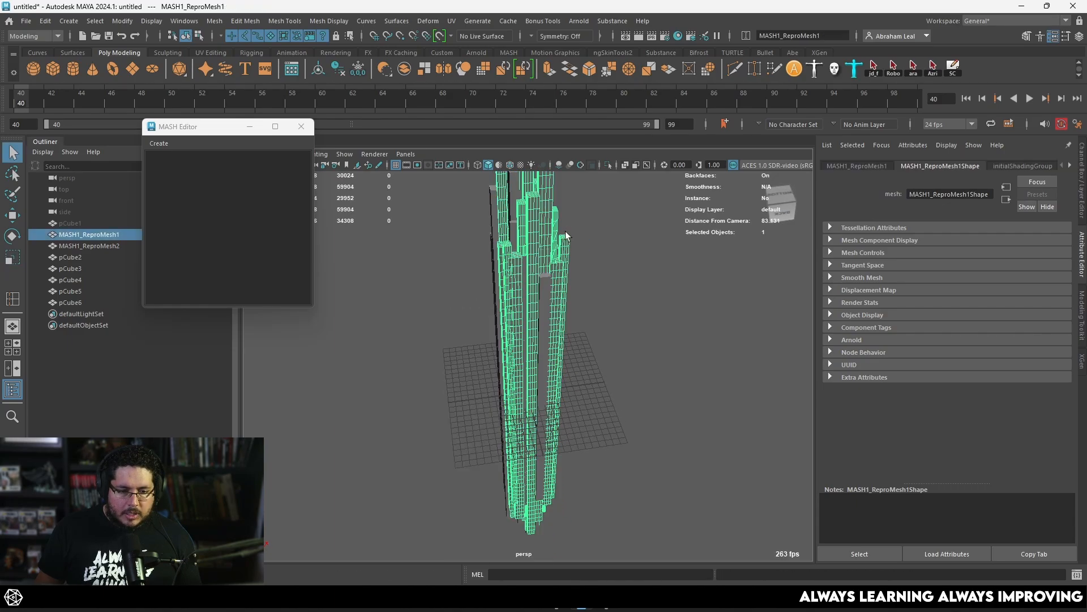
click(586, 247)
- Select both MASH meshes and all the extra cube columns, combine them into one mesh, and close the MASH Editor
alt+drag(587, 250, 624, 439)
scroll(664, 361, up, 3)
alt+right_drag(624, 439, 594, 371)
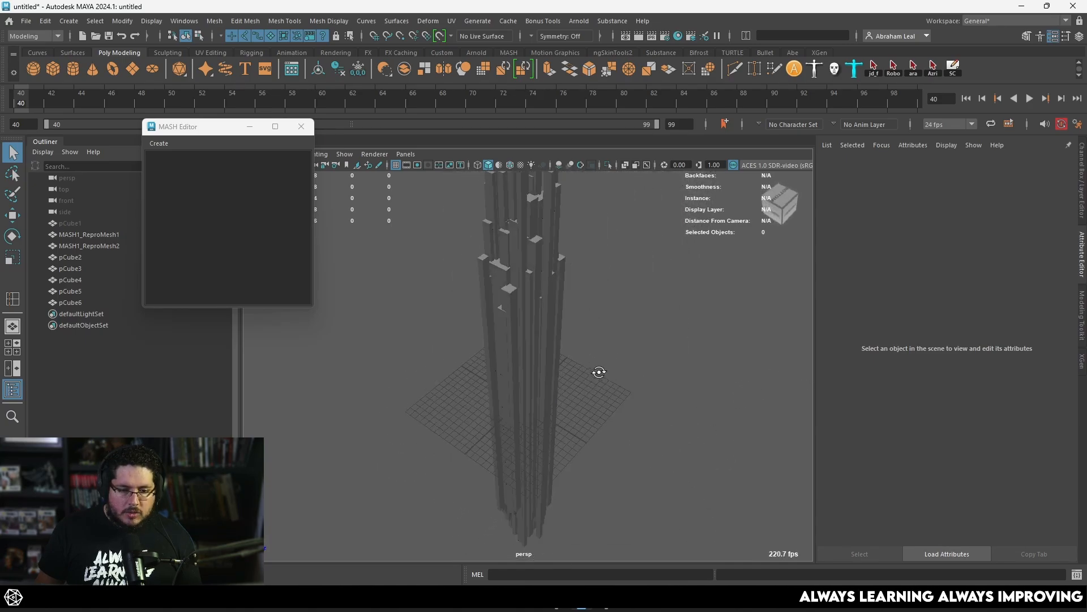
mouse_move(595, 372)
alt+mouse_down()
mouse_move(602, 430)
mouse_move(662, 406)
mouse_move(640, 499)
mouse_move(571, 430)
mouse_move(584, 356)
alt+mouse_up()
drag(458, 435, 458, 436)
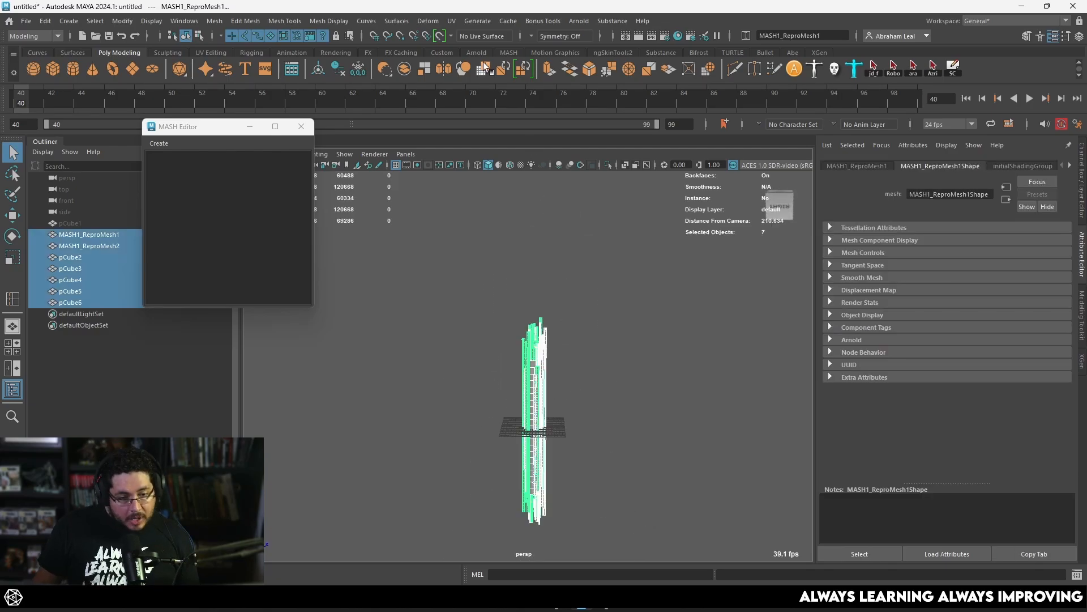
click(386, 69)
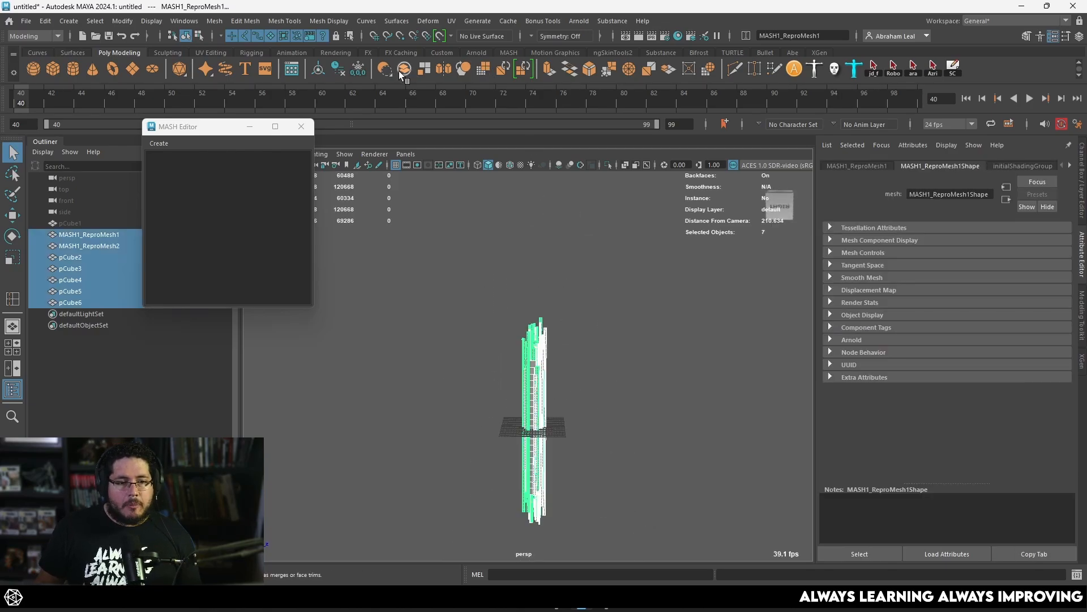
click(309, 128)
- Apply a nonlinear Bend deformer to the combined column mesh and set its curvature to about 130
click(277, 25)
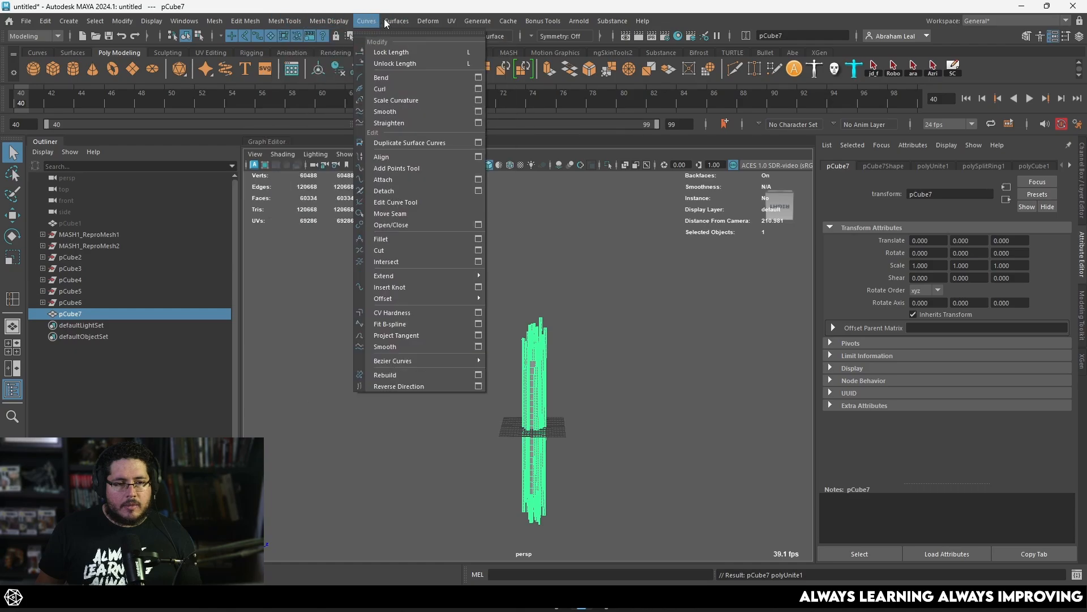
mouse_move(523, 230)
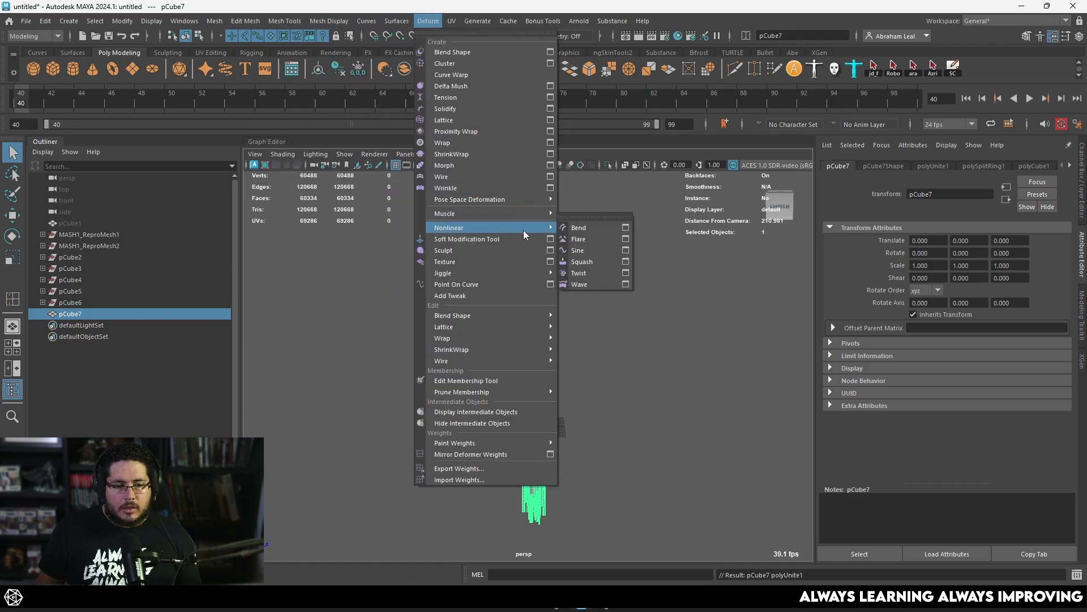
click(584, 232)
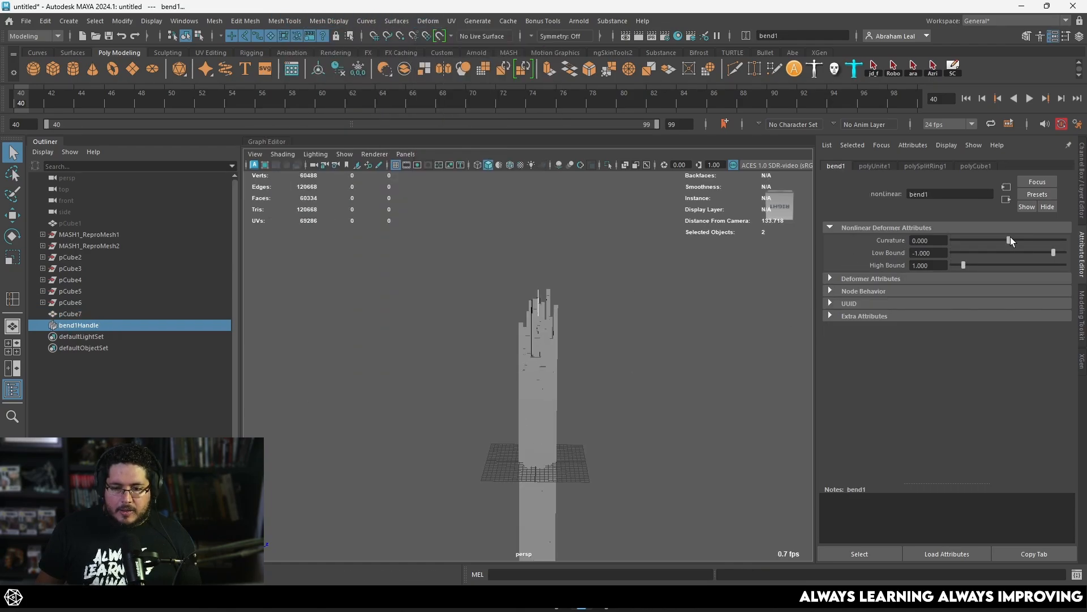
drag(1009, 237, 1047, 233)
- Select the bent column mesh to examine the arc and its subdivisions
alt+drag(651, 339, 583, 315)
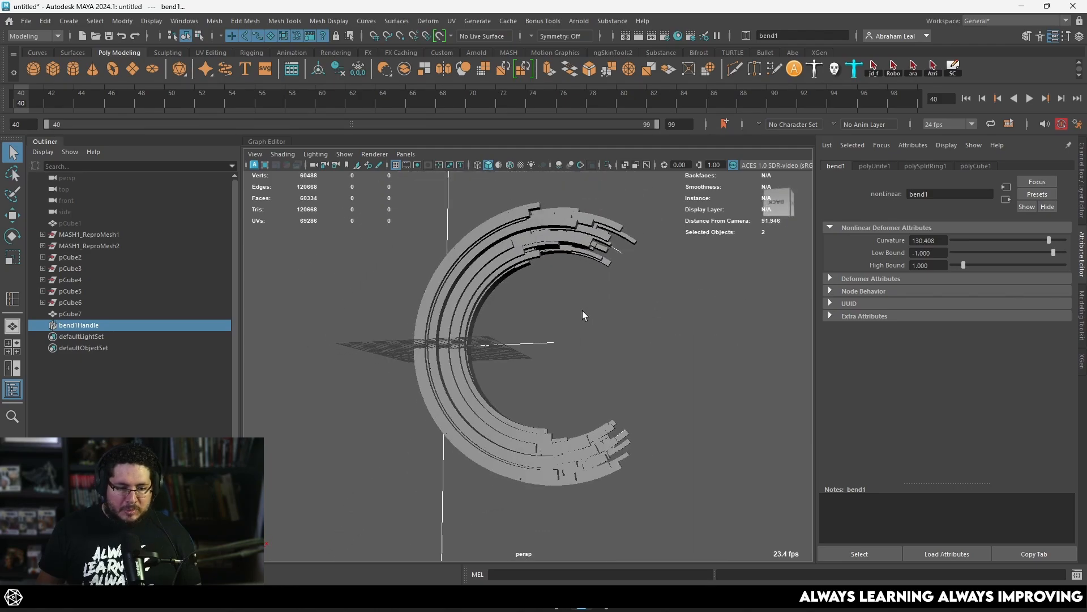
scroll(525, 345, up, 2)
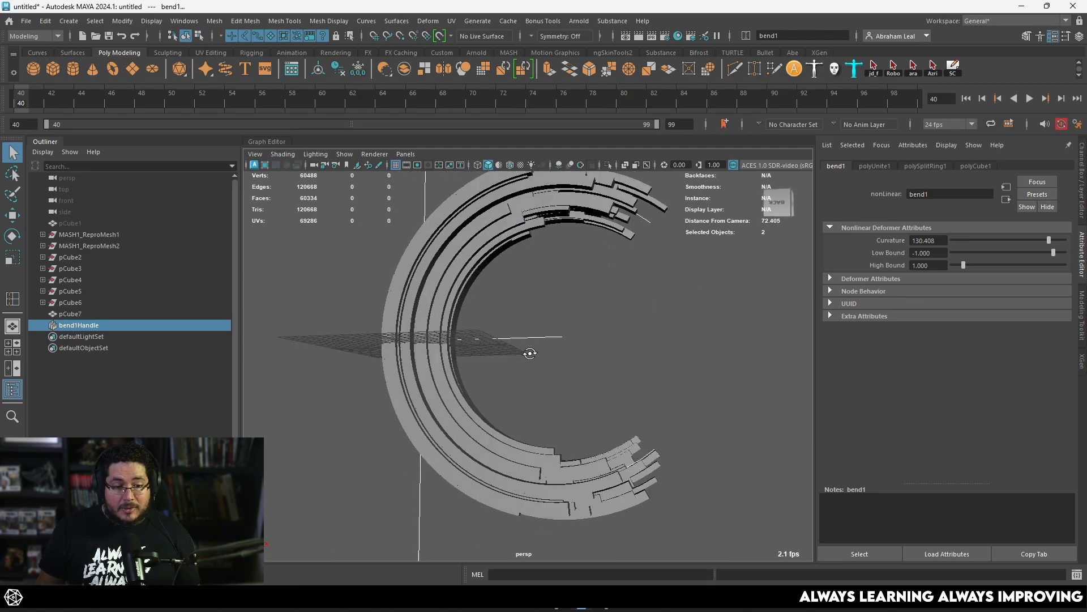
alt+drag(529, 351, 538, 340)
click(621, 286)
click(467, 240)
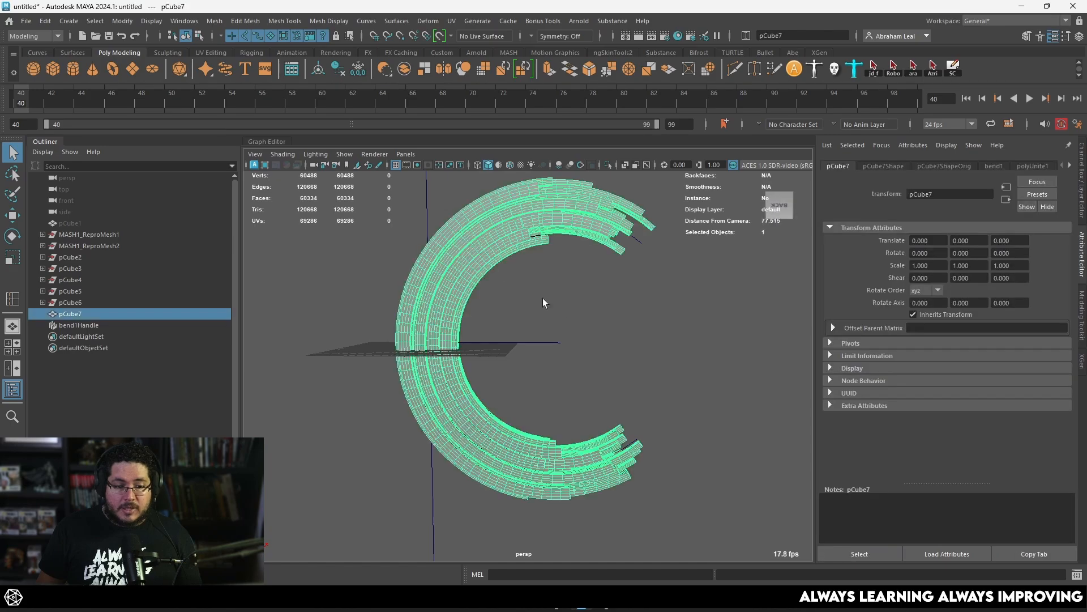
- Lower the Bend deformer's curvature on the column mesh to about 121 and deselect the bend handle
alt+drag(543, 298, 623, 202)
click(584, 330)
key(ctrl+a)
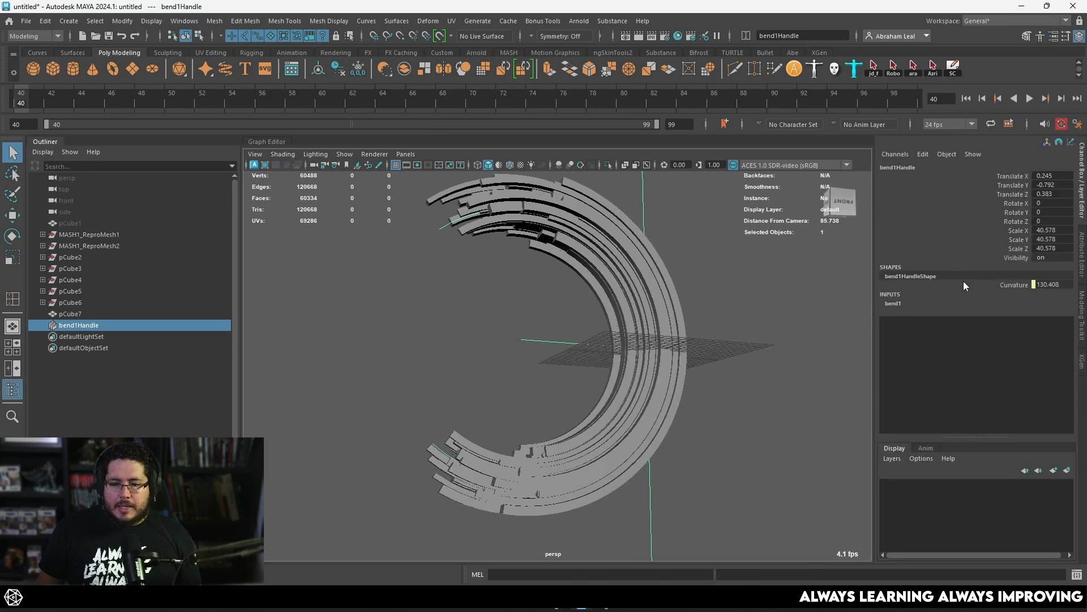
click(893, 304)
middle_drag(772, 321, 754, 321)
alt+drag(730, 323, 679, 329)
alt+middle_drag(679, 330, 569, 333)
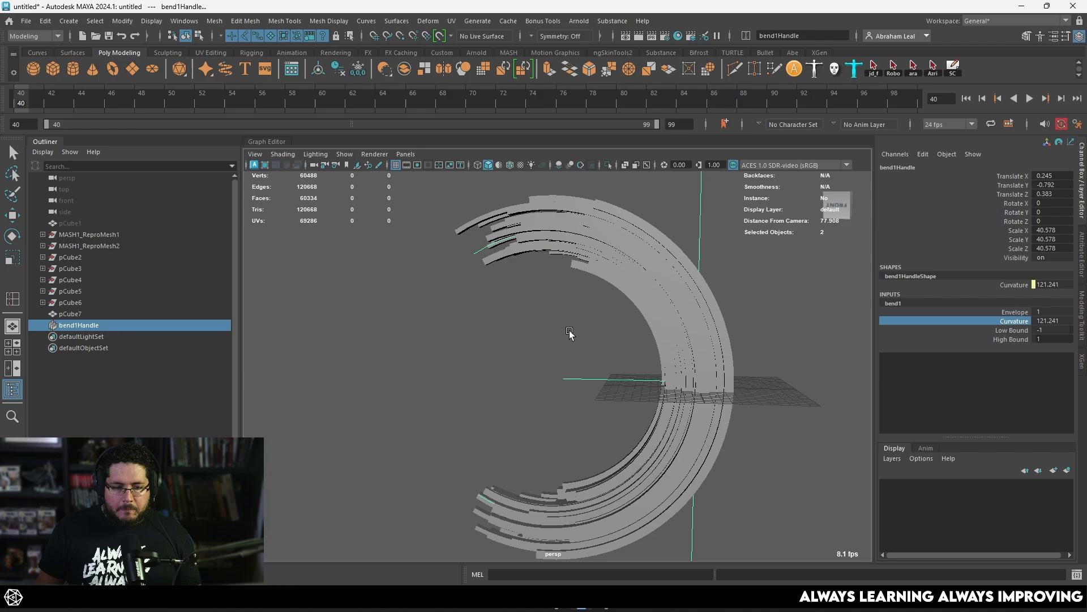
click(668, 225)
key(q)
- Delete the construction history of the bent column mesh and switch to the front view
alt+drag(667, 262, 699, 265)
alt+right_drag(699, 265, 634, 264)
alt+drag(634, 264, 685, 277)
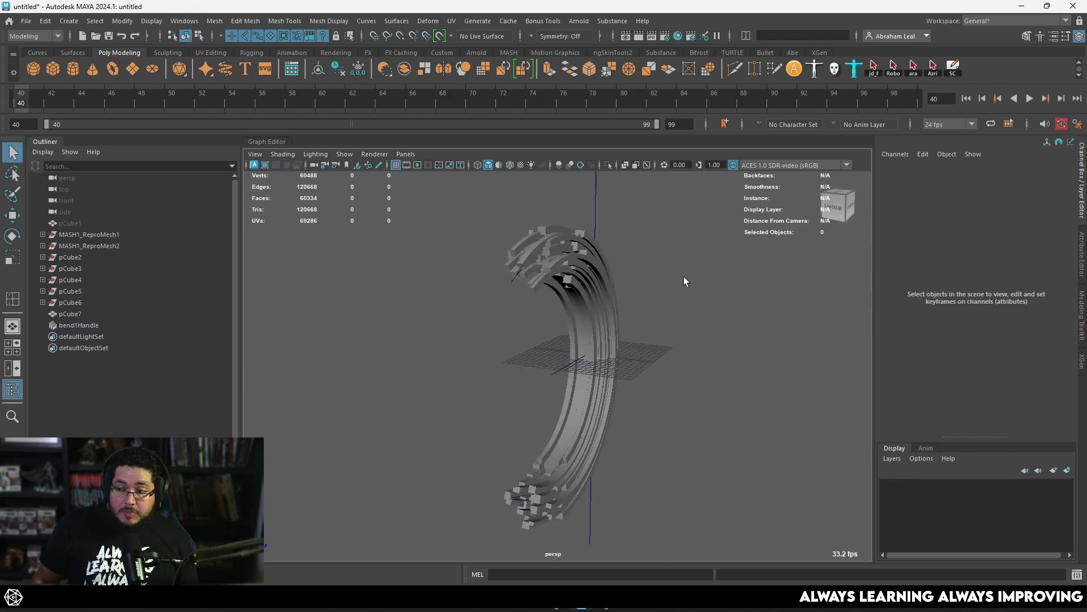
alt+drag(560, 270, 584, 295)
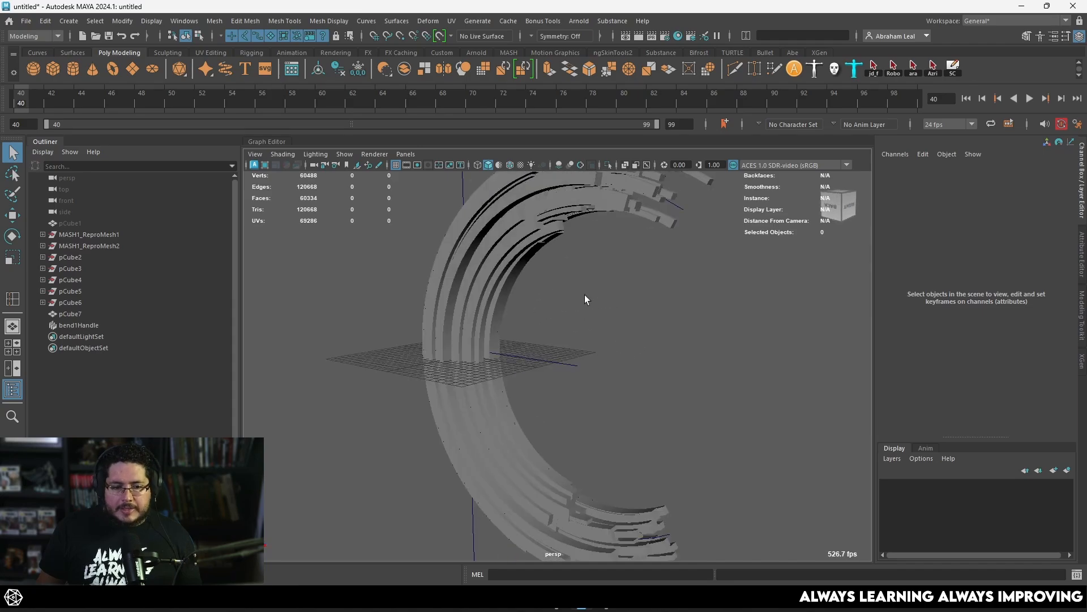
click(479, 289)
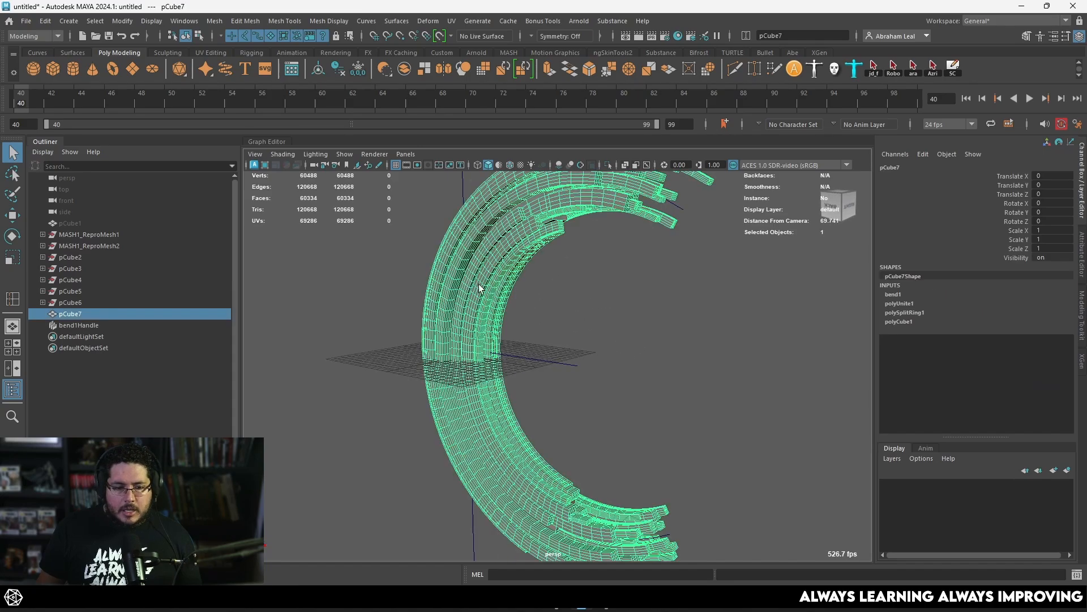
click(335, 67)
key(space)
drag(607, 308, 606, 332)
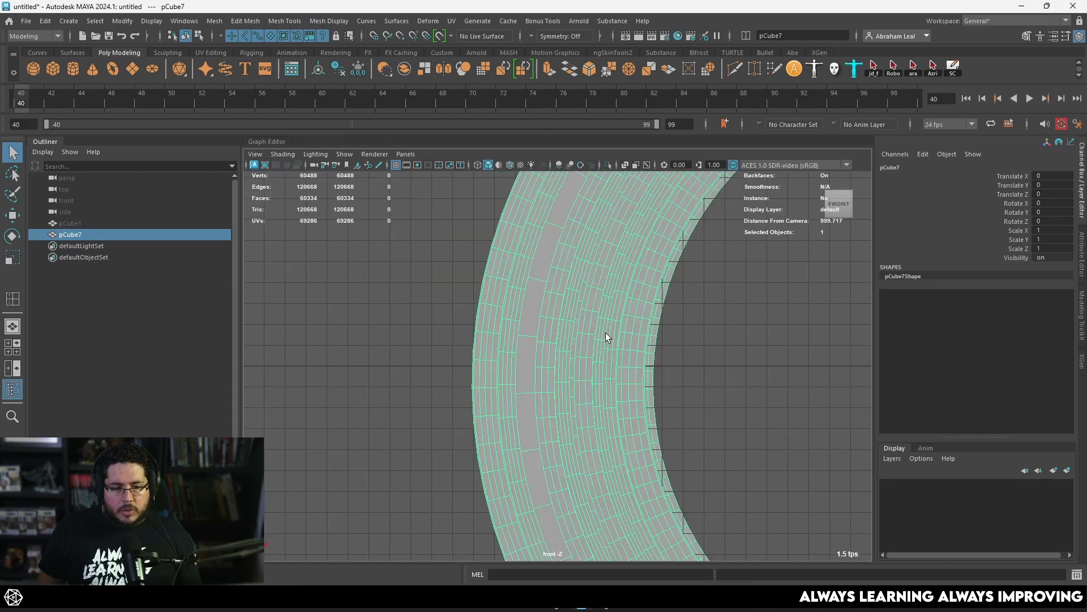
- Rotate the arc mesh 45 degrees about Z and move it to about X -10.2, Y 9.8, adjusting its placement in the front view
scroll(614, 332, down, 6)
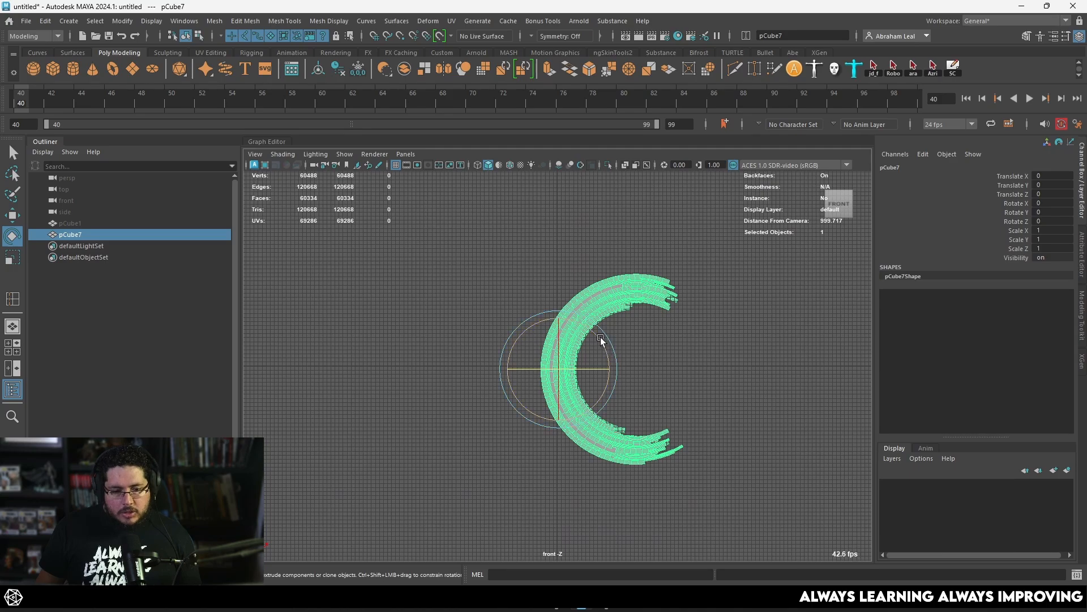
drag(558, 369, 503, 271)
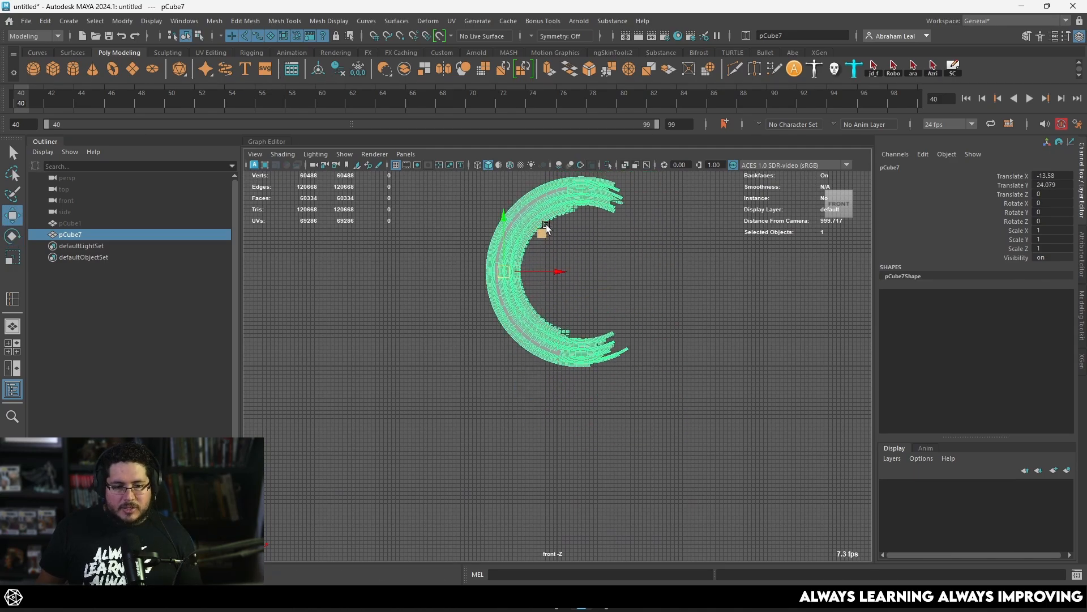
alt+middle_drag(552, 271, 563, 321)
scroll(595, 328, up, 1)
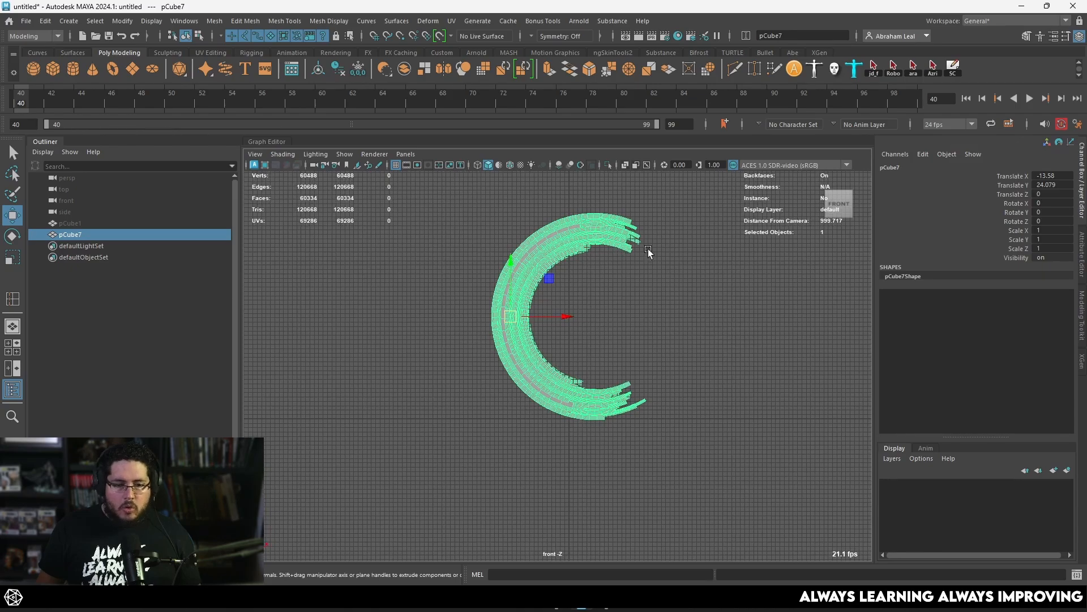
key(e)
drag(554, 283, 497, 273)
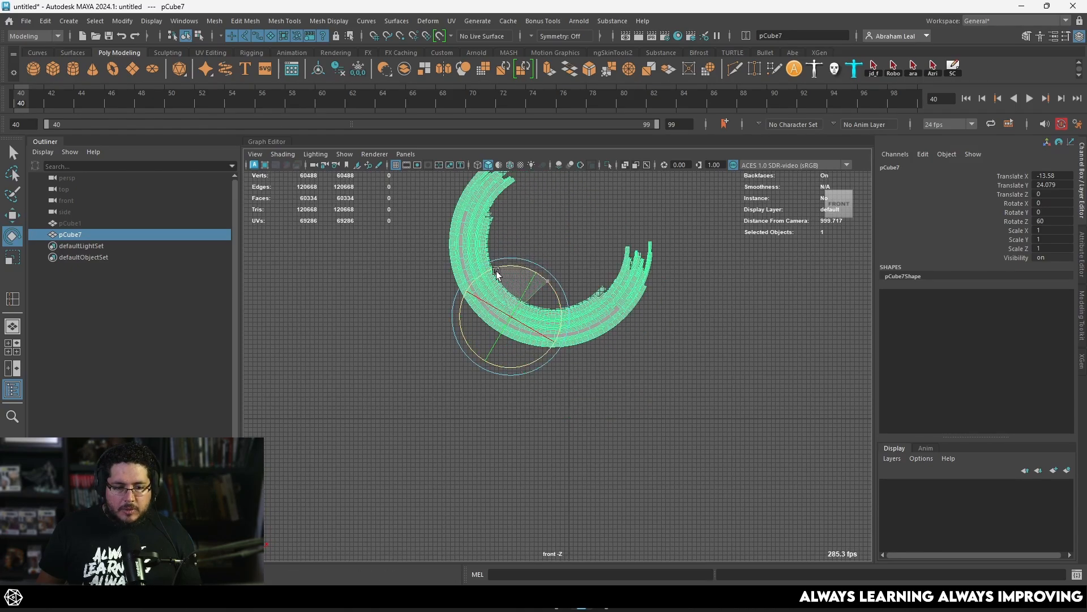
drag(522, 330, 546, 388)
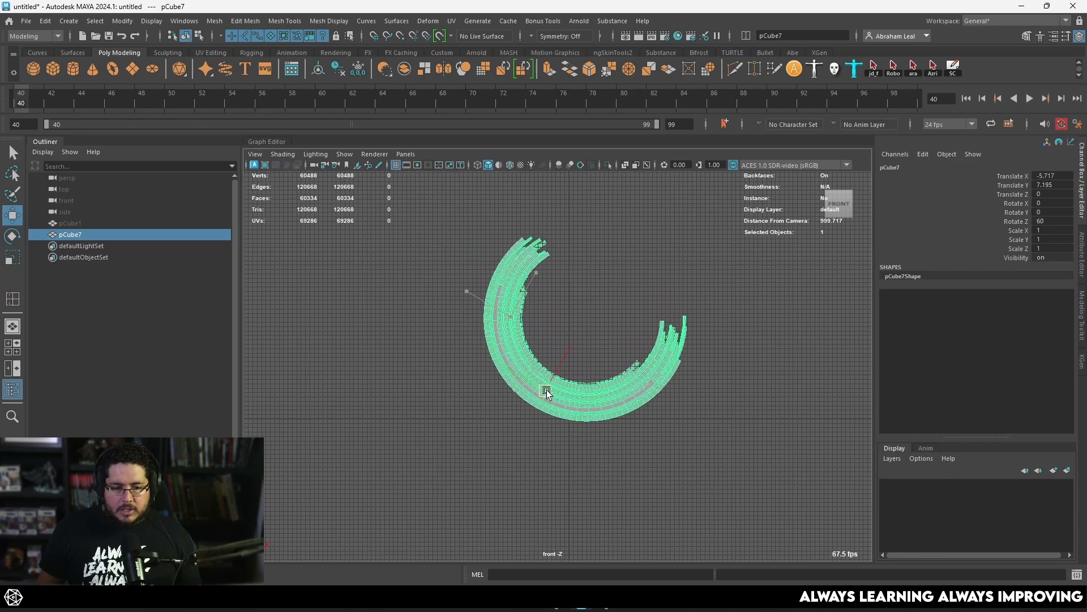
key(e)
drag(582, 347, 590, 351)
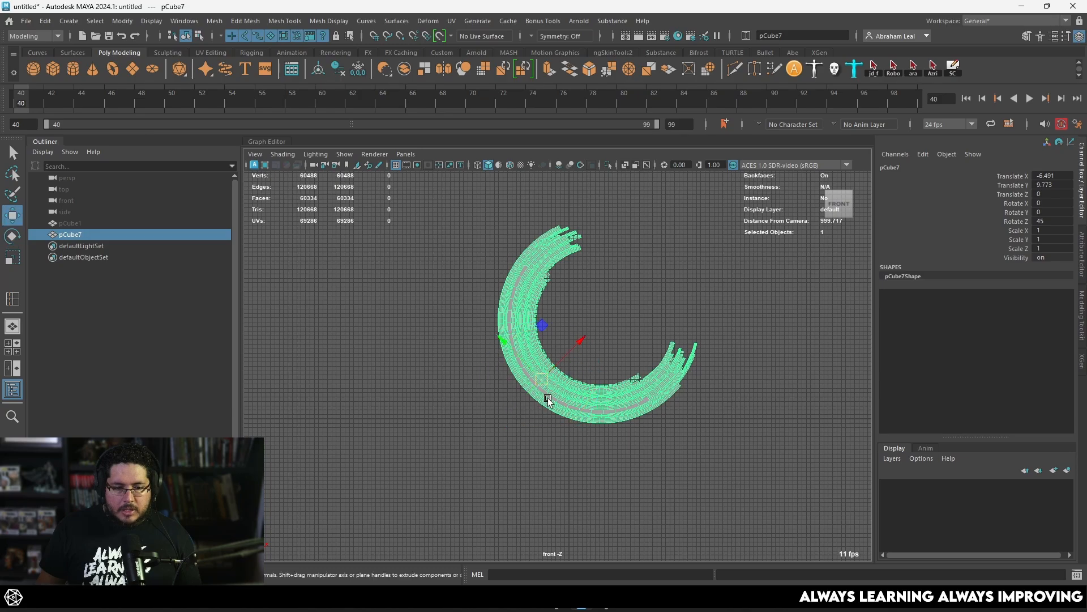
drag(542, 379, 529, 378)
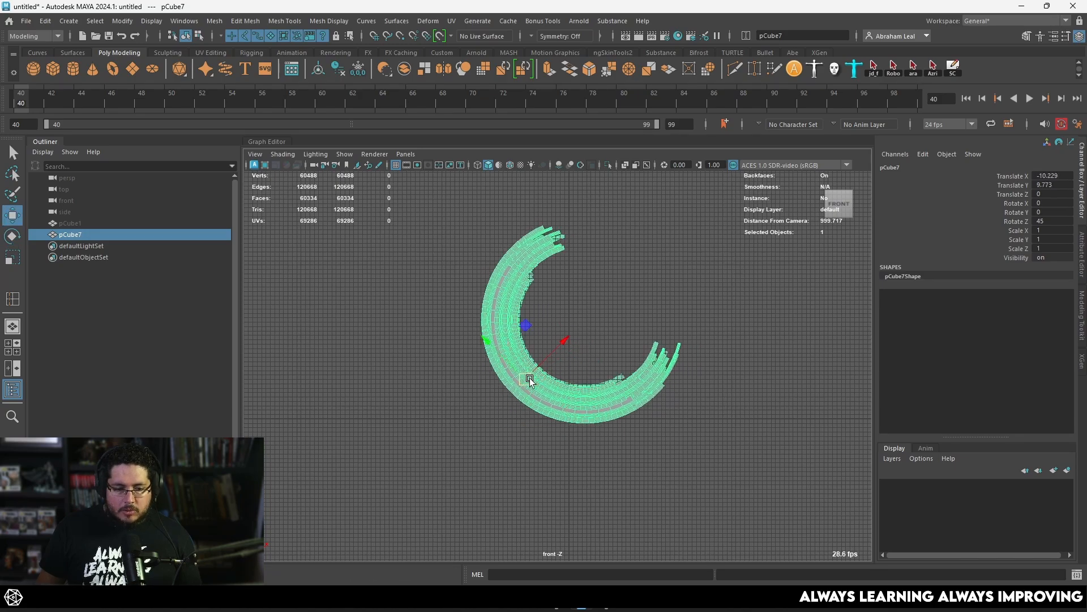
click(586, 381)
scroll(583, 397, up, 2)
click(579, 406)
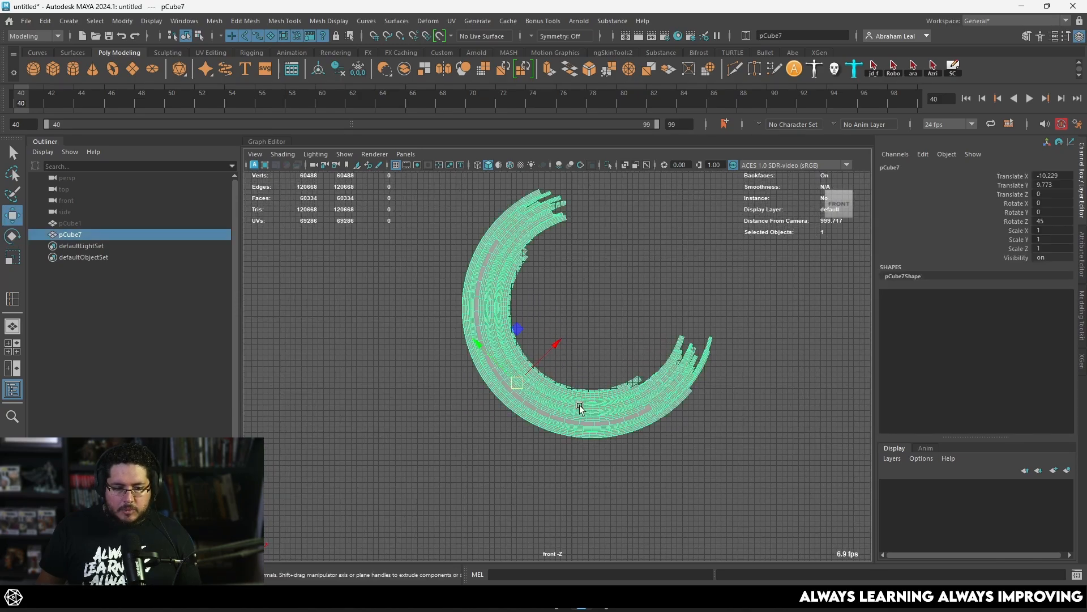
click(589, 335)
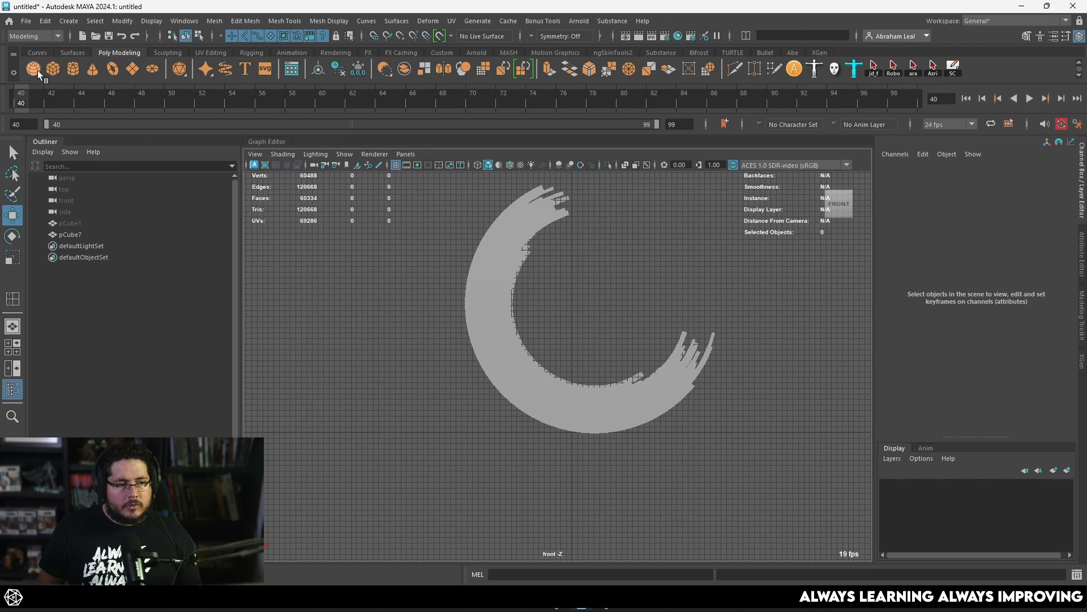
- Create a polygon sphere at the origin and scale it into a flattened base, about 12.2 in X and Z and 4.5 in Y
shift+right_drag(458, 337, 622, 466)
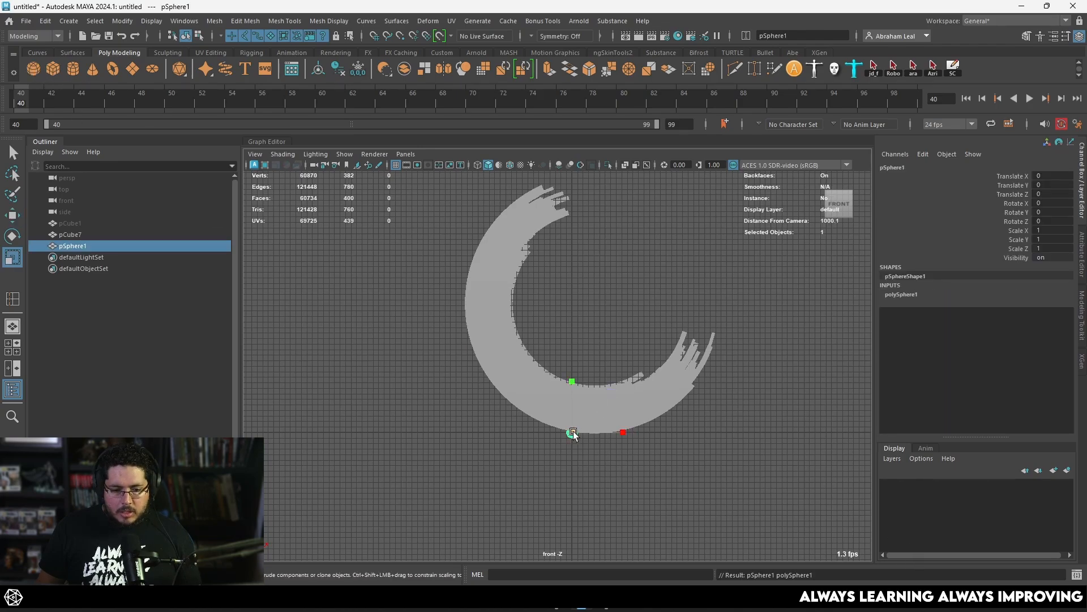
drag(574, 432, 616, 379)
key(space)
alt+drag(617, 396, 564, 379)
scroll(564, 348, up, 2)
key(space)
click(565, 348)
scroll(567, 366, up, 4)
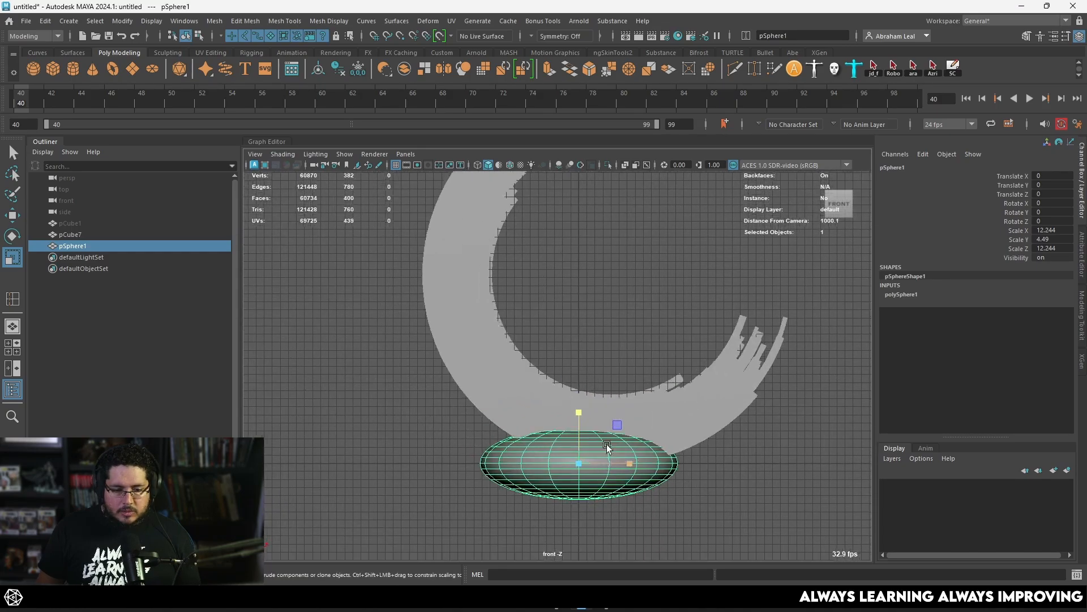
- Select the faces of the flattened sphere's lower half and delete them
right_drag(575, 261, 575, 291)
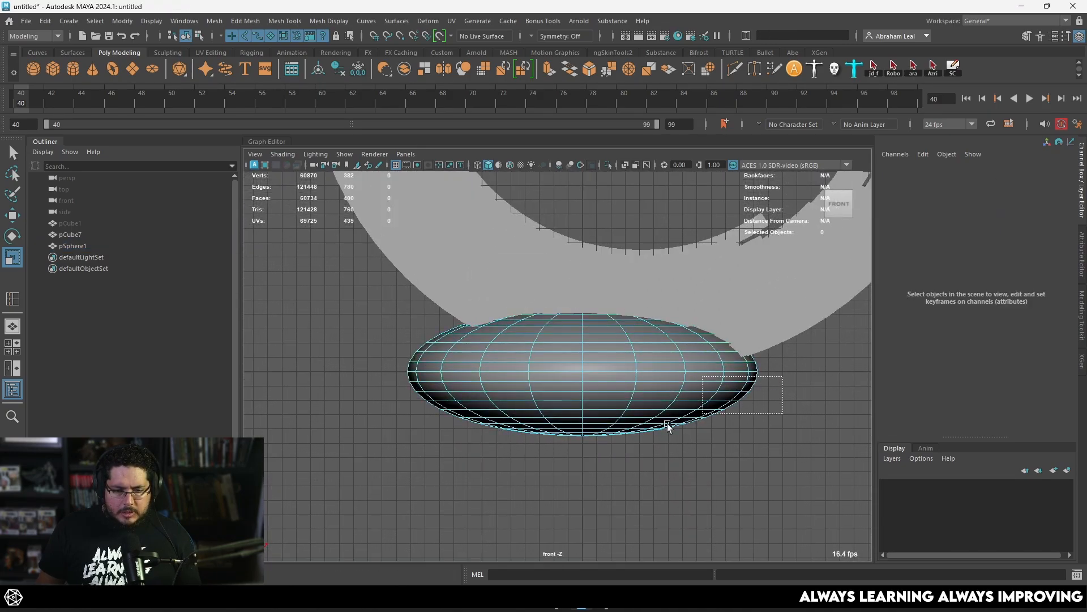
drag(667, 423, 304, 527)
key(Delete)
- In wireframe vertex mode, turn off soft selection and raise the dome's upper vertices on the arc's thick side to overlap the arc
right_drag(507, 262, 437, 274)
key(4)
click(458, 327)
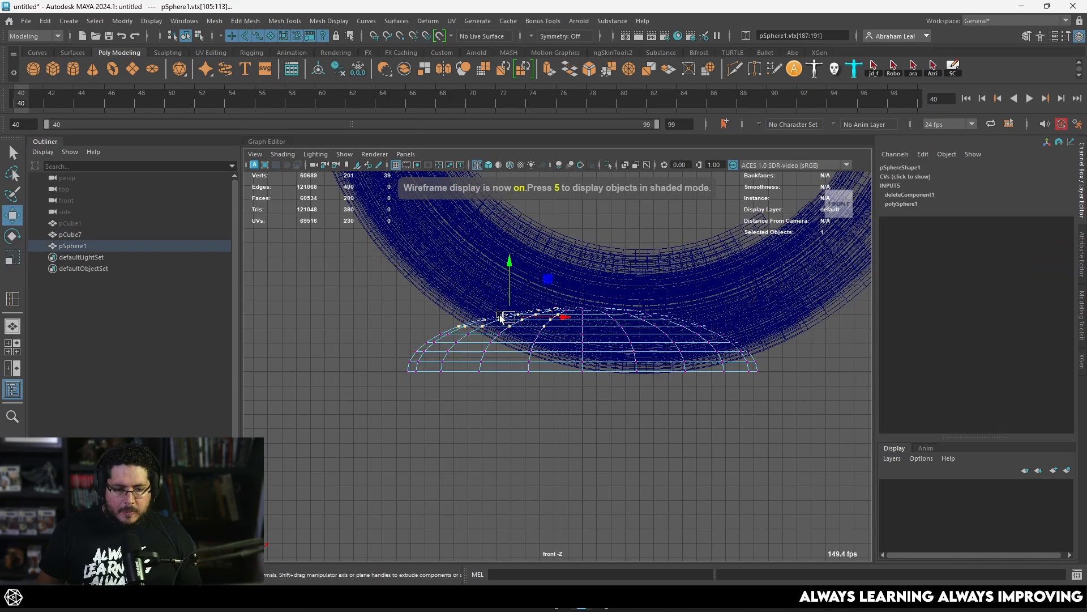
key(b)
drag(513, 319, 452, 251)
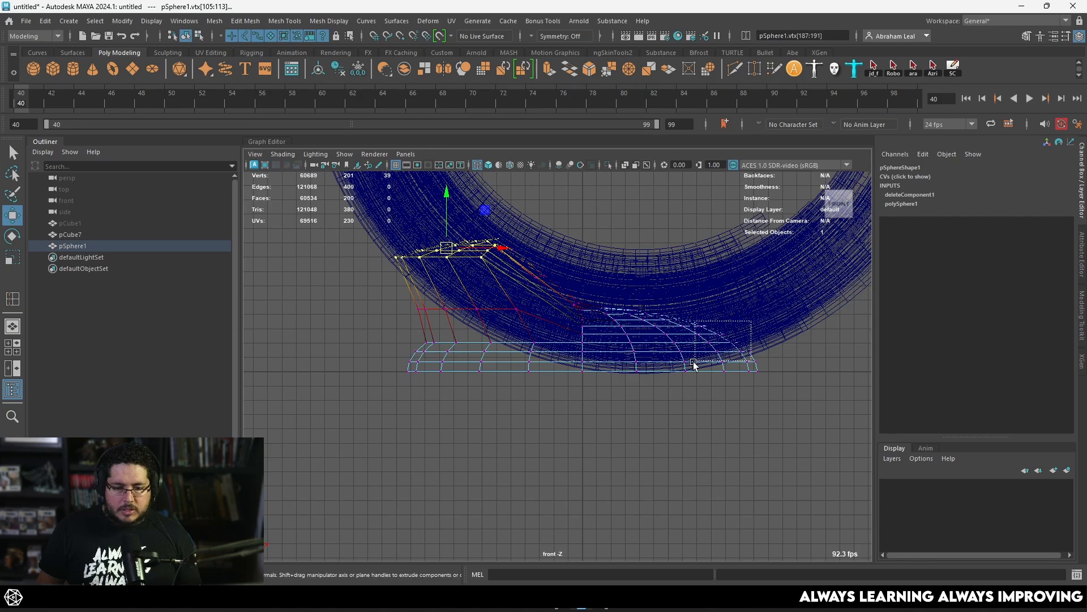
- Move the end vertices of the base outward on both sides to lengthen it beneath the arc
alt+middle_drag(703, 431, 603, 406)
drag(843, 338, 841, 339)
scroll(789, 360, down, 6)
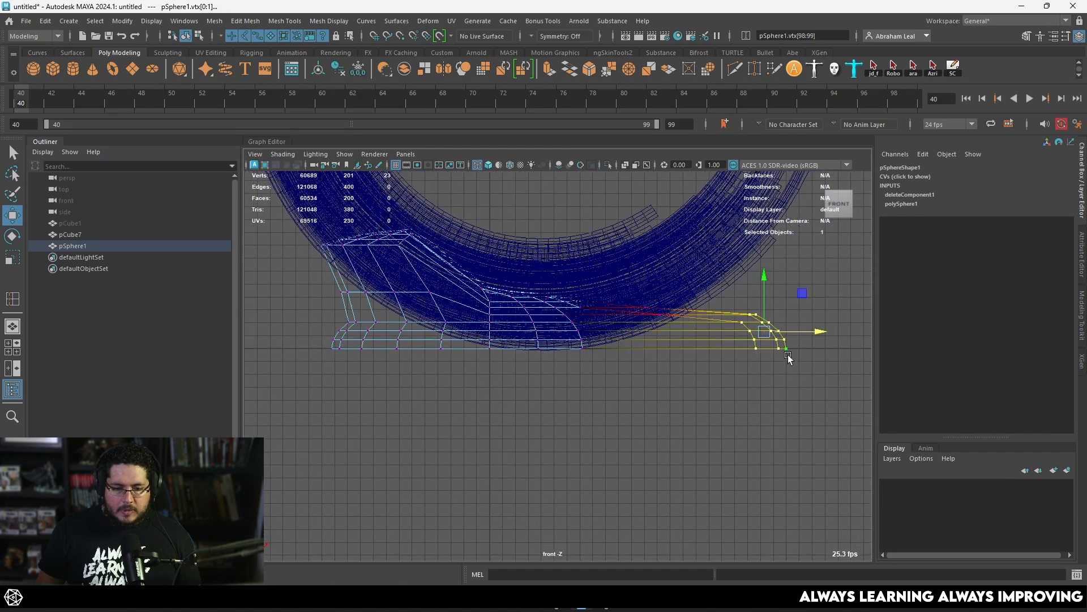
scroll(442, 357, up, 3)
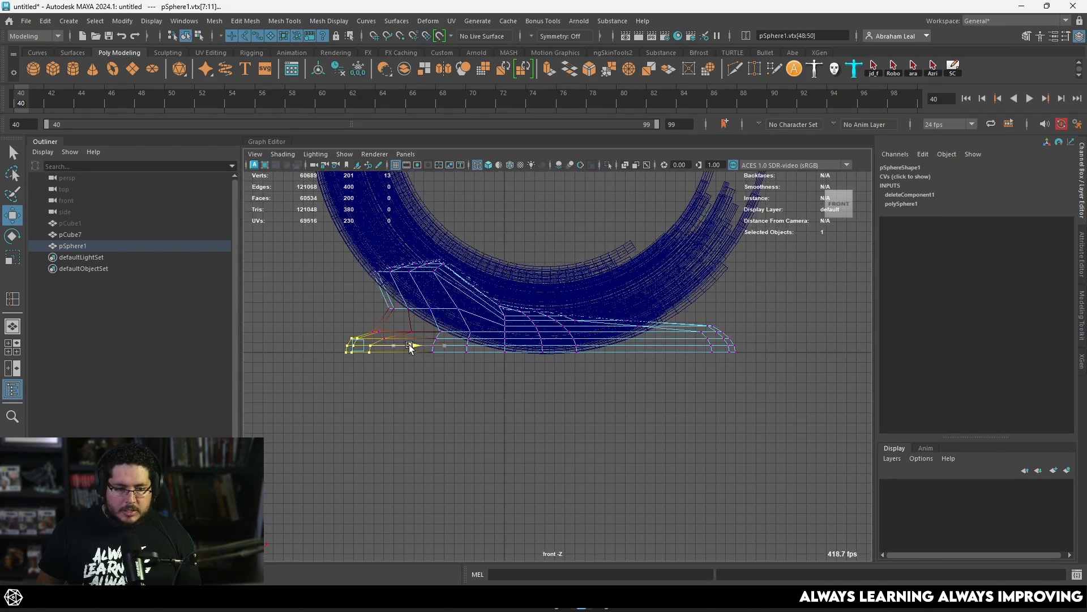
drag(401, 347, 398, 347)
- Return to the shaded perspective view and object mode to examine the base under the arc
key(5)
key(space)
mouse_move(519, 382)
mouse_down()
mouse_move(516, 351)
mouse_move(569, 392)
mouse_move(433, 484)
mouse_up()
right_drag(544, 261, 586, 226)
click(589, 232)
alt+drag(589, 232, 467, 309)
scroll(389, 319, down, 3)
alt+middle_drag(466, 310, 498, 342)
scroll(498, 342, up, 5)
alt+drag(497, 342, 471, 424)
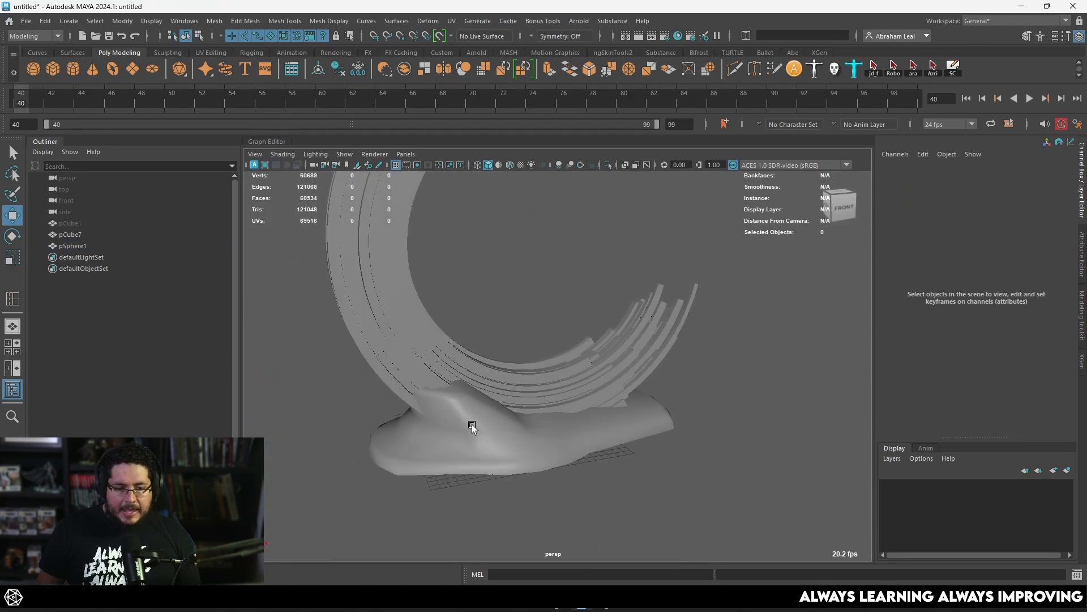
- Select edges around the raised side of the sphere base and return to object mode
click(471, 425)
alt+middle_drag(472, 424, 529, 387)
scroll(529, 387, up, 2)
right_drag(498, 396, 492, 211)
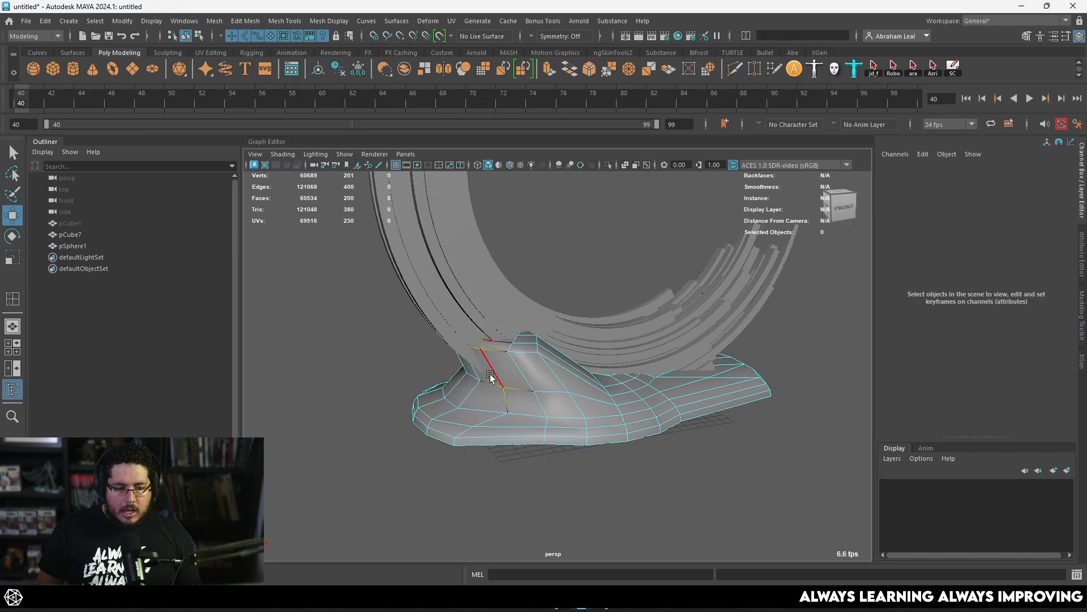
double_click(490, 383)
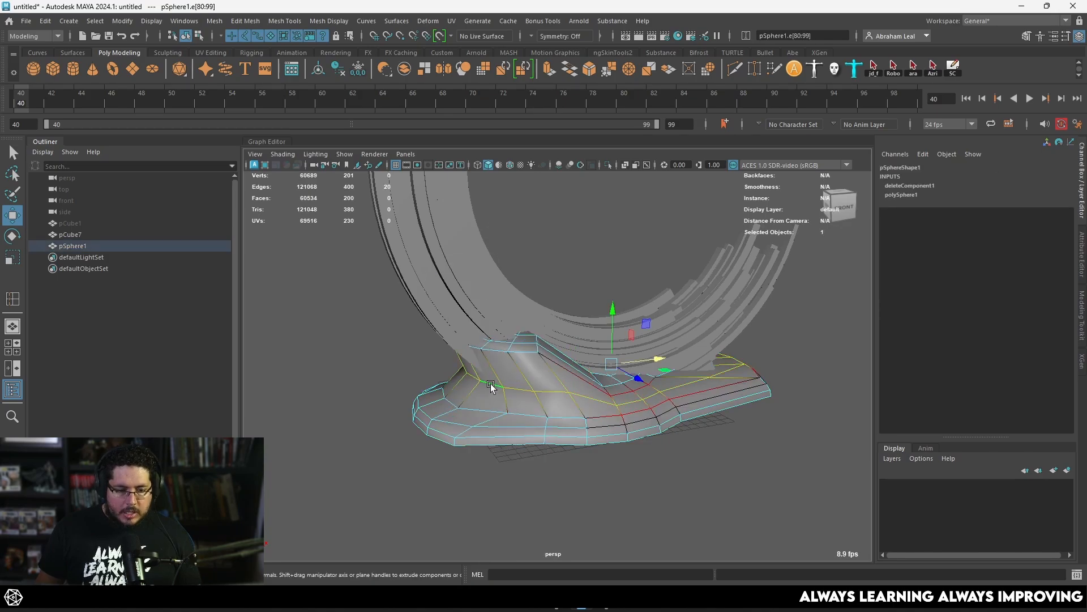
click(490, 385)
alt+drag(491, 385, 529, 378)
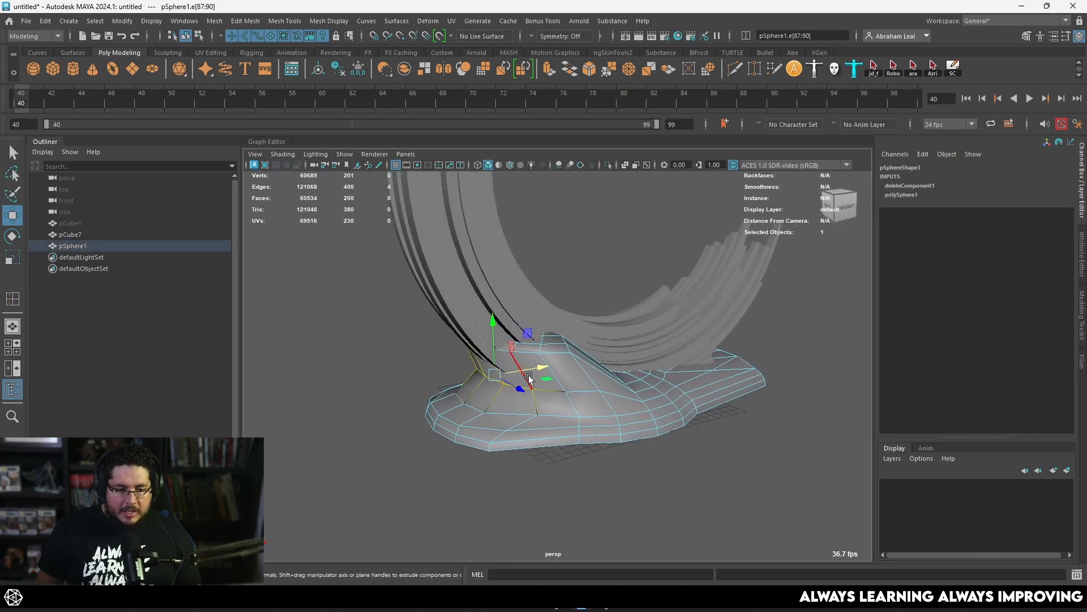
right_drag(520, 369, 575, 249)
click(575, 248)
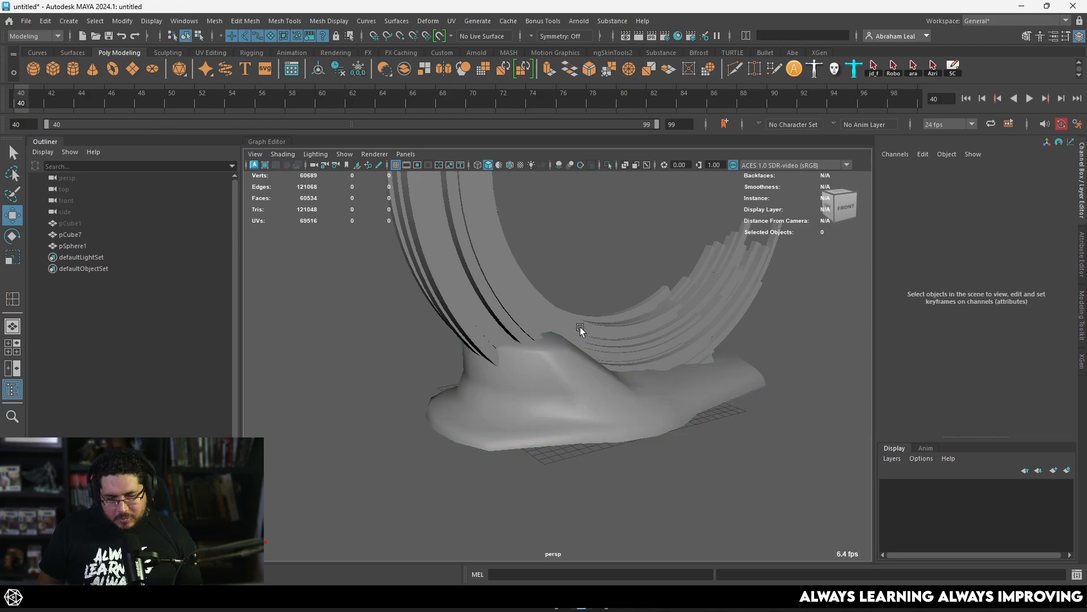
- Reposition the upper vertices on both raised sides of the base around the arc and return to object mode
right_drag(582, 327, 662, 240)
alt+drag(628, 228, 408, 368)
click(487, 369)
click(408, 367)
right_drag(408, 368, 354, 262)
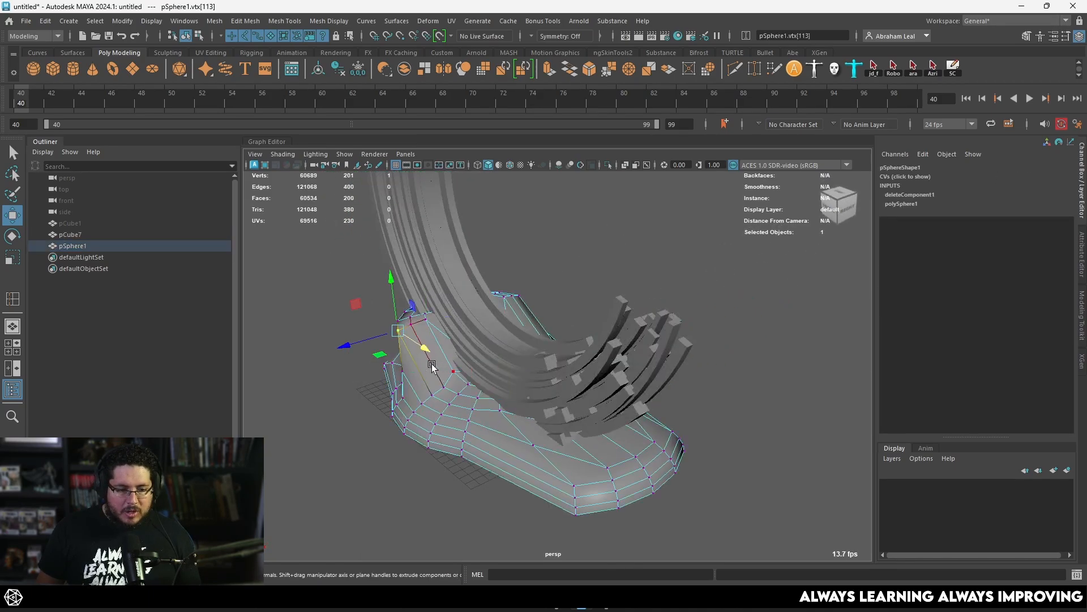
alt+drag(432, 367, 409, 311)
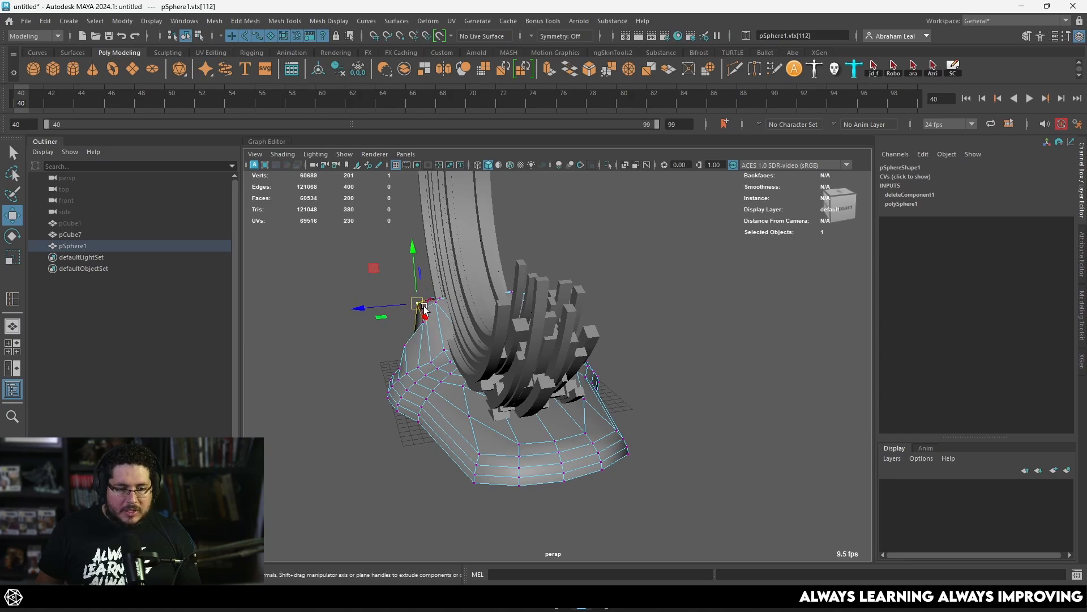
alt+drag(519, 335, 582, 292)
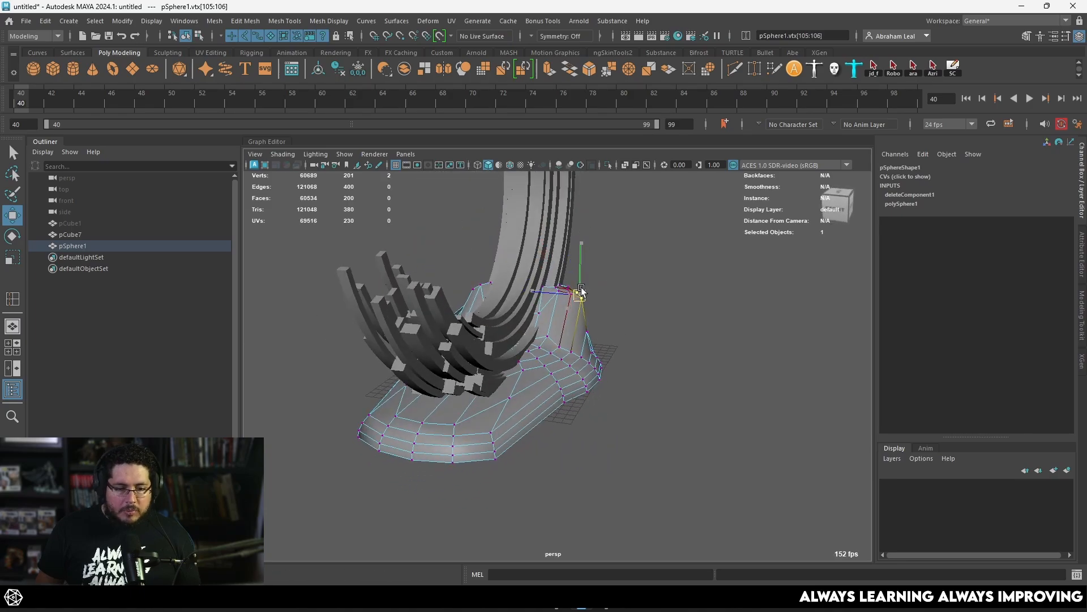
alt+drag(571, 339, 568, 402)
drag(568, 402, 526, 475)
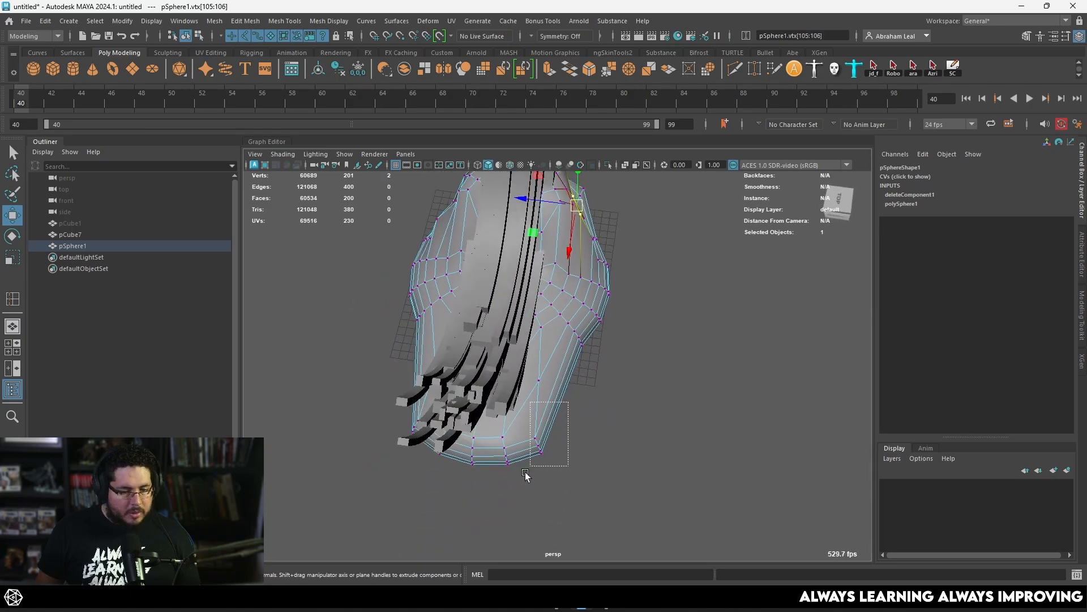
right_drag(542, 262, 601, 238)
click(614, 240)
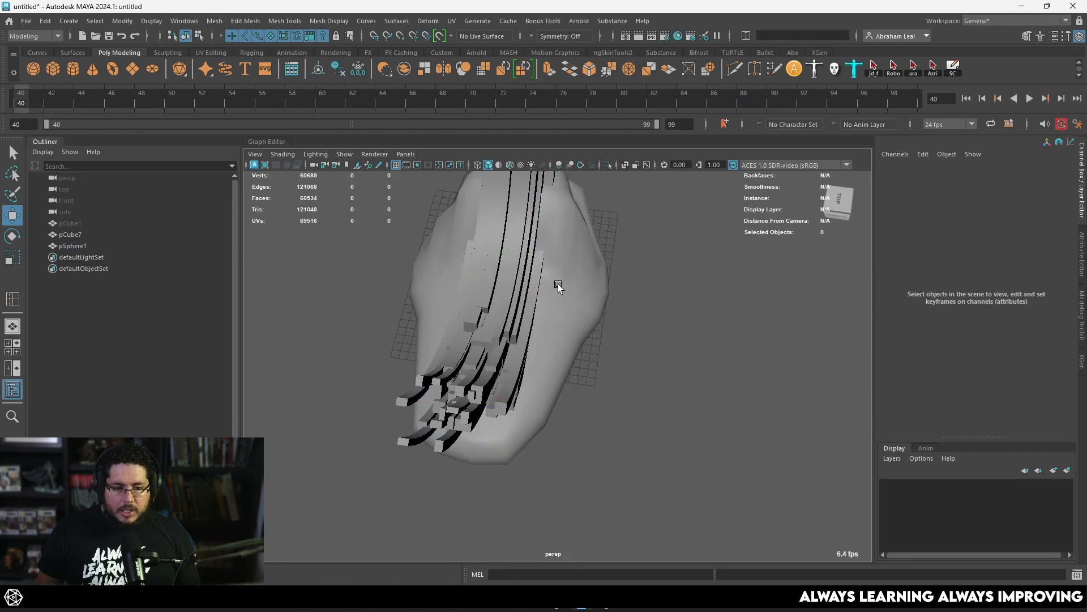
- Examine the arc and its sculpted base from the front, the side and above
alt+drag(557, 285, 511, 266)
scroll(511, 267, down, 2)
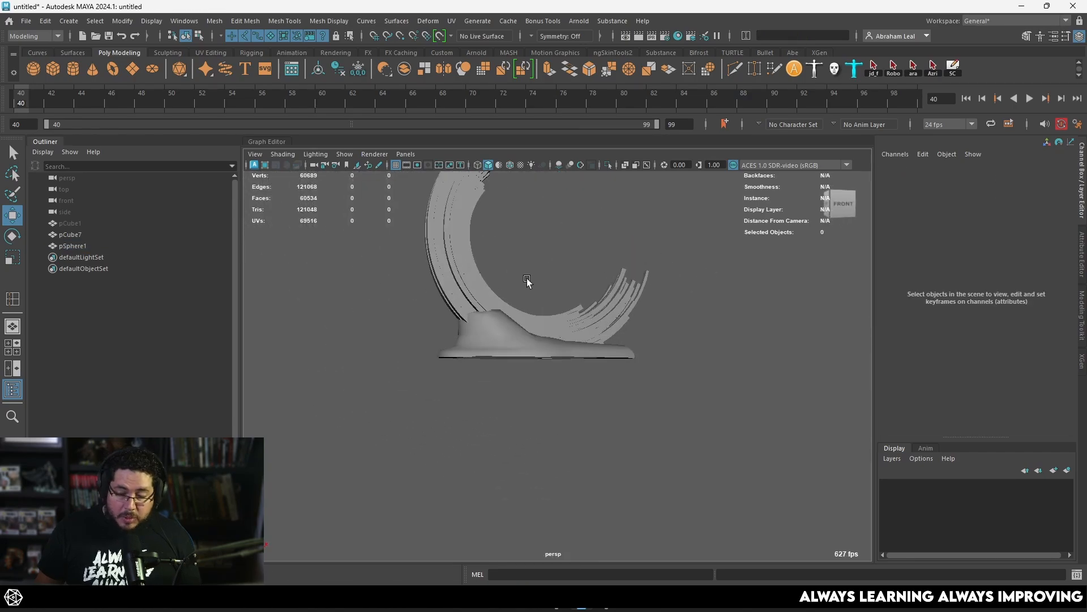
alt+right_drag(565, 282, 621, 362)
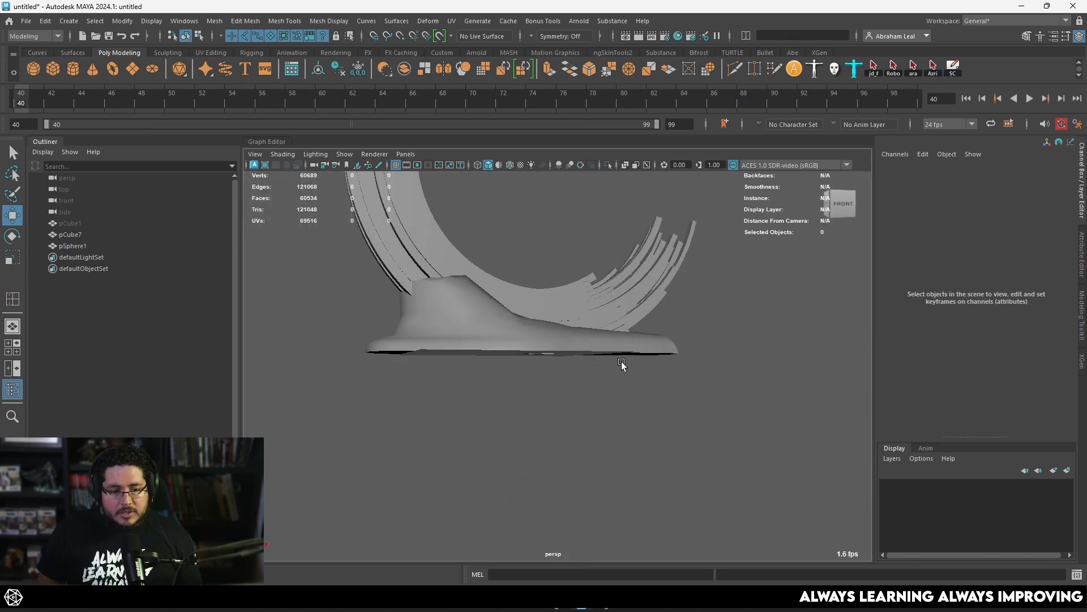
alt+drag(374, 232, 478, 351)
alt+right_drag(478, 352, 329, 290)
alt+drag(453, 325, 463, 289)
alt+right_drag(464, 288, 506, 317)
alt+drag(505, 317, 468, 303)
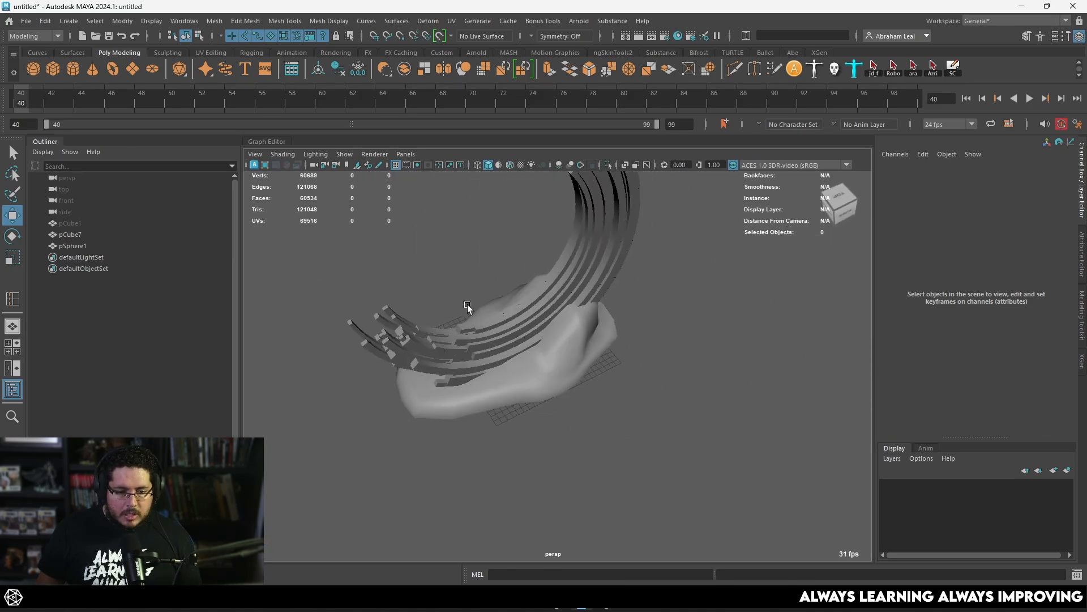
- Examine the bent arc's stepped column ends, its mesh and the base from the front and close up
alt+right_drag(469, 304, 703, 334)
alt+drag(702, 334, 551, 386)
alt+drag(397, 340, 522, 359)
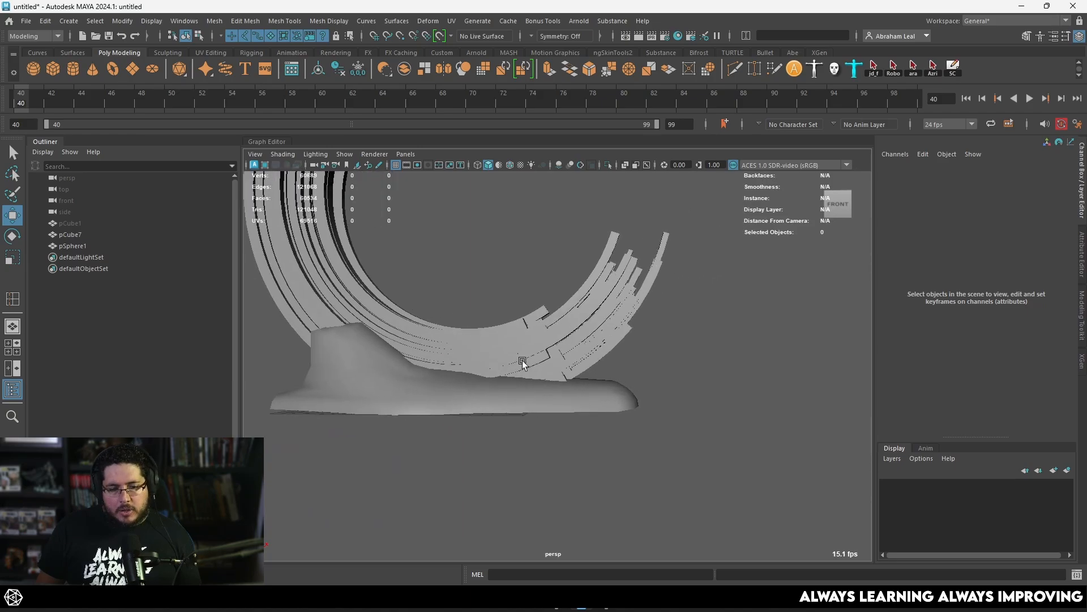
alt+right_drag(522, 359, 593, 409)
alt+drag(500, 370, 463, 362)
alt+drag(484, 291, 488, 352)
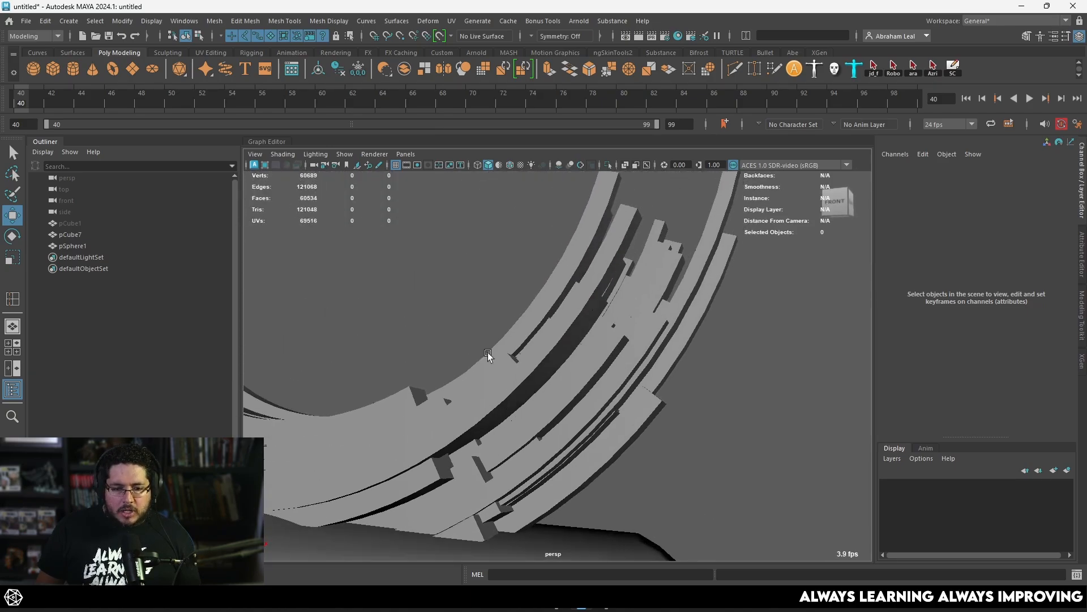
click(530, 357)
alt+drag(588, 376, 583, 377)
alt+drag(726, 384, 738, 392)
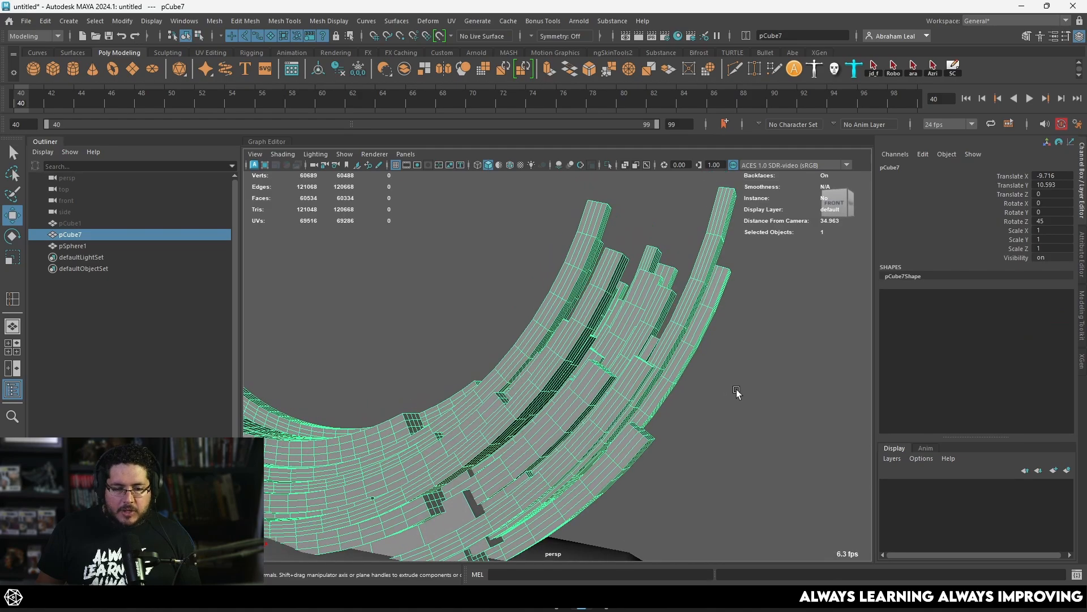
click(737, 392)
alt+right_drag(738, 392, 527, 385)
mouse_move(621, 409)
alt+mouse_down()
mouse_move(503, 422)
mouse_move(444, 351)
mouse_move(508, 357)
alt+mouse_up()
click(504, 420)
click(444, 351)
alt+right_drag(508, 357, 560, 366)
alt+drag(509, 371, 603, 375)
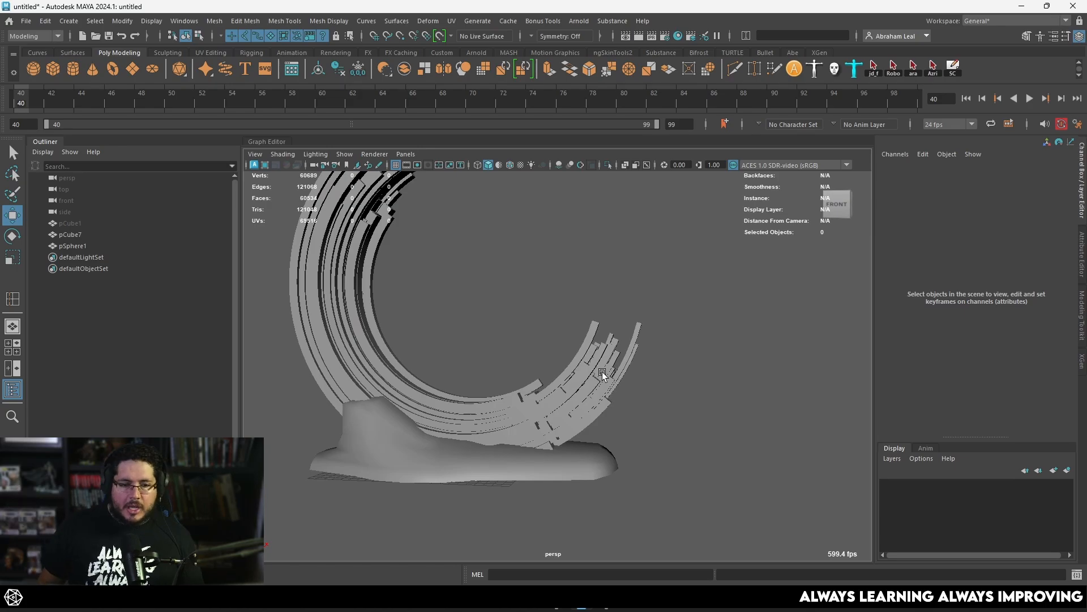
- Duplicate the arc, scale the copy uniformly to about 0.683 and move it away beside the original
alt+right_drag(602, 375, 543, 321)
mouse_move(544, 321)
alt+mouse_down()
mouse_move(616, 355)
mouse_move(529, 364)
mouse_move(522, 376)
mouse_move(552, 363)
mouse_move(514, 311)
mouse_move(554, 311)
mouse_move(512, 349)
mouse_move(481, 339)
mouse_move(711, 340)
mouse_move(755, 297)
mouse_move(750, 278)
alt+mouse_up()
click(518, 391)
key(ctrl+d)
key(e)
alt+drag(751, 278, 648, 357)
key(r)
drag(488, 343, 538, 395)
key(w)
alt+drag(589, 368, 519, 413)
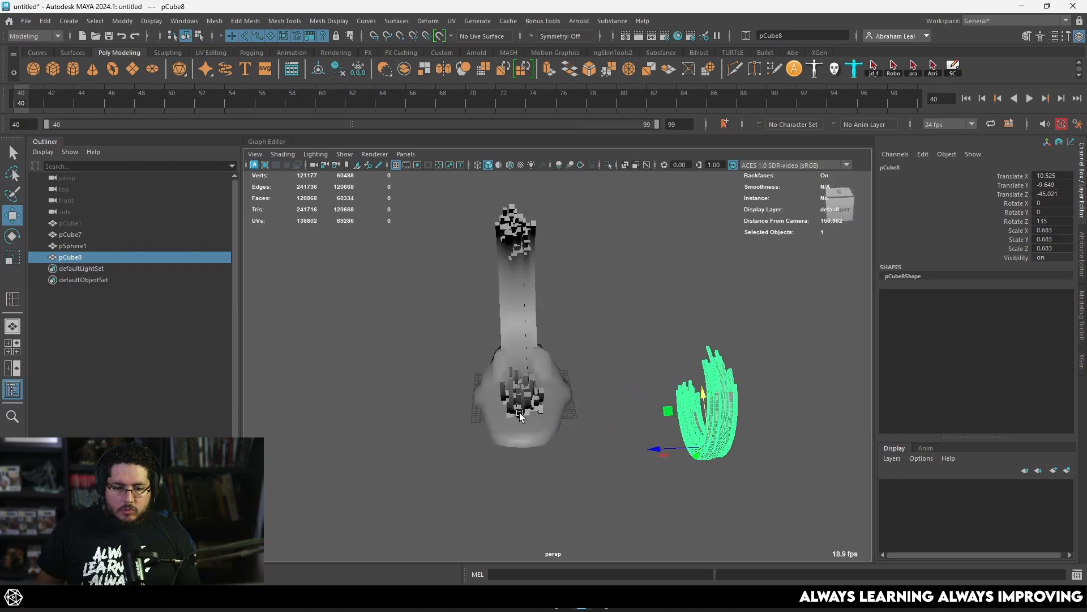
middle_drag(520, 414, 552, 417)
- Try rotating the duplicate arc beside the original, examine the arrangement, and delete the duplicate
key(e)
mouse_move(535, 370)
mouse_down()
mouse_move(553, 372)
mouse_move(426, 405)
mouse_move(463, 425)
mouse_move(538, 434)
mouse_move(560, 395)
mouse_up()
key(w)
click(728, 403)
mouse_move(728, 403)
alt+mouse_down()
mouse_move(529, 435)
mouse_move(487, 476)
mouse_move(590, 358)
mouse_move(660, 347)
mouse_move(600, 328)
mouse_move(576, 380)
mouse_move(649, 389)
mouse_move(476, 389)
alt+mouse_up()
click(593, 357)
key(Delete)
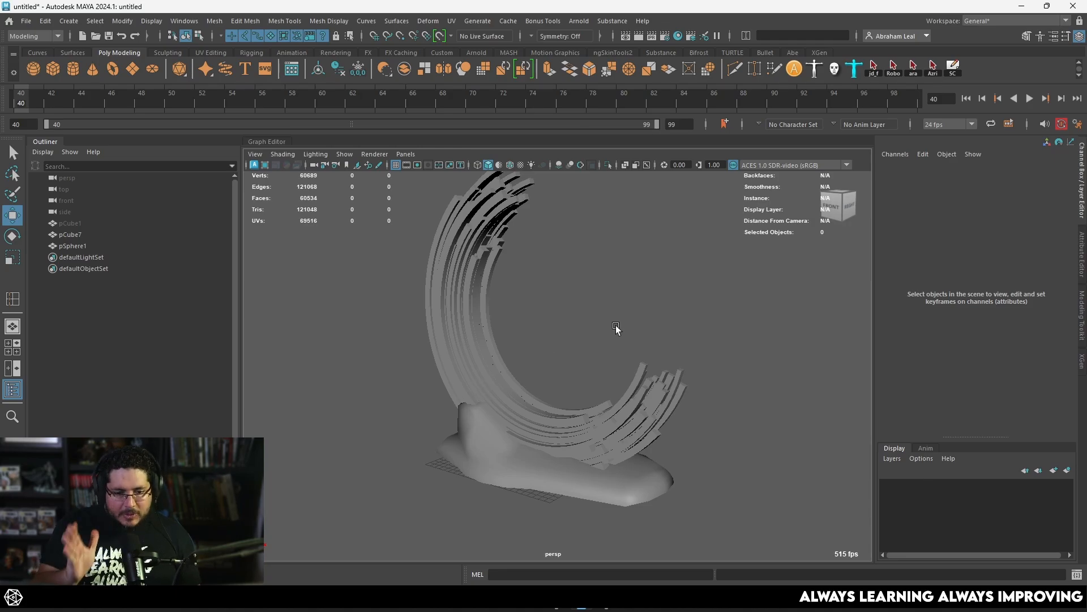
- Select the original arc together with the sphere base
alt+drag(615, 327, 483, 339)
click(480, 340)
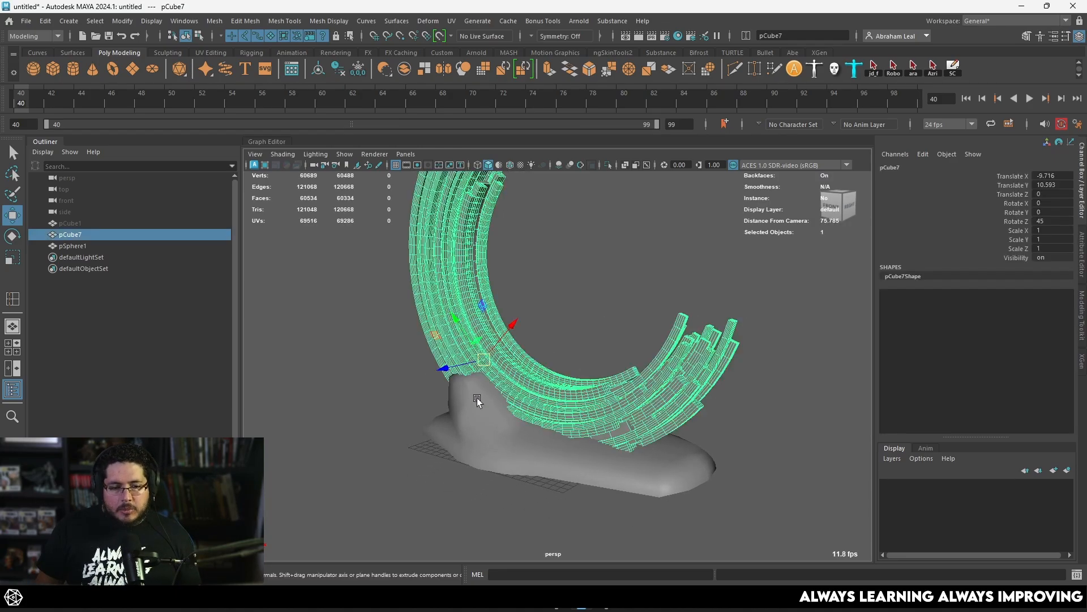
shift+click(472, 411)
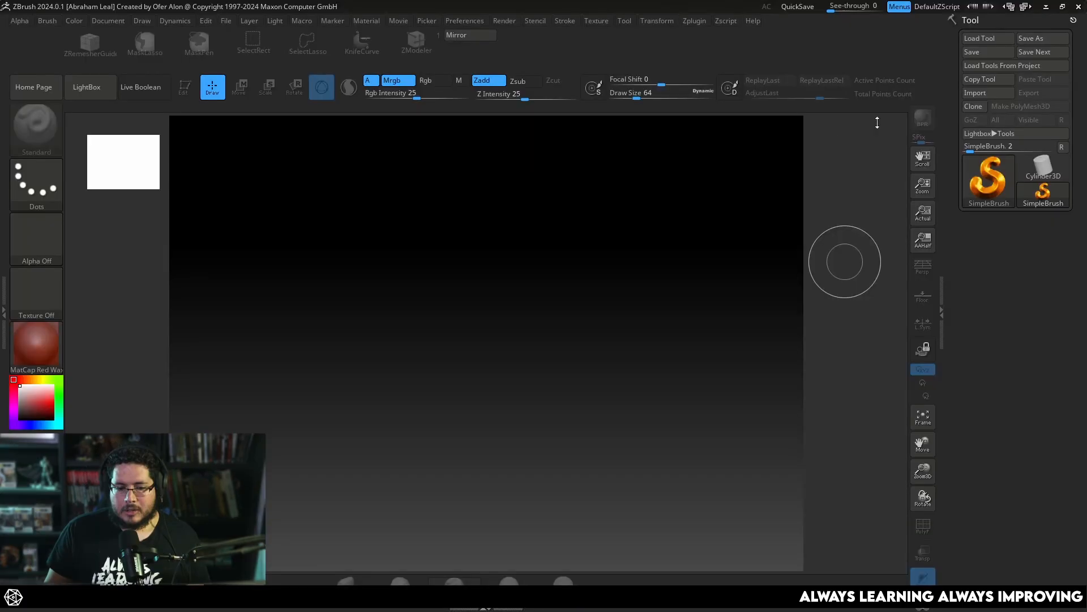
- Switch to ZBrush and import the FBX model from the Archs assets folder, keeping Import Cameras on
click(719, 210)
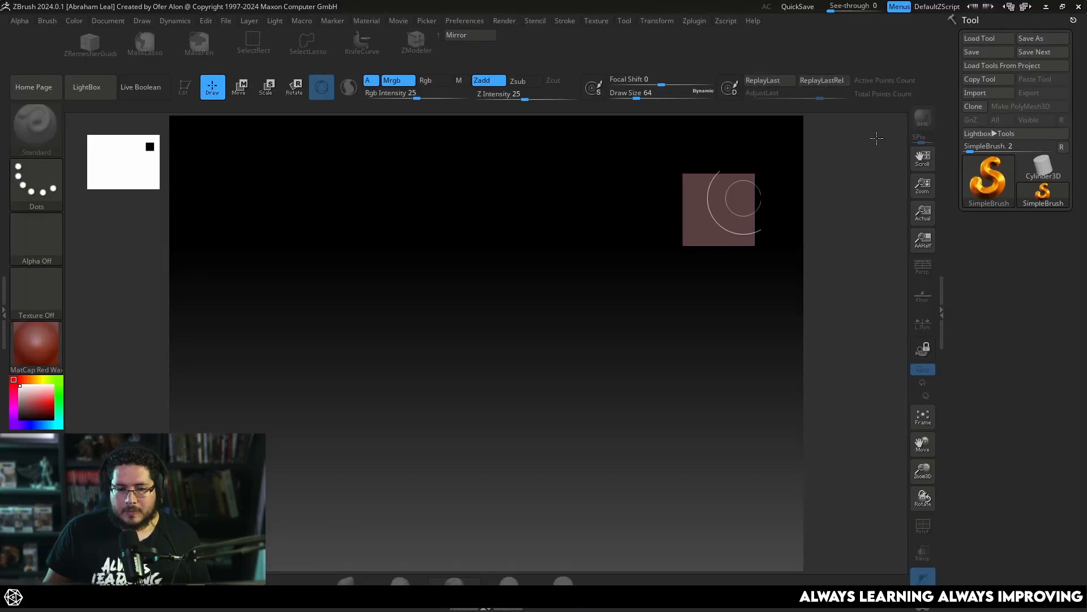
click(978, 94)
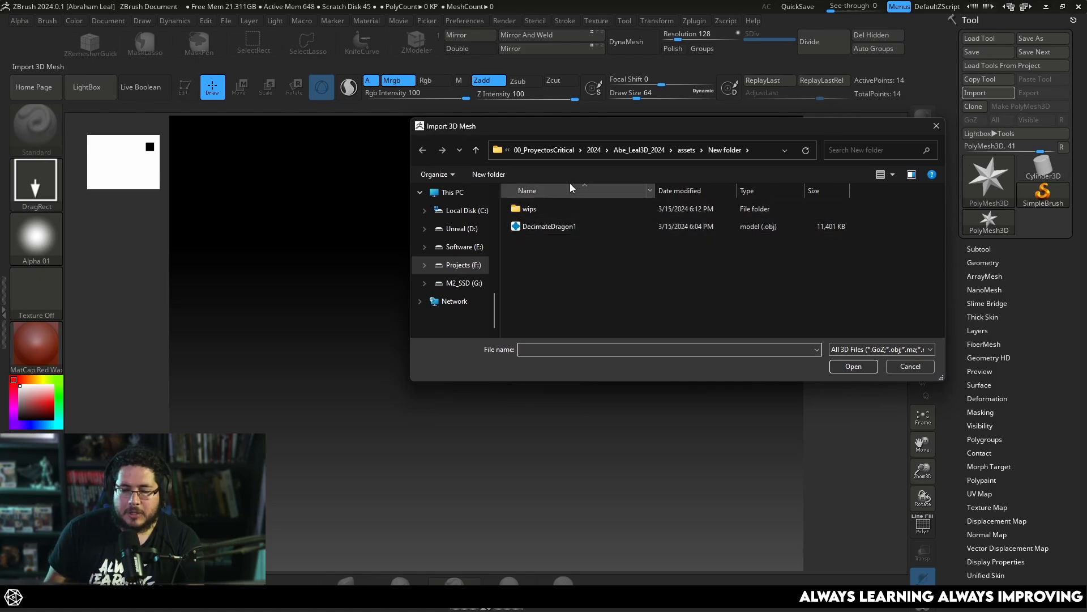
click(686, 150)
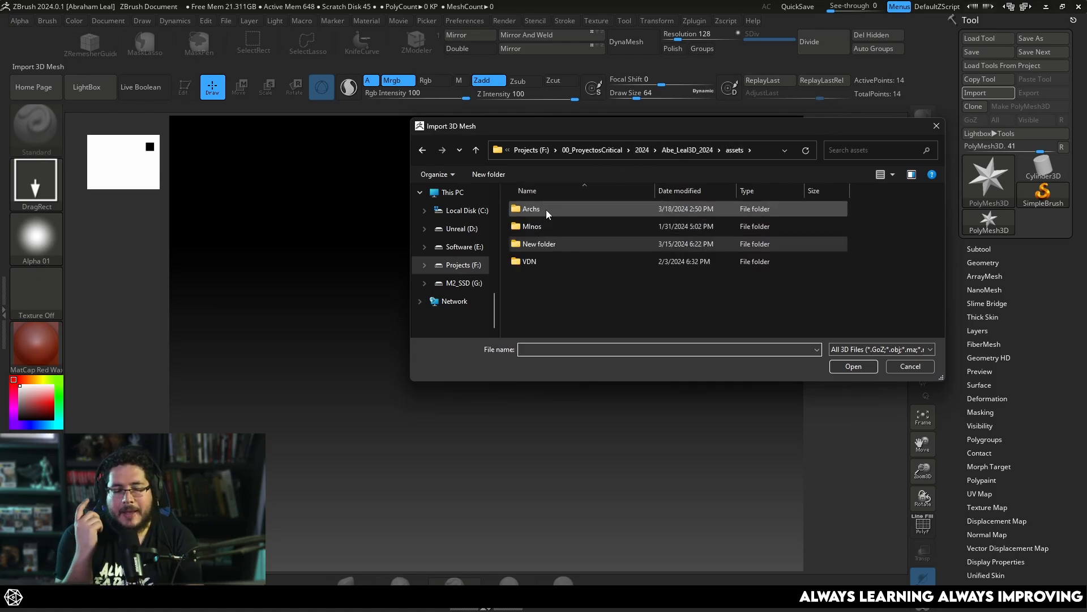
double_click(538, 209)
double_click(538, 209)
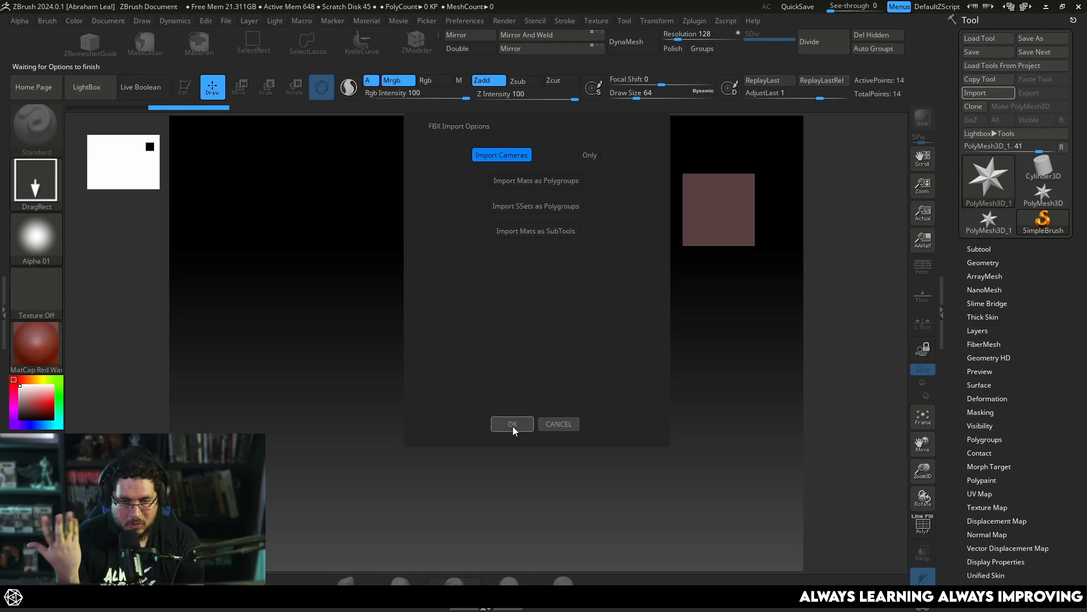
click(513, 426)
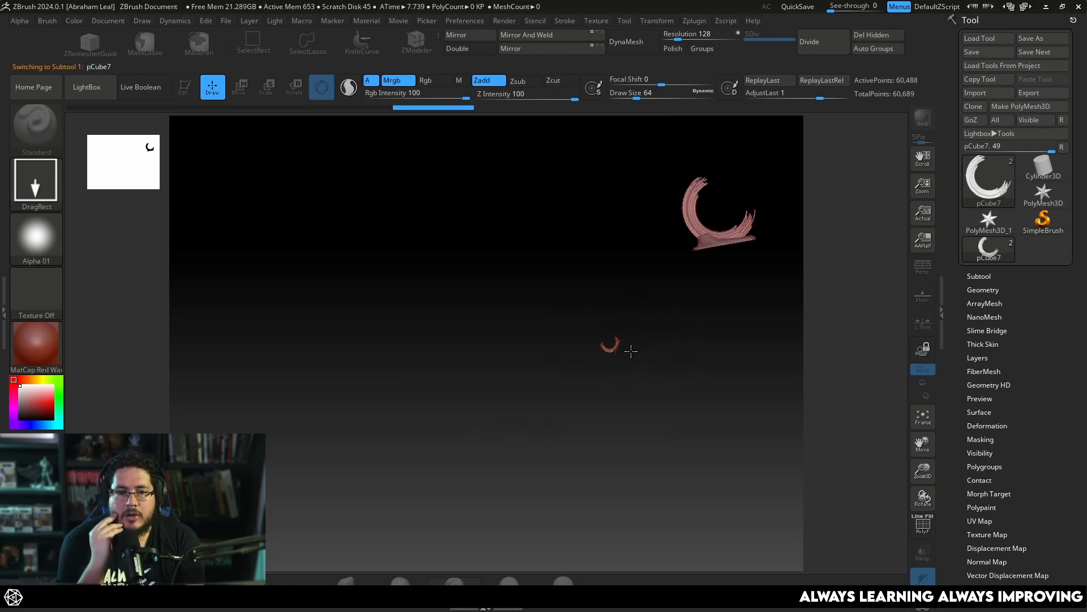
- Place the imported model on the canvas in edit mode, clear the stray canvas drawings and align it to the front
drag(498, 340, 498, 432)
key(t)
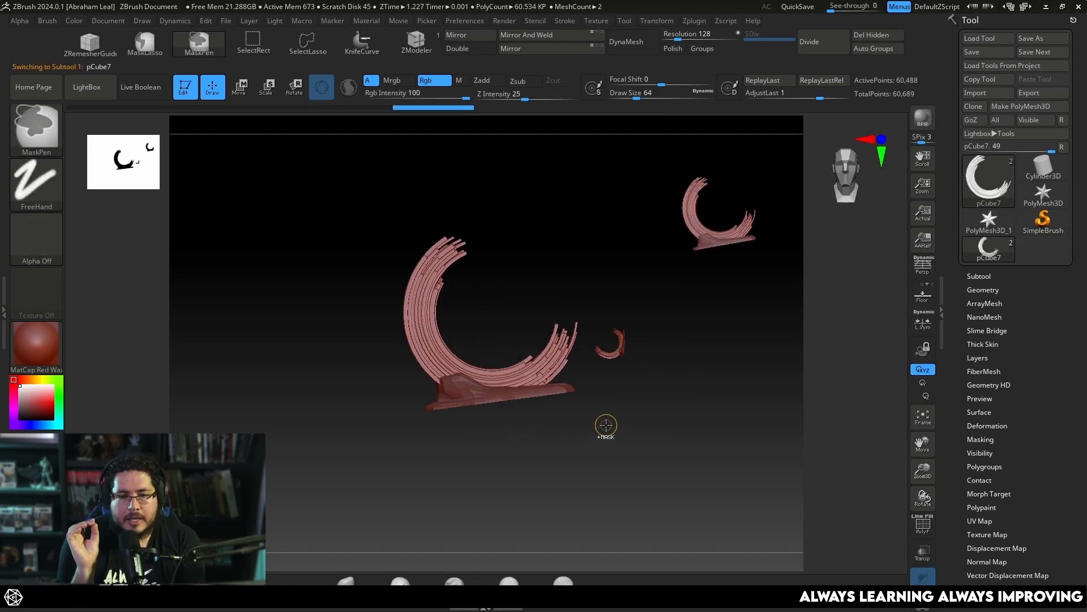
key(ctrl+n)
alt+drag(661, 383, 674, 487)
shift+drag(702, 432, 732, 365)
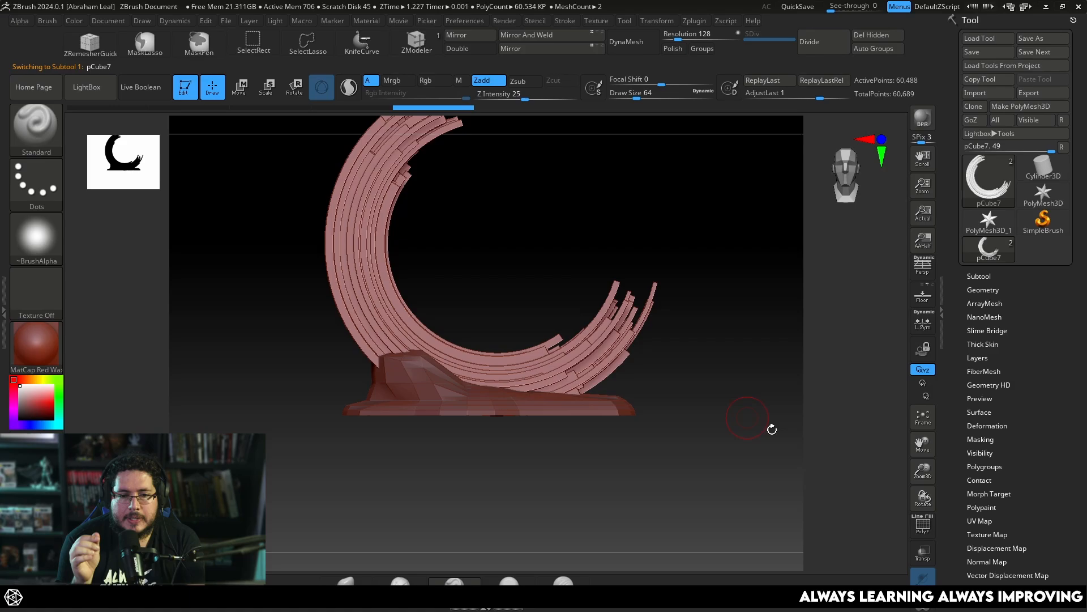
- Activate the base subtool and apply BasicMaterial to the model
alt+click(511, 412)
click(35, 344)
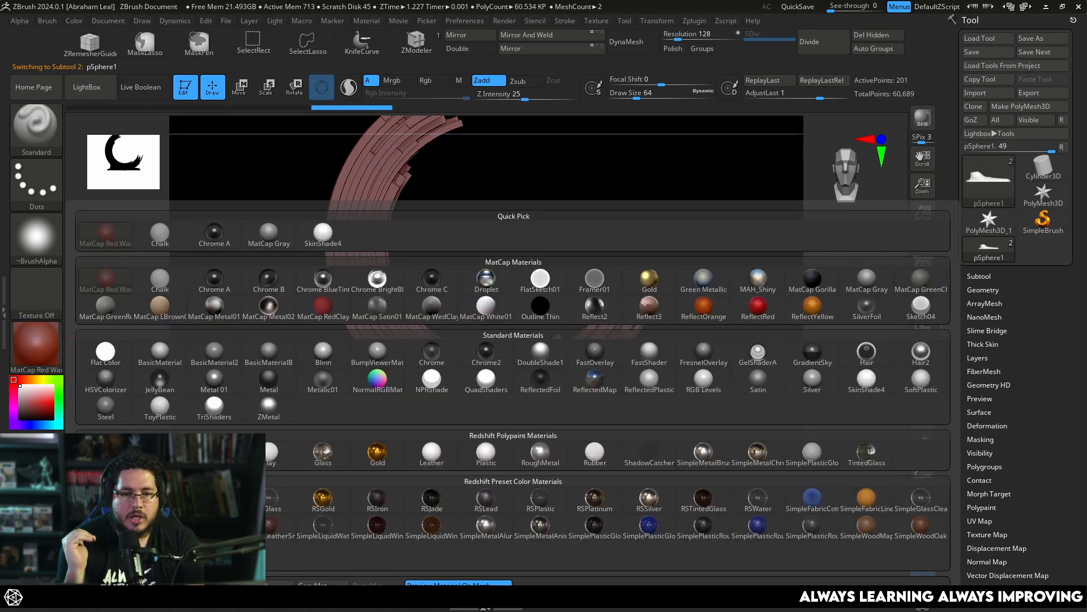
click(158, 359)
alt+drag(461, 231, 481, 295)
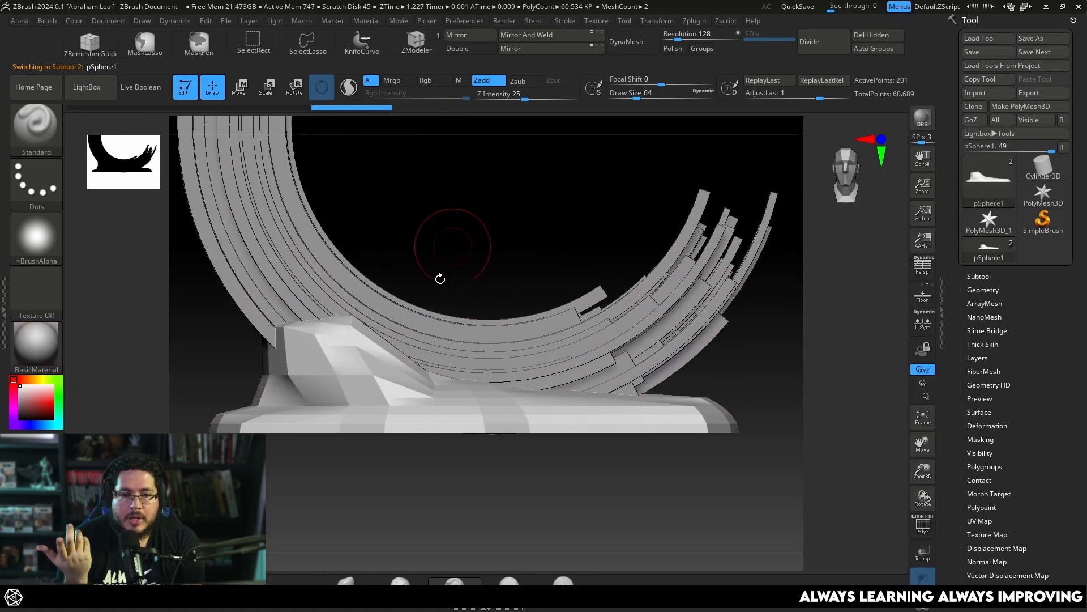
- Convert the base to DynaMesh at resolution 128 and check its shape
drag(526, 191, 571, 208)
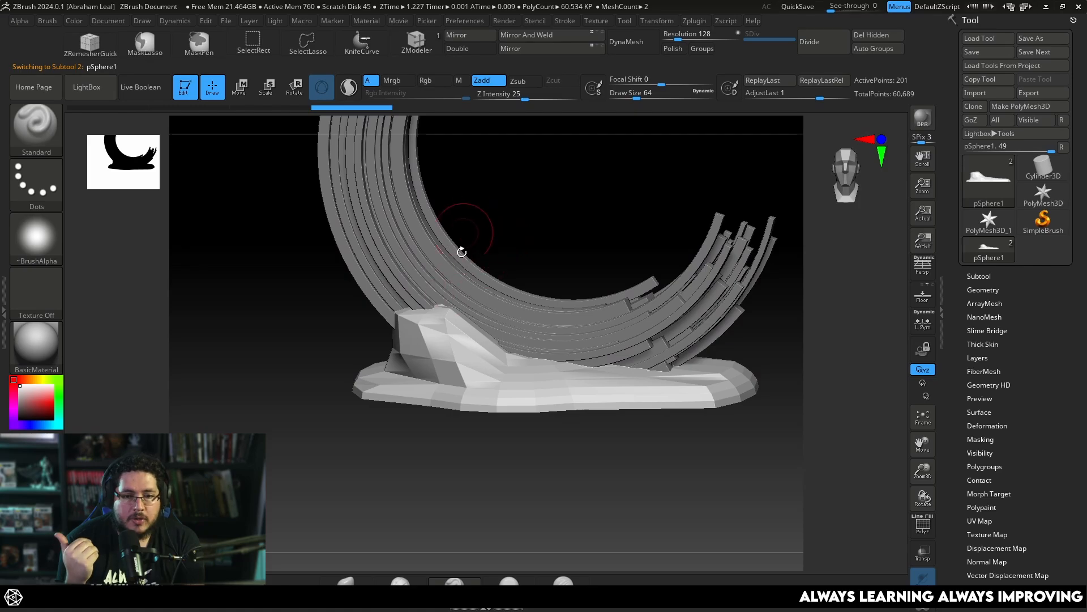
drag(594, 157, 731, 164)
click(629, 47)
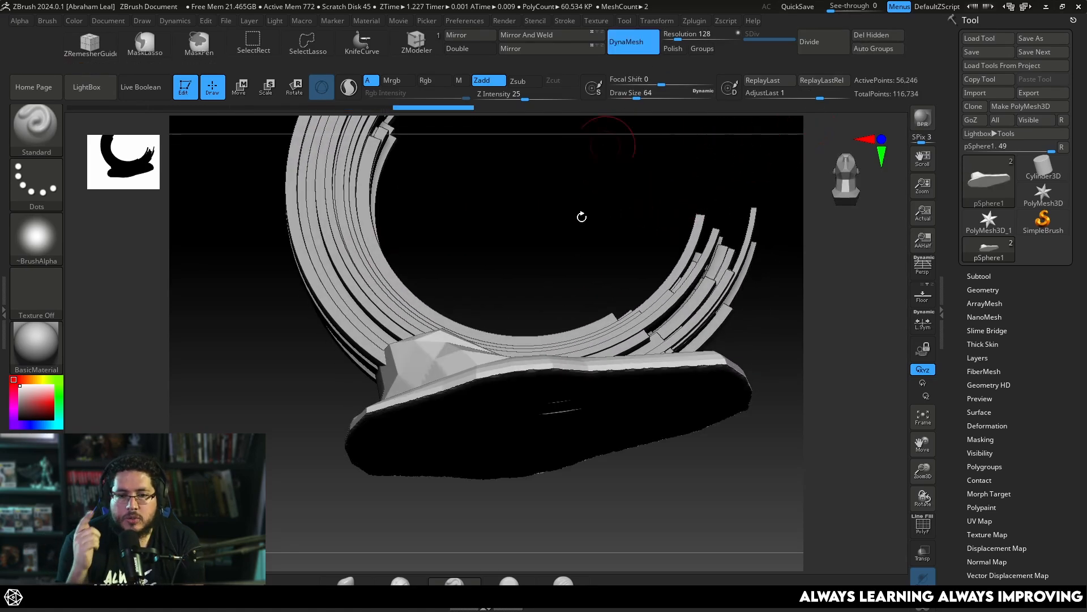
mouse_move(583, 213)
mouse_down()
mouse_move(575, 170)
mouse_move(595, 267)
mouse_move(559, 274)
mouse_up()
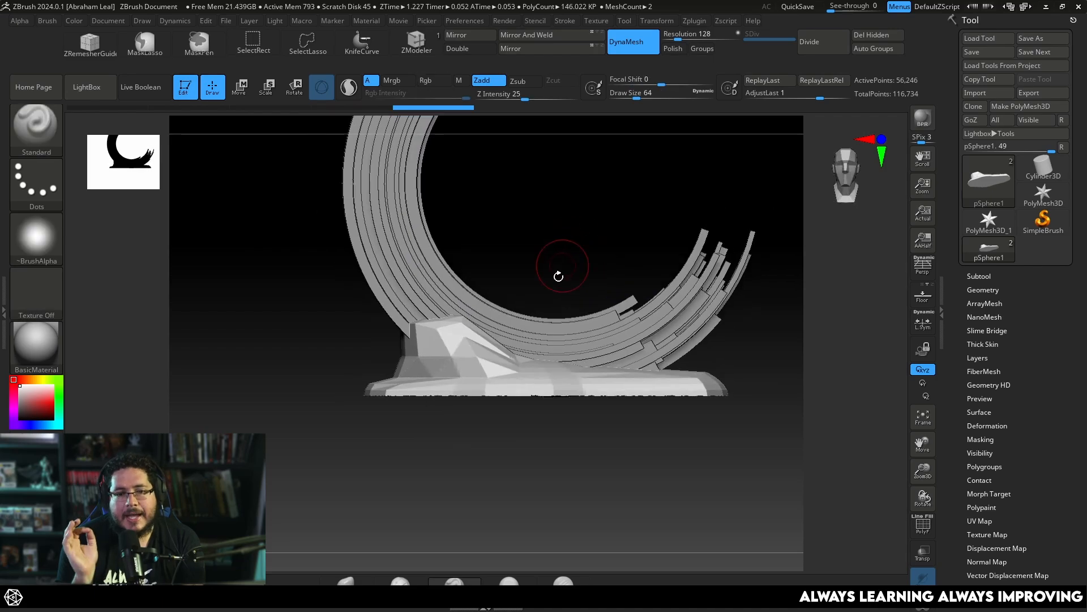
- Shift the base vertically with the transform gizmo so its flat underside covers the arc's lowest part
key(w)
drag(552, 155, 549, 120)
drag(573, 448, 540, 377)
drag(752, 279, 753, 316)
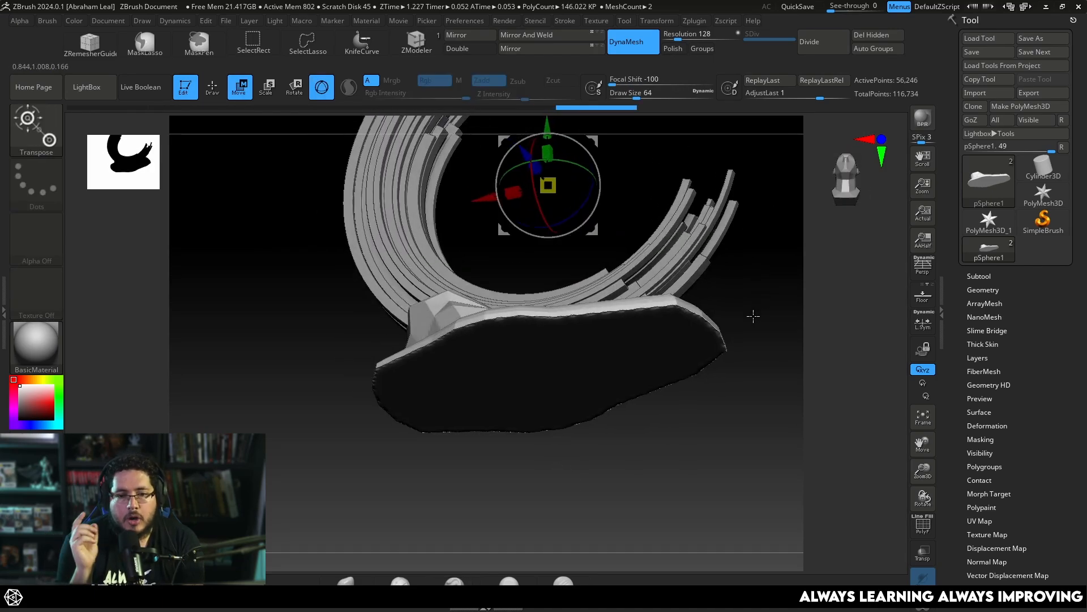
- Choose the TrimDynamic brush and smooth the jagged rim at the raised end of the base's underside
key(b)
key(t)
key(d)
mouse_move(514, 283)
mouse_down()
mouse_move(549, 218)
mouse_move(600, 184)
mouse_move(595, 153)
mouse_up()
key(shift)
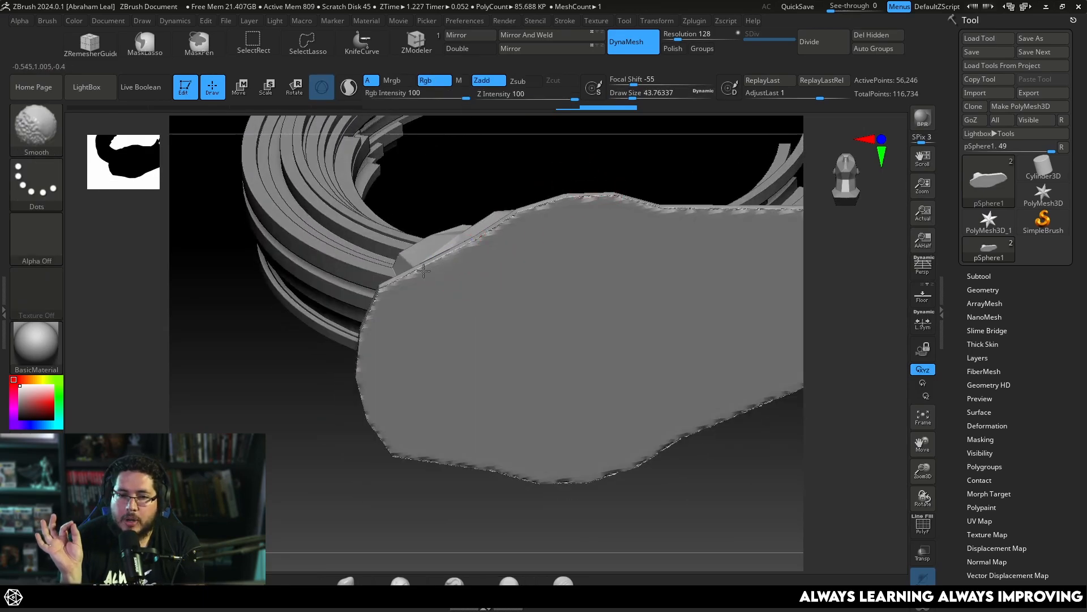
drag(318, 405, 369, 336)
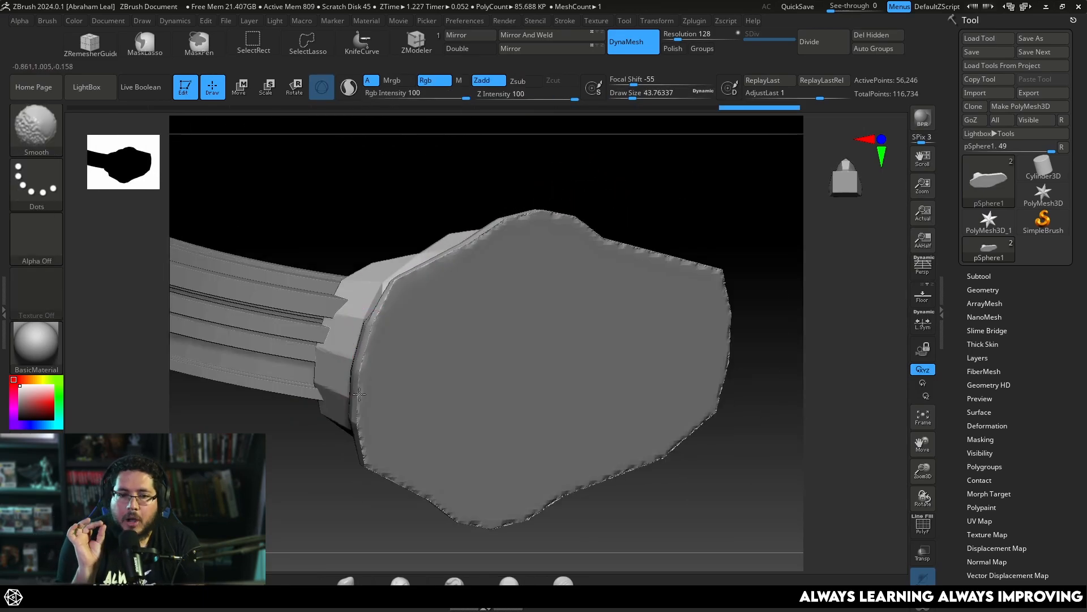
mouse_move(370, 479)
mouse_down()
mouse_move(577, 379)
mouse_move(708, 249)
mouse_up()
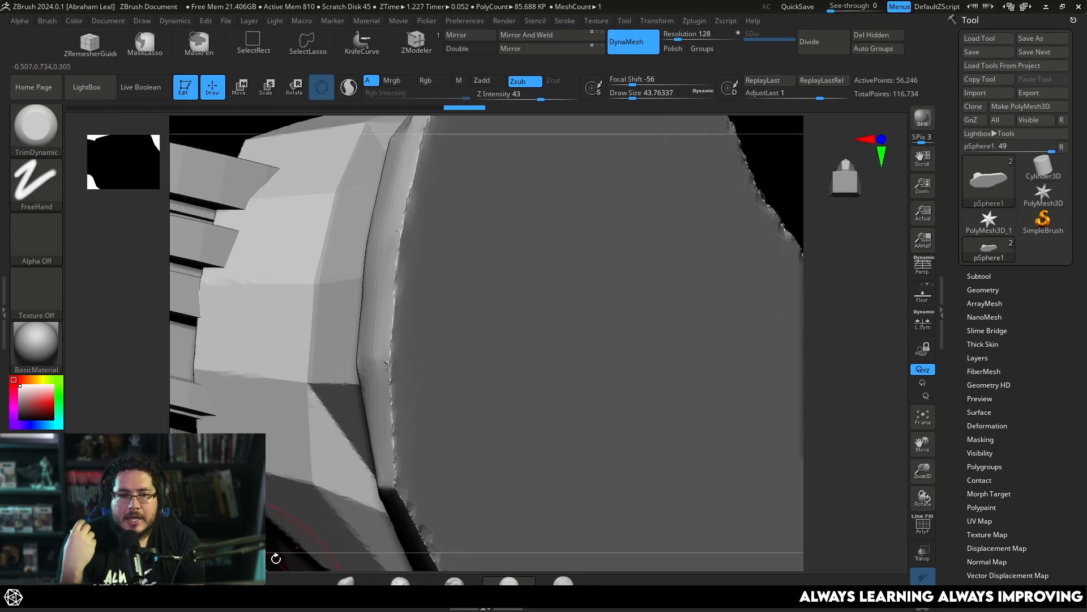
shift+drag(399, 297, 391, 399)
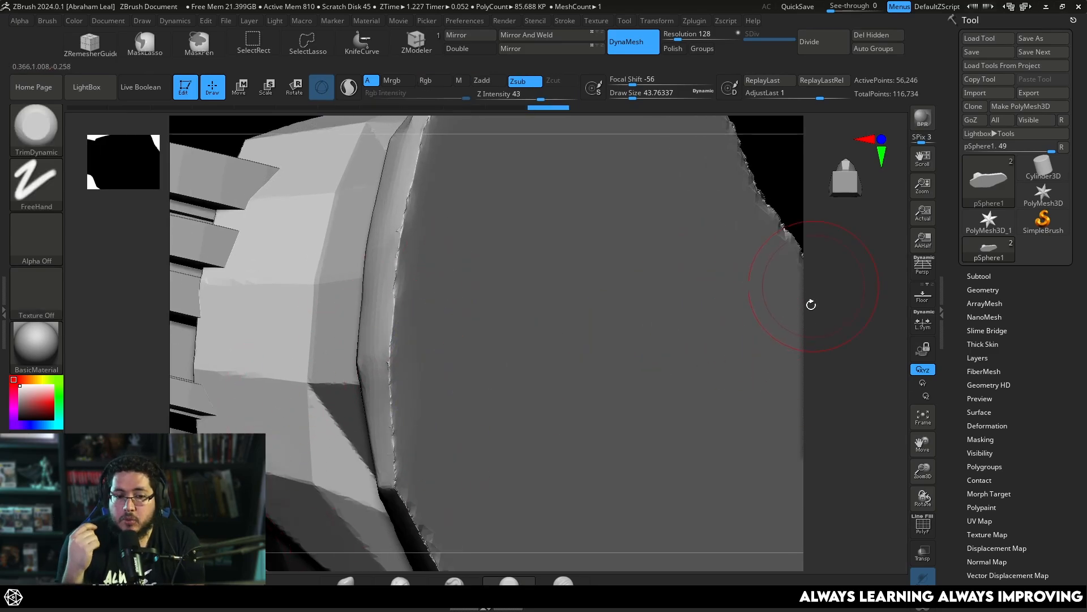
- Smooth the remaining jagged rim along both long sides of the base's underside
drag(811, 305, 487, 226)
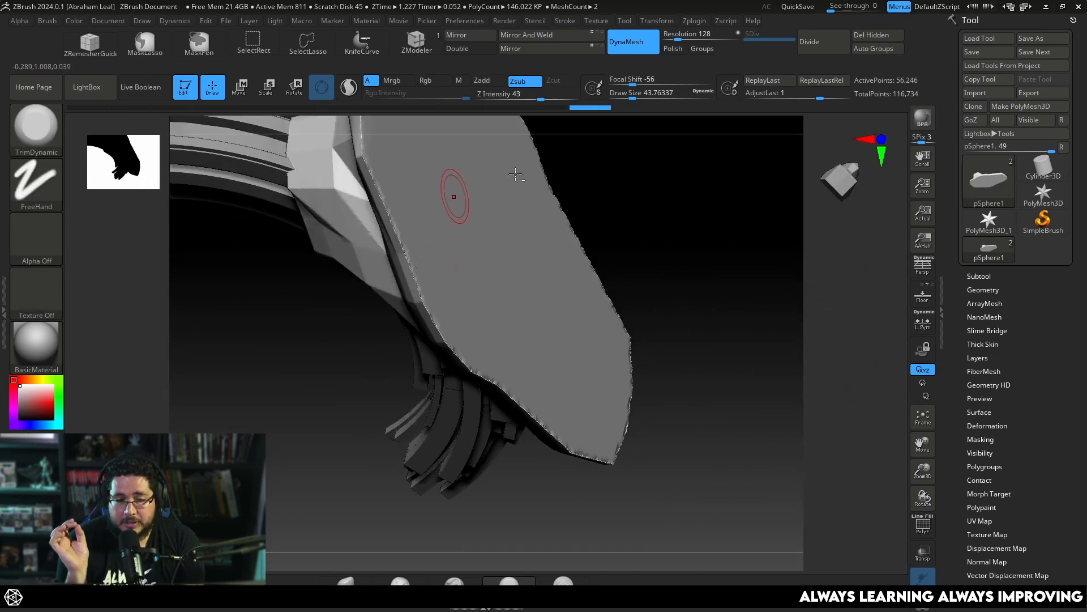
drag(516, 174, 431, 226)
key(shift)
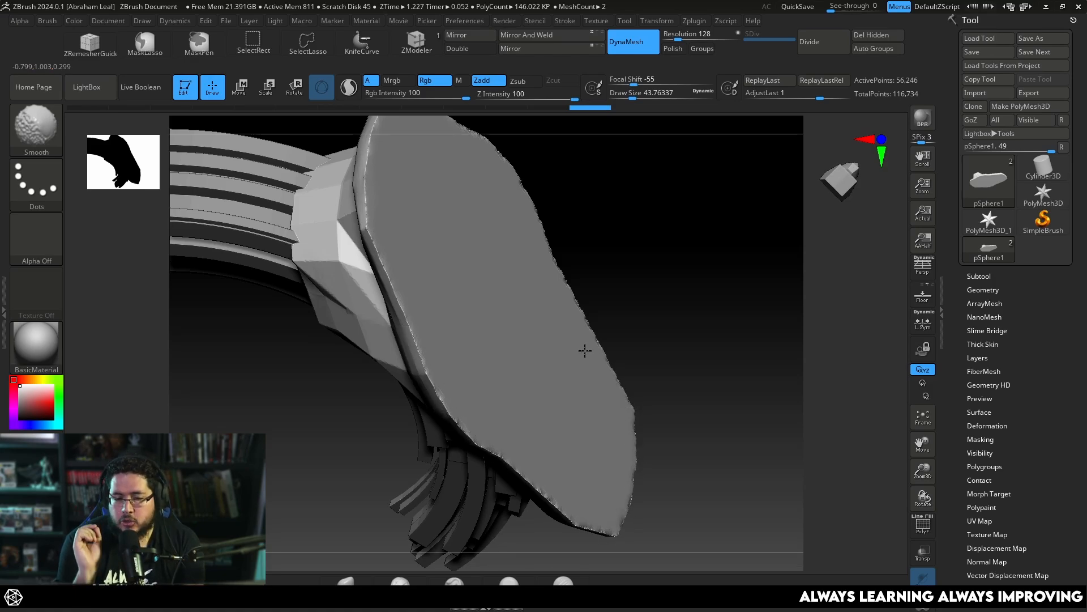
mouse_move(585, 350)
shift+mouse_down()
mouse_move(595, 254)
mouse_move(563, 298)
mouse_move(458, 362)
shift+mouse_up()
shift+drag(657, 352, 653, 315)
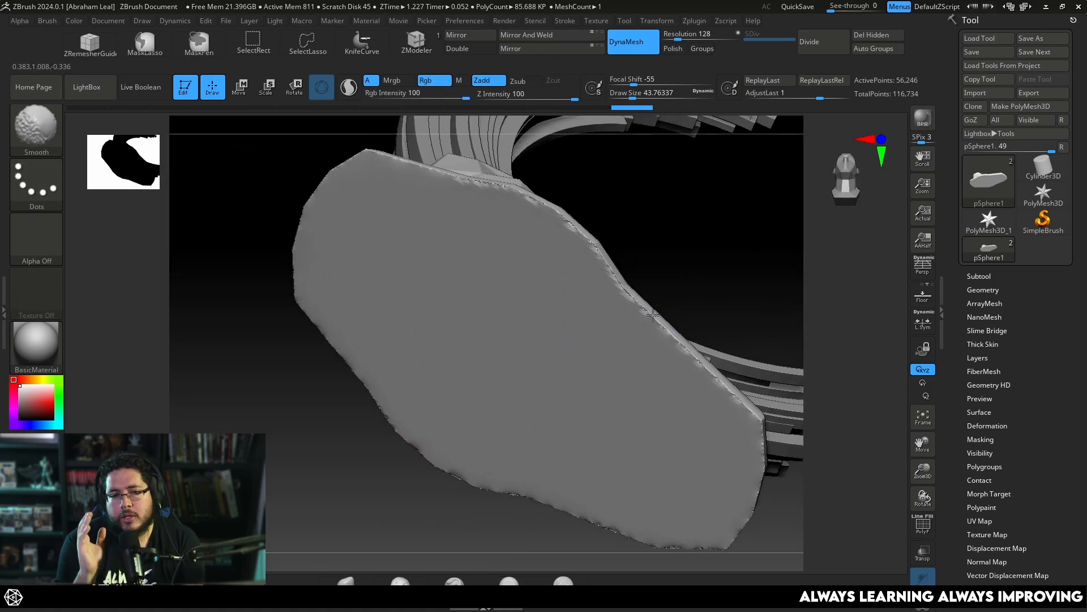
shift+drag(491, 191, 432, 163)
- Remesh the base with DynaMesh and reduce the TrimDynamic draw size to about 37
mouse_move(655, 243)
ctrl+mouse_down()
mouse_move(682, 229)
mouse_move(582, 199)
ctrl+mouse_up()
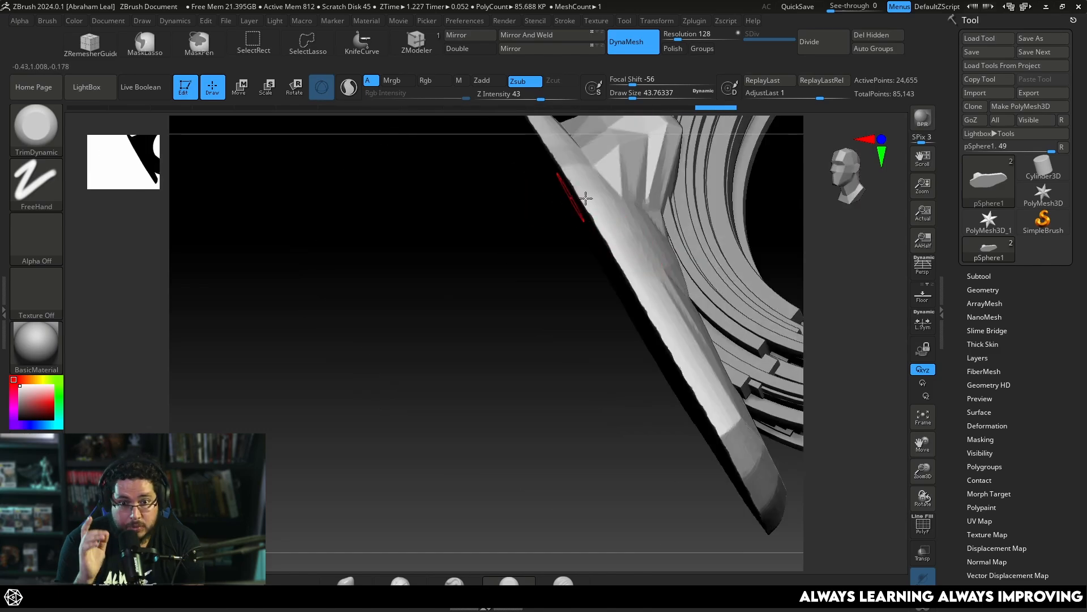
key(s)
right_drag(583, 198, 562, 220)
key(space)
drag(488, 195, 494, 195)
key(space)
- Trim a bevel along the long side of the base's lower rim with TrimDynamic
drag(420, 140, 498, 167)
right_drag(498, 167, 466, 155)
drag(466, 155, 436, 146)
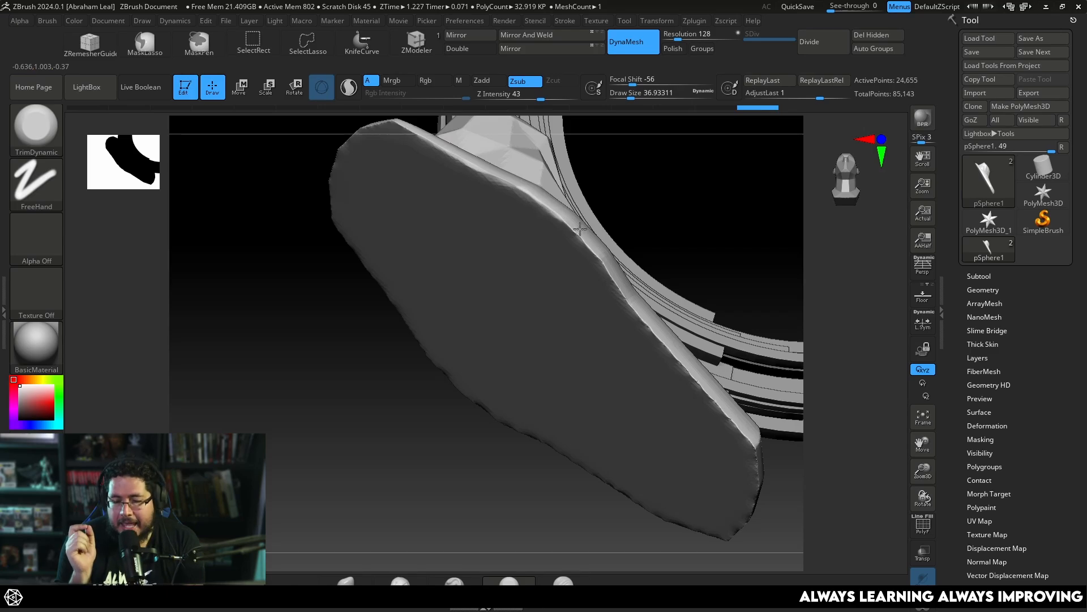
mouse_move(623, 296)
right_down()
mouse_move(657, 194)
mouse_move(605, 269)
right_up()
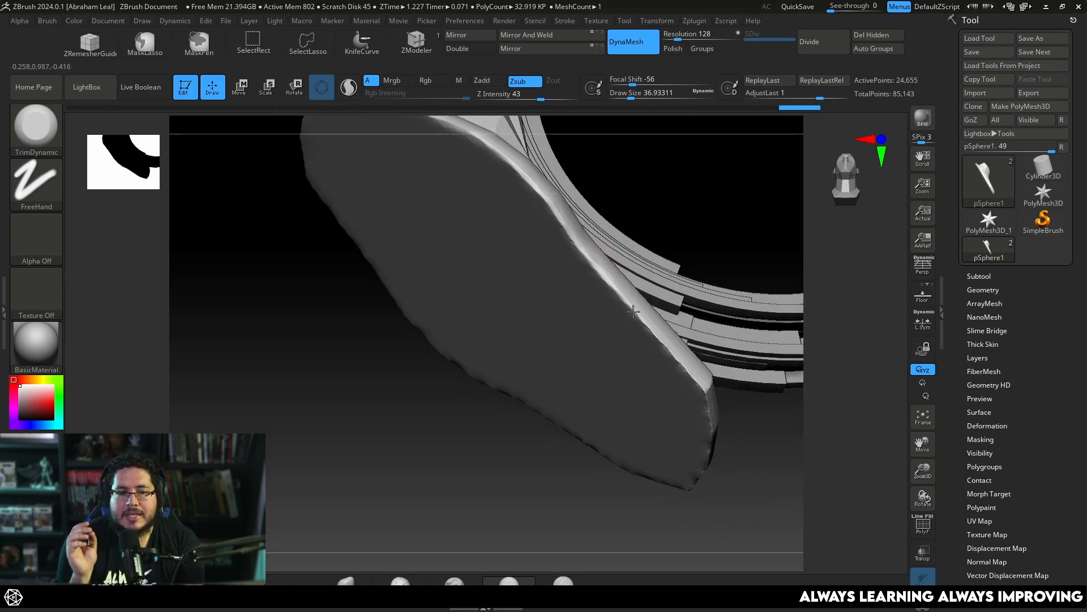
mouse_move(689, 367)
right_down()
mouse_move(726, 413)
mouse_move(637, 316)
right_up()
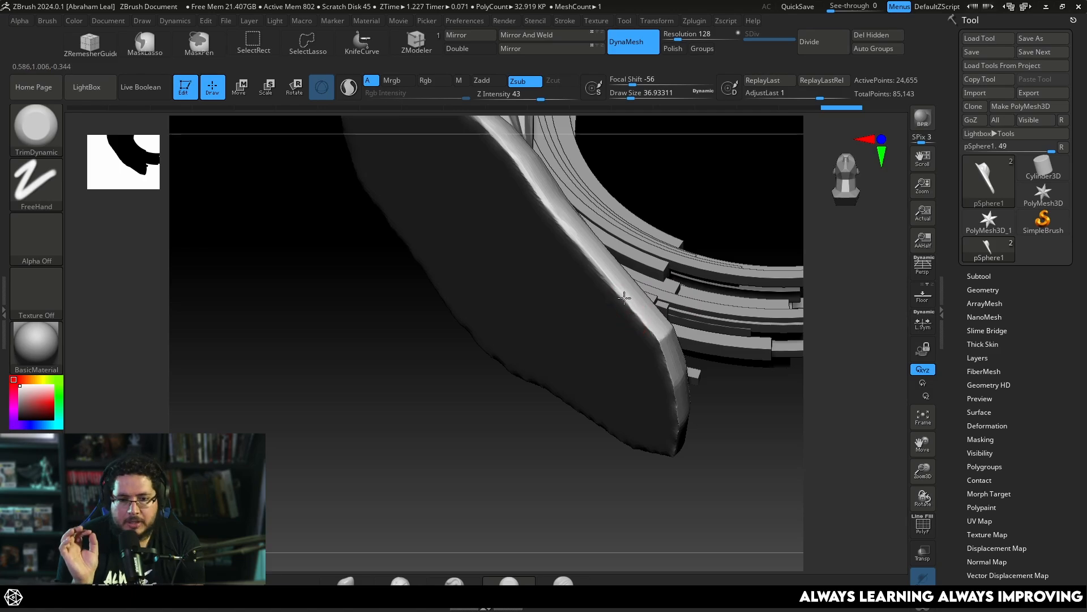
- Continue the trimmed bevel around the narrow end and onto the opposite side of the base's lower rim
right_drag(667, 352, 720, 456)
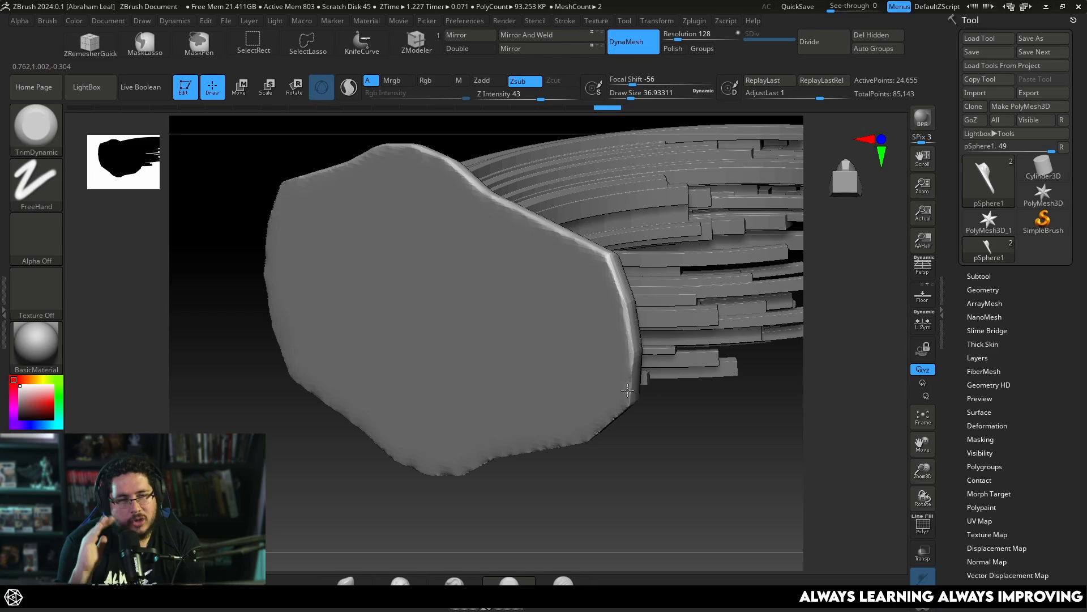
right_drag(623, 449, 616, 371)
right_drag(597, 428, 604, 271)
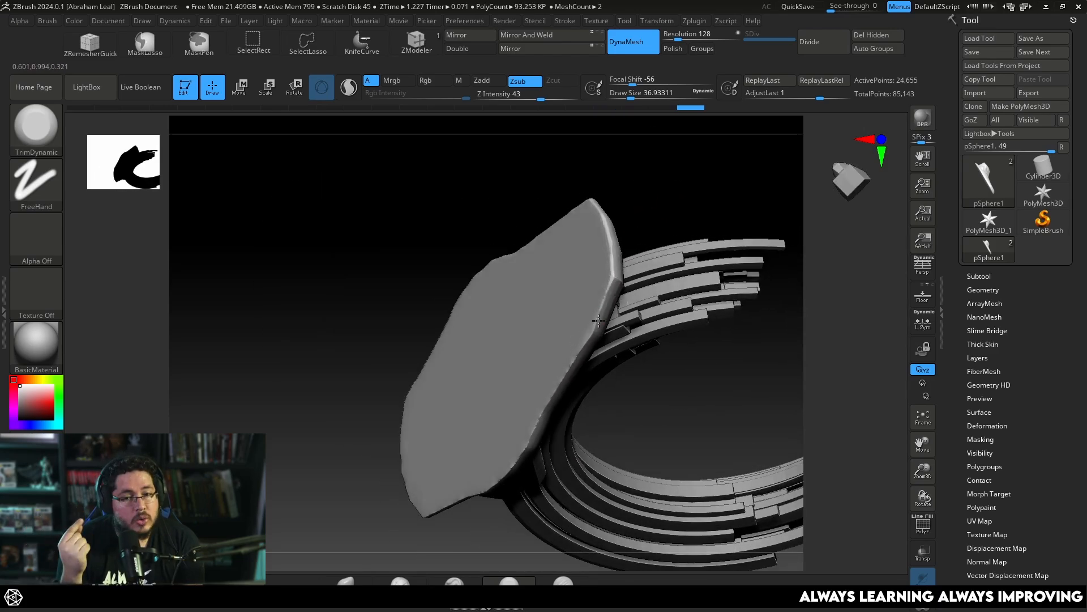
right_drag(549, 389, 582, 258)
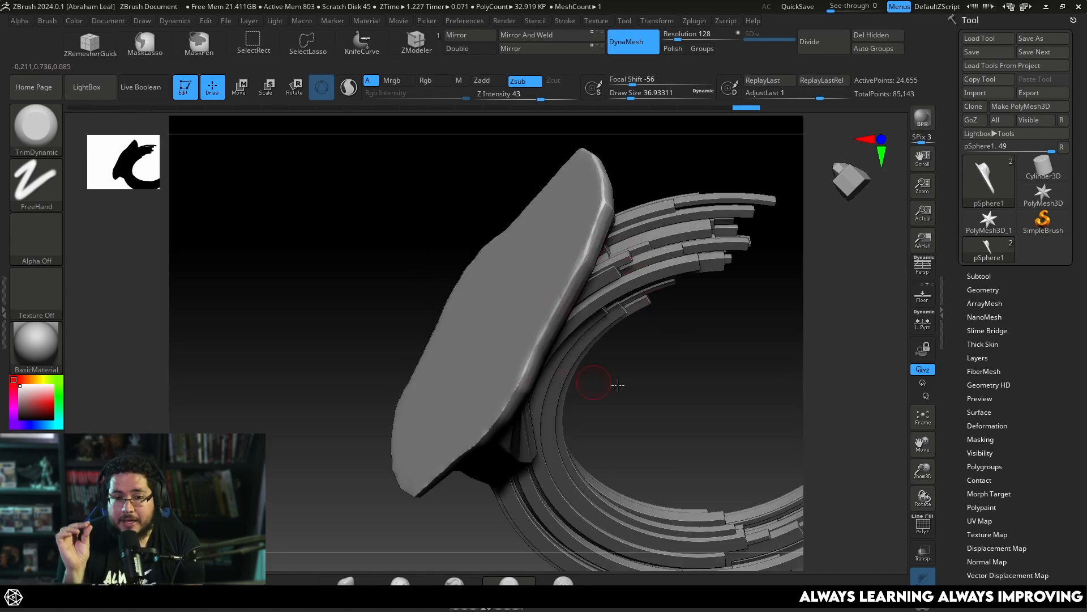
- Add first ClayBuildup strokes to the upper face of the base's mound with a draw size of about 71
right_drag(618, 385, 569, 250)
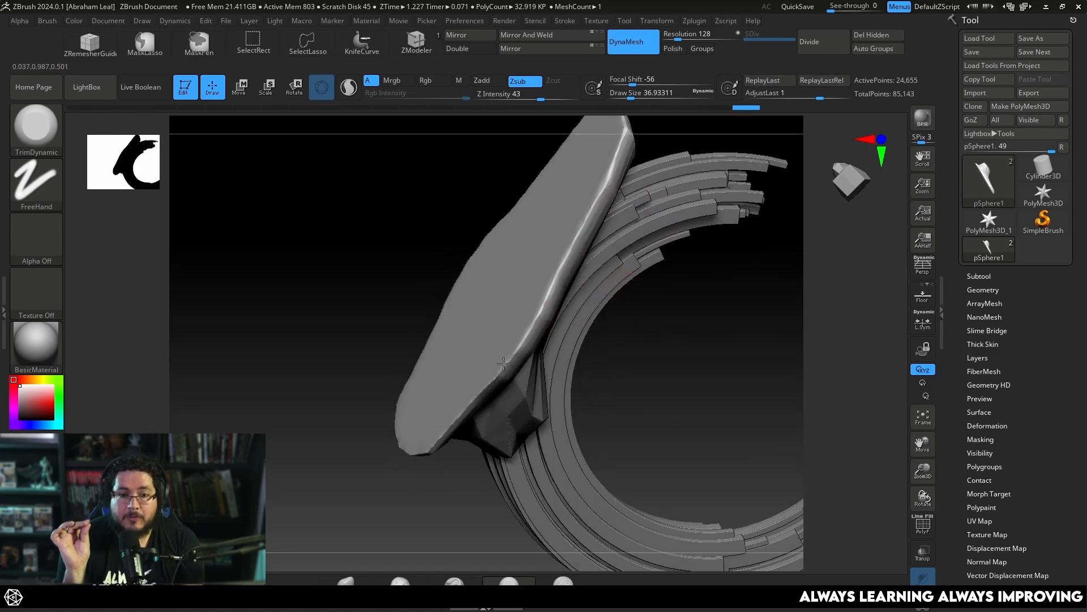
right_drag(478, 393, 502, 341)
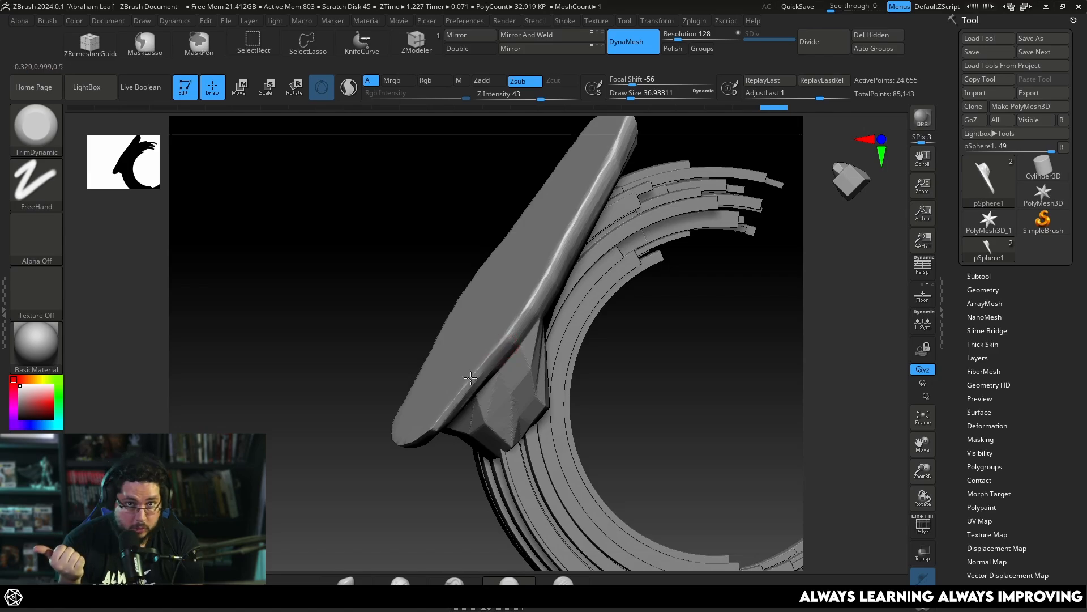
right_drag(464, 385, 306, 478)
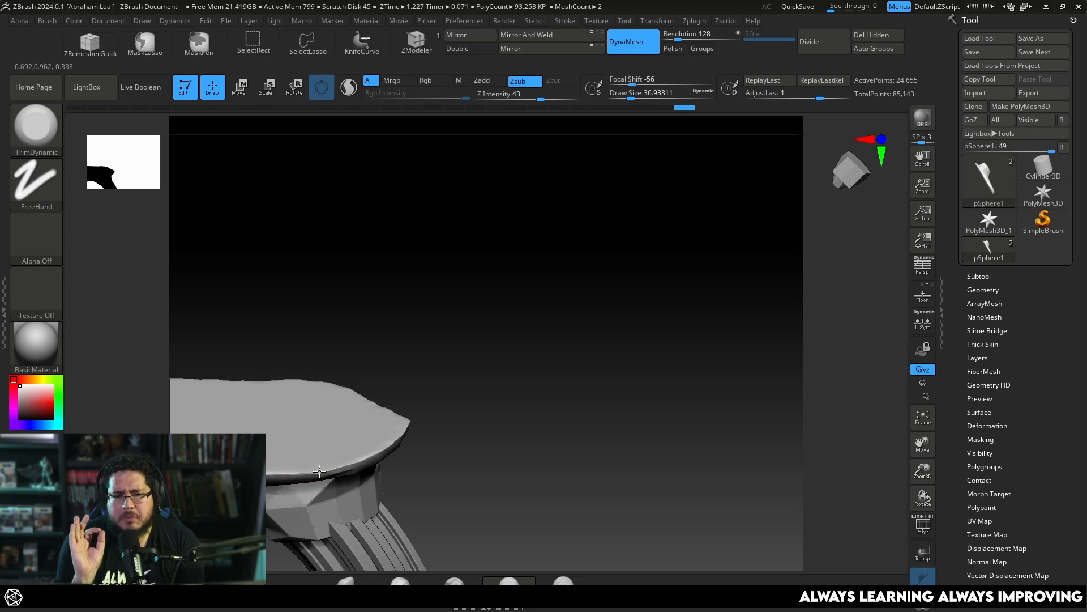
right_drag(375, 452, 395, 422)
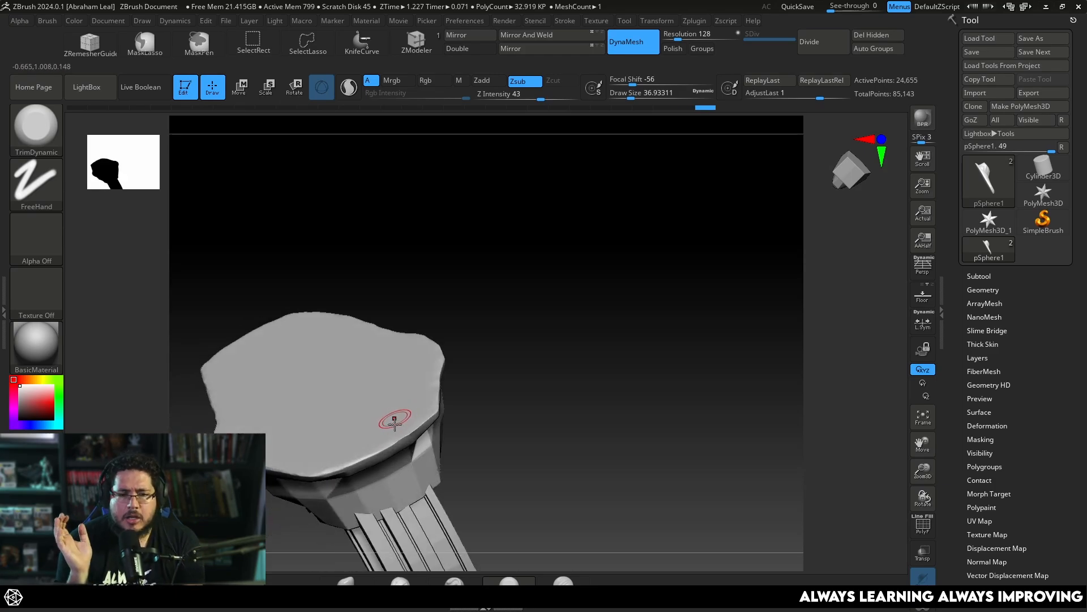
mouse_move(452, 392)
right_down()
mouse_move(441, 406)
mouse_move(641, 311)
mouse_move(512, 342)
mouse_move(478, 381)
mouse_move(476, 372)
mouse_move(655, 432)
mouse_move(622, 306)
mouse_move(664, 296)
mouse_move(608, 229)
mouse_move(657, 245)
mouse_move(634, 317)
right_up()
click(460, 382)
key(b)
key(c)
key(b)
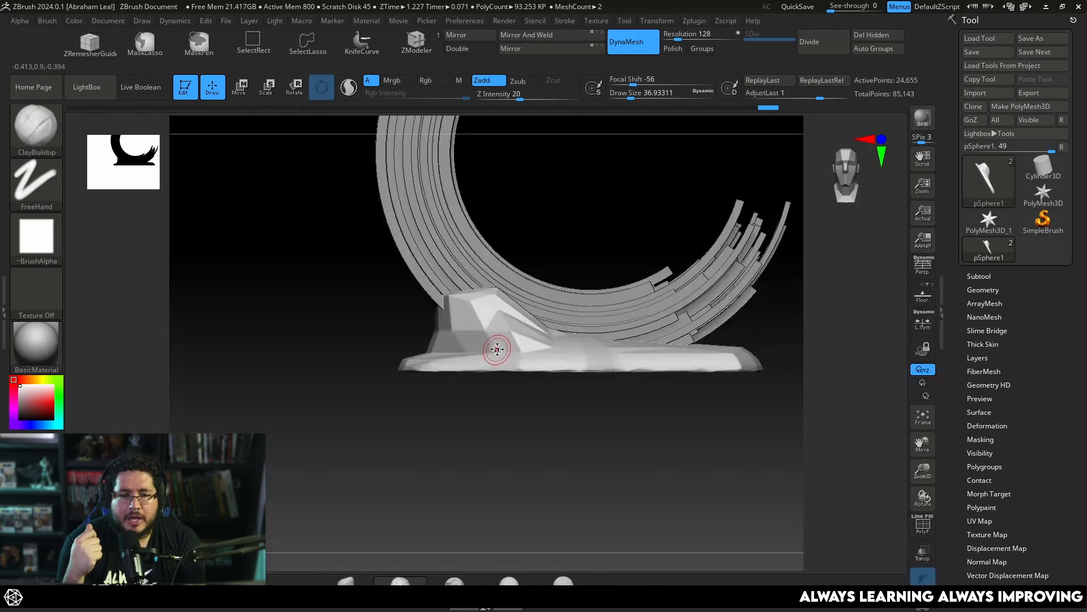
right_drag(514, 283, 493, 299)
key(space)
drag(462, 300, 484, 291)
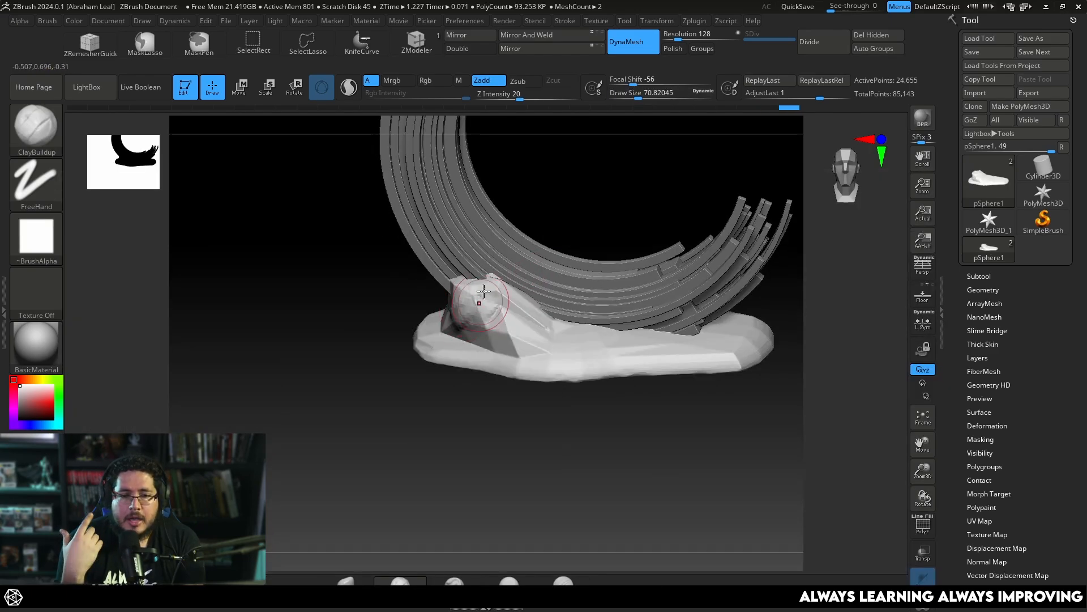
key(b)
key(m)
key(p)
key(ctrl+s)
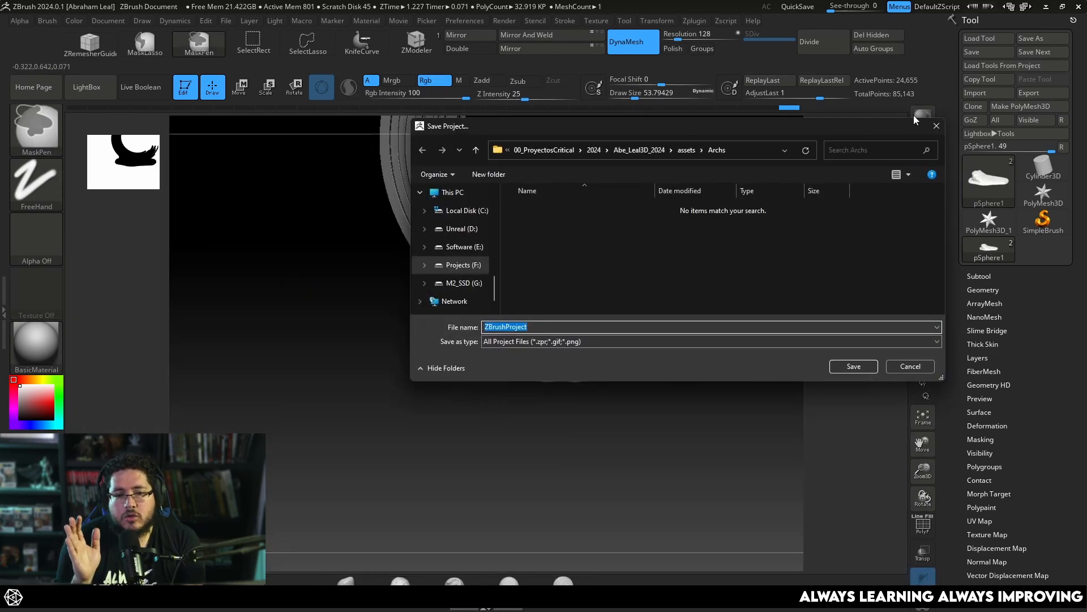
click(936, 125)
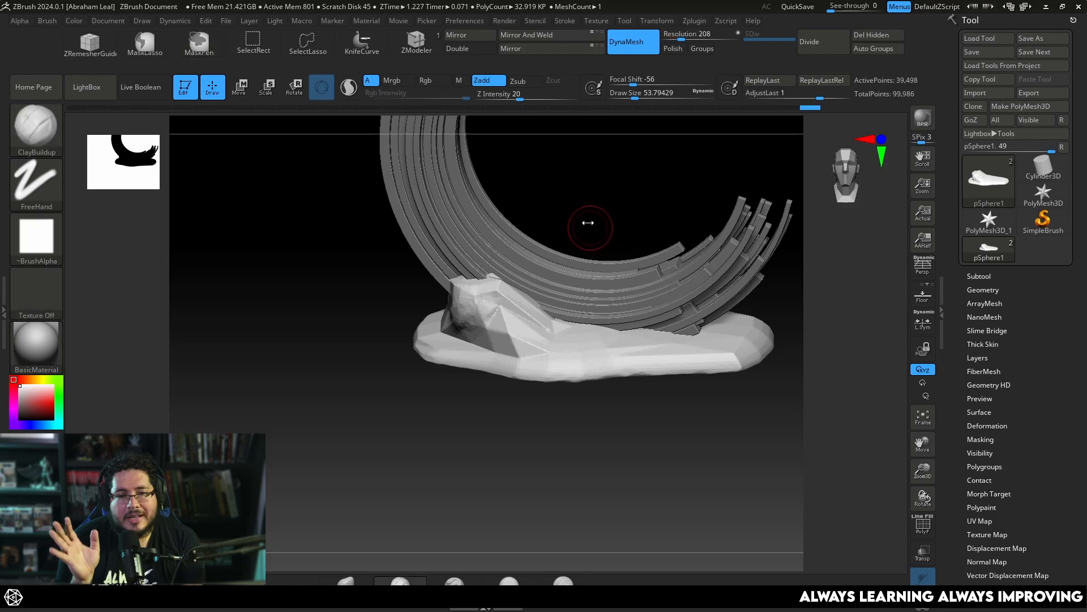
- Build up rocky ClayBuildup strokes over the mound's crest and down its slope, using a draw size of about 35 at the crest
click(487, 277)
key(space)
drag(498, 278, 490, 278)
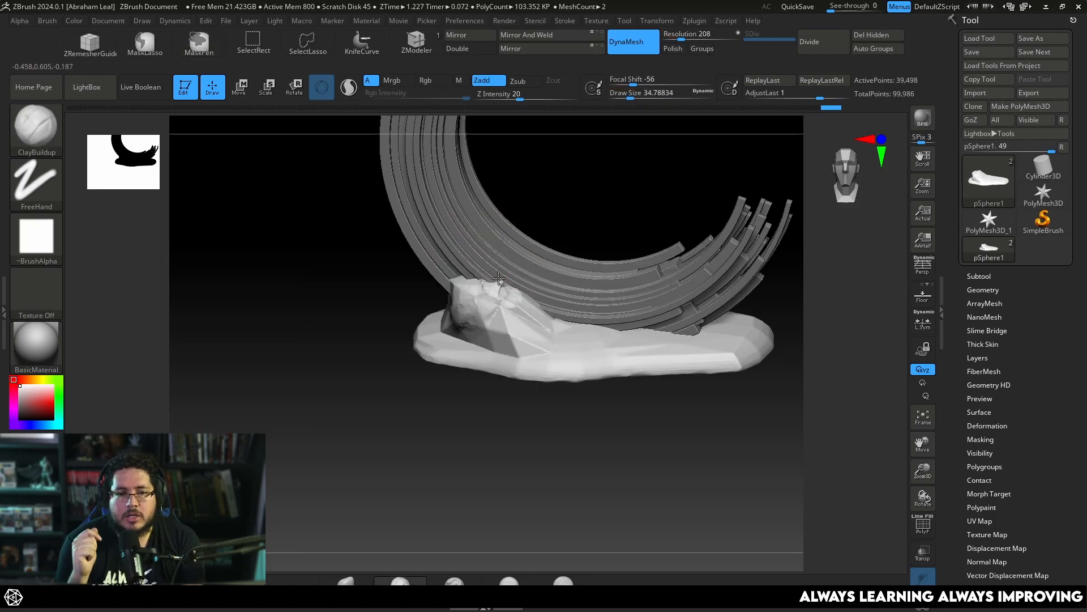
mouse_move(561, 327)
mouse_down()
mouse_move(523, 333)
mouse_move(518, 310)
mouse_up()
key(space)
key(space)
key(space)
- Flatten the newly built clay on the front of the mound with TrimDynamic
key(b)
key(t)
key(d)
key(space)
mouse_move(524, 334)
mouse_down()
mouse_move(478, 320)
mouse_move(474, 289)
mouse_move(432, 318)
mouse_move(444, 311)
mouse_move(497, 354)
mouse_up()
- Return to ClayBuildup with a draw size of about 39 and add clay where the columns meet the mound's peak
key(b)
key(c)
key(b)
key(space)
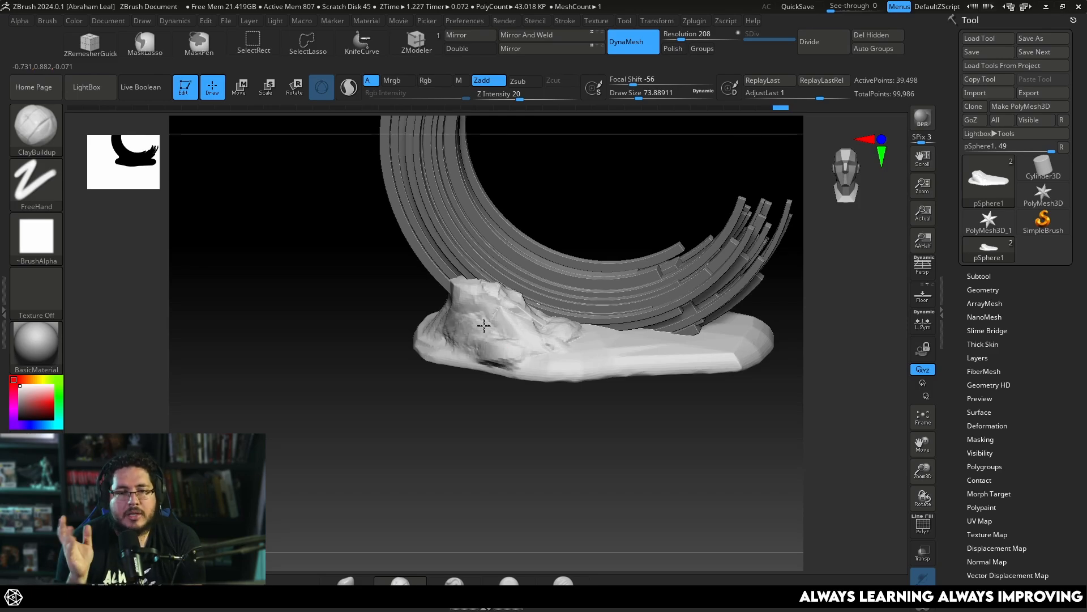
alt+drag(560, 456, 561, 397)
shift+drag(560, 397, 585, 385)
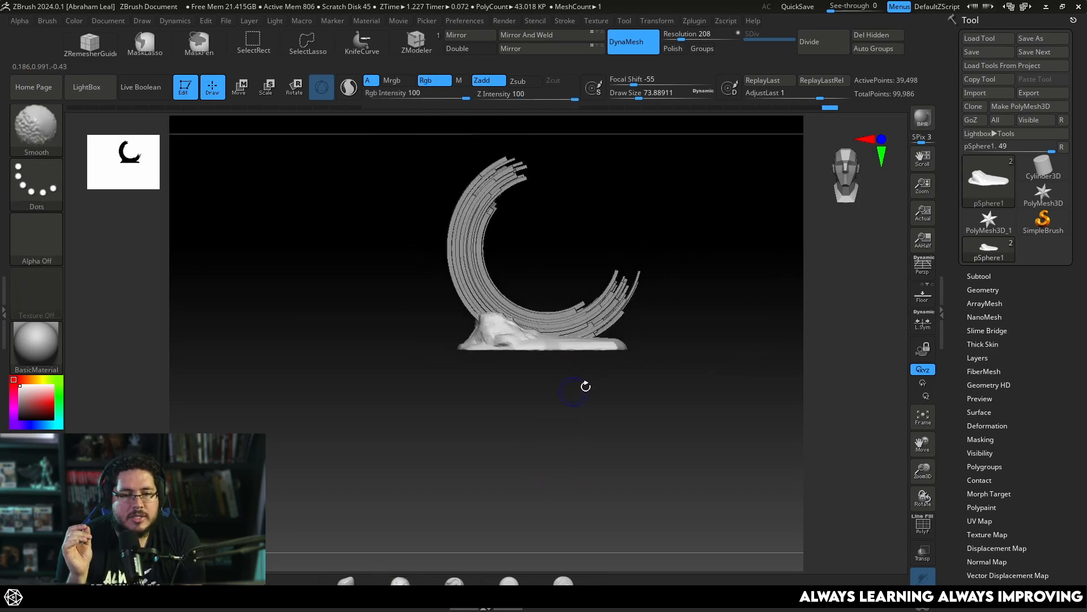
alt+drag(731, 346, 668, 411)
key(space)
drag(651, 410, 633, 410)
drag(713, 294, 680, 335)
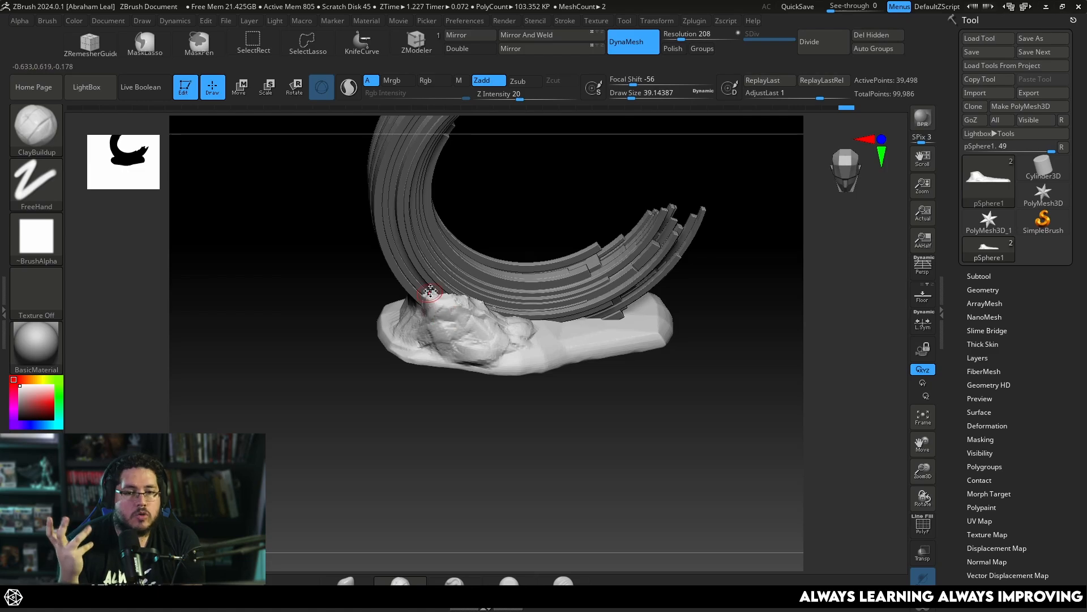
drag(430, 290, 428, 295)
- Build up rock volume with ClayBuildup around the mound's outer end and back side, enlarging the draw size to about 77
right_drag(441, 292, 414, 303)
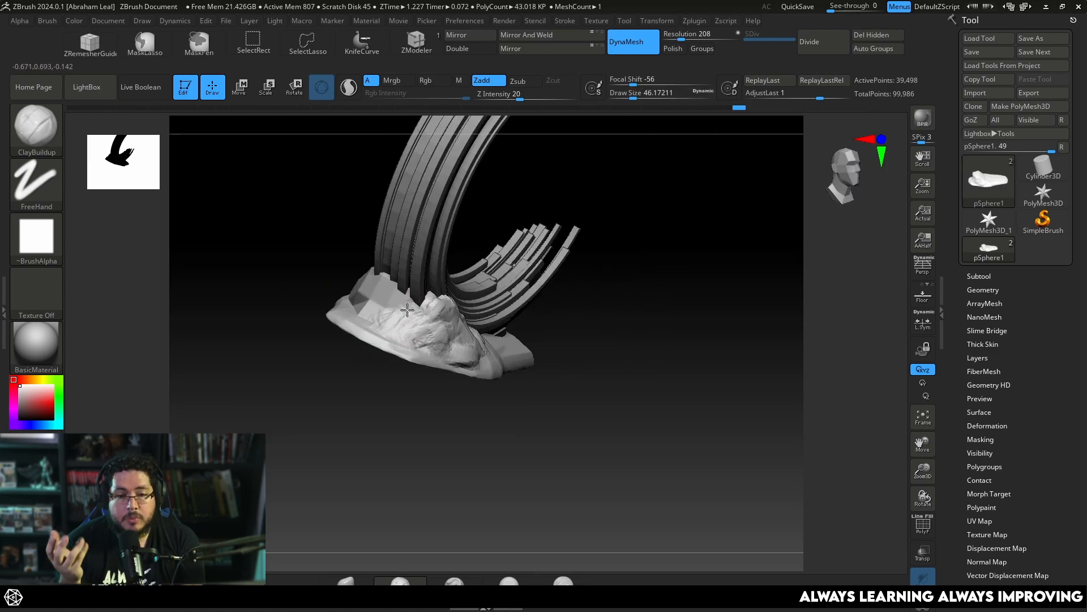
drag(392, 271, 381, 267)
key(space)
mouse_move(373, 265)
mouse_down()
mouse_move(390, 305)
mouse_move(359, 293)
mouse_move(357, 307)
mouse_up()
mouse_move(356, 306)
right_down()
mouse_move(328, 278)
mouse_move(337, 367)
mouse_move(342, 283)
right_up()
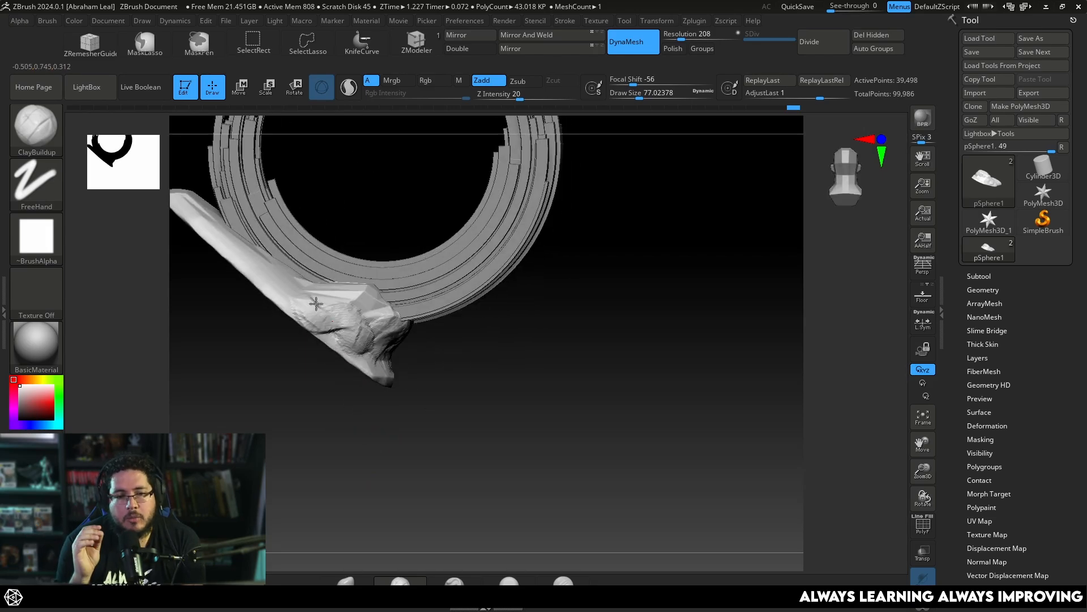
right_drag(432, 357, 449, 472)
- Trim the rough clay on the mound's back side into planes with TrimDynamic at a draw size of about 104
key(b)
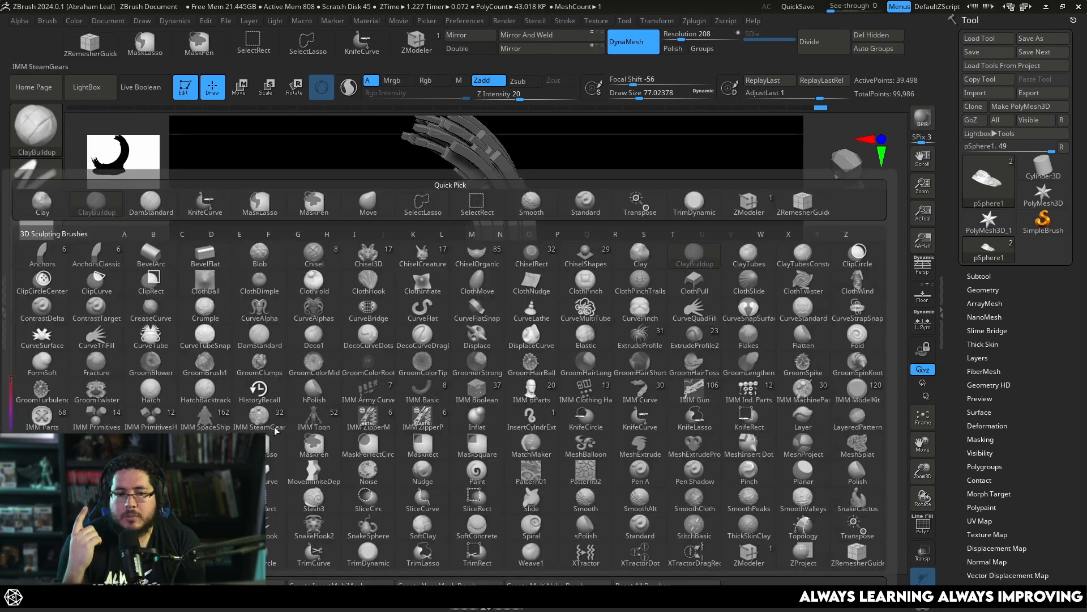
key(t)
key(d)
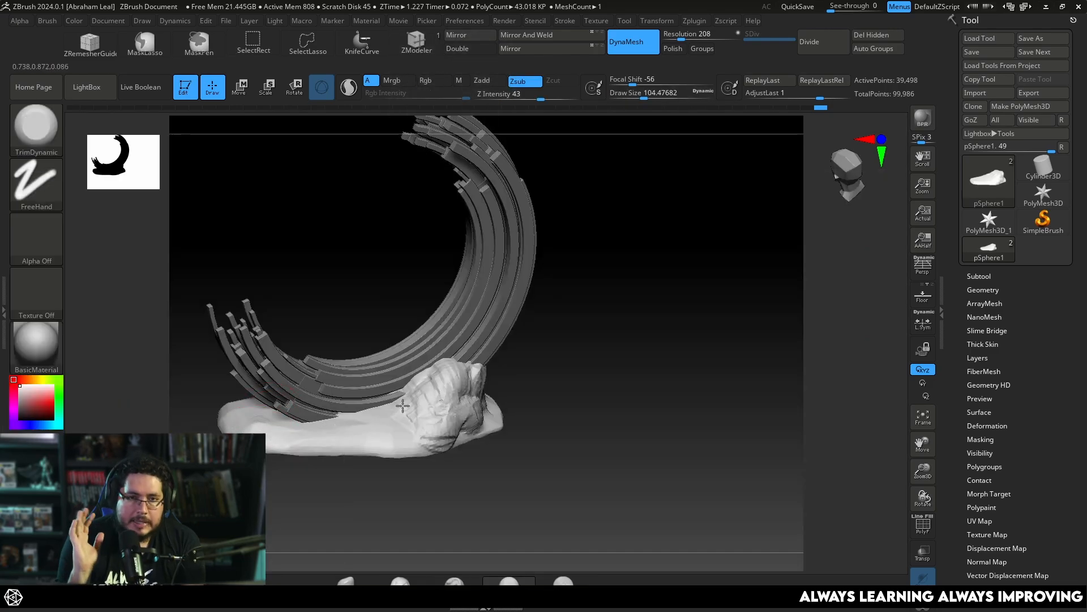
right_drag(467, 434, 468, 378)
drag(468, 376, 412, 388)
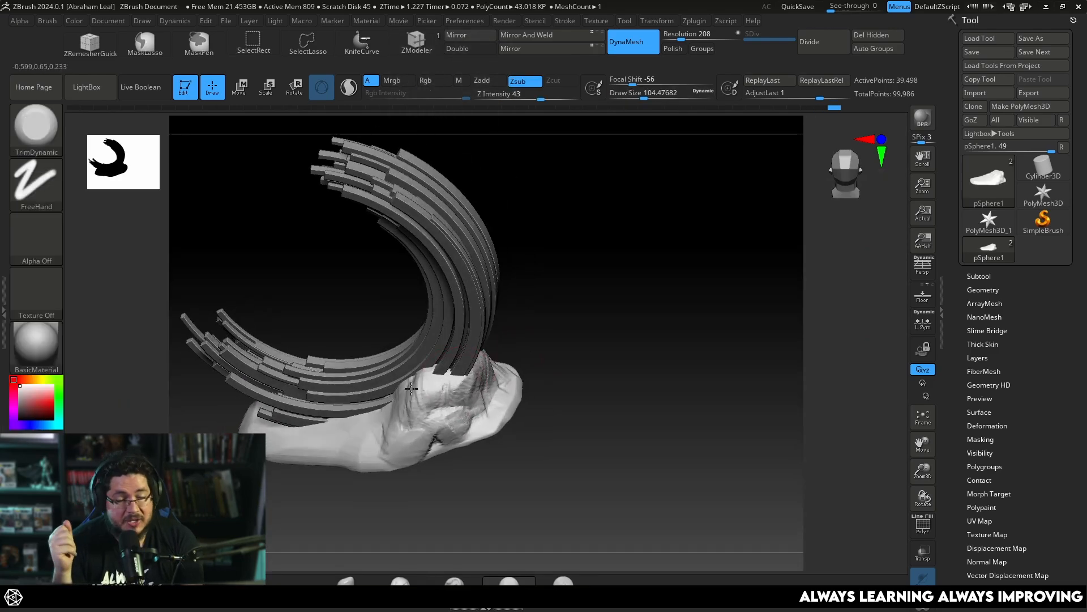
drag(411, 442, 460, 420)
right_drag(443, 424, 463, 420)
- Smooth the mound and the low part of the base, and trim the transition between them with TrimDynamic
mouse_move(478, 389)
shift+mouse_down()
mouse_move(492, 396)
mouse_move(519, 373)
shift+mouse_up()
right_drag(519, 373, 535, 383)
shift+drag(536, 382, 533, 329)
right_drag(651, 334, 583, 331)
mouse_move(615, 283)
shift+mouse_down()
mouse_move(633, 226)
mouse_move(646, 223)
shift+mouse_up()
right_drag(651, 238, 656, 314)
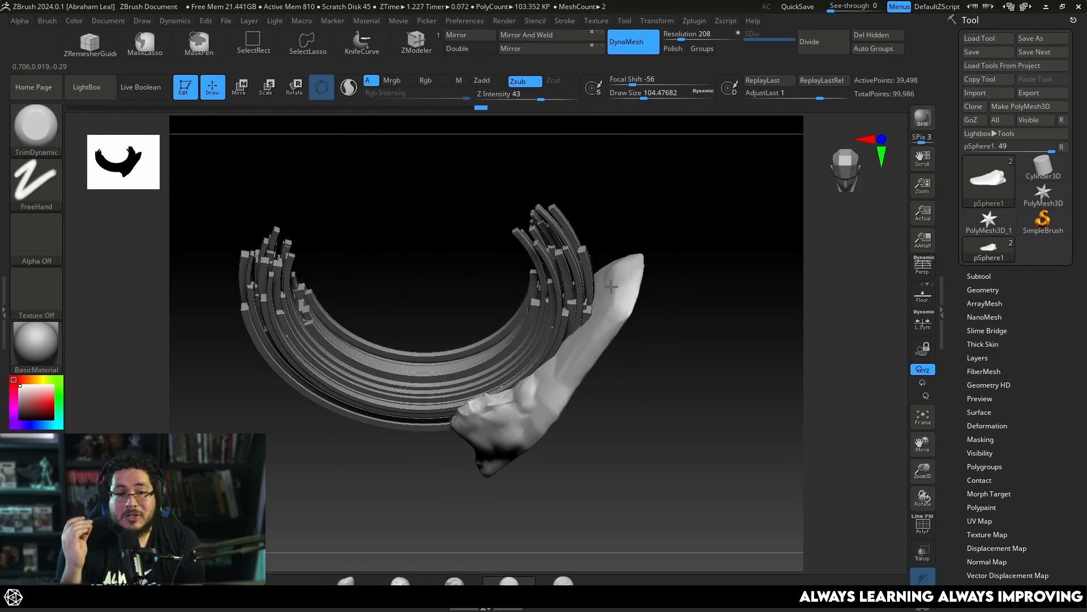
drag(585, 342, 594, 317)
right_drag(648, 274, 651, 253)
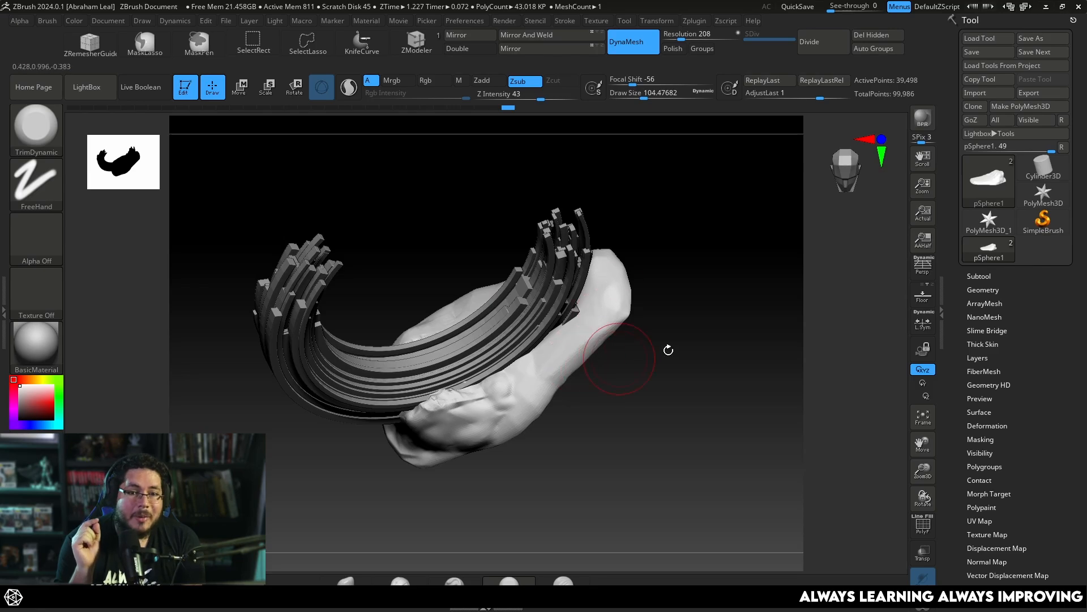
- Open NoiseMaker for the base's surface and frame the mound in its preview
shift+right_drag(669, 349, 498, 337)
shift+drag(435, 272, 451, 252)
ctrl+right_drag(471, 338, 665, 218)
alt+right_drag(702, 368, 706, 318)
drag(959, 426, 959, 285)
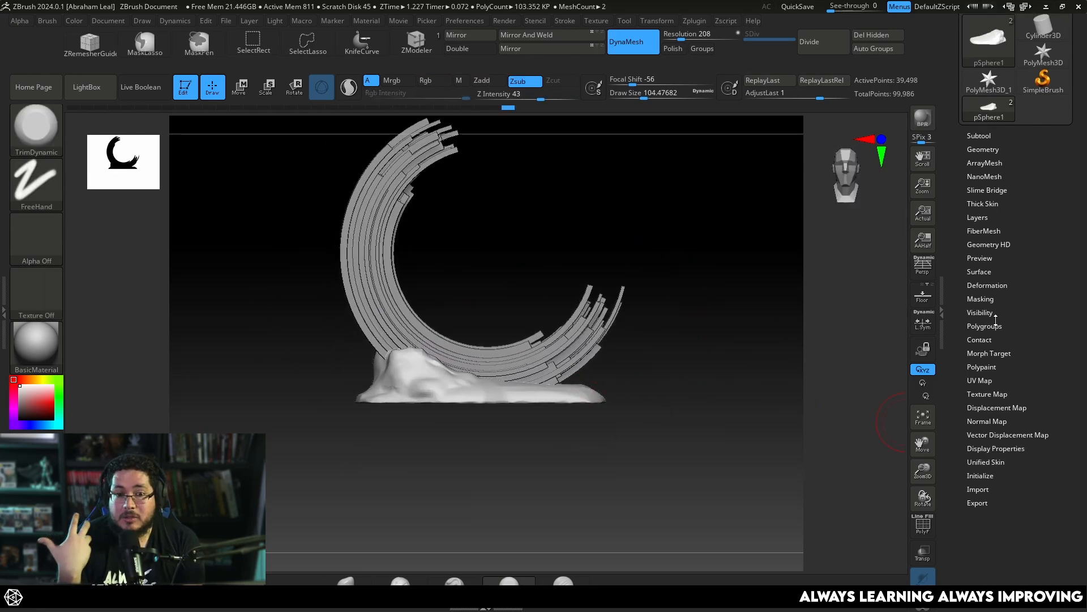
click(986, 271)
click(984, 285)
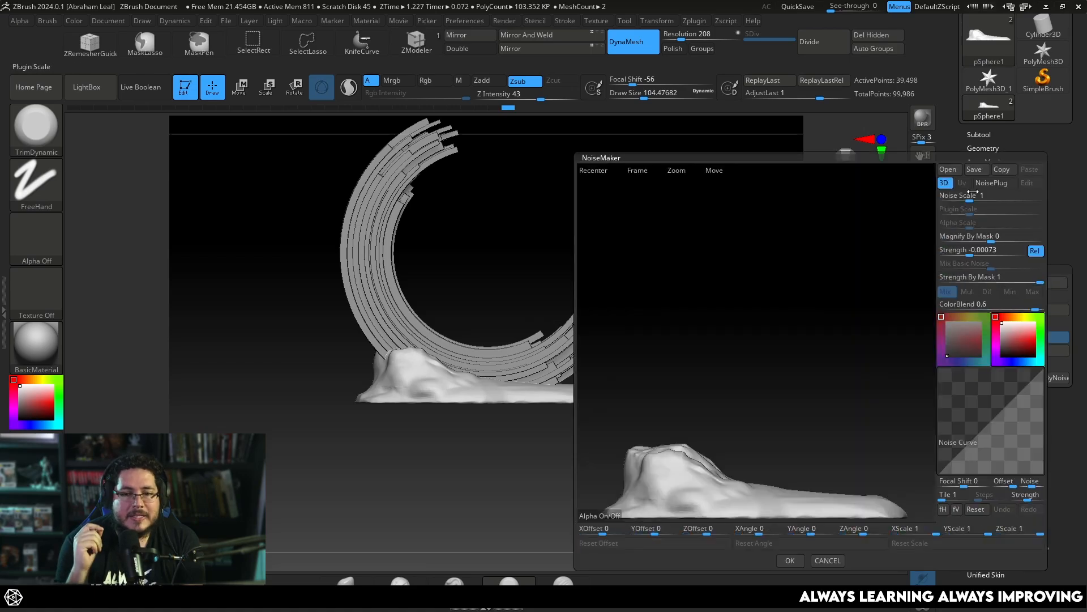
alt+drag(785, 372, 845, 251)
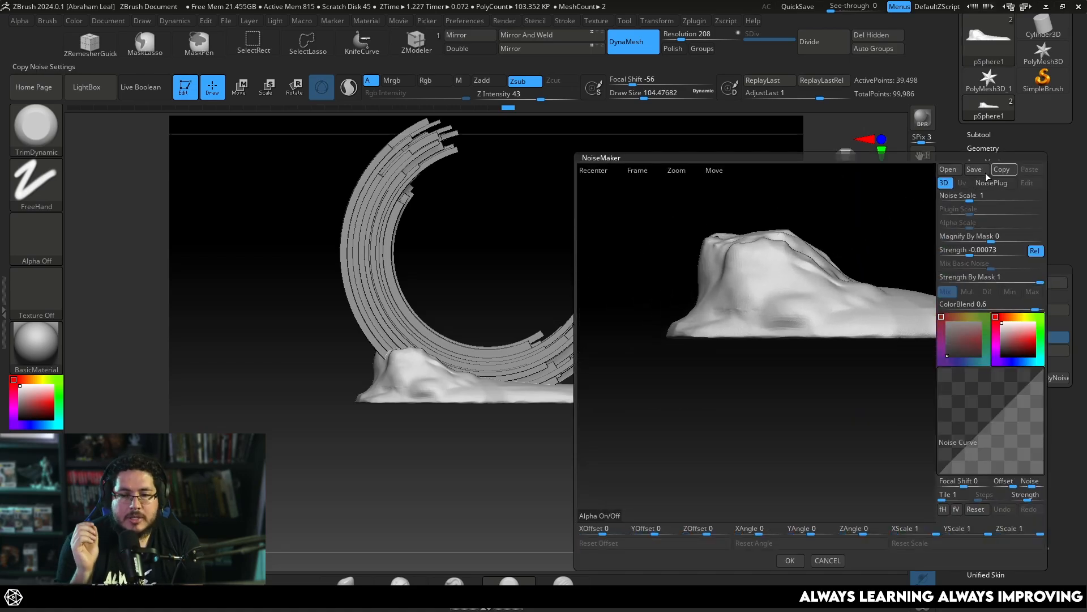
- Apply the Granite NoisePlug noise to the base, with Plugin Scale about 11.19 and Mix Basic Noise about 0.24
click(994, 182)
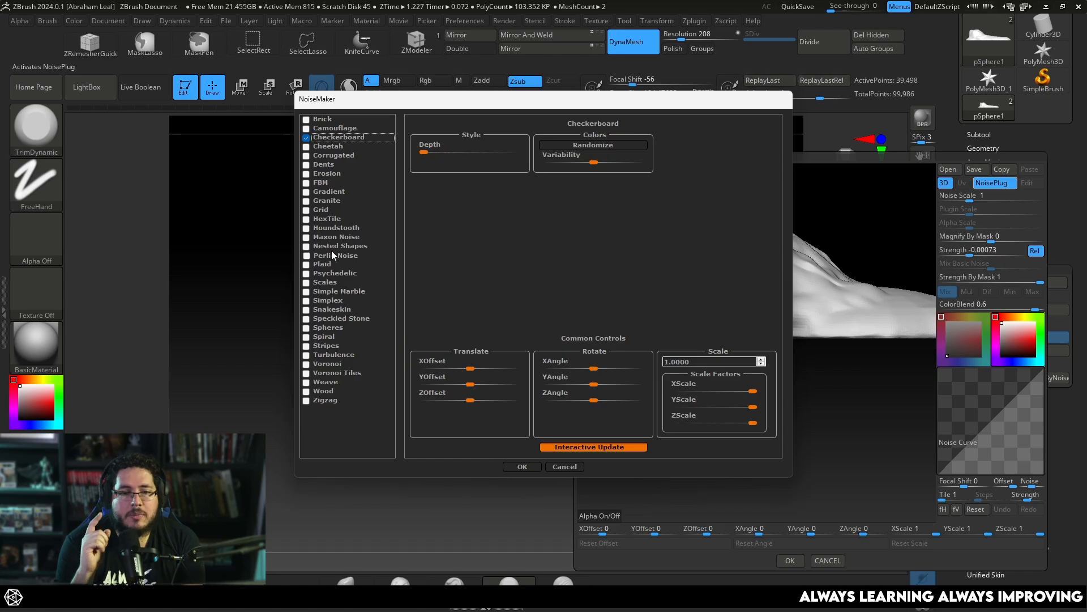
click(311, 202)
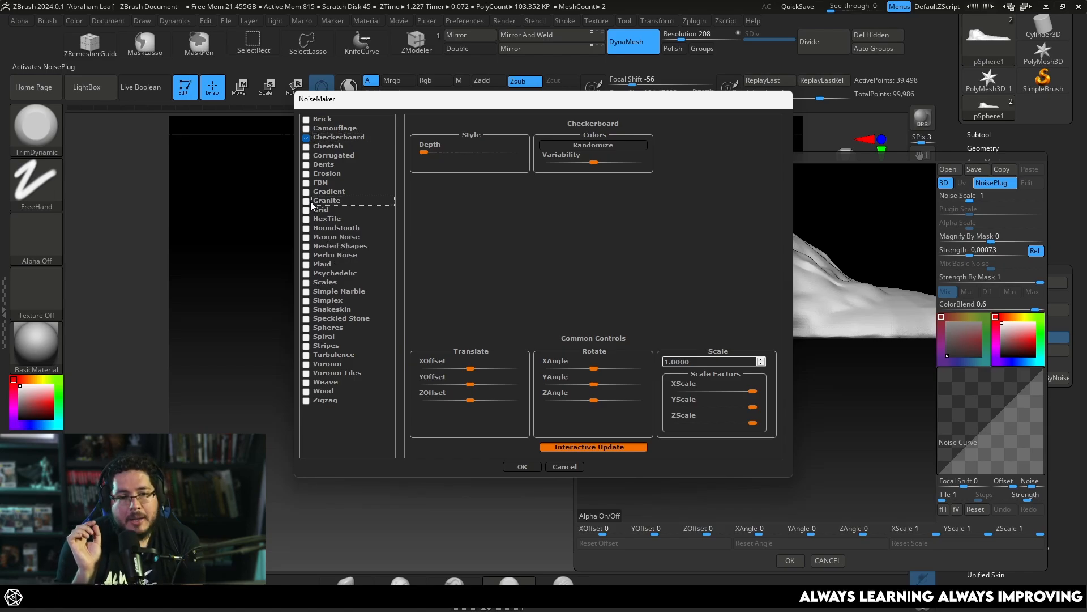
click(522, 466)
drag(970, 210, 986, 208)
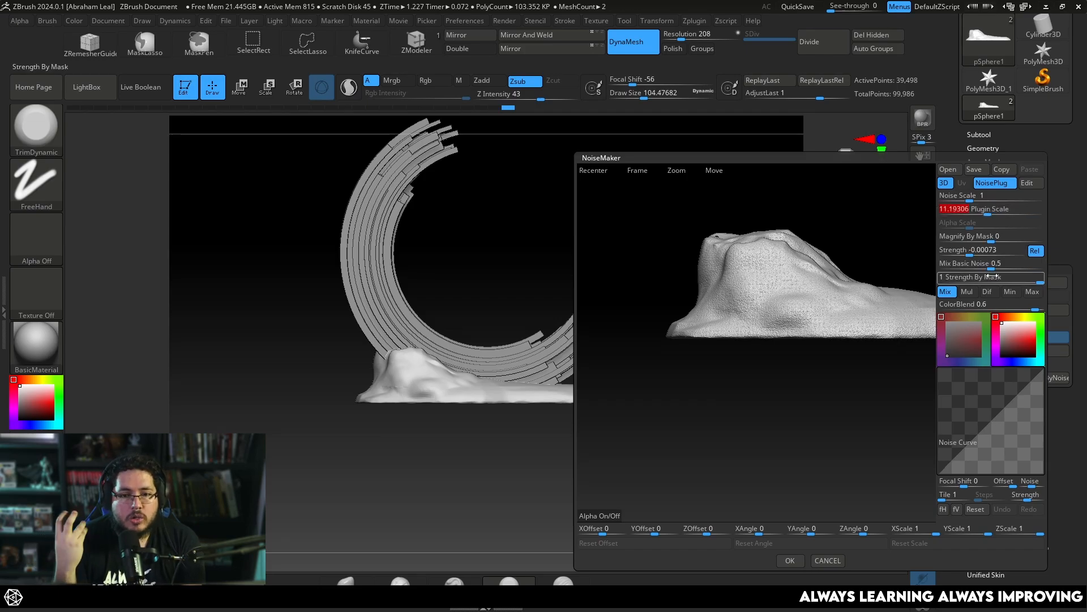
drag(988, 265, 964, 264)
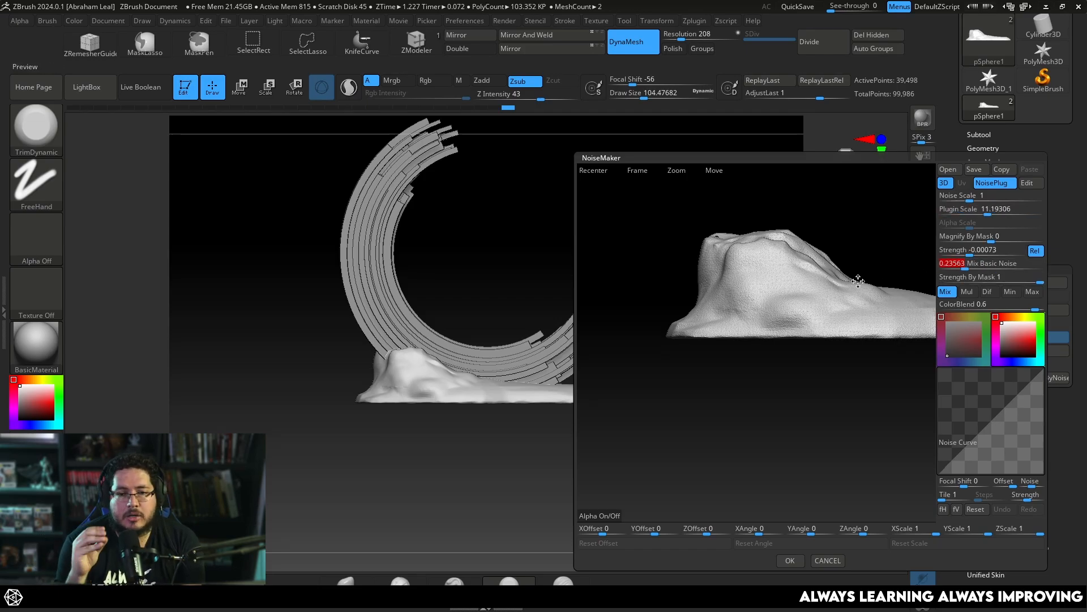
- Adjust the rock's surface noise to a Noise Scale of about 20, Plugin Scale of about 67.4 and Strength of -0.0012
alt+drag(863, 240, 877, 413)
alt+drag(826, 386, 828, 246)
alt+drag(651, 425, 761, 311)
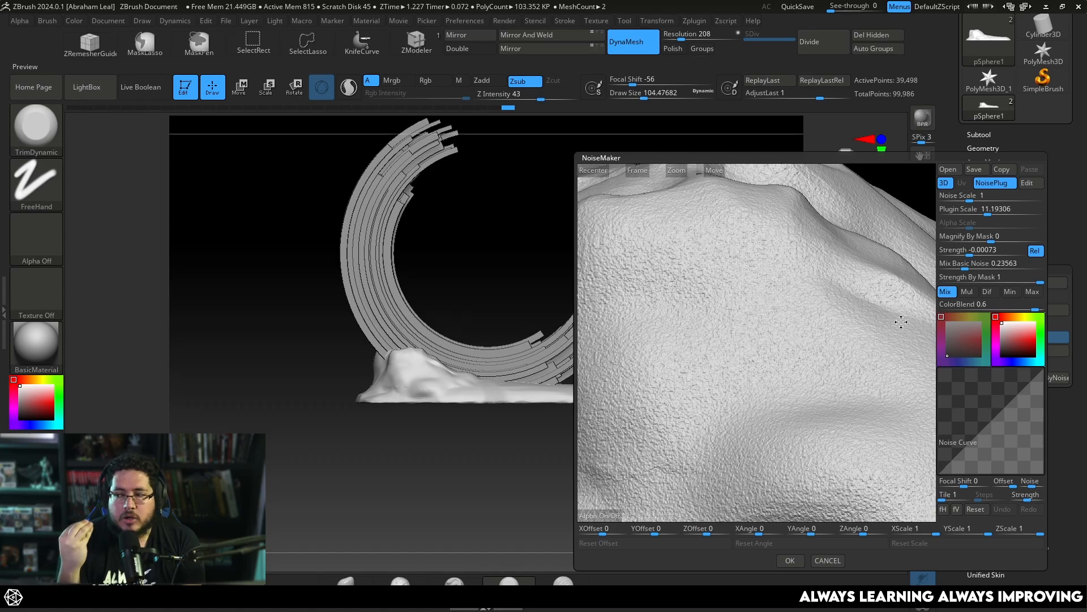
click(982, 209)
drag(998, 211, 987, 210)
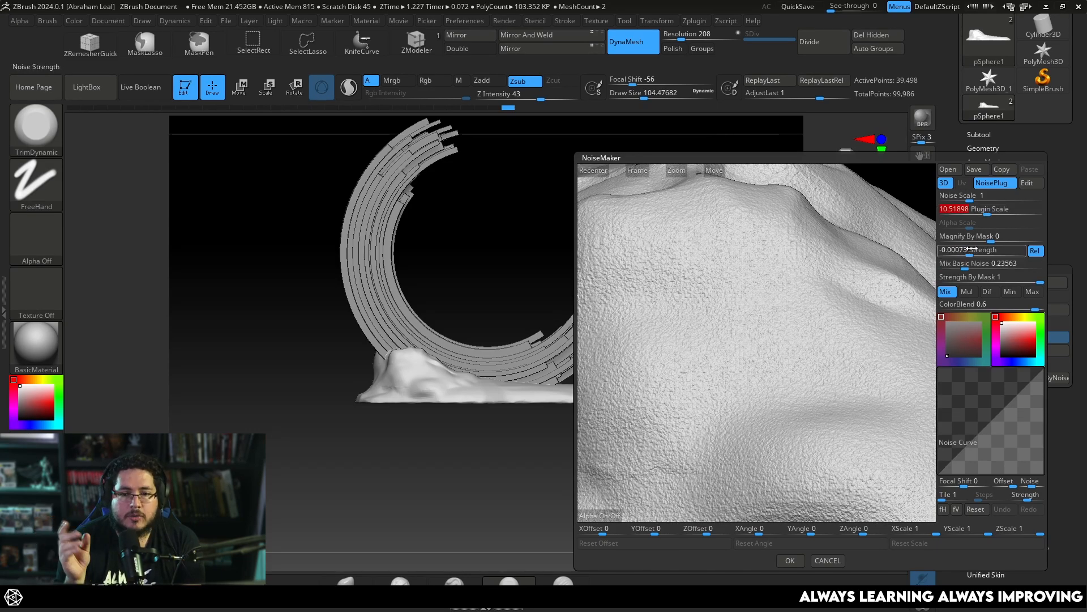
drag(970, 250, 967, 249)
drag(975, 200, 986, 201)
mouse_move(988, 211)
mouse_down()
mouse_move(1001, 211)
mouse_move(993, 199)
mouse_up()
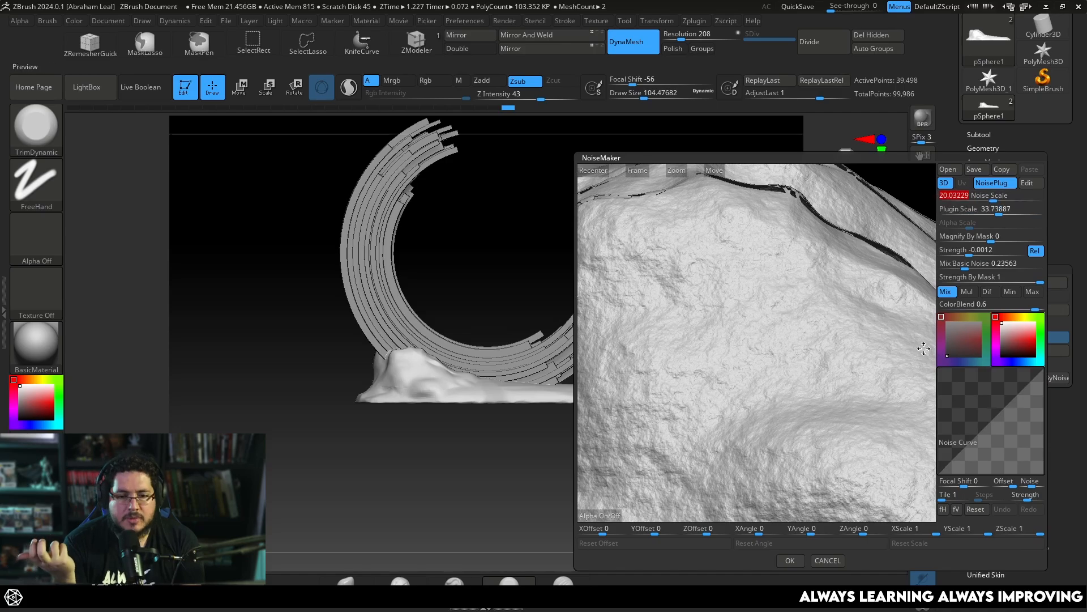
alt+drag(924, 348, 850, 225)
drag(999, 210, 1007, 211)
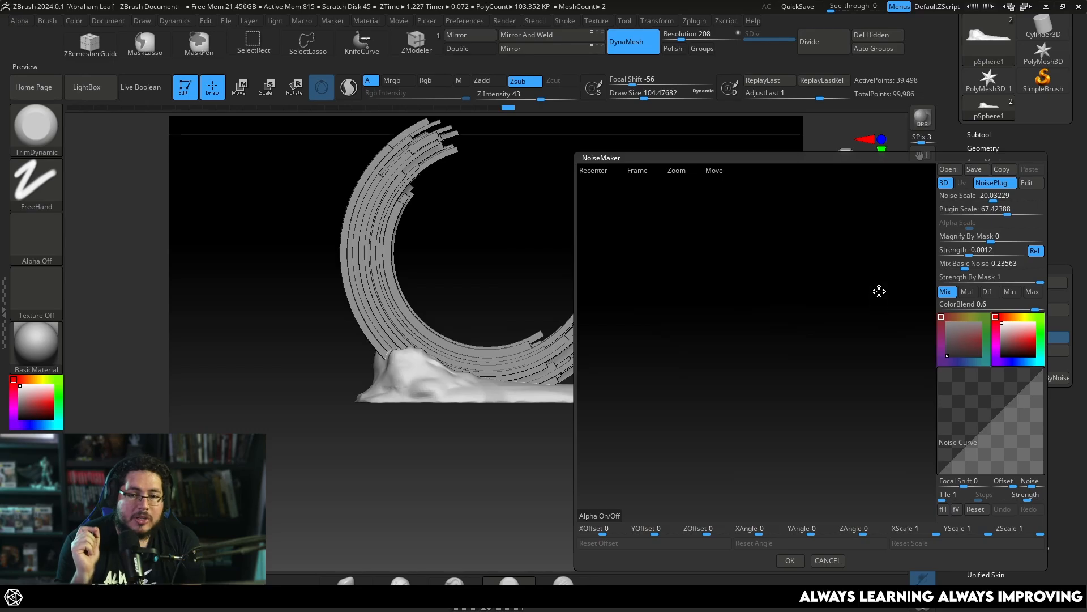
- Reshape the noise curve with added points that raise its lower part and flatten its middle, and accept the noise settings
drag(879, 291, 832, 366)
drag(965, 444, 966, 425)
drag(992, 403, 1023, 384)
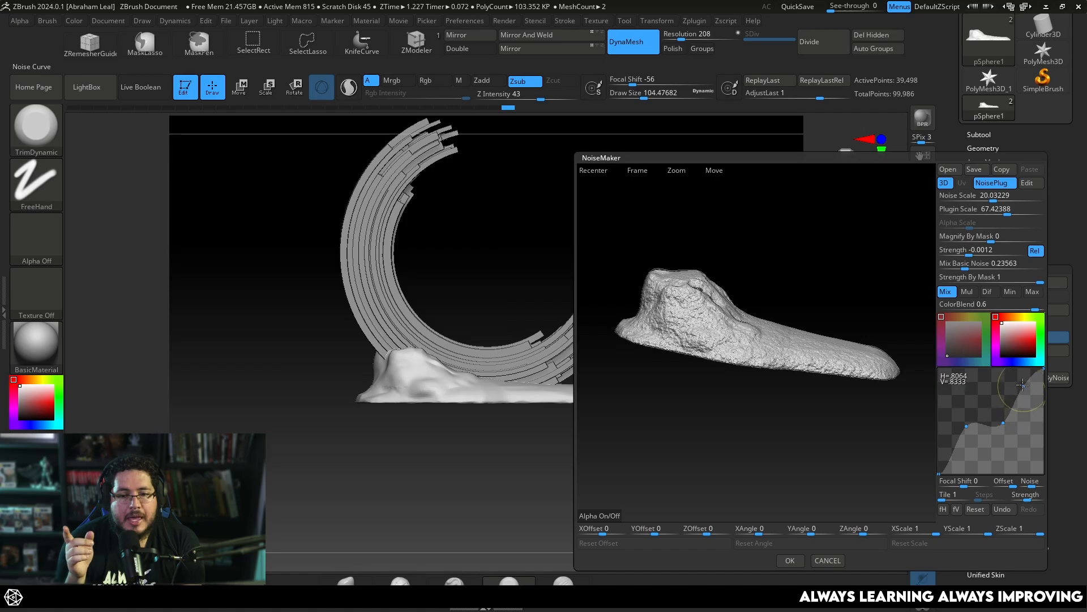
alt+drag(843, 281, 764, 314)
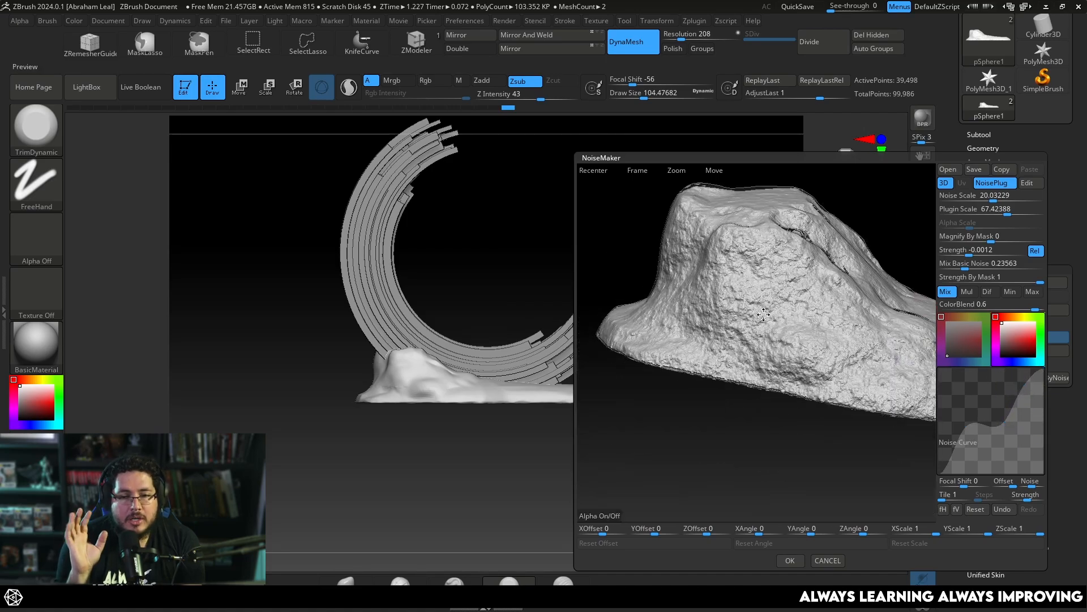
click(791, 561)
- Compare the rock base with and without the surface noise preview, viewing it from the front and from above
alt+drag(657, 478, 551, 237)
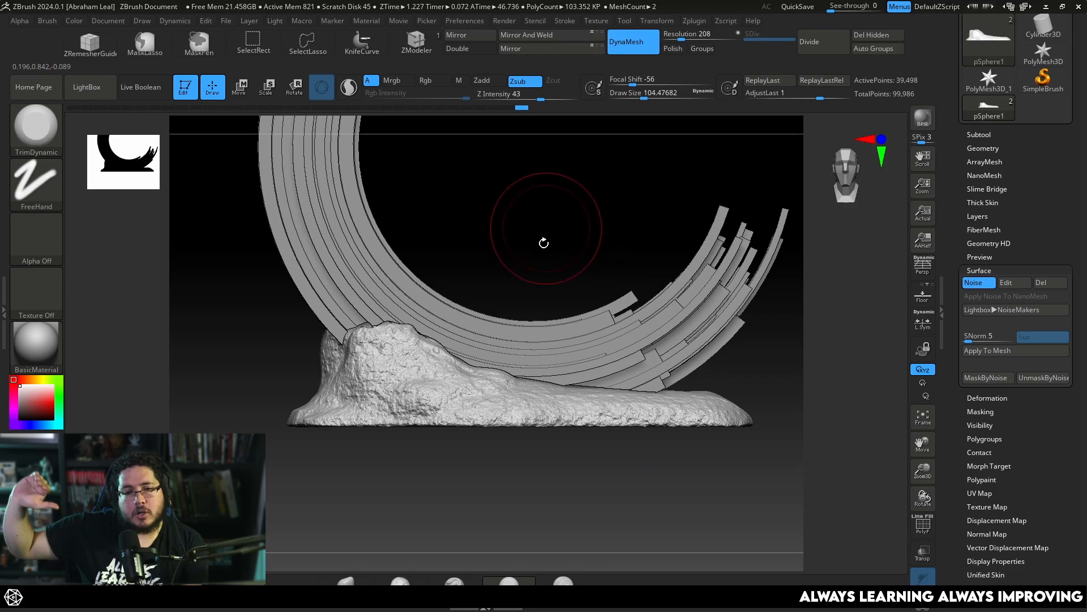
click(979, 287)
click(981, 283)
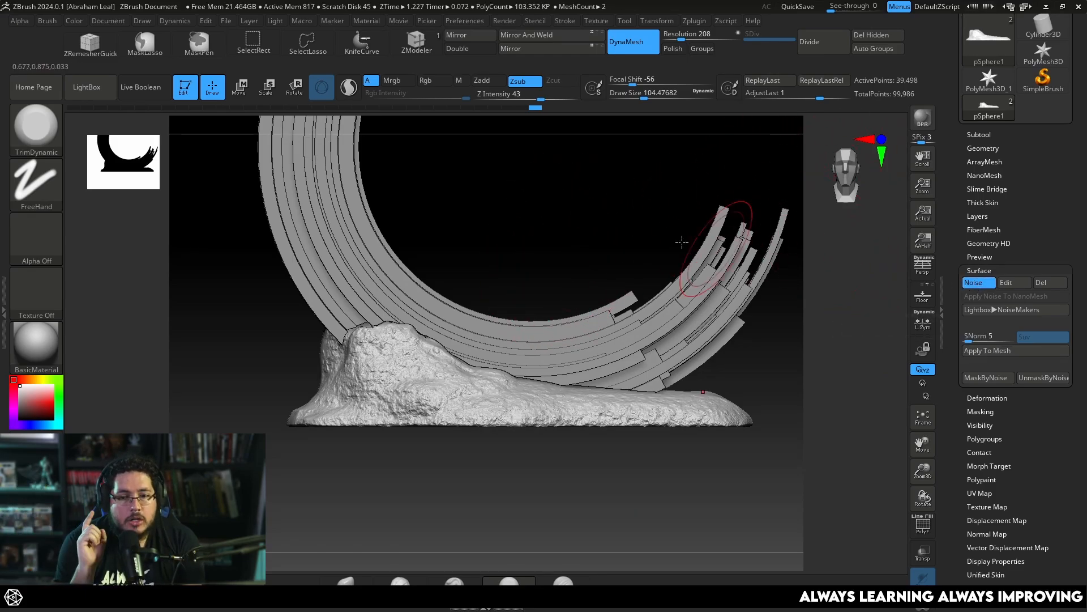
drag(682, 241, 649, 309)
click(972, 283)
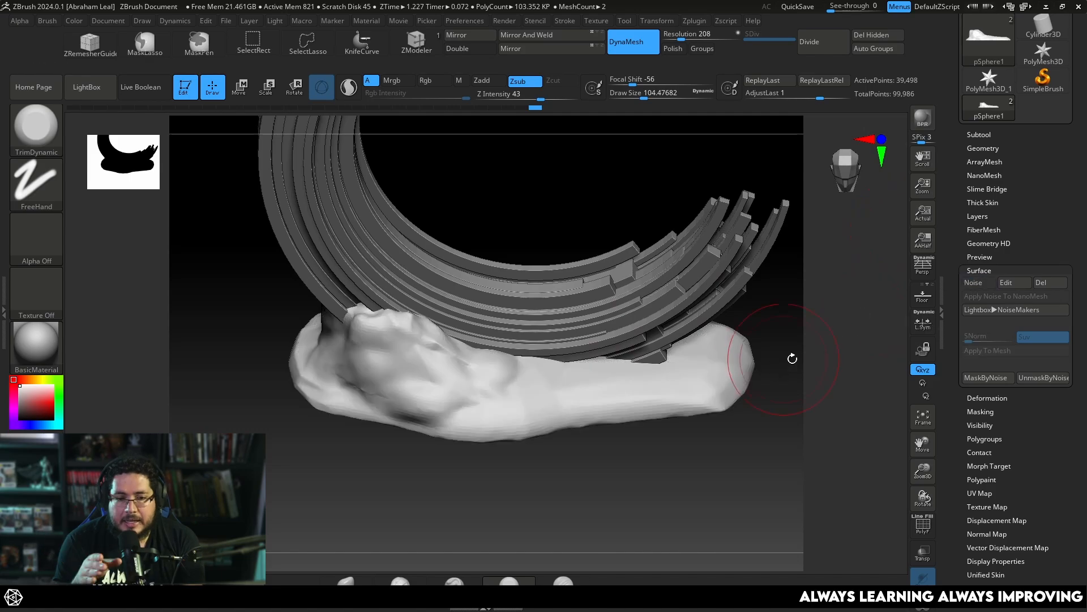
- Subdivide the rock base up to level 4 and apply the surface noise to the mesh
key(ctrl)
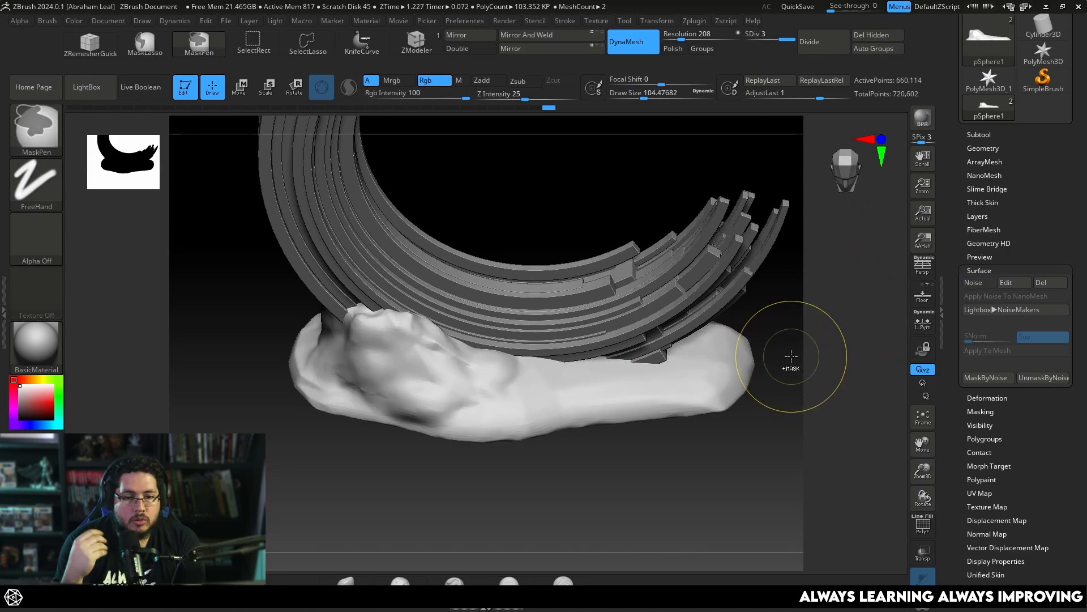
key(ctrl+d)
key(ctrl+d)
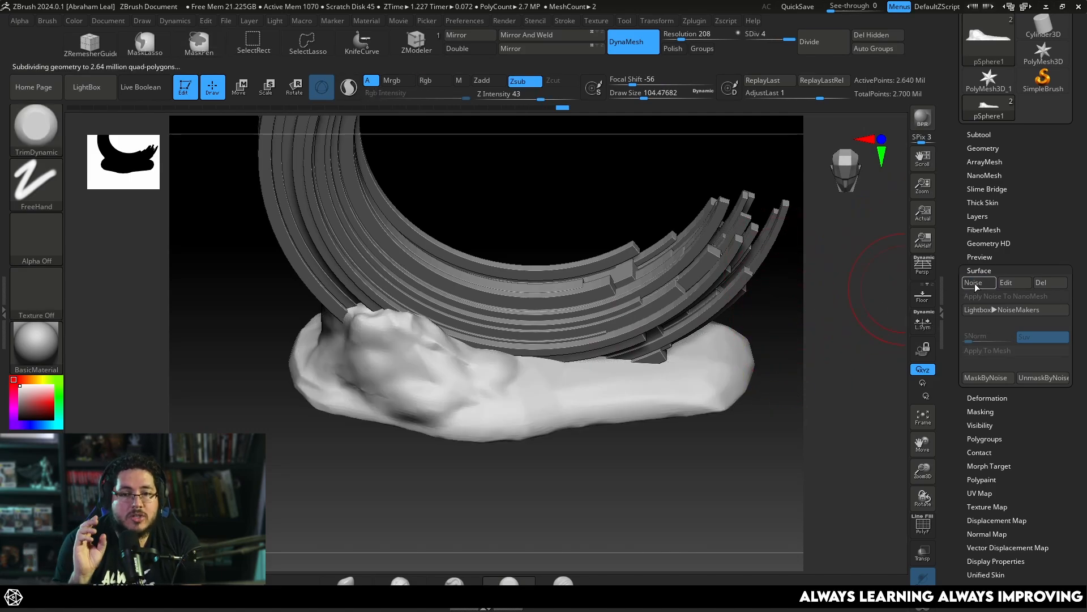
click(975, 282)
click(986, 351)
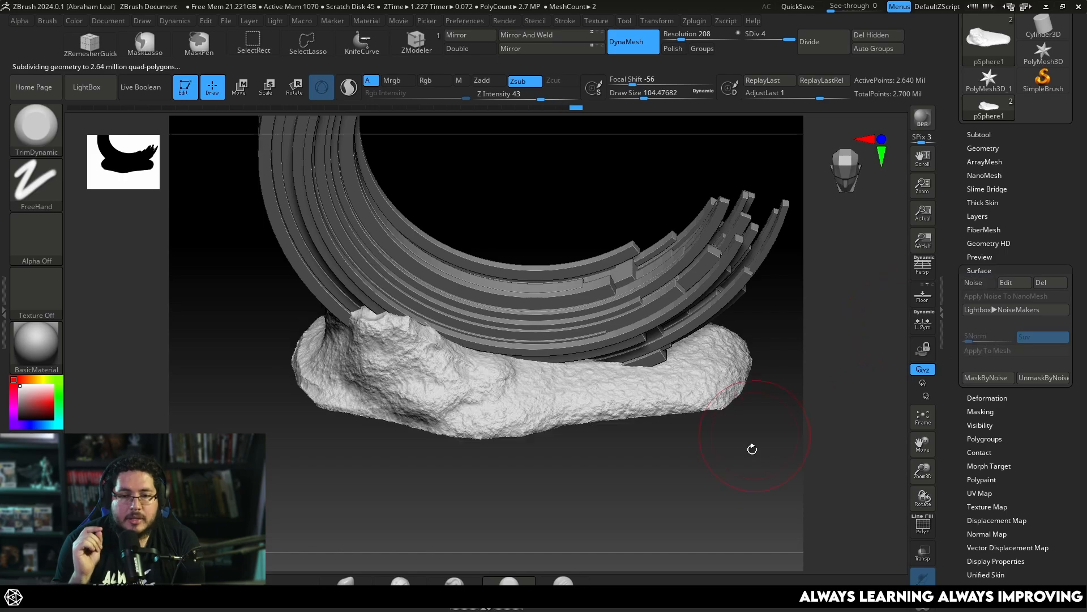
- Sculpt the rock between the two peaks with ClayBuildup, using draw sizes of about 12 and about 25
drag(753, 444, 778, 353)
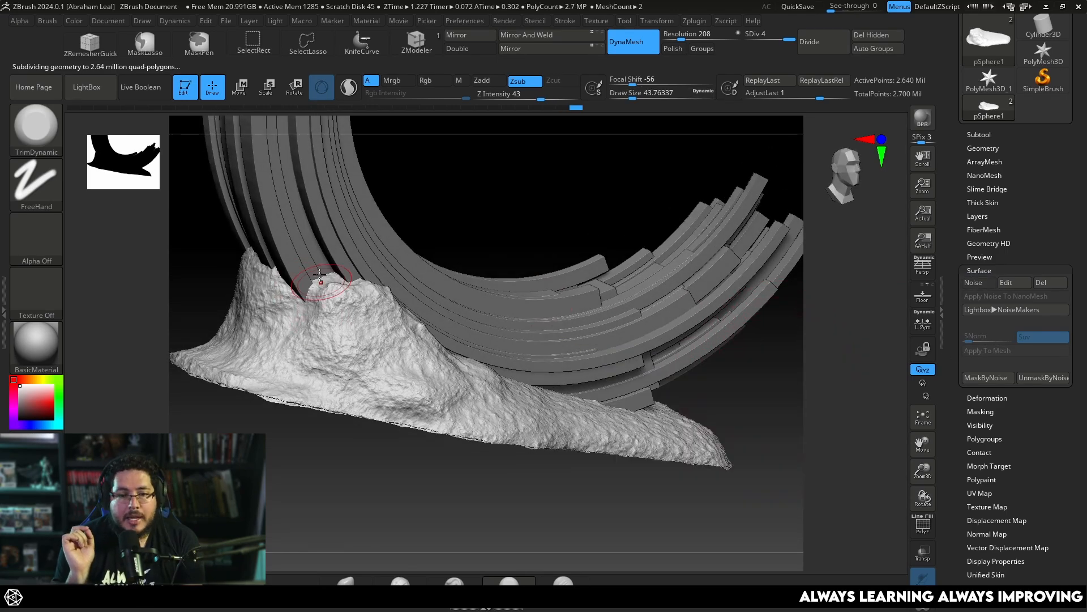
key(b)
key(c)
key(b)
key(space)
key(space)
drag(310, 294, 313, 293)
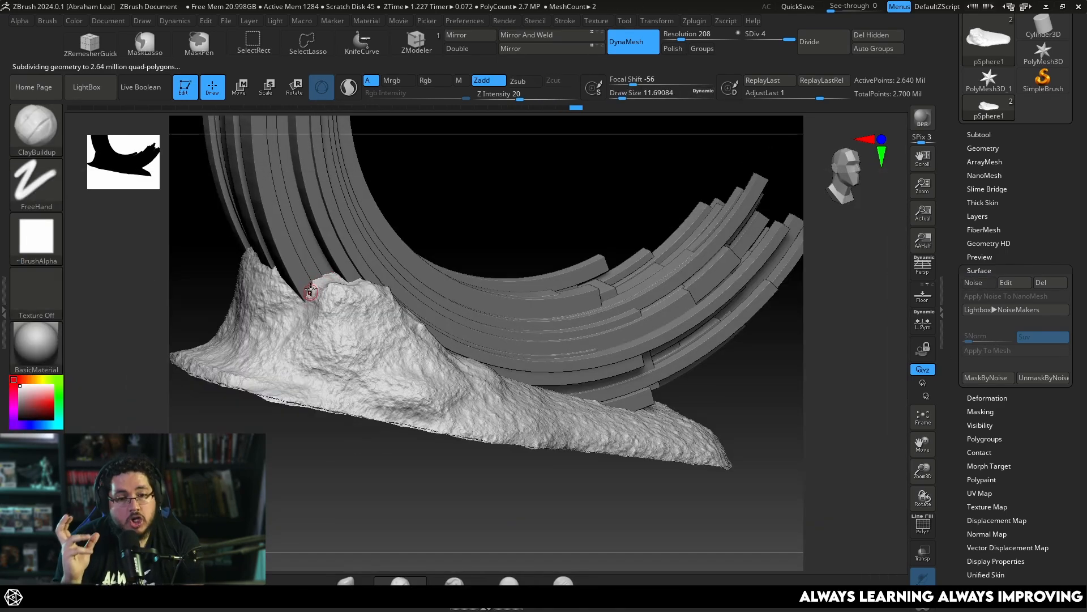
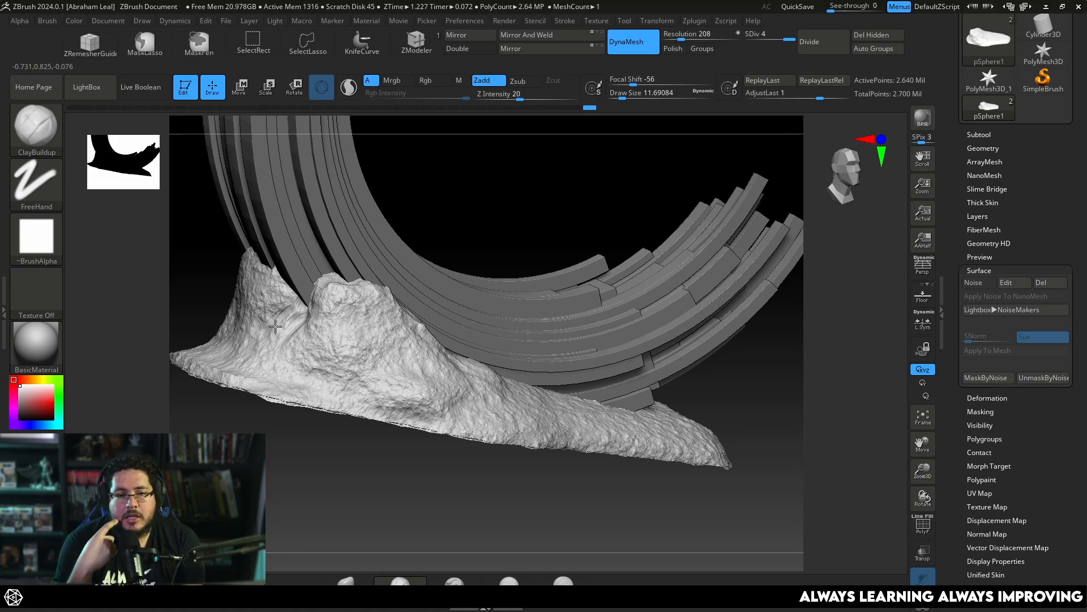
key(space)
drag(256, 332, 261, 331)
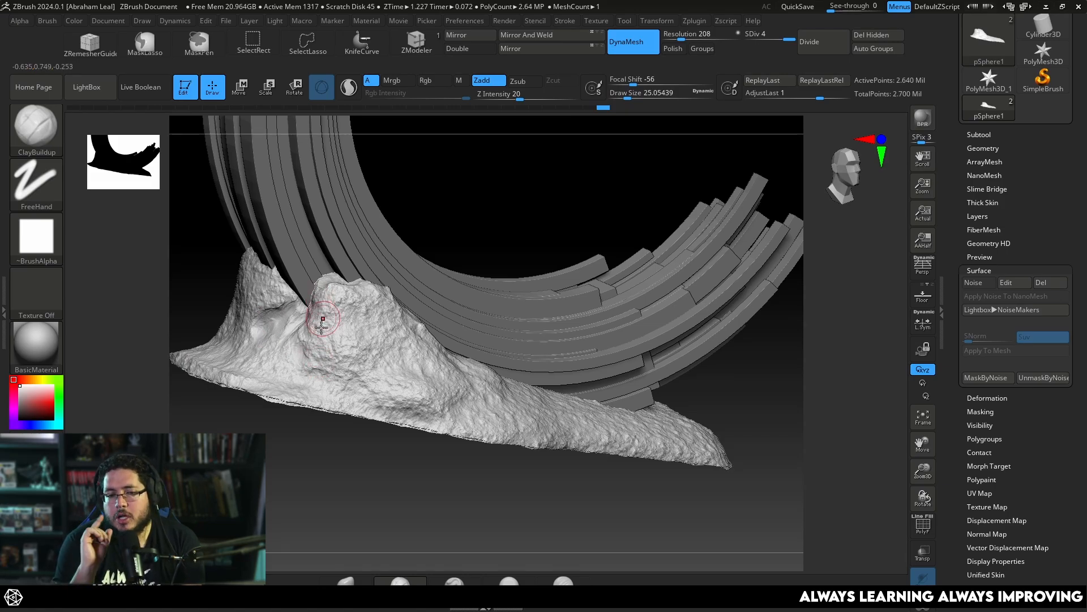
- Carve creases around the base of the front peak with DamStandard at a draw size of about 22
key(b)
key(d)
key(s)
key(space)
drag(310, 334, 303, 334)
key(space)
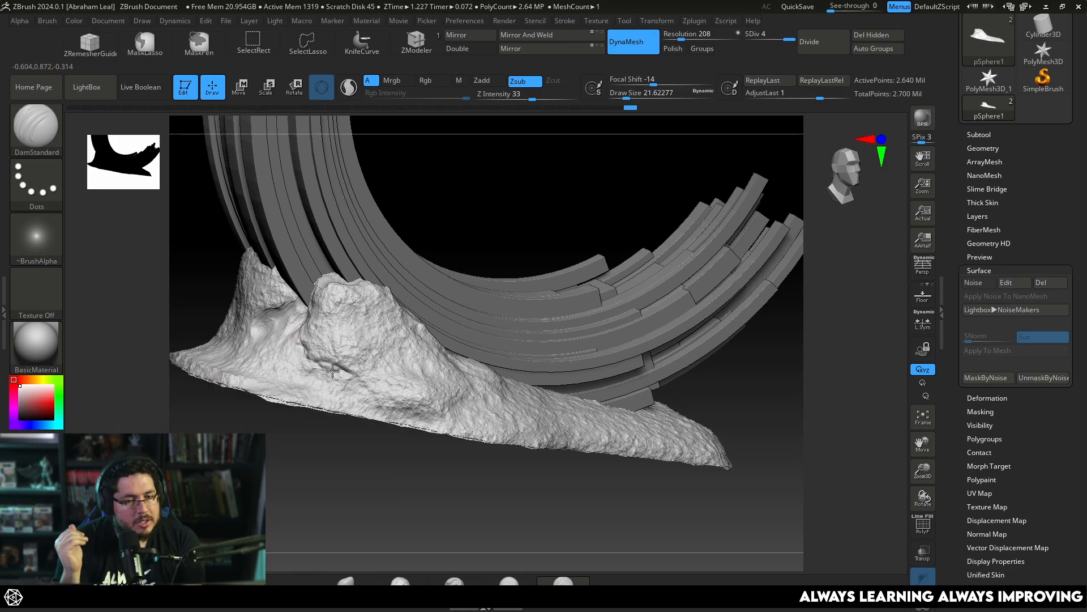
- Load the BIG03 crack brush from the marble damage brush folder in LightBox
click(103, 95)
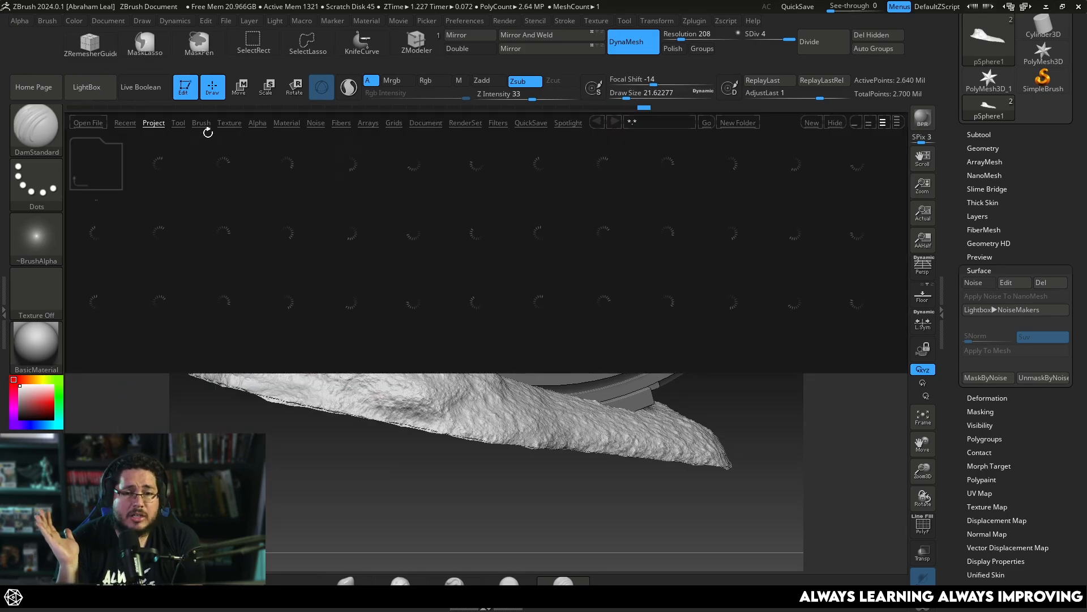
click(202, 123)
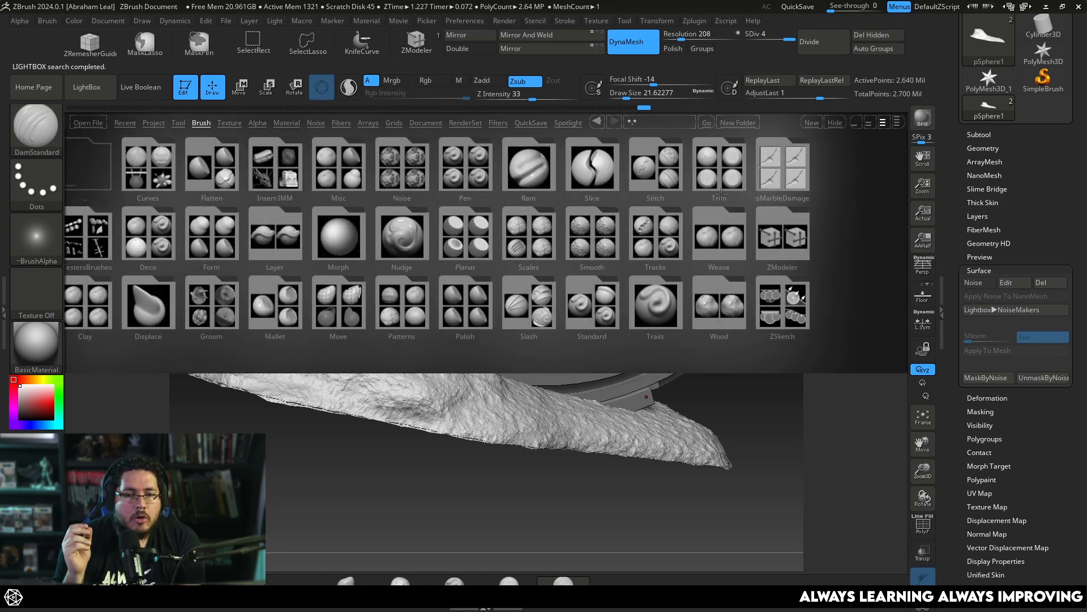
double_click(767, 177)
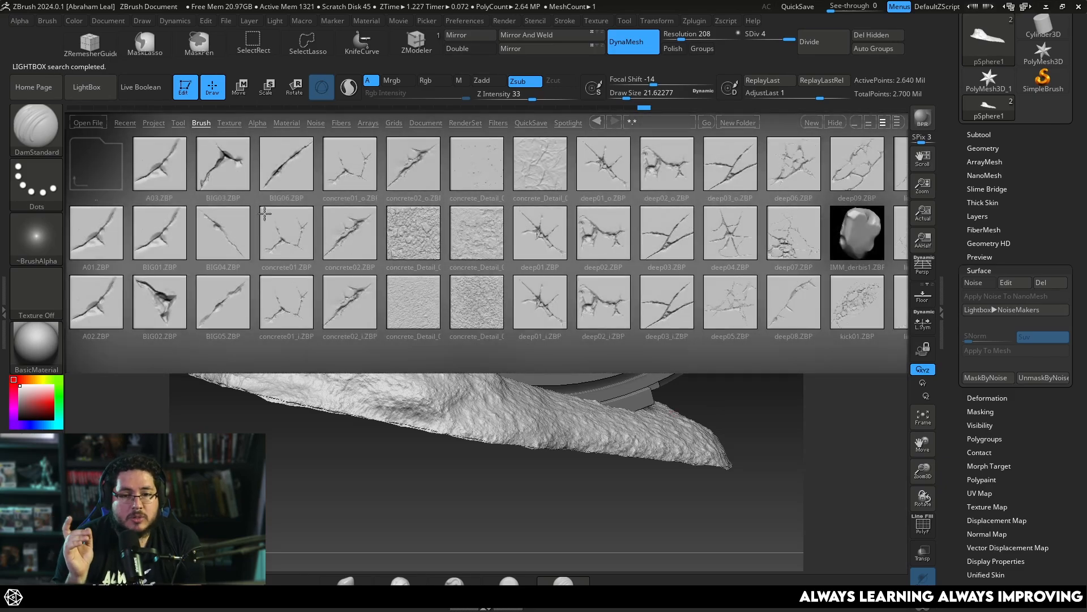
double_click(237, 167)
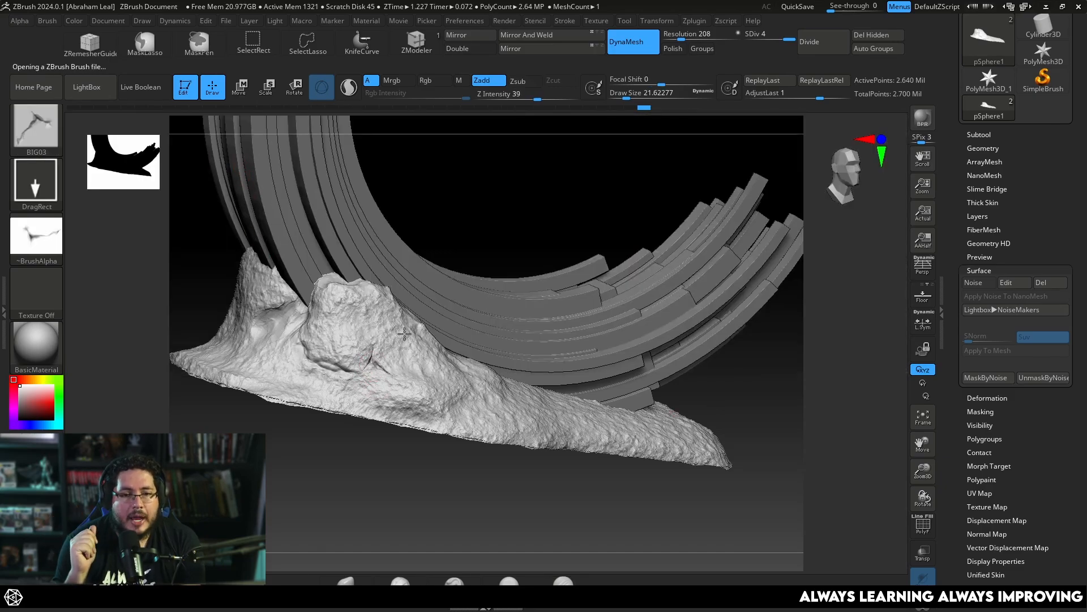
- Stamp large BIG03 cracks onto the front and side faces of the rock base
drag(441, 176, 274, 320)
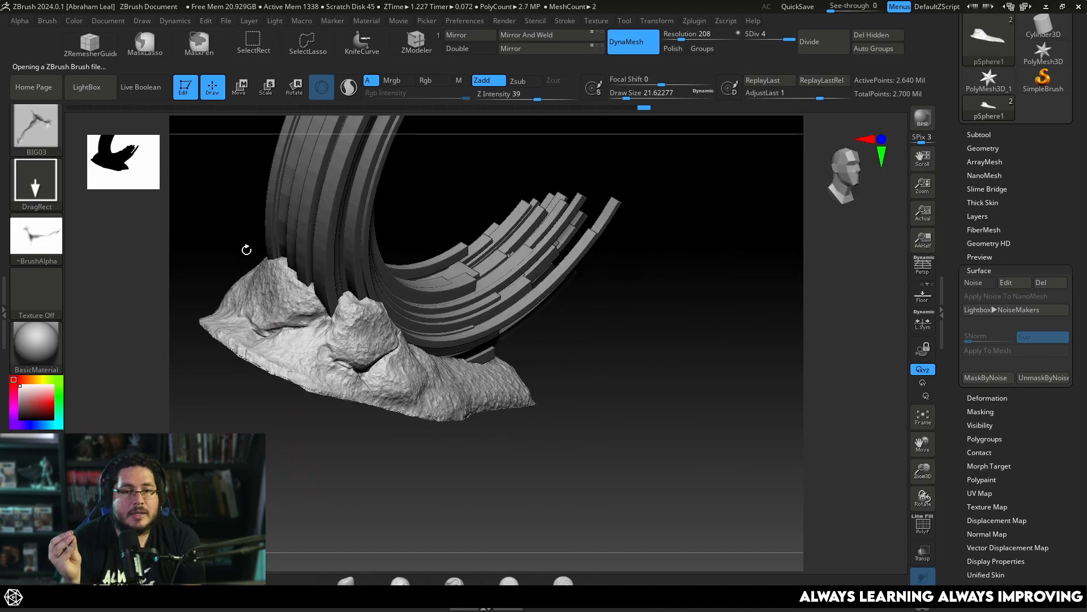
drag(246, 250, 295, 499)
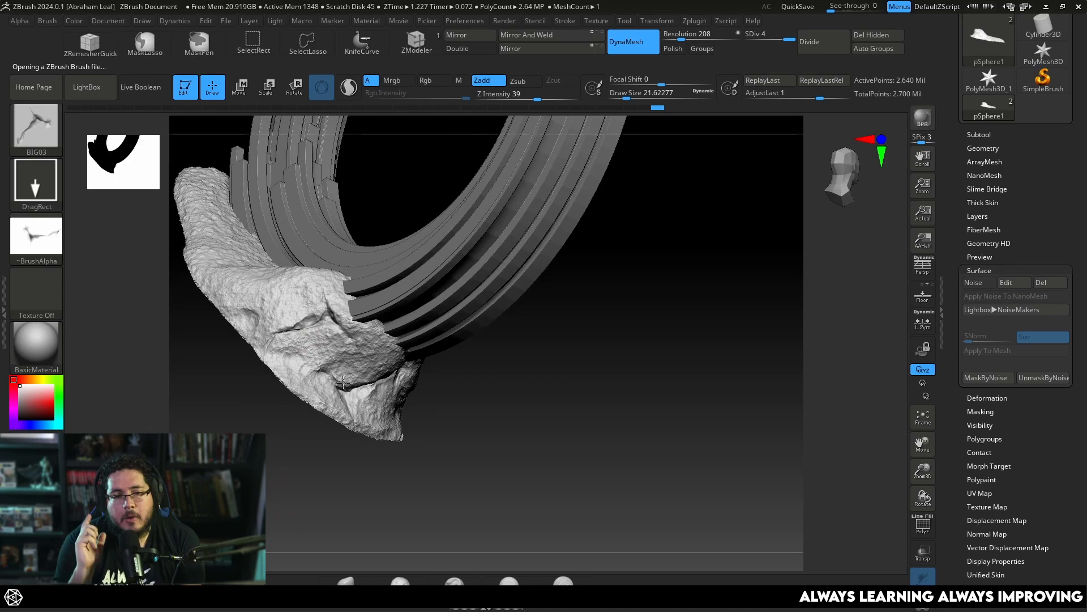
drag(344, 382, 395, 306)
drag(312, 490, 255, 283)
- Load the deep03_o crack brush and stamp it onto the rock's side face, undoing the unwanted attempts
click(86, 87)
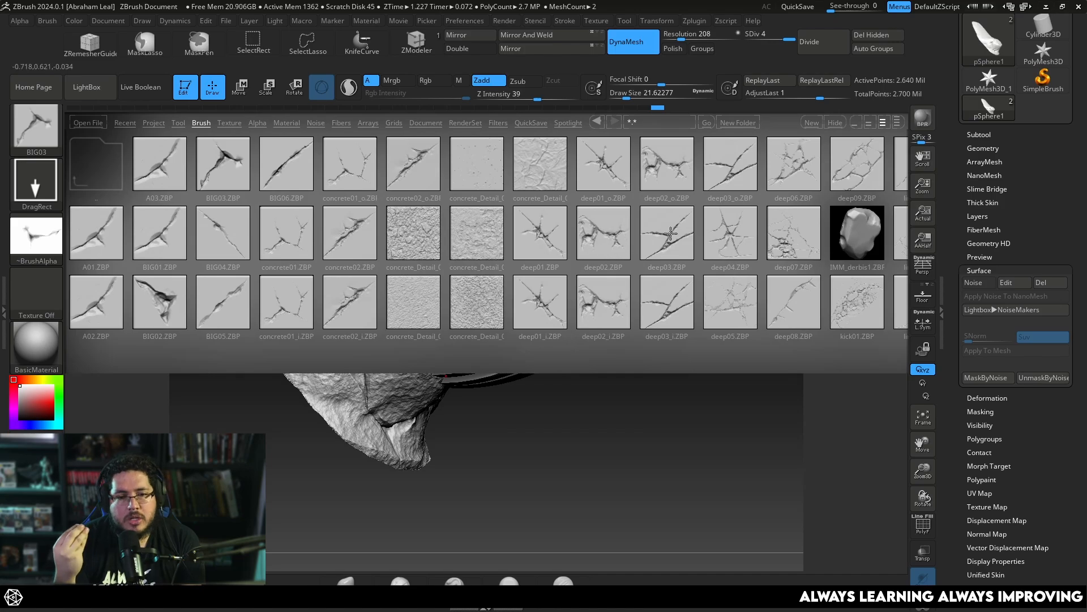
double_click(729, 165)
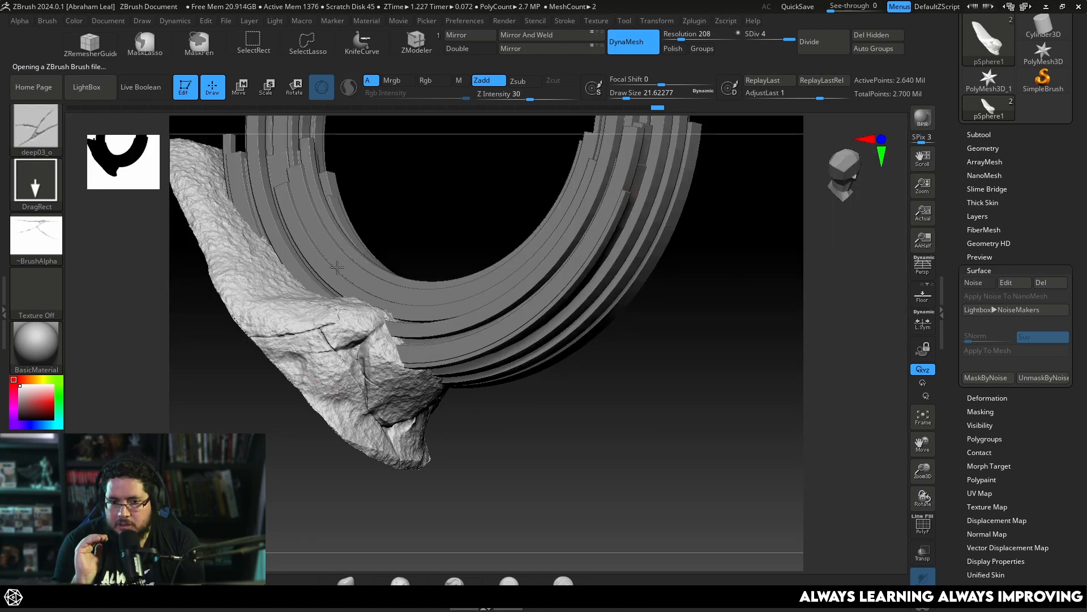
key(ctrl+z)
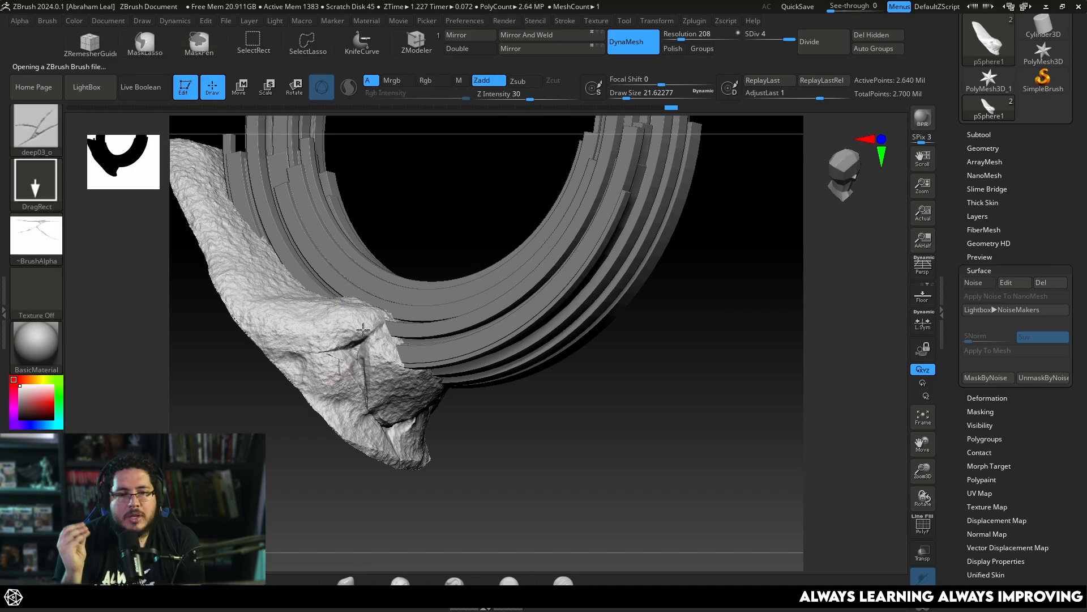
key(ctrl+z)
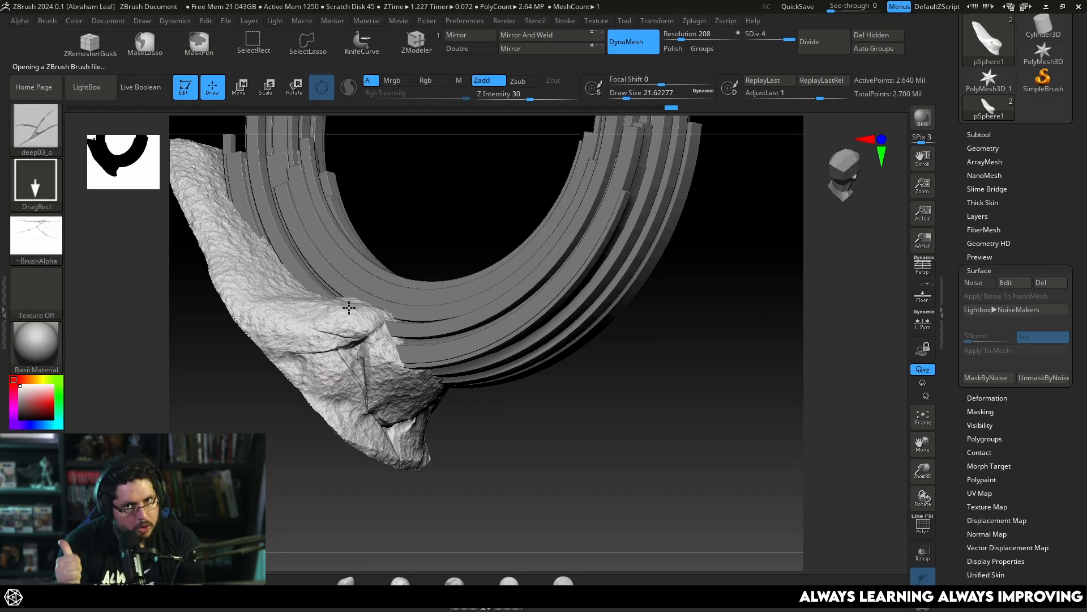
- Sculpt rock forms below the side ledge with ClayBuildup at a draw size of about 27
drag(266, 486, 324, 352)
key(b)
key(c)
key(b)
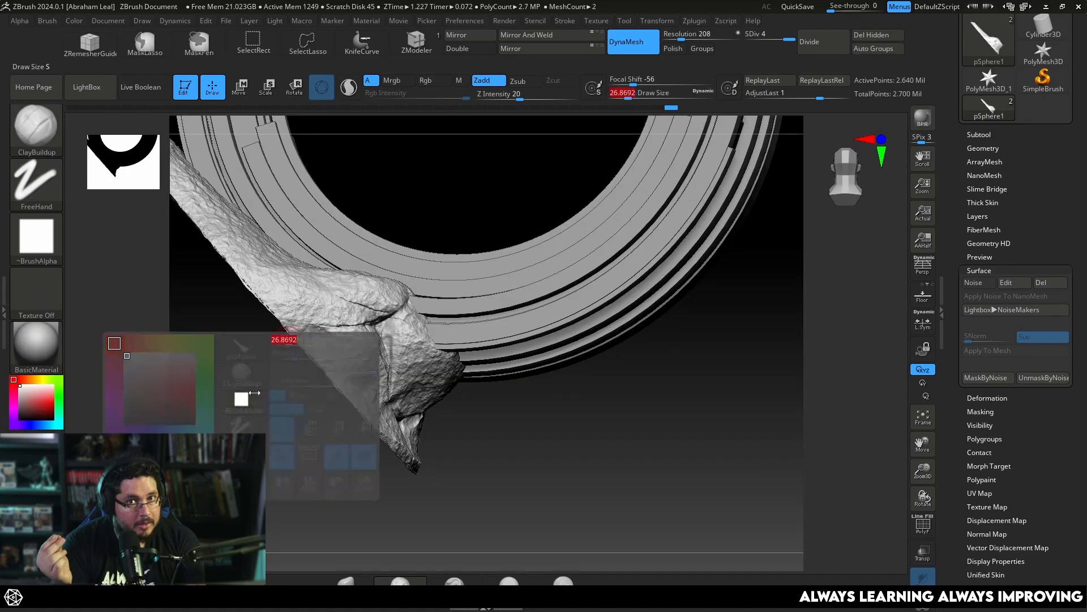
mouse_move(275, 396)
right_down()
mouse_move(357, 228)
mouse_move(393, 195)
mouse_move(294, 326)
right_up()
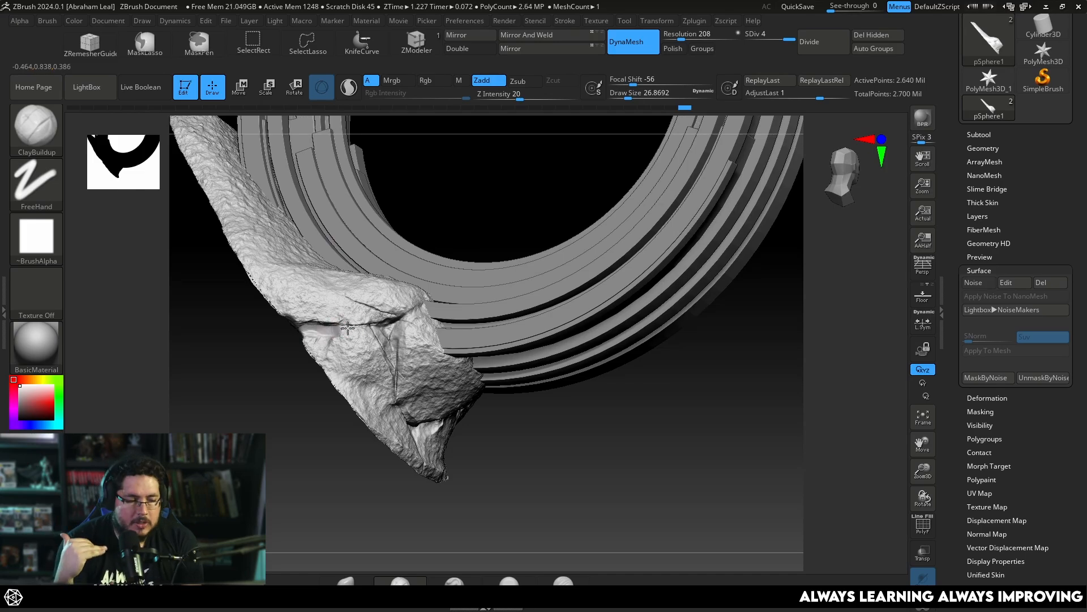
right_drag(311, 357, 316, 354)
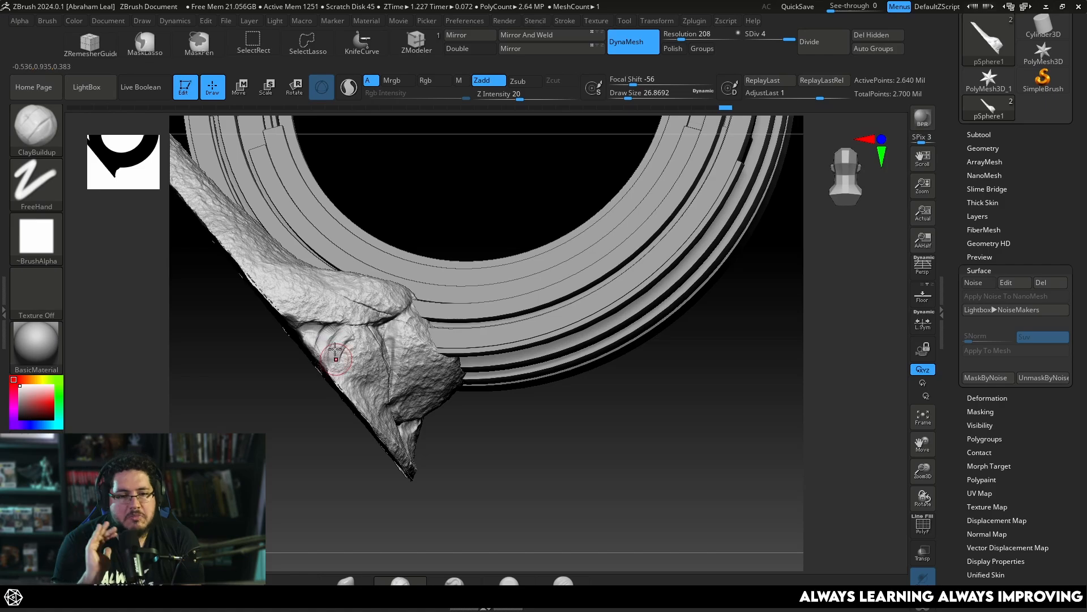
right_drag(356, 361, 347, 367)
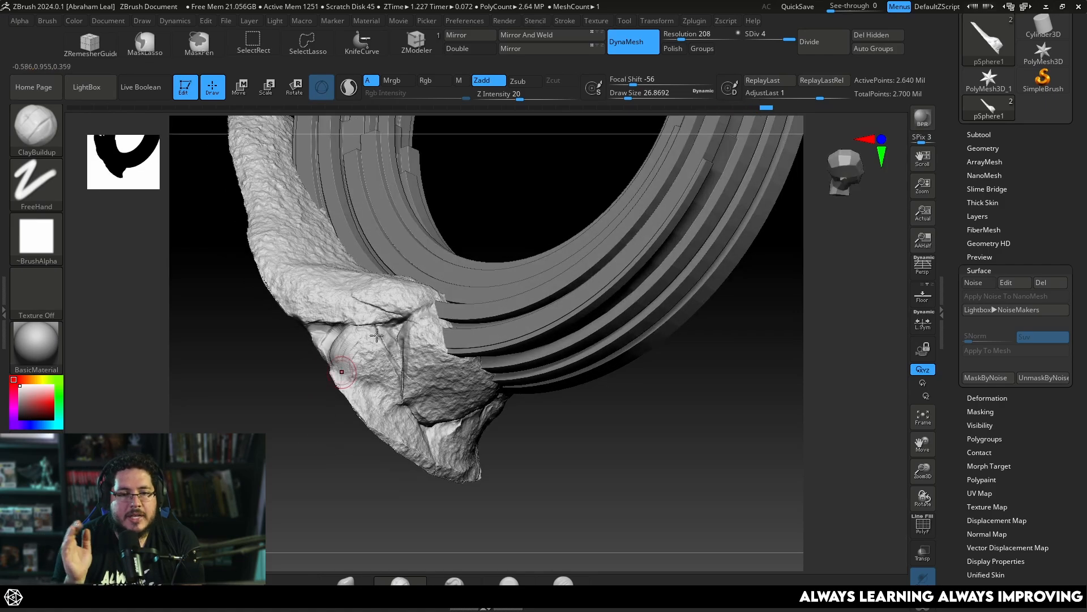
- Sharpen the creases on the rock's side face with DamStandard at a draw size of about 14
key(b)
key(d)
key(s)
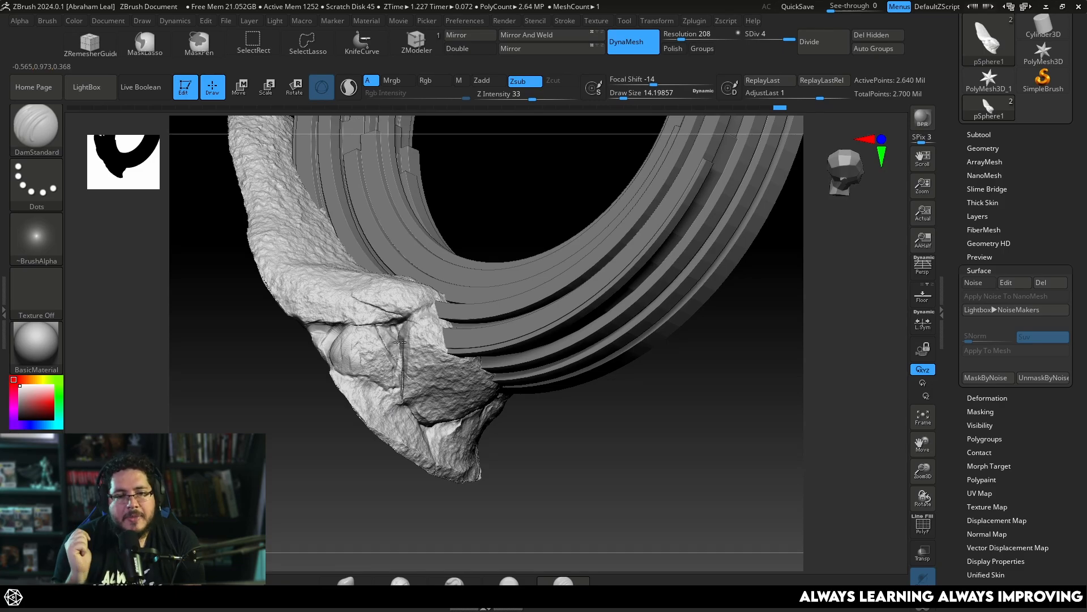
- Sculpt the lower edge of the rock's end face with ClayBuildup at a draw size of about 37
right_drag(396, 385, 343, 420)
key(b)
key(c)
key(b)
key(space)
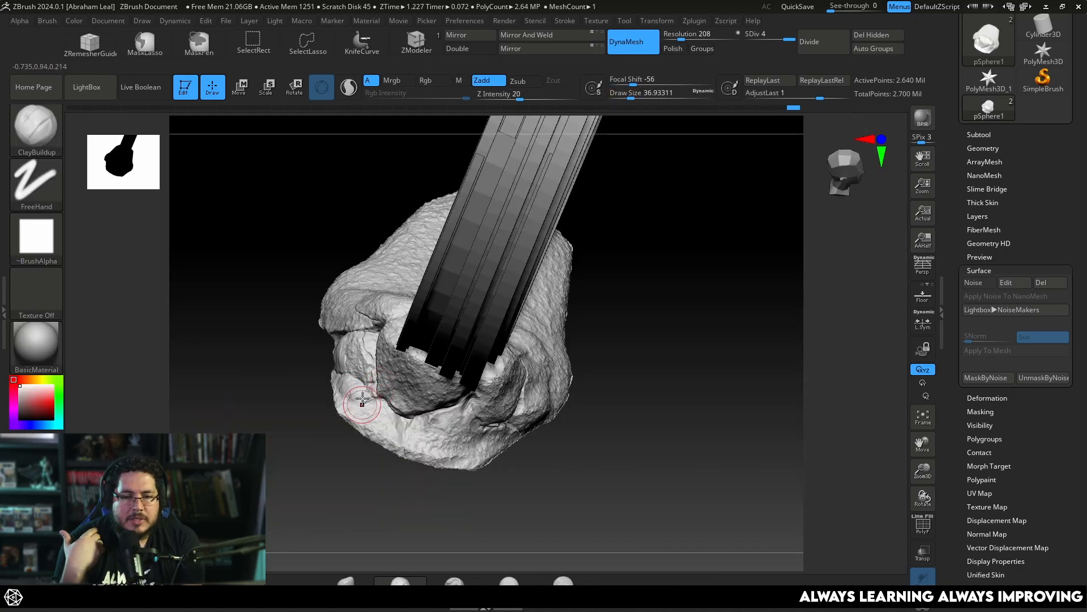
drag(365, 405, 380, 421)
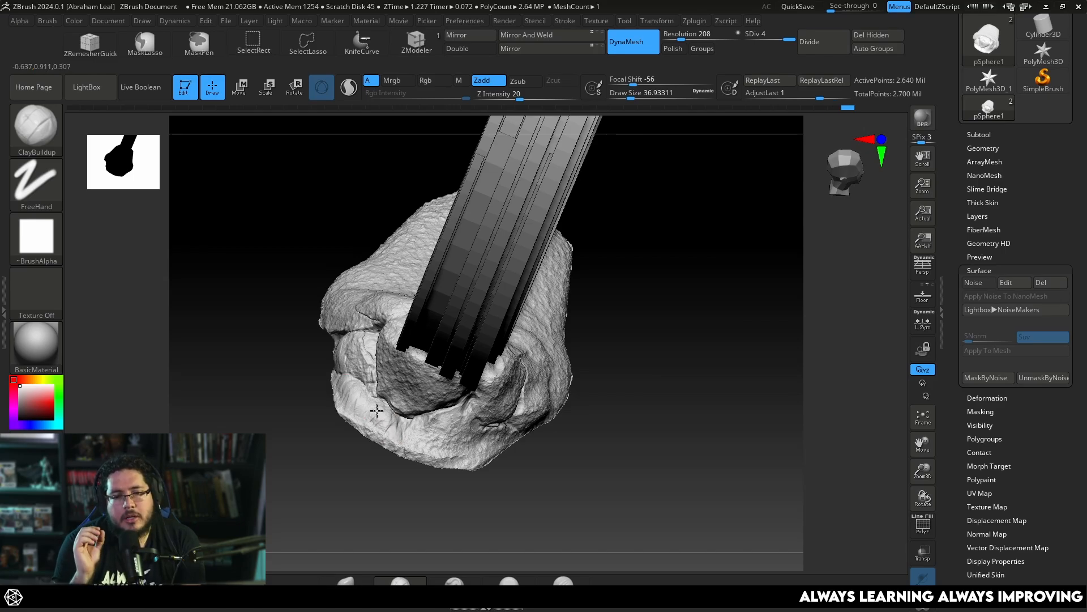
right_drag(376, 411, 364, 398)
right_drag(335, 440, 466, 439)
- Flatten the lower edge of the rock base with TrimDynamic at a draw size of about 62
key(b)
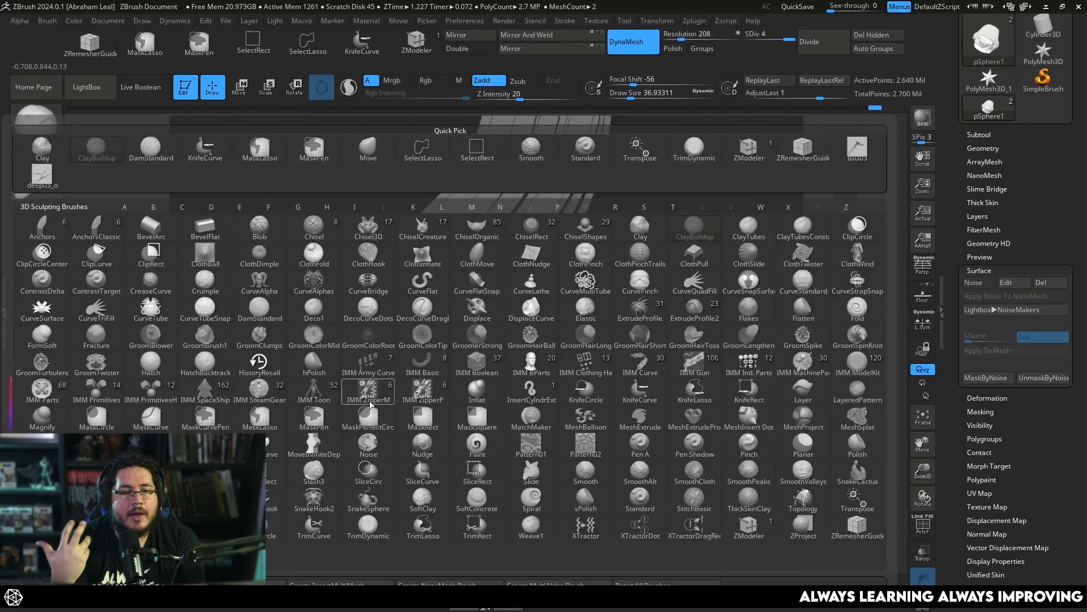
key(t)
key(d)
key(space)
drag(352, 396, 359, 396)
mouse_move(354, 397)
right_down()
mouse_move(325, 393)
mouse_move(391, 426)
right_up()
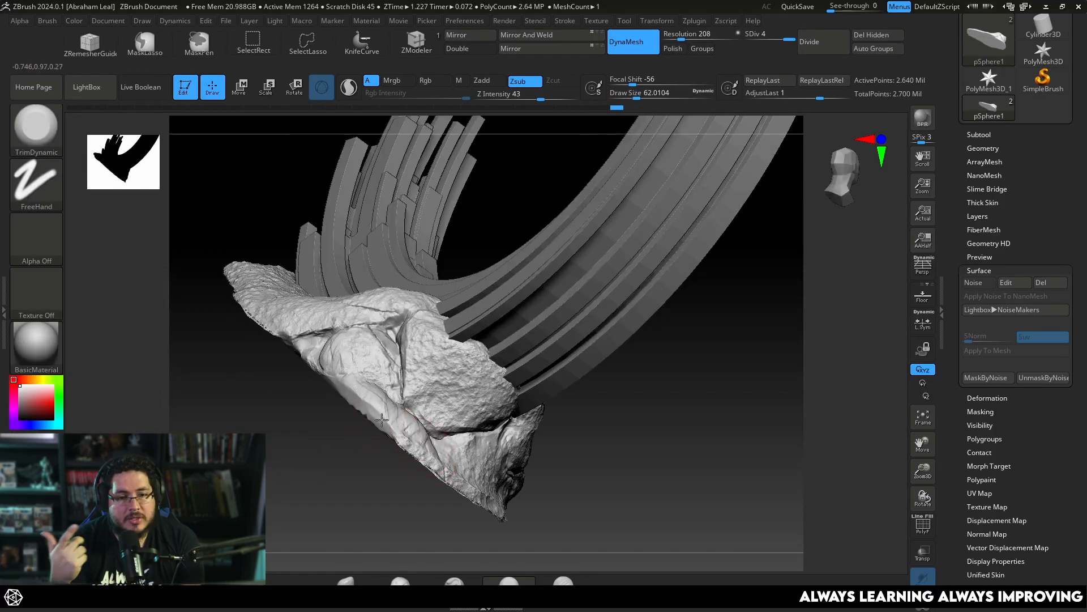
right_drag(433, 469, 442, 480)
right_drag(499, 529, 427, 456)
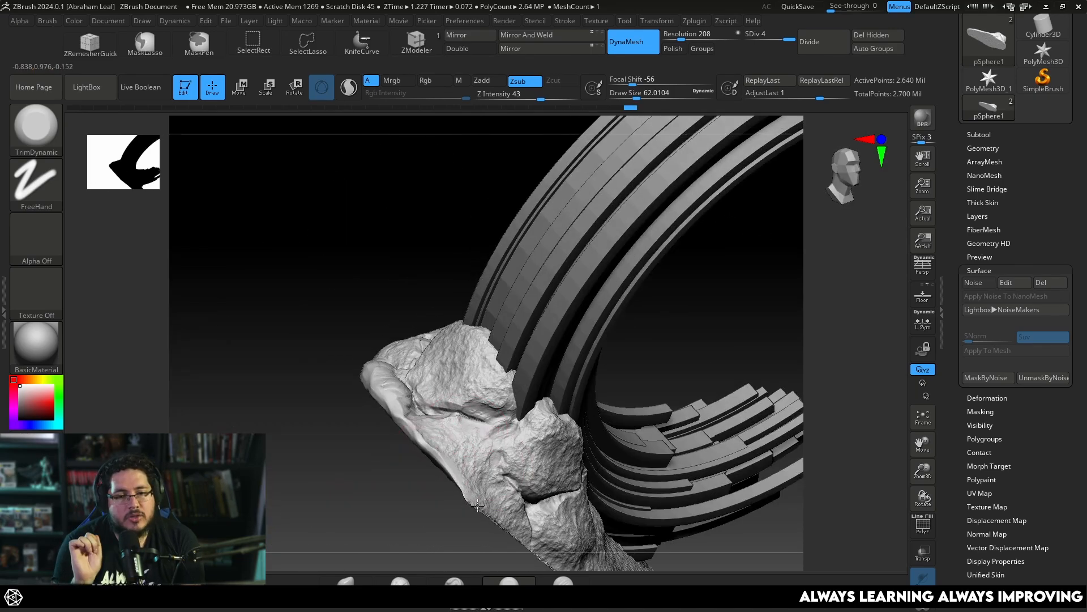
right_drag(465, 499, 460, 504)
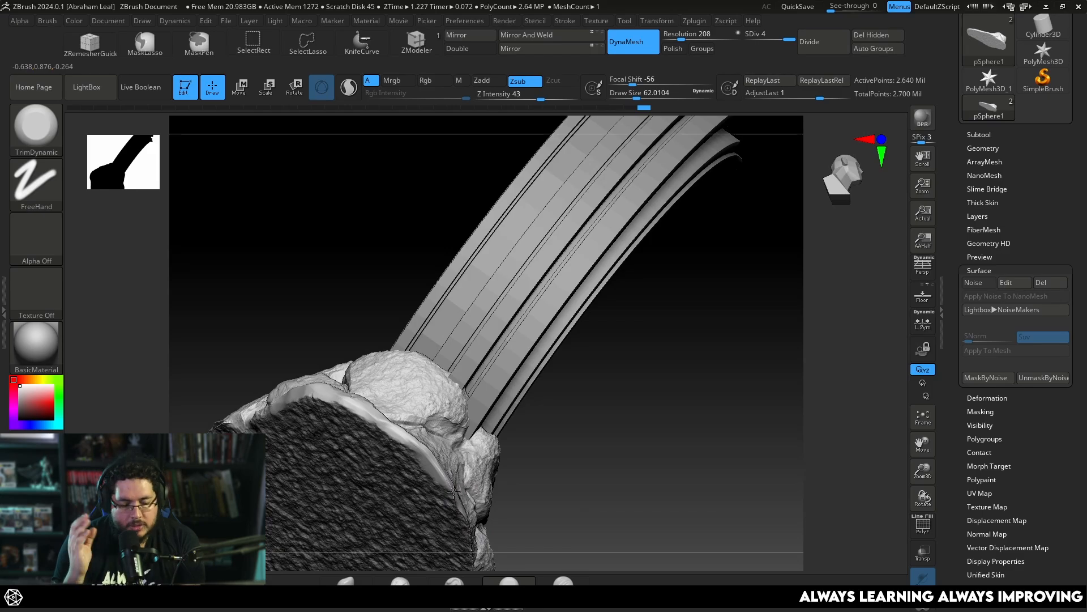
- Plane a smooth bevel along one long side of the rock's underside rim with TrimDynamic at a draw size of about 59
mouse_move(537, 498)
right_down()
mouse_move(568, 452)
mouse_move(502, 389)
right_up()
key(space)
key(space)
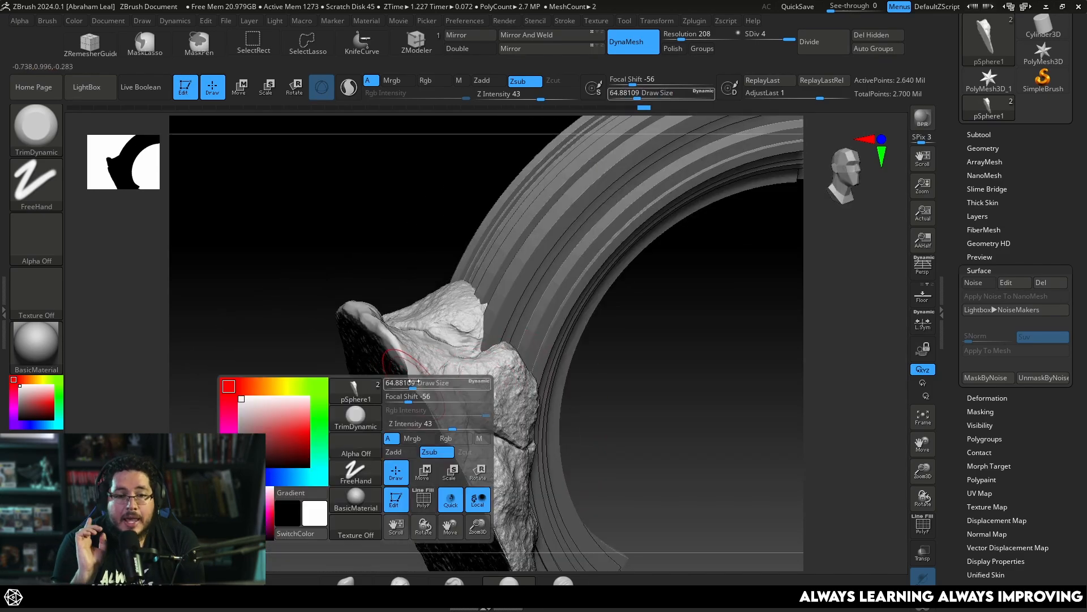
drag(414, 382, 406, 383)
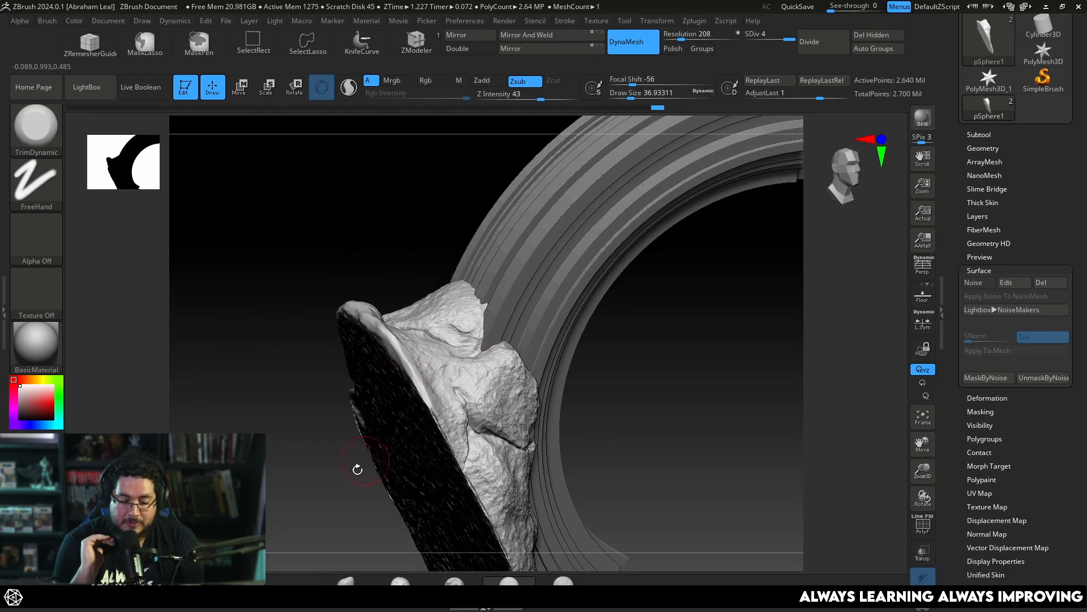
right_drag(357, 468, 365, 460)
key(space)
drag(413, 392, 409, 380)
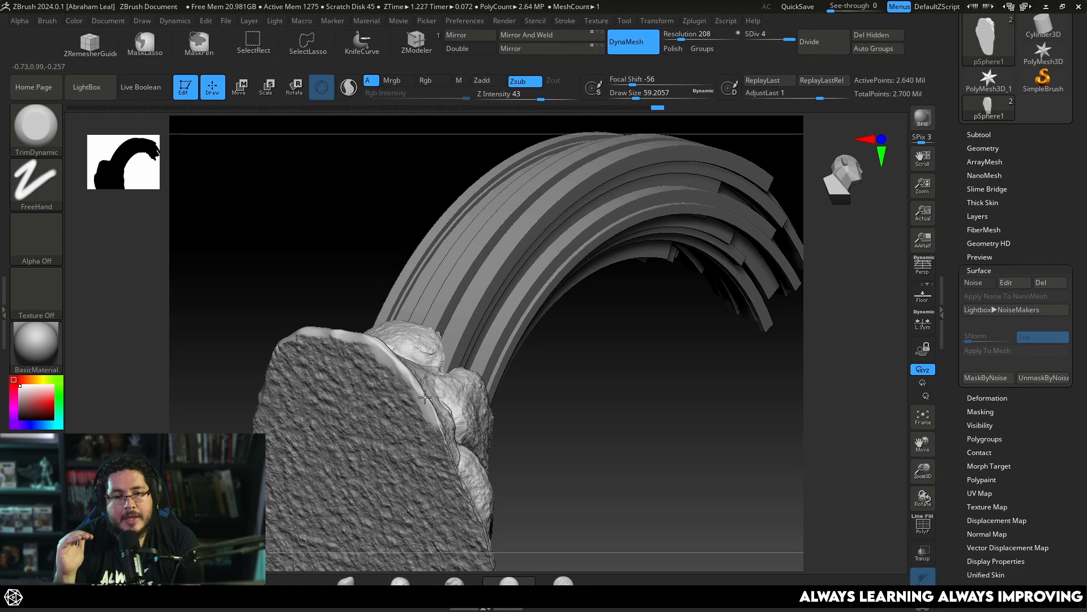
alt+right_drag(589, 385, 515, 363)
drag(402, 358, 448, 444)
right_drag(448, 444, 506, 235)
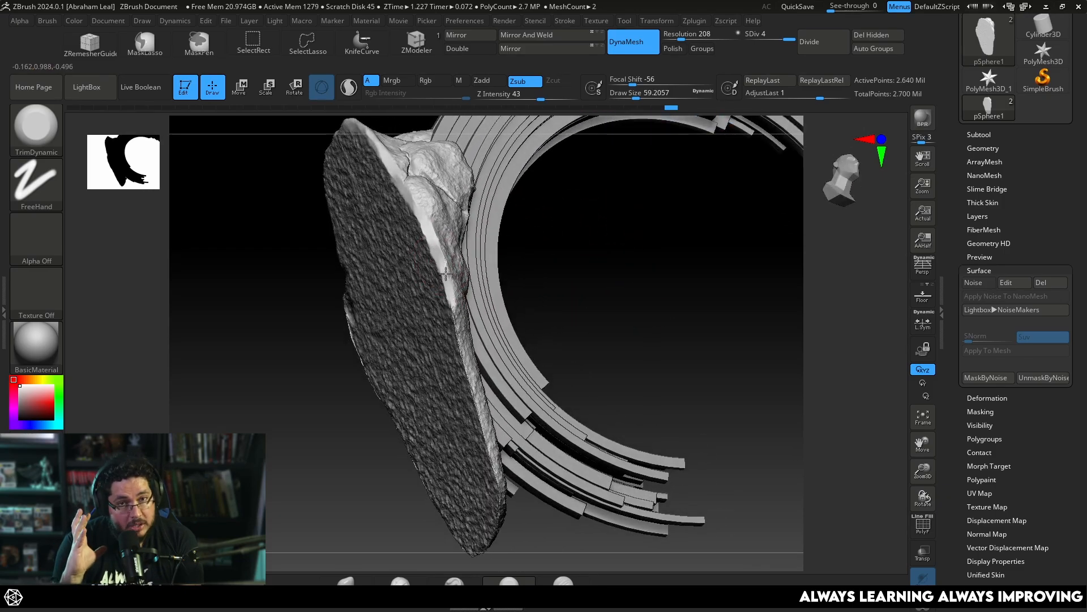
drag(473, 406, 474, 376)
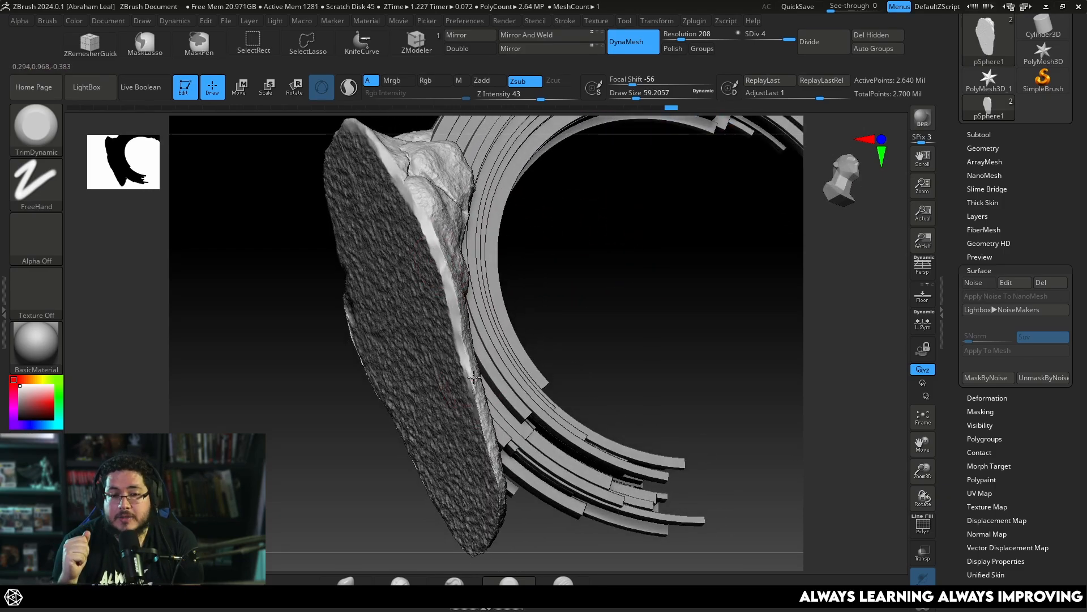
right_drag(493, 433, 464, 346)
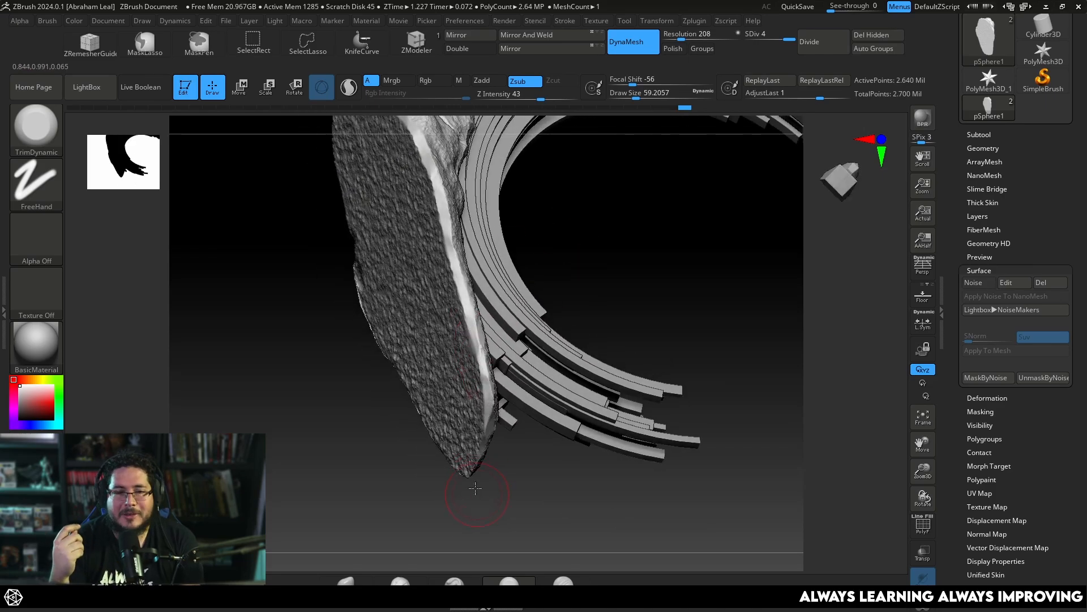
- Continue the TrimDynamic bevel around the thin end and along the opposite long side of the underside rim
right_drag(475, 489, 477, 389)
right_drag(471, 462, 448, 383)
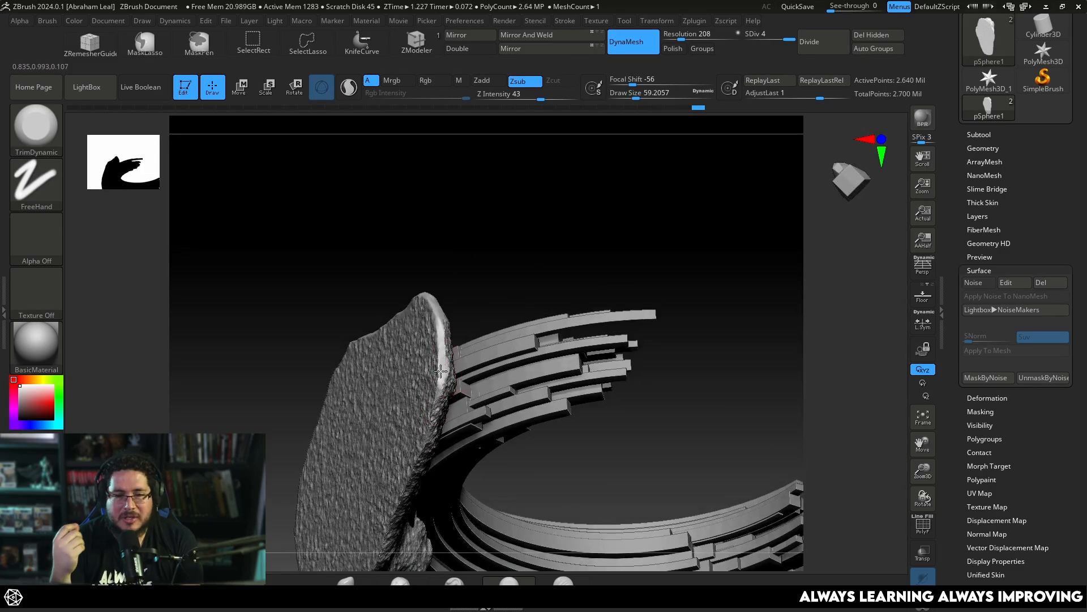
right_drag(503, 287, 460, 232)
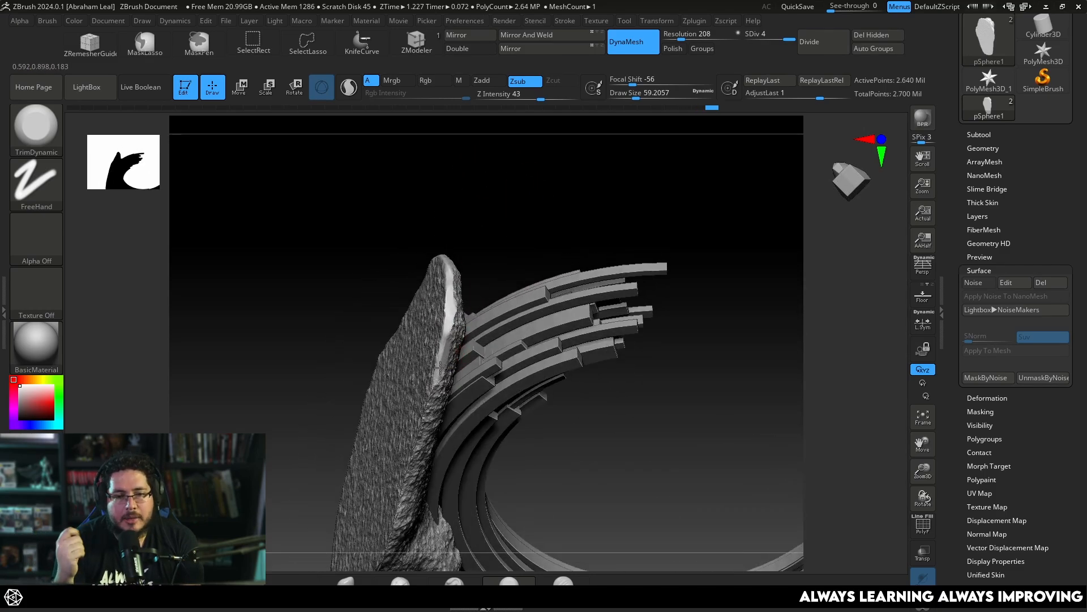
drag(567, 426, 490, 267)
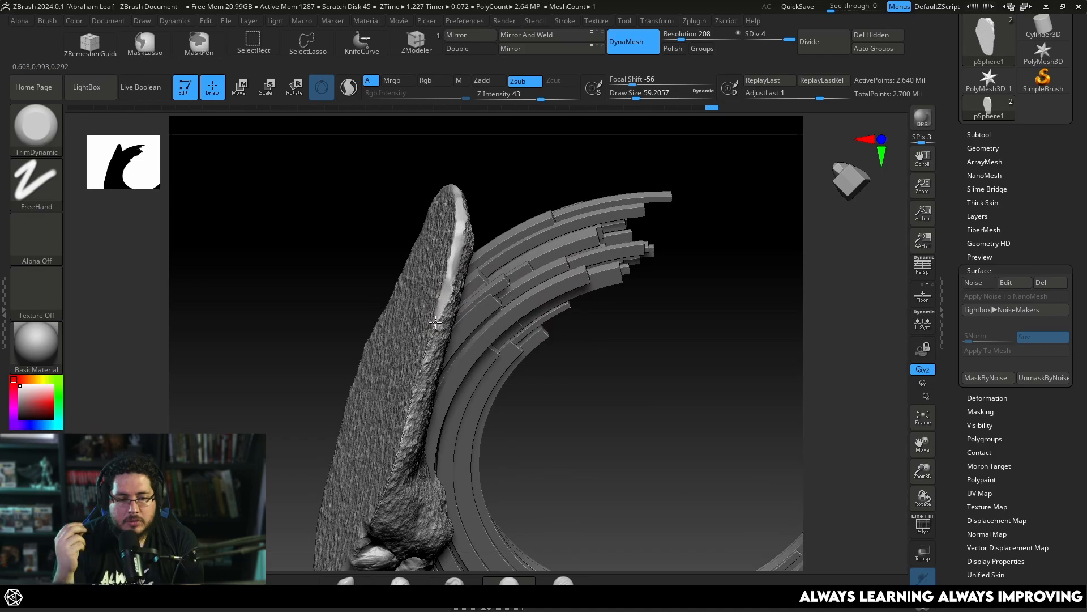
drag(527, 308, 547, 298)
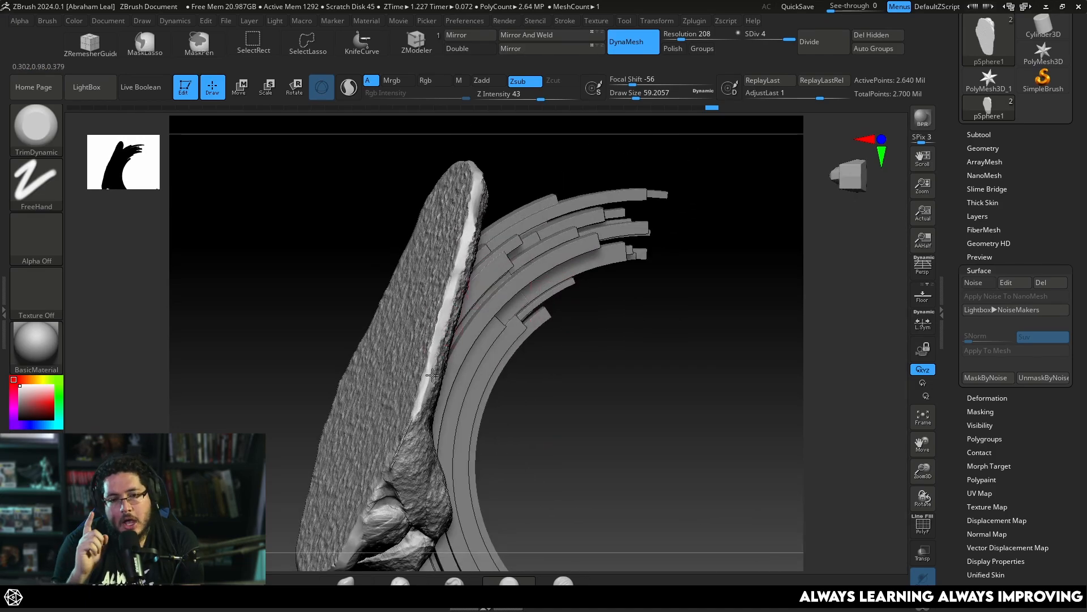
drag(408, 421, 404, 432)
mouse_move(560, 391)
mouse_down()
mouse_move(578, 336)
mouse_move(533, 294)
mouse_up()
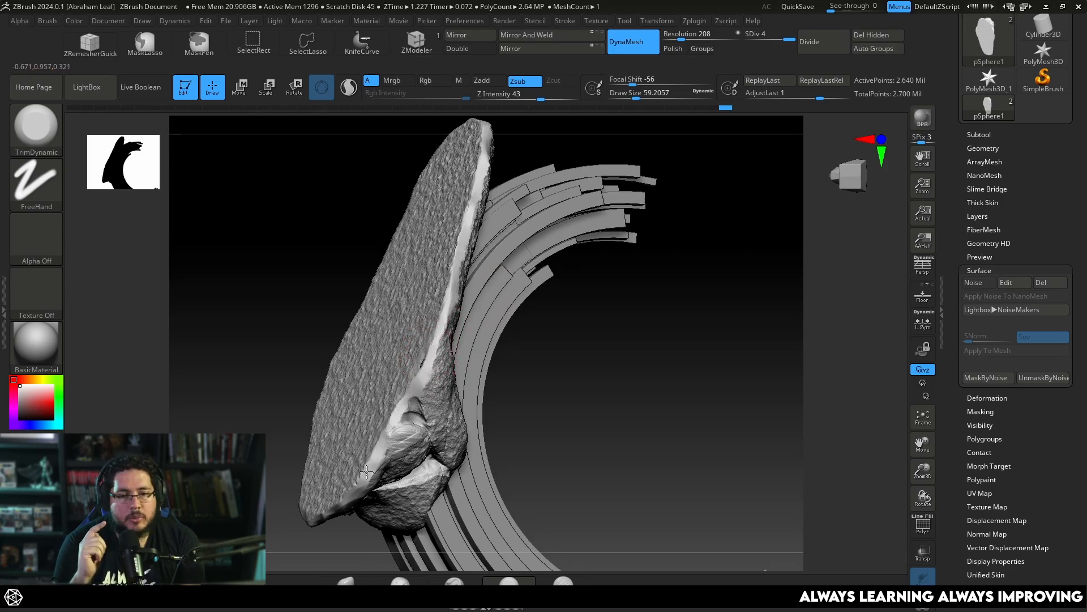
- Flatten the outer edges of the rock's thin end on both sides of the ring with TrimDynamic
right_drag(440, 342, 488, 334)
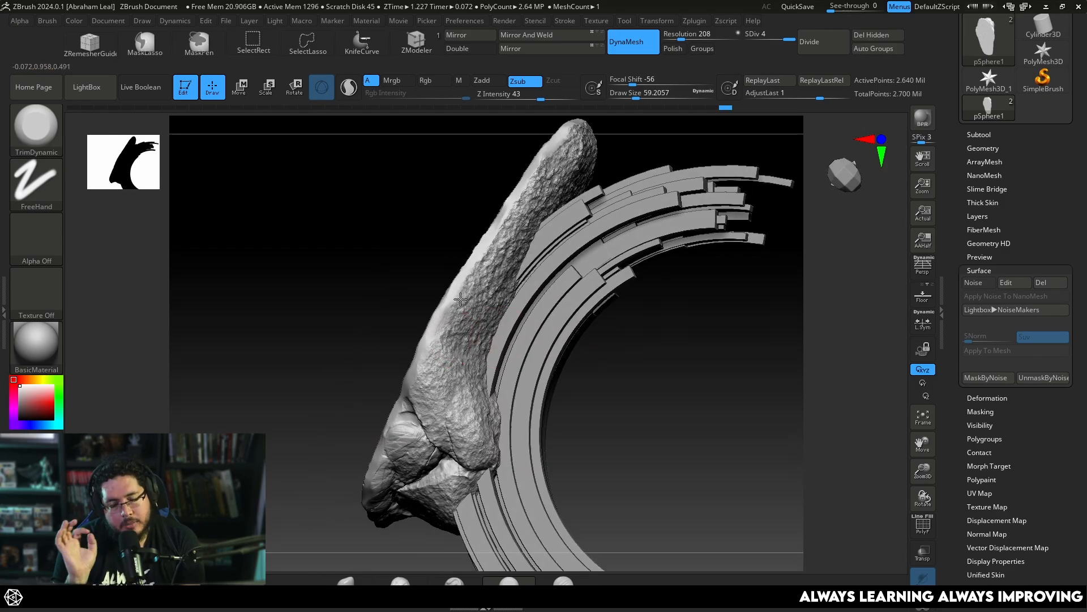
drag(513, 207, 583, 145)
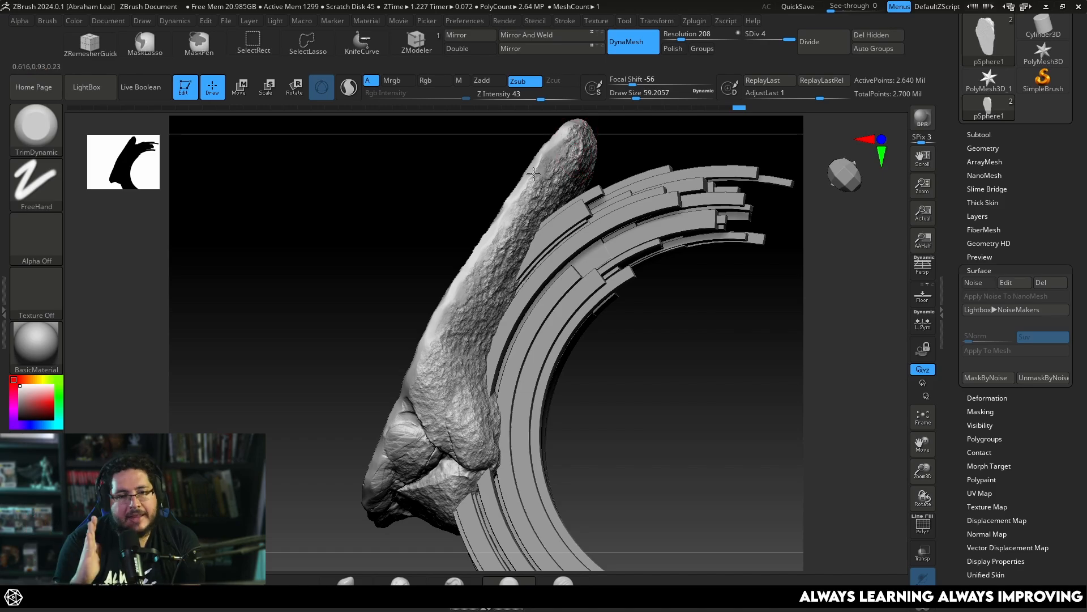
right_drag(534, 174, 556, 173)
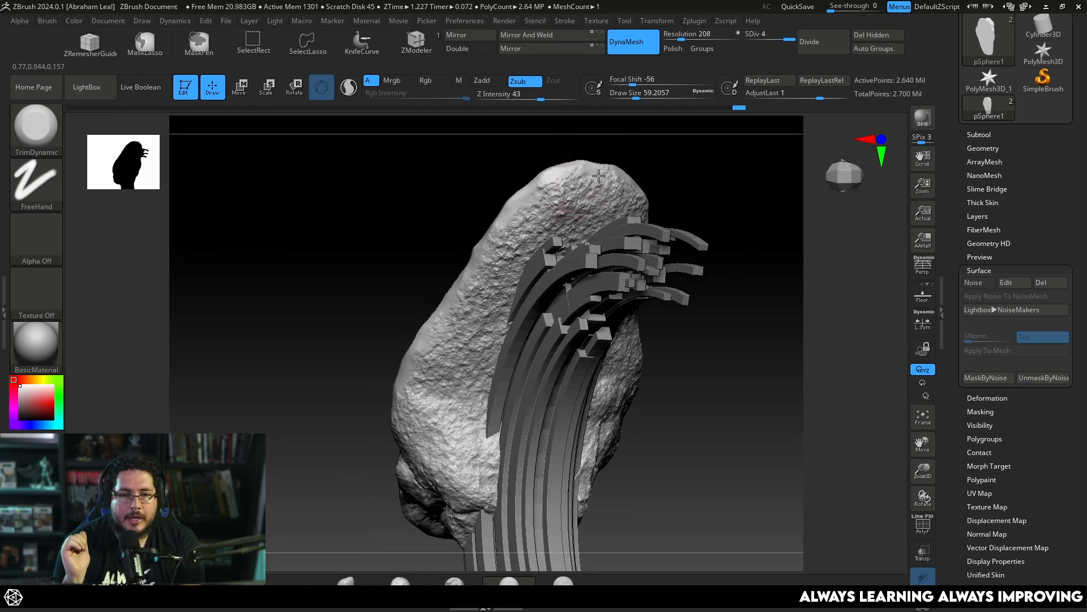
right_drag(677, 190, 656, 198)
right_drag(706, 254, 599, 244)
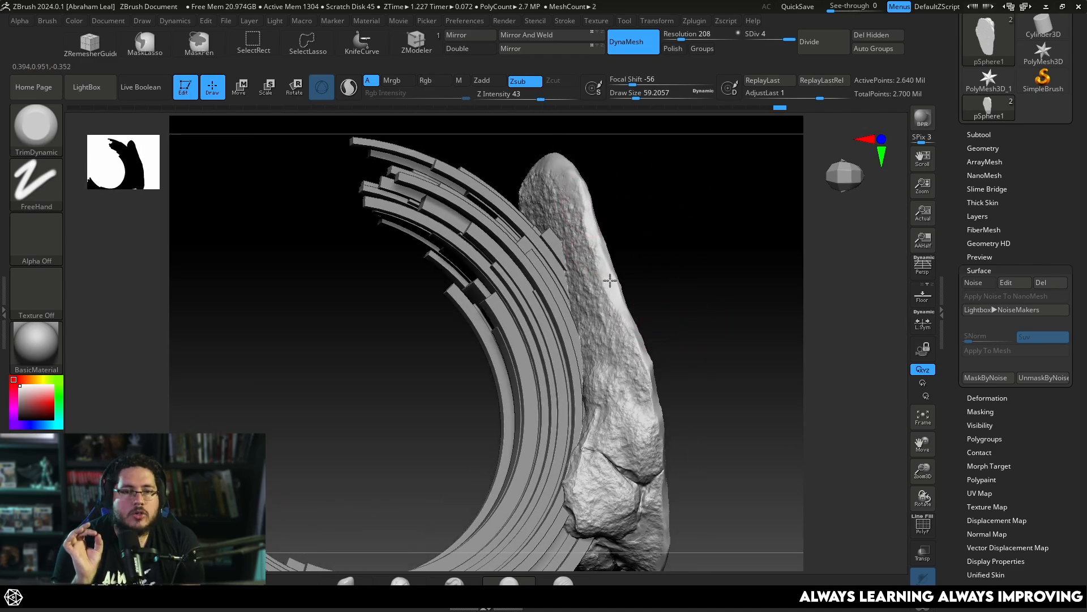
mouse_move(657, 367)
right_down()
mouse_move(627, 314)
mouse_move(672, 306)
mouse_move(619, 254)
right_up()
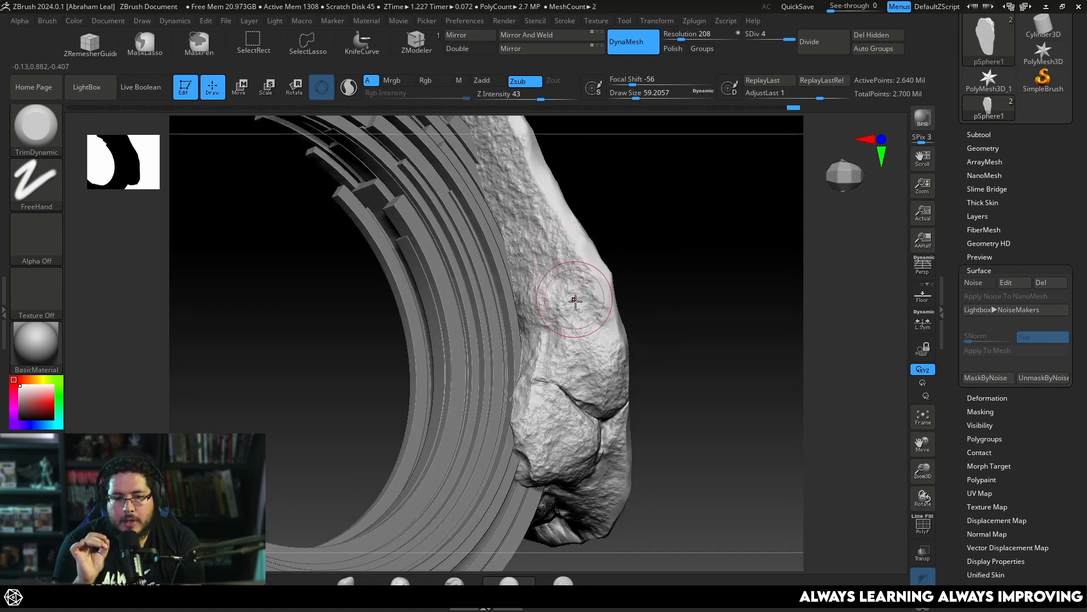
- Carve a crease around the top of the large rock form beside the ring with DamStandard at a draw size of about 23
key(b)
key(d)
key(s)
key(space)
key(space)
drag(549, 286, 538, 286)
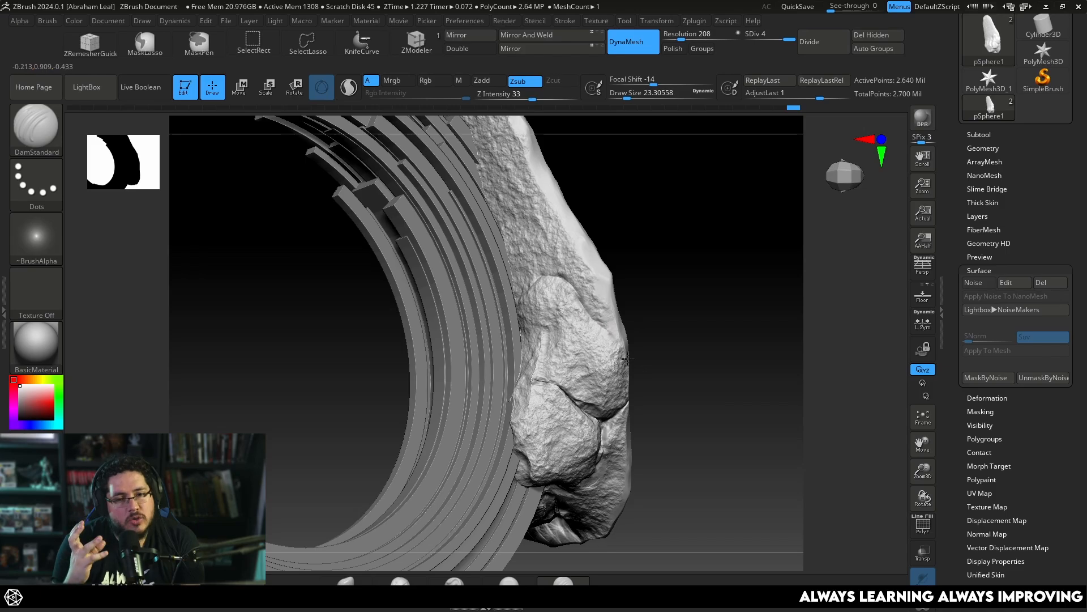
mouse_move(628, 358)
right_down()
mouse_move(603, 337)
mouse_move(670, 260)
mouse_move(682, 289)
mouse_move(595, 383)
mouse_move(651, 352)
mouse_move(719, 334)
mouse_move(711, 306)
mouse_move(745, 361)
mouse_move(620, 343)
right_up()
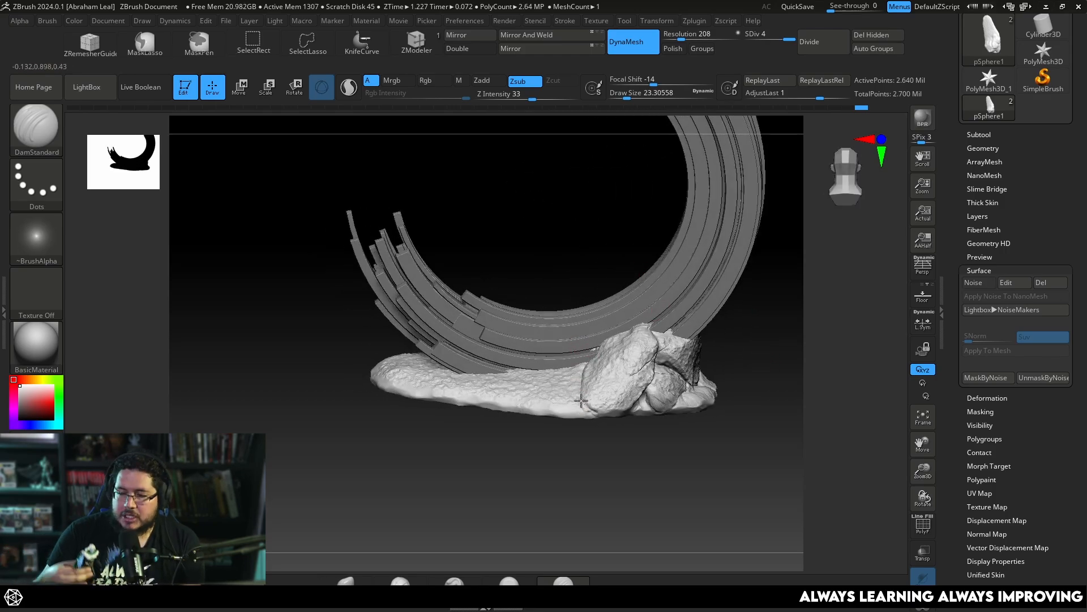
- Build up the large rock form beside the ring with ClayBuildup at draw sizes of about 54 and 37
right_drag(592, 473, 532, 492)
key(2)
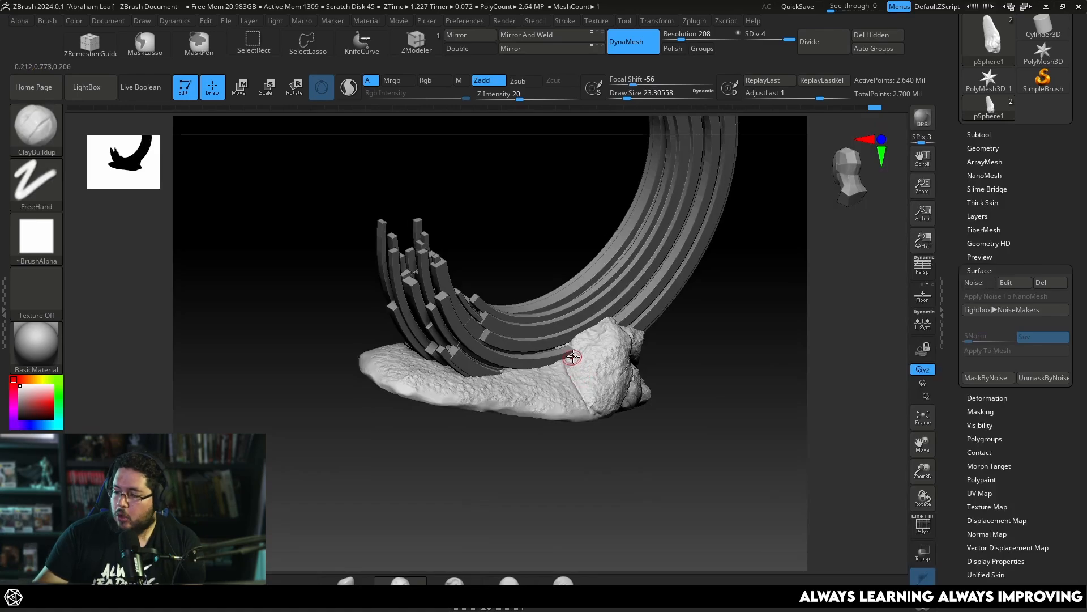
key(space)
click(573, 357)
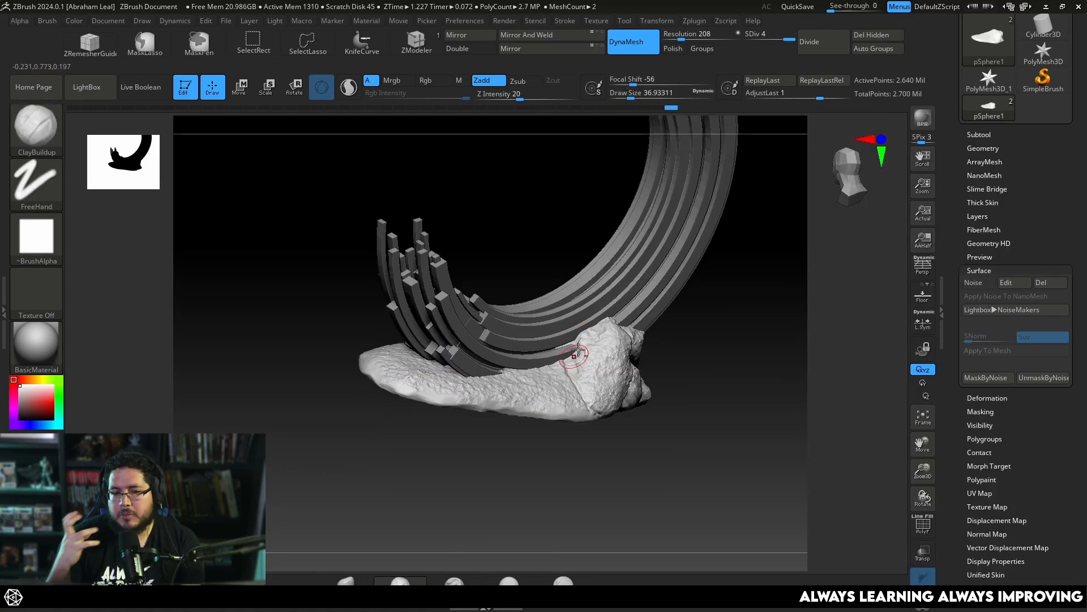
key(bracketright)
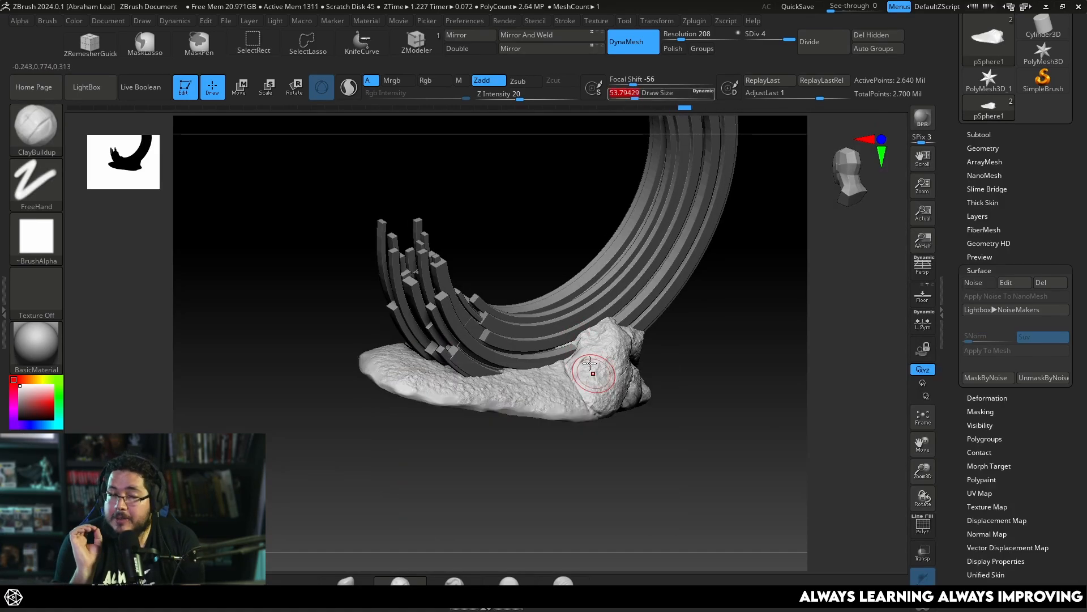
mouse_move(594, 448)
mouse_down()
mouse_move(652, 452)
mouse_move(640, 313)
mouse_up()
key(bracketleft)
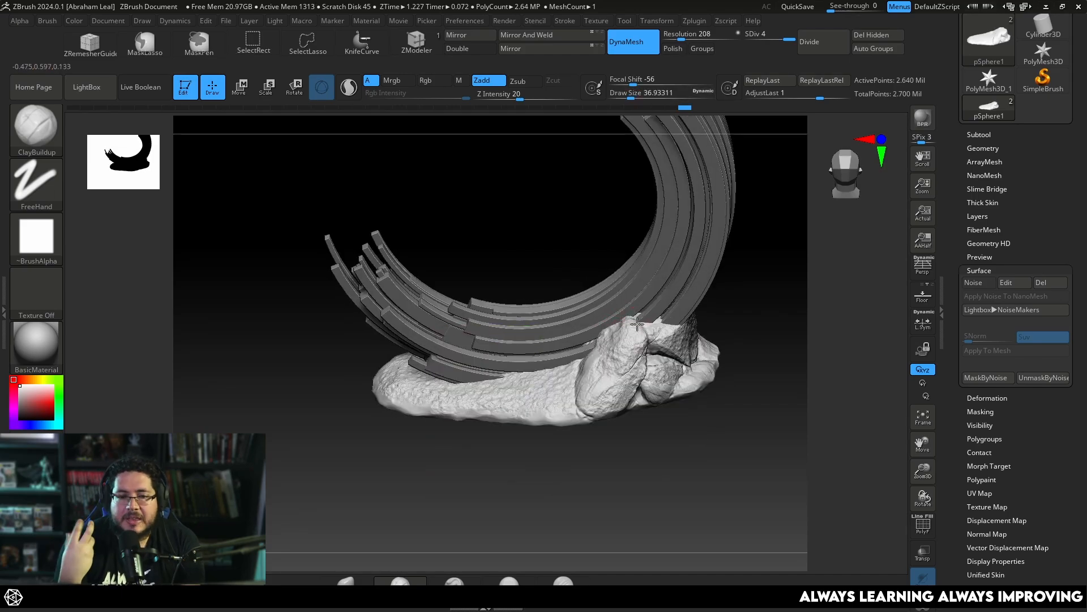
- Add a small rock and a mound beneath the ring's stepped slats with ClayBuildup at draw sizes of about 37 and 71
right_drag(637, 324, 512, 458)
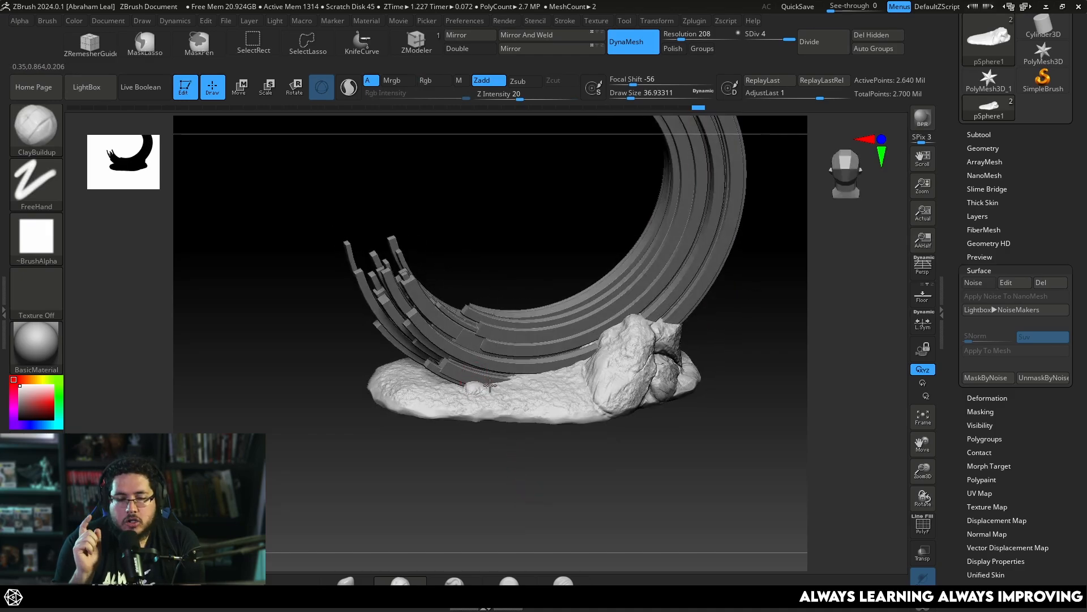
right_drag(485, 387, 462, 417)
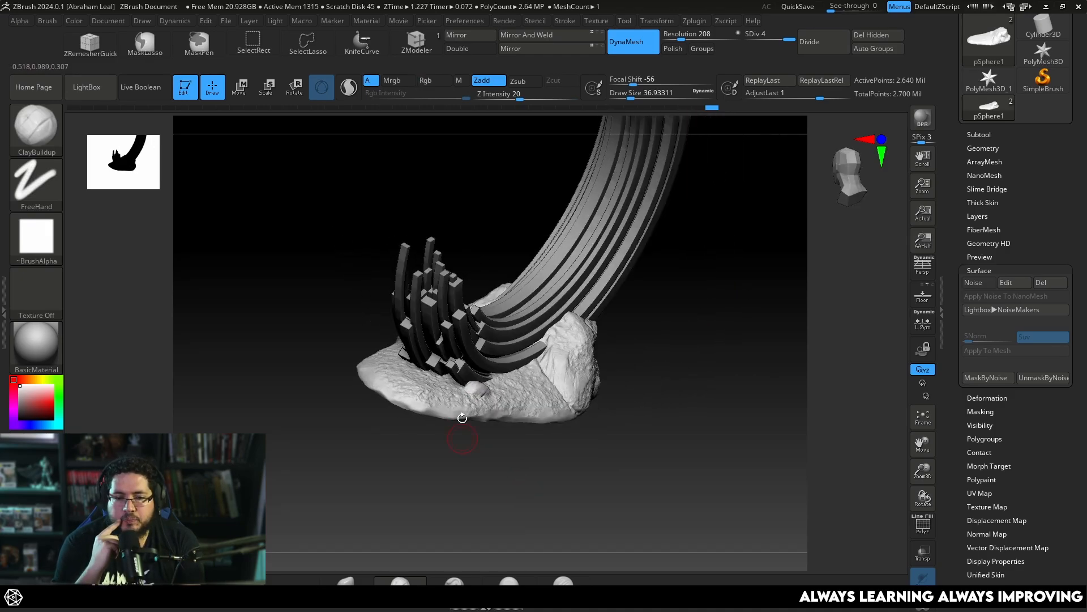
right_drag(361, 466, 389, 424)
key(space)
drag(440, 353, 451, 352)
mouse_move(452, 353)
right_down()
mouse_move(426, 386)
mouse_move(469, 447)
mouse_move(442, 391)
right_up()
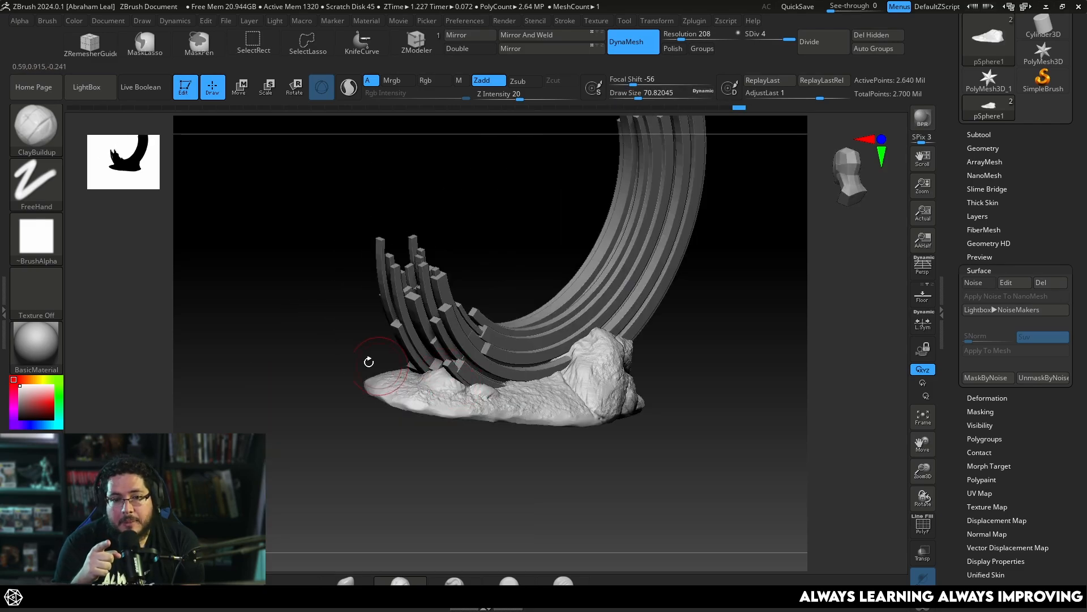
- Shape the mound on both sides of the ring's stepped slats with ClayBuildup at a draw size of about 56
right_drag(368, 361, 401, 371)
key(space)
drag(400, 371, 388, 371)
right_drag(381, 399, 410, 471)
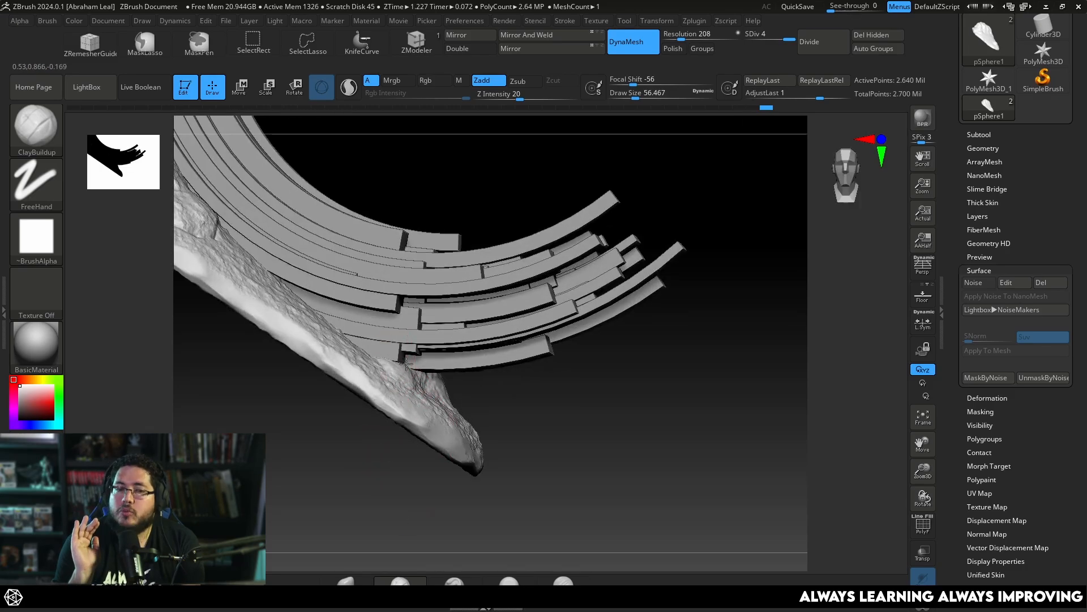
right_drag(405, 366, 416, 363)
right_drag(521, 384, 440, 370)
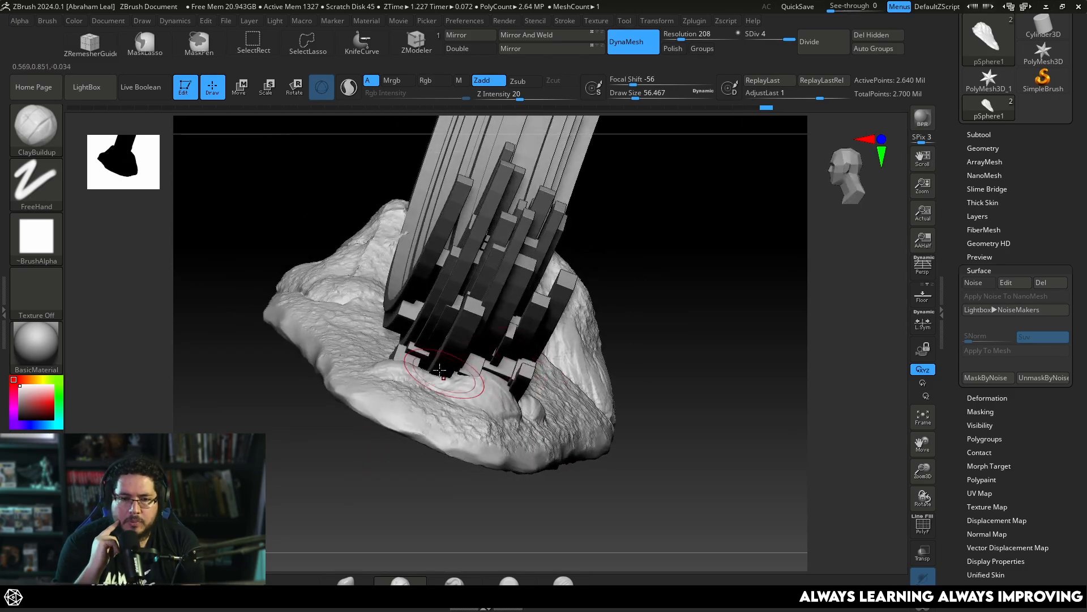
mouse_move(554, 287)
right_down()
mouse_move(677, 352)
mouse_move(572, 410)
mouse_move(570, 393)
mouse_move(655, 420)
mouse_move(556, 512)
mouse_move(612, 465)
right_up()
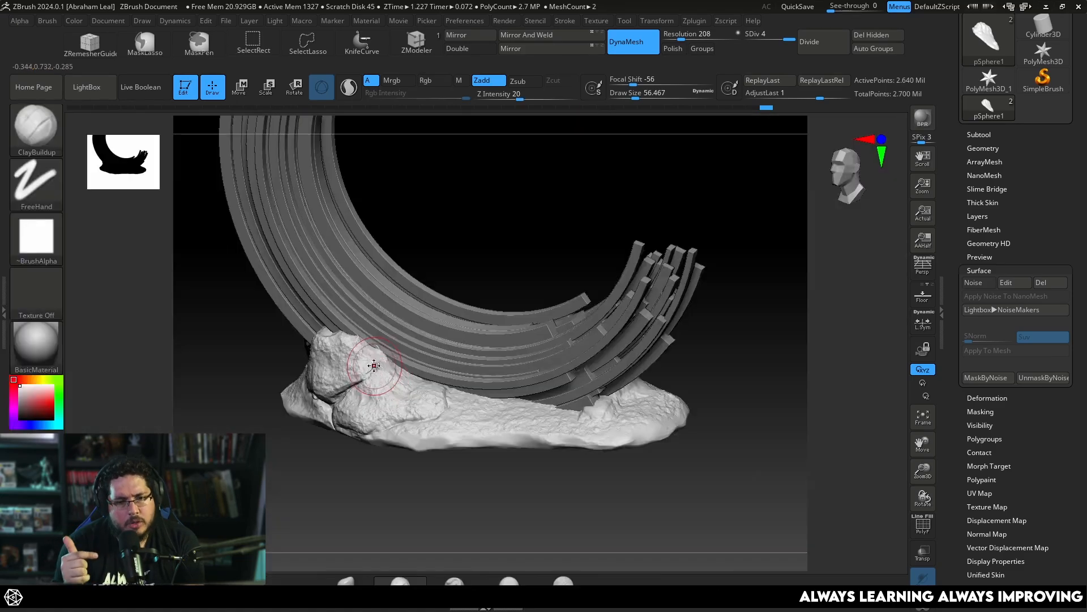
- Reduce the ClayBuildup draw size to about 12 and make the broken ring the active subtool
key(s)
drag(372, 371, 368, 372)
key(s)
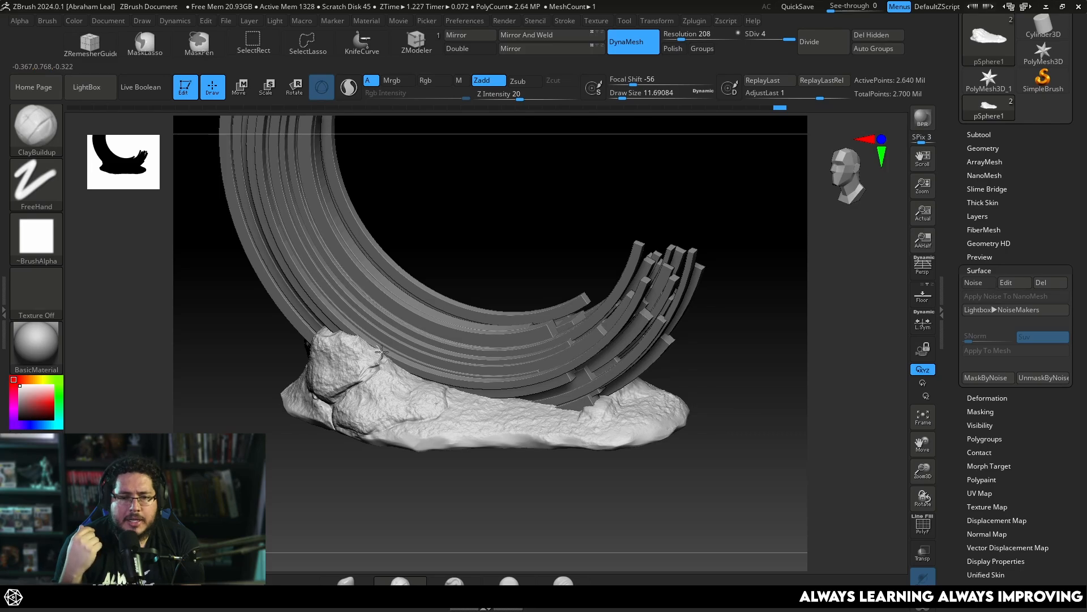
alt+click(432, 331)
mouse_move(432, 331)
right_down()
mouse_move(558, 250)
mouse_move(565, 303)
mouse_move(566, 274)
mouse_move(552, 385)
mouse_move(597, 417)
mouse_move(576, 272)
right_up()
- Try subdividing the ring and remeshing it with DynaMesh at resolution 128
key(ctrl+d)
key(ctrl+d)
key(ctrl+z)
ctrl+right_drag(582, 387, 584, 310)
key(ctrl+z)
click(633, 45)
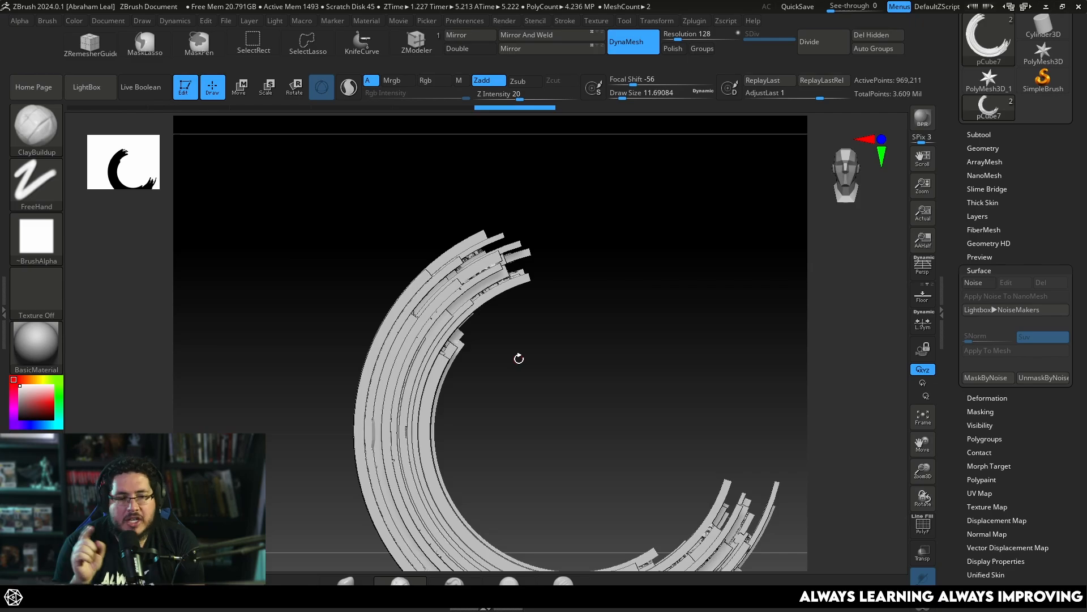
ctrl+right_drag(569, 296, 543, 400)
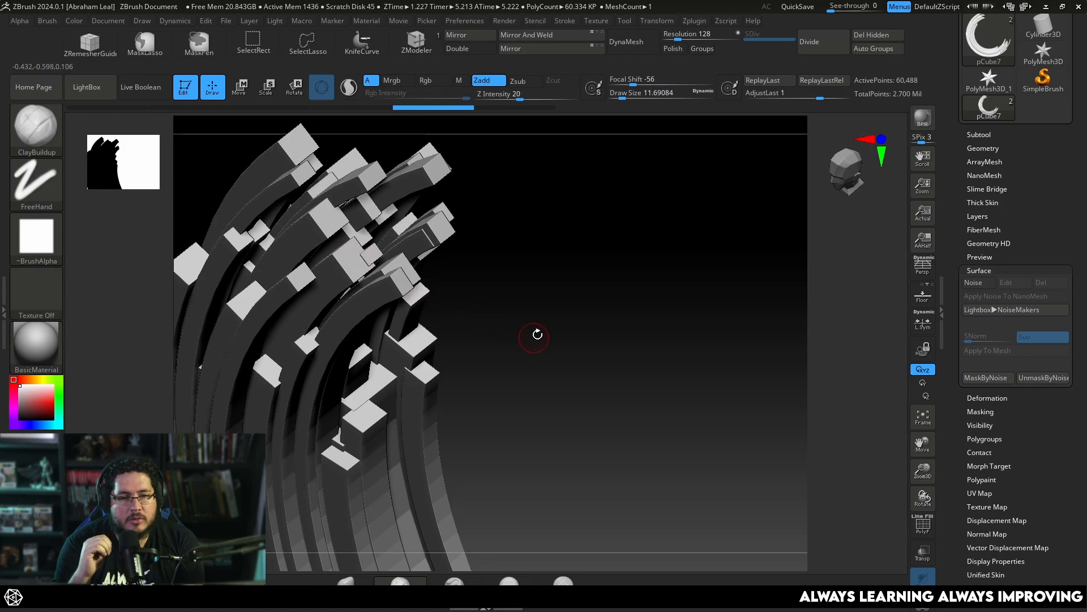
- Undo the ring's last remesh, and set DynaMesh to resolution 488 with Polish enabled
key(ctrl+z)
right_drag(534, 327, 644, 131)
drag(678, 35, 691, 35)
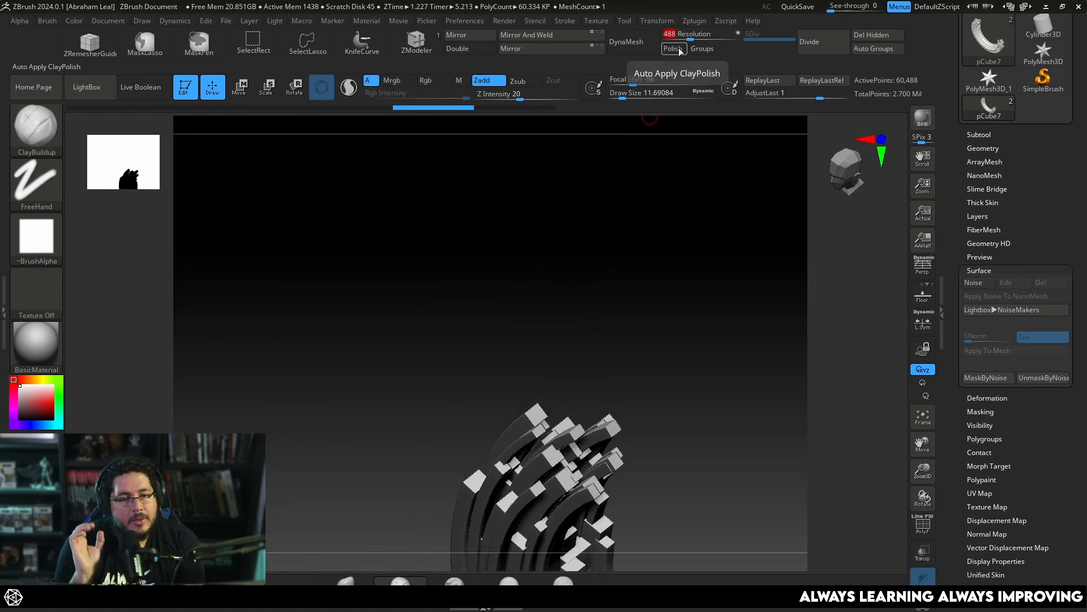
click(672, 49)
- Try remeshing the ring with DynaMesh at resolution 488 with Polish, and undo it
right_drag(685, 289, 640, 396)
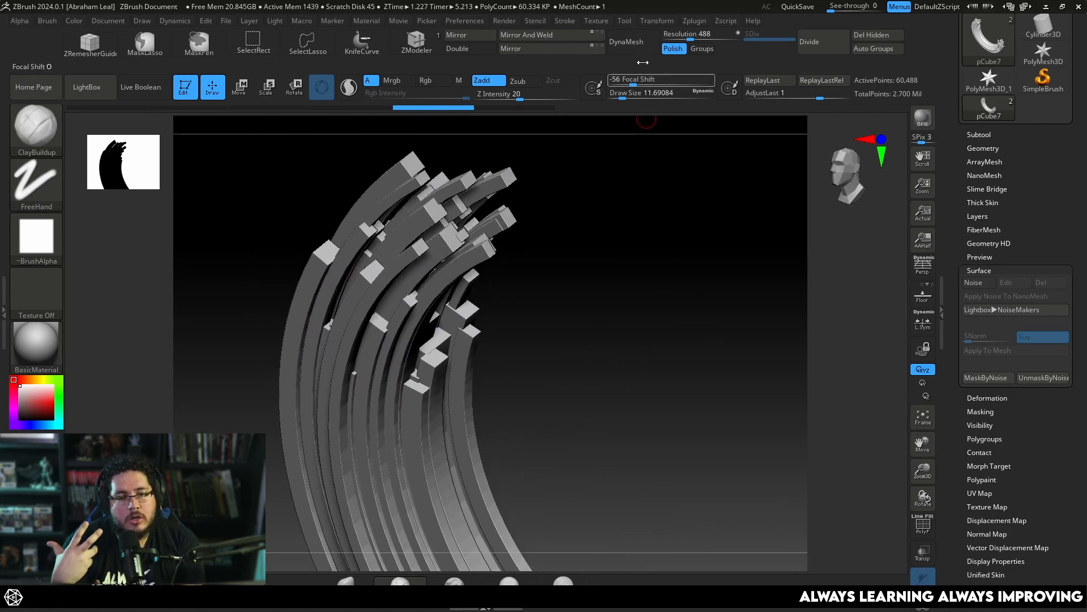
click(628, 50)
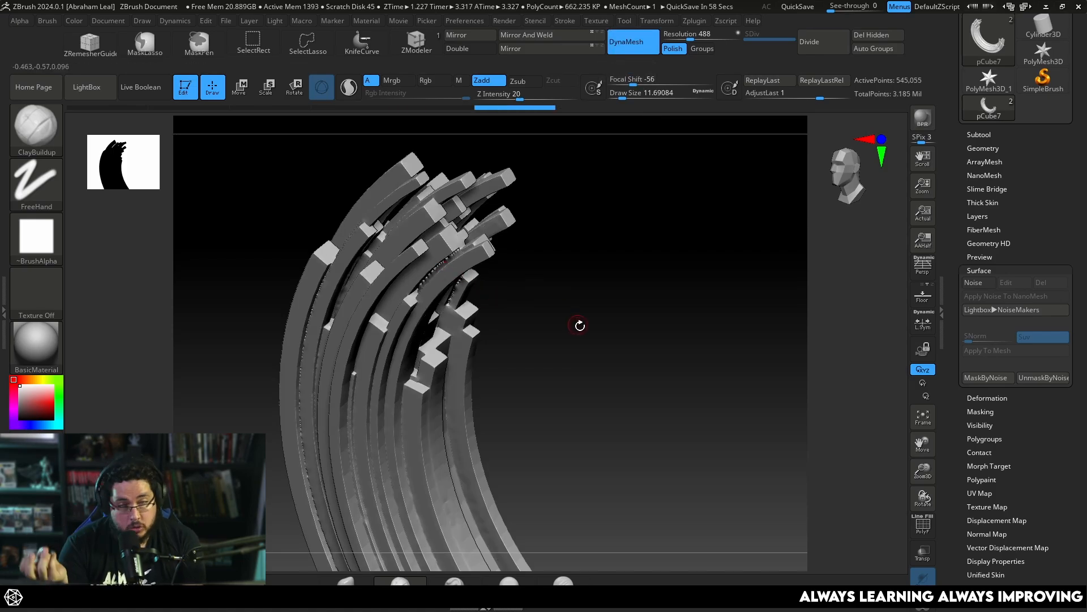
drag(580, 323, 618, 411)
key(ctrl+z)
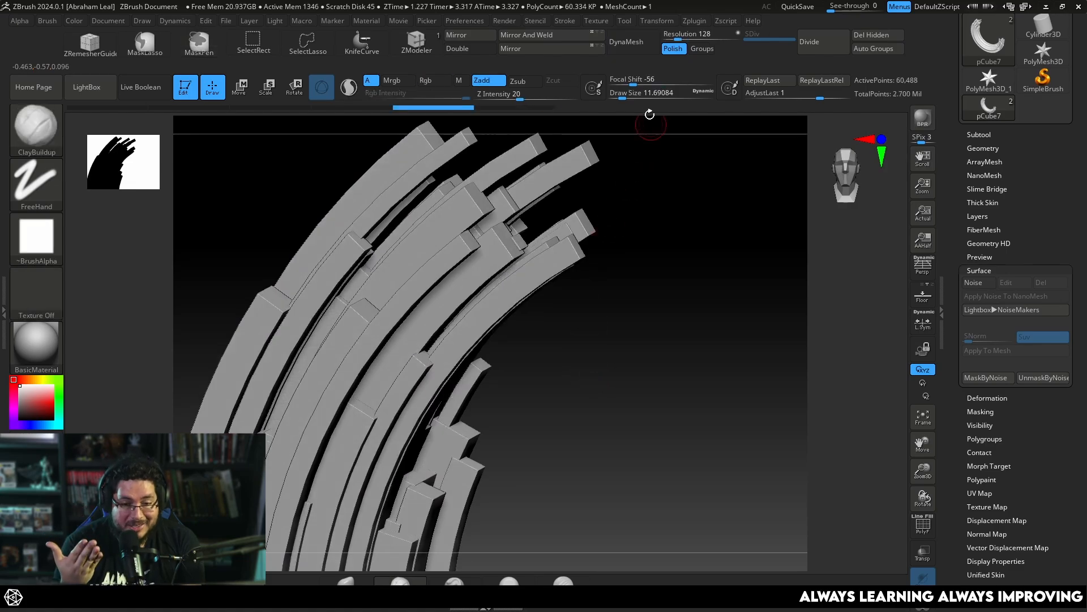
- Inflate the slats near the ring's broken upper end with the Inflat brush at a draw size of about 140
key(b)
key(i)
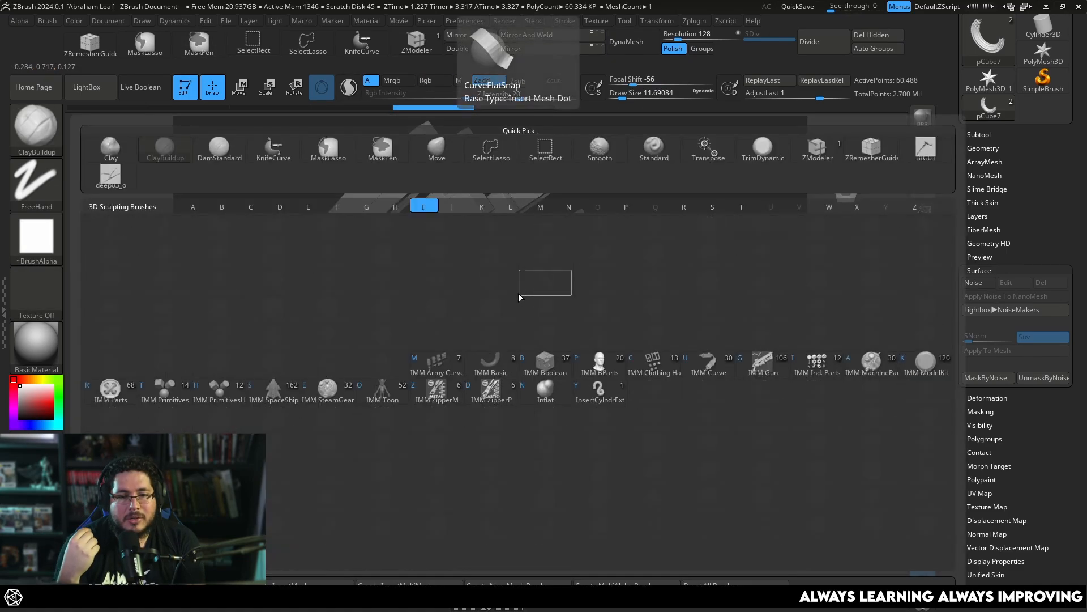
key(n)
key(space)
mouse_move(514, 288)
mouse_down()
mouse_move(526, 288)
mouse_move(494, 288)
mouse_up()
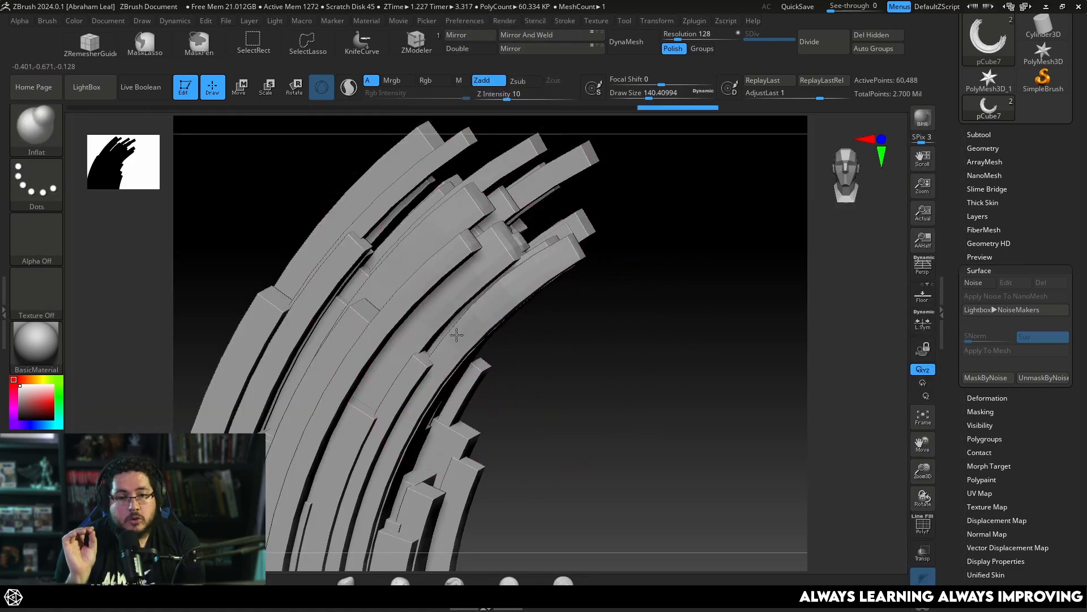
mouse_move(505, 336)
mouse_down()
mouse_move(519, 357)
mouse_move(504, 352)
mouse_up()
mouse_move(334, 340)
mouse_down()
mouse_move(317, 354)
mouse_move(340, 374)
mouse_up()
alt+drag(485, 374, 486, 333)
- Inflate the slats along the rest of the ring with Inflat, enlarging the draw size to about 476 and finishing at about 305
key(space)
drag(421, 346, 452, 346)
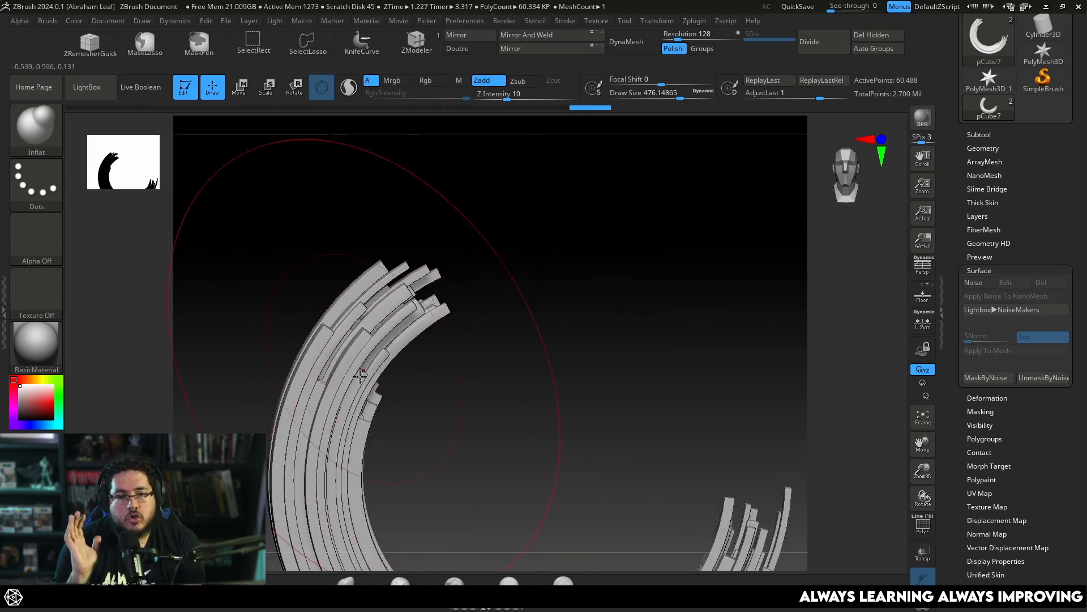
drag(371, 354, 340, 465)
mouse_move(399, 559)
alt+mouse_down()
mouse_move(381, 418)
mouse_move(388, 465)
alt+mouse_up()
mouse_move(405, 479)
mouse_down()
mouse_move(435, 491)
mouse_move(671, 470)
mouse_up()
right_drag(710, 401, 442, 367)
drag(646, 373, 683, 357)
mouse_move(687, 351)
right_down()
mouse_move(652, 311)
mouse_move(709, 280)
mouse_move(646, 226)
mouse_move(541, 286)
right_up()
key(space)
drag(592, 283, 574, 283)
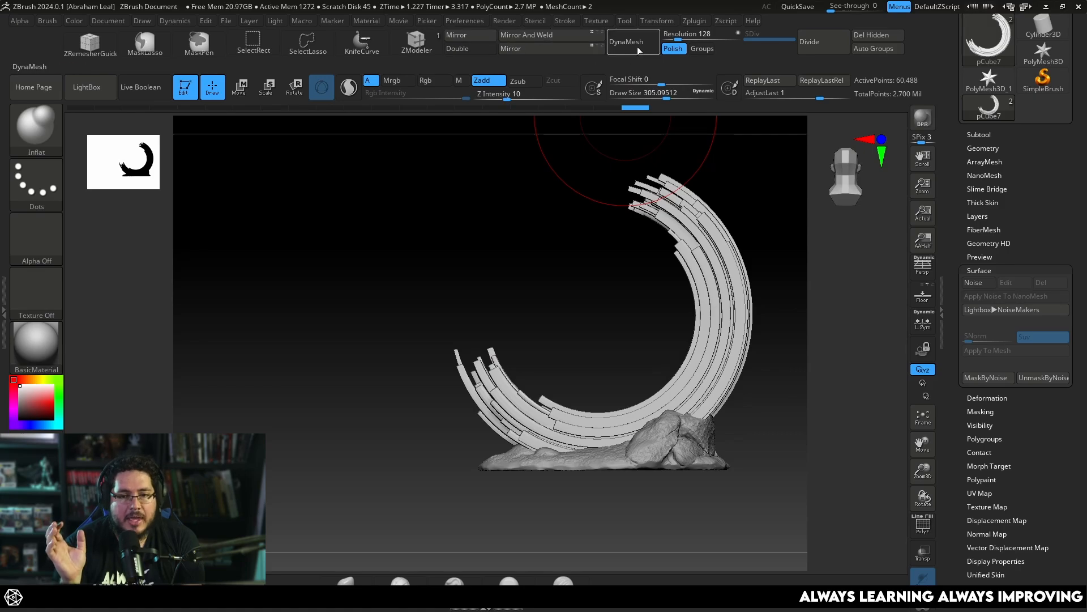
- Try remeshing the inflated ring with DynaMesh at resolution 128 with Polish, and undo it
click(638, 51)
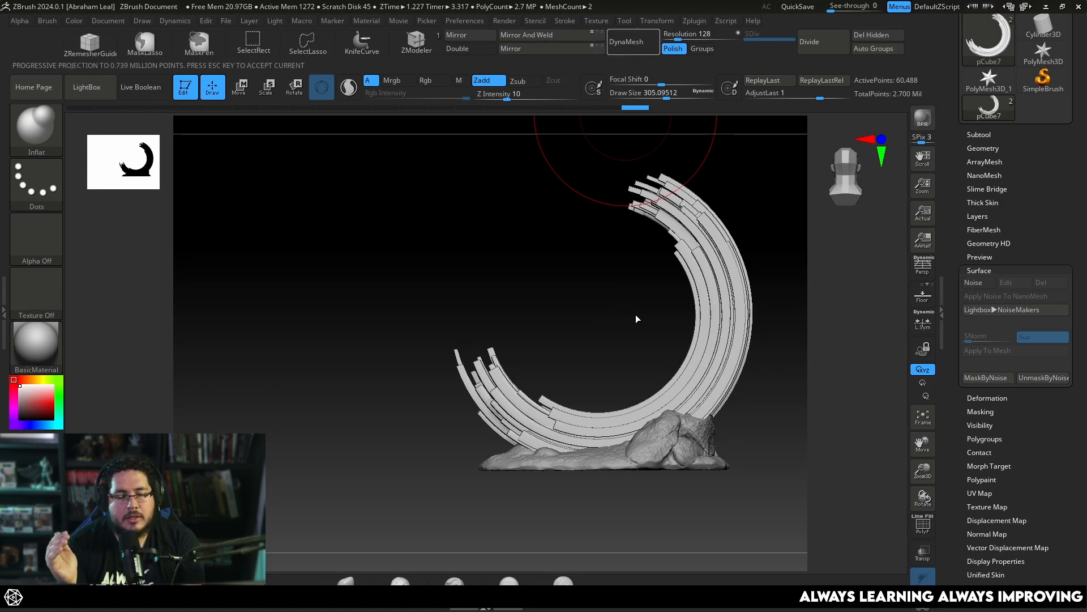
right_drag(627, 311, 381, 338)
alt+right_drag(675, 266, 648, 290)
right_drag(694, 249, 739, 240)
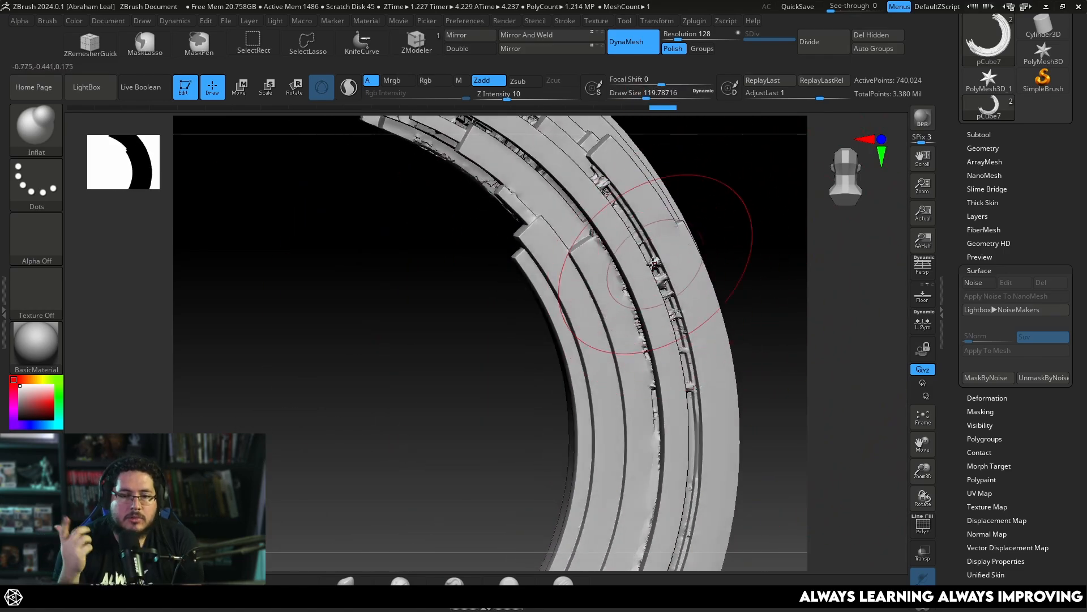
alt+right_drag(501, 344, 528, 434)
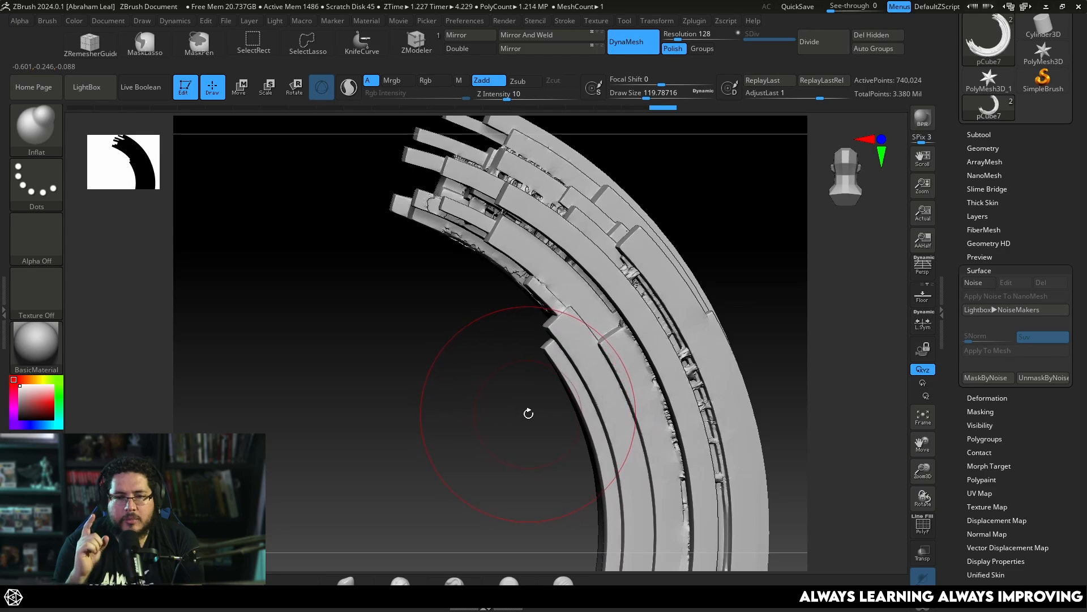
key(ctrl+z)
- Remesh the ring with DynaMesh at resolution 504 with Polish, and check its surface density
drag(679, 35, 695, 34)
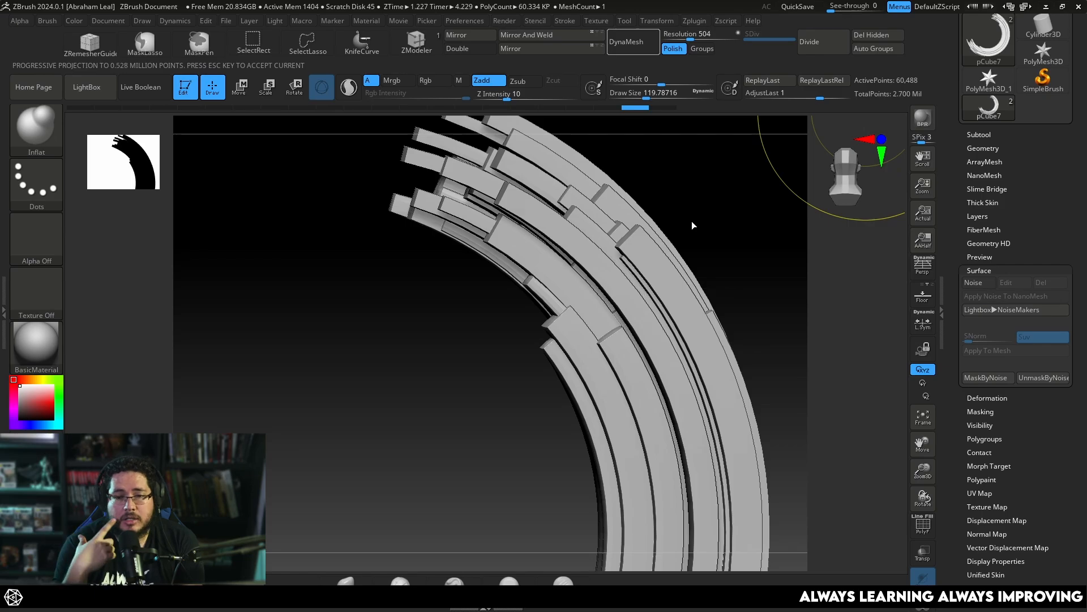
alt+drag(712, 262, 905, 502)
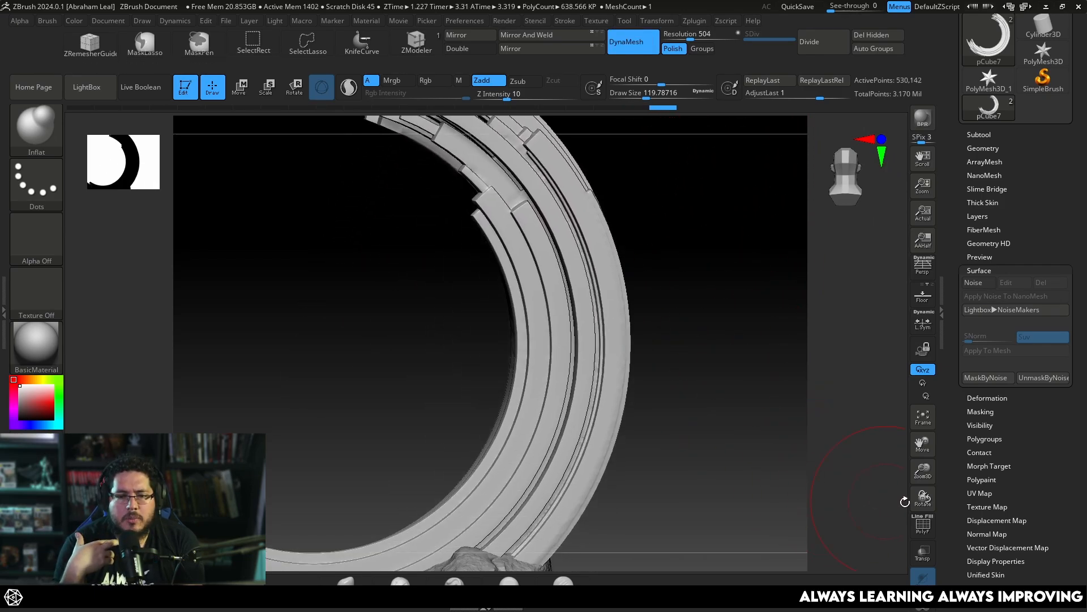
click(917, 527)
drag(765, 396, 795, 436)
click(921, 530)
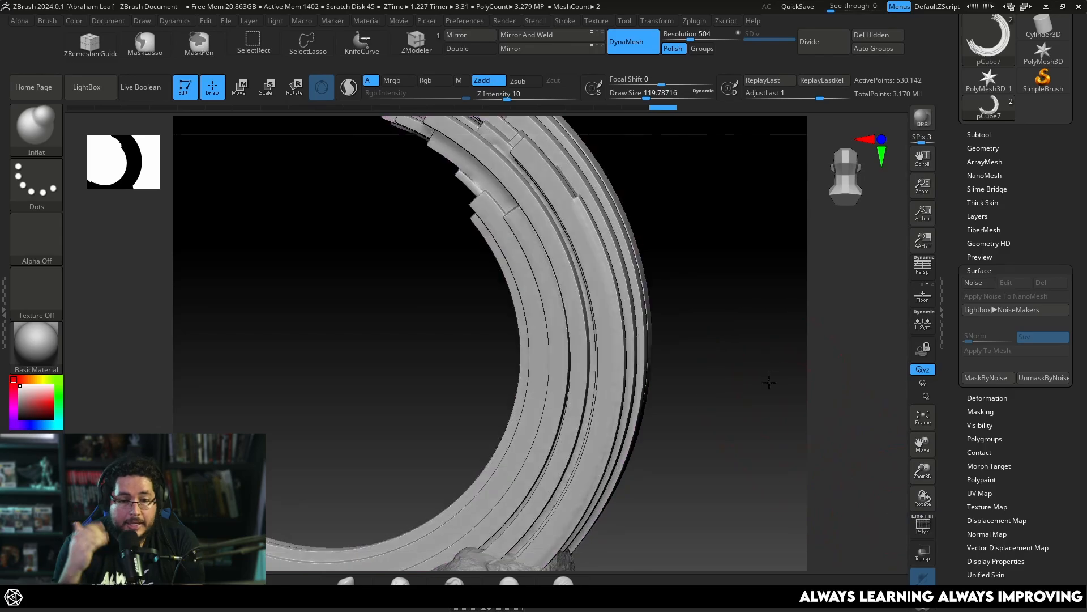
- Flatten the slat edges along the ring's outer side with TrimDynamic at a draw size of about 35
mouse_move(767, 381)
mouse_down()
mouse_move(721, 382)
mouse_move(719, 363)
mouse_move(707, 376)
mouse_move(660, 342)
mouse_move(740, 374)
mouse_move(648, 366)
mouse_move(736, 342)
mouse_move(648, 338)
mouse_move(755, 323)
mouse_move(570, 310)
mouse_move(621, 354)
mouse_move(515, 376)
mouse_up()
key(b)
key(t)
key(d)
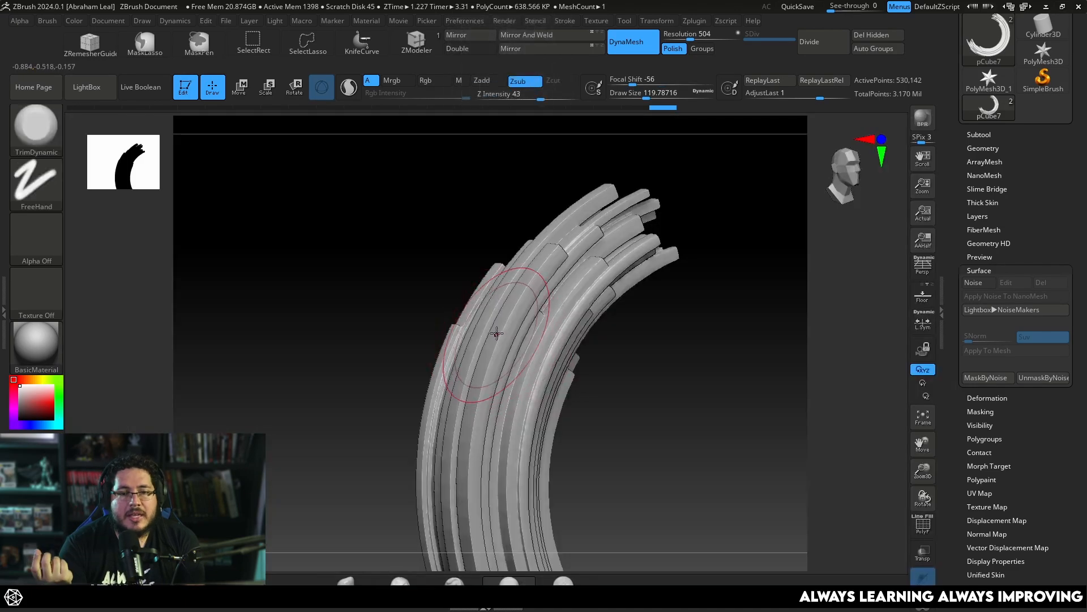
key(space)
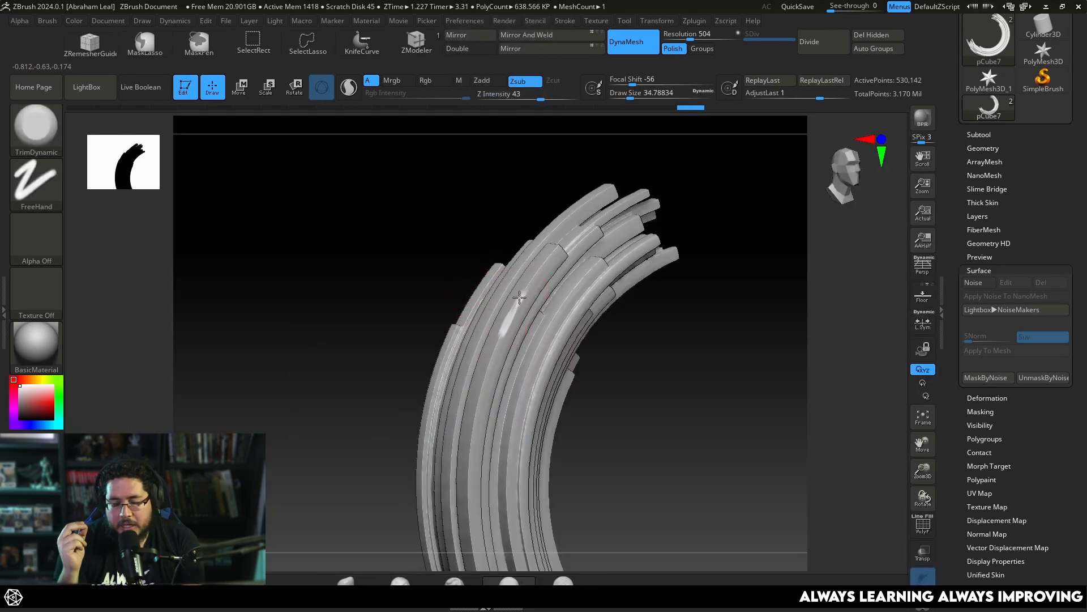
drag(650, 359, 548, 302)
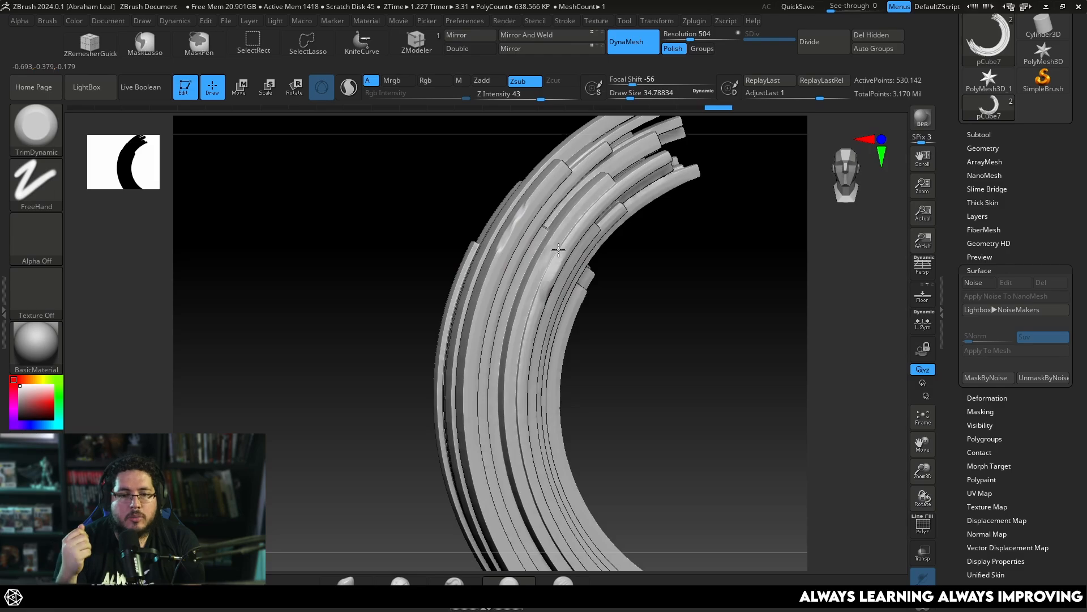
right_drag(558, 250, 440, 341)
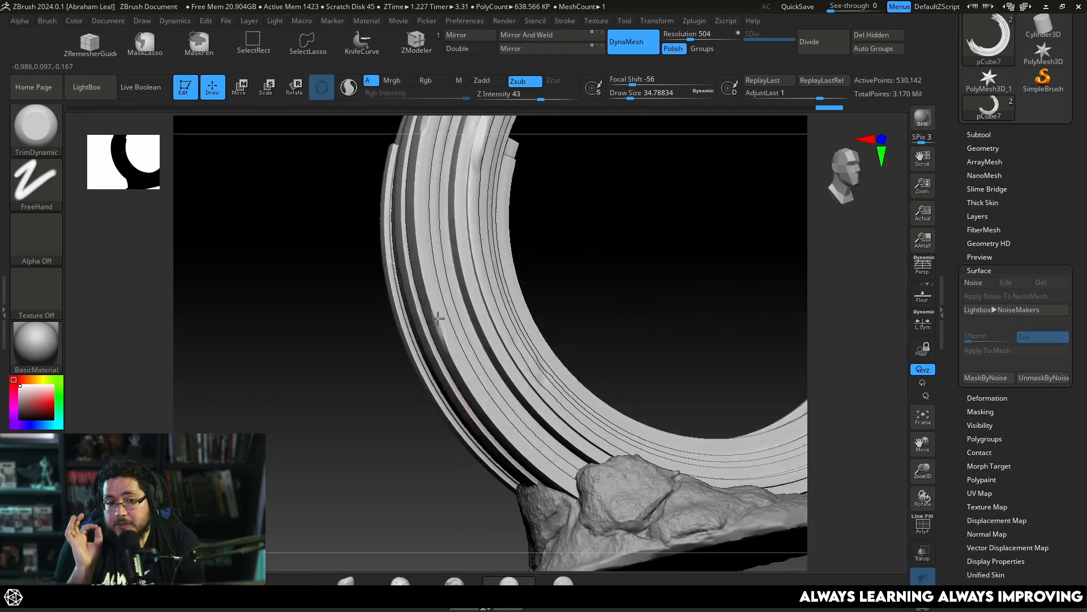
- Examine the whole ring, its stepped slat ends and its contact with the rock base from several angles
mouse_move(590, 236)
ctrl+right_down()
mouse_move(645, 233)
mouse_move(605, 240)
ctrl+right_up()
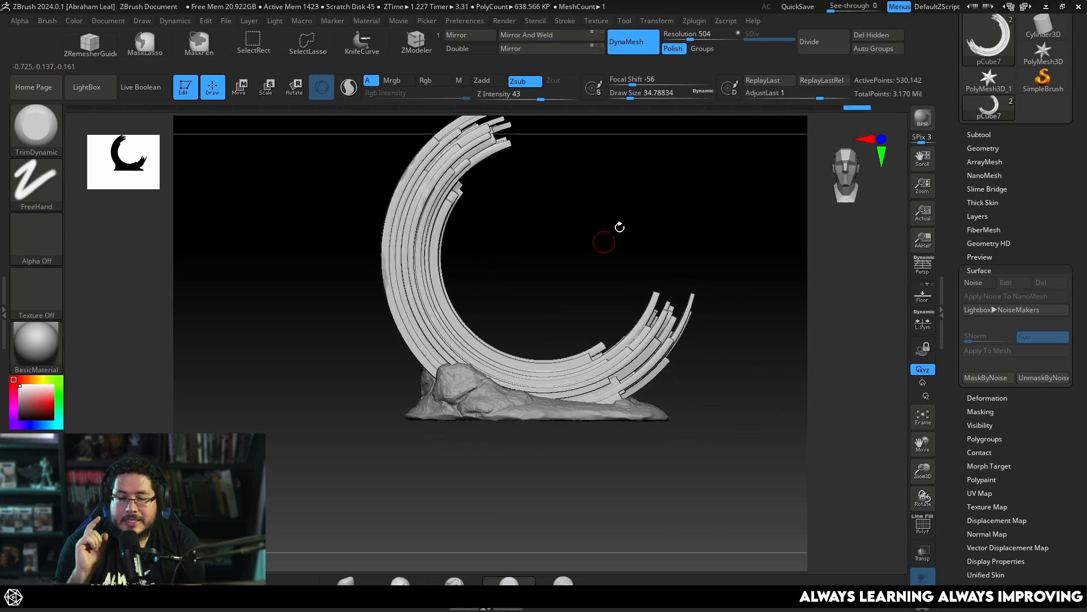
right_drag(670, 338, 702, 343)
ctrl+right_drag(603, 338, 667, 399)
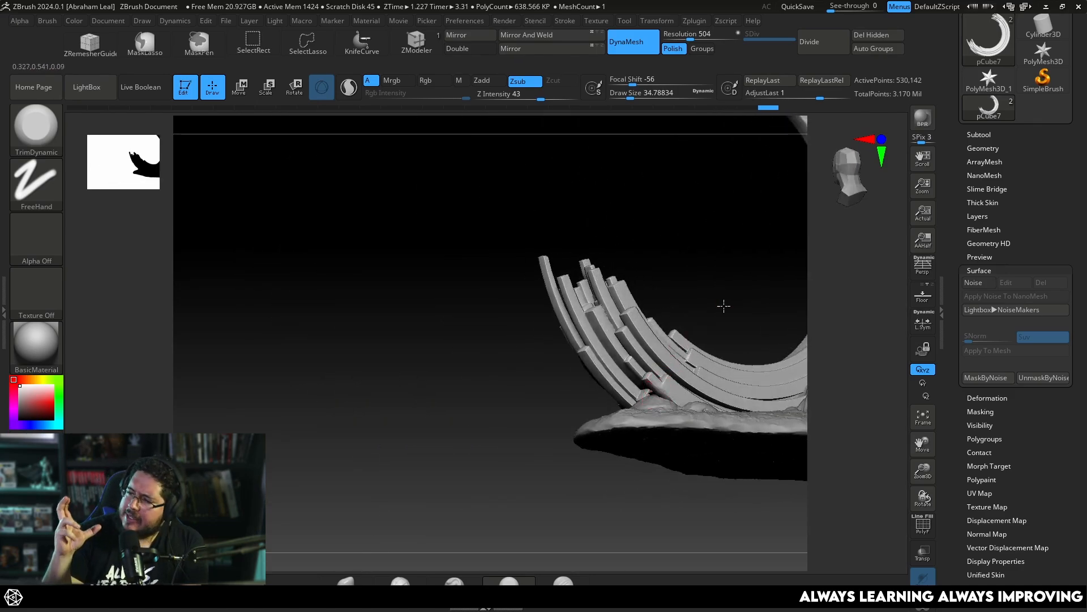
right_drag(723, 306, 601, 335)
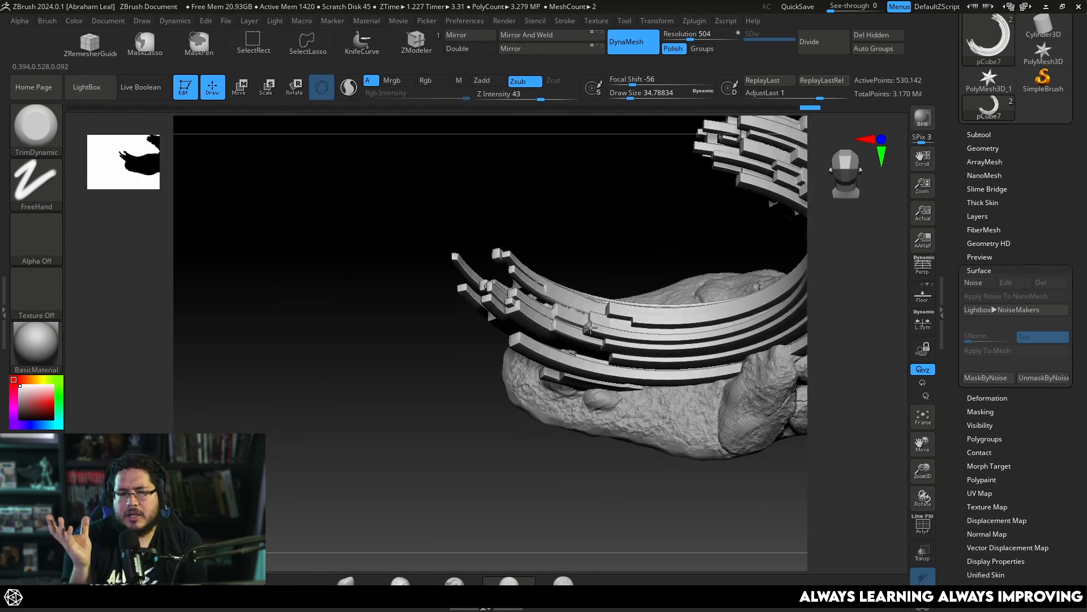
right_drag(627, 260, 525, 346)
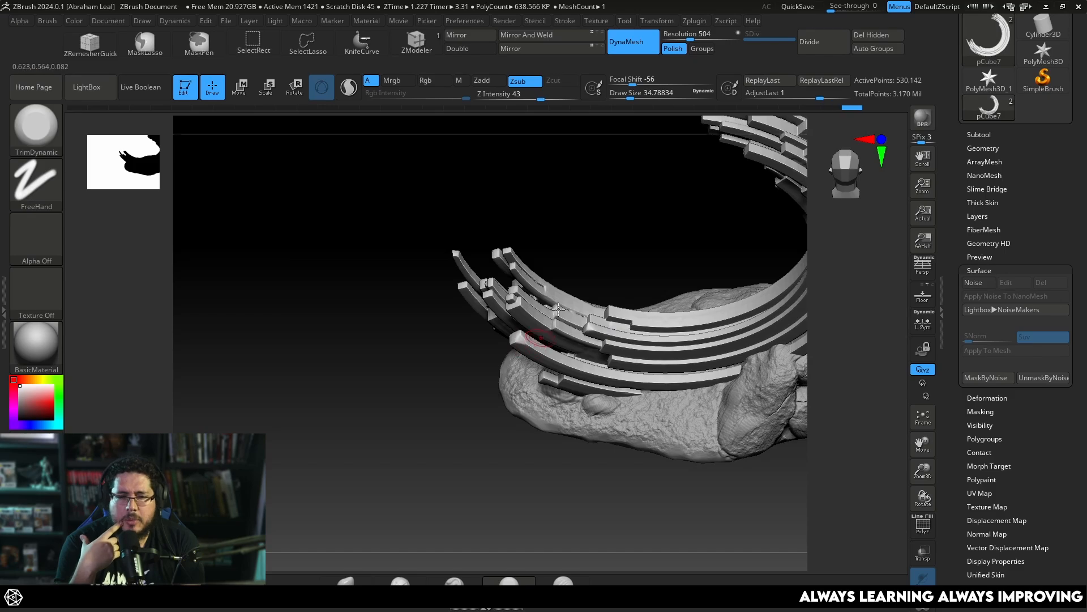
right_drag(558, 309, 617, 269)
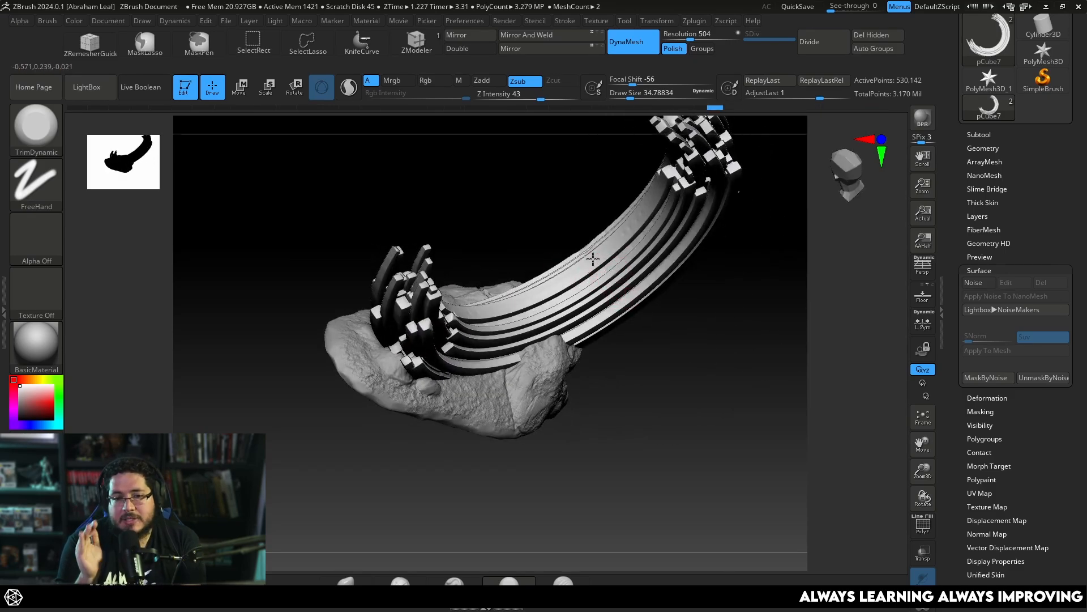
- Increase the brush draw size to about 71 and subdivide the ring up to subdivision level 3
key(])
right_drag(715, 263, 684, 366)
right_drag(635, 307, 656, 215)
alt+right_drag(483, 300, 483, 323)
right_drag(657, 241, 657, 274)
key(ctrl+d)
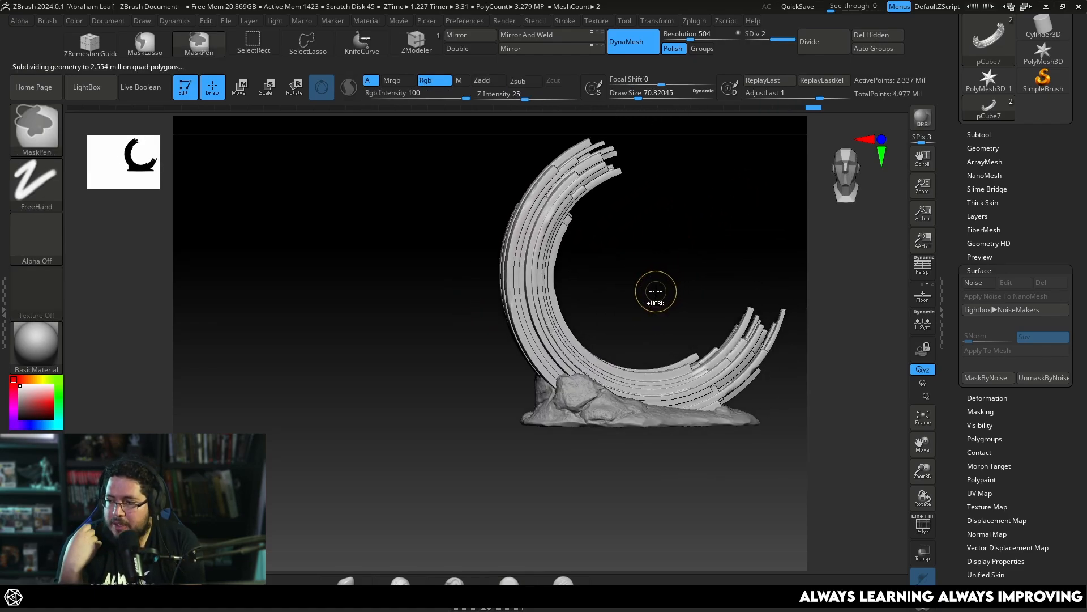
ctrl+right_drag(649, 275, 657, 281)
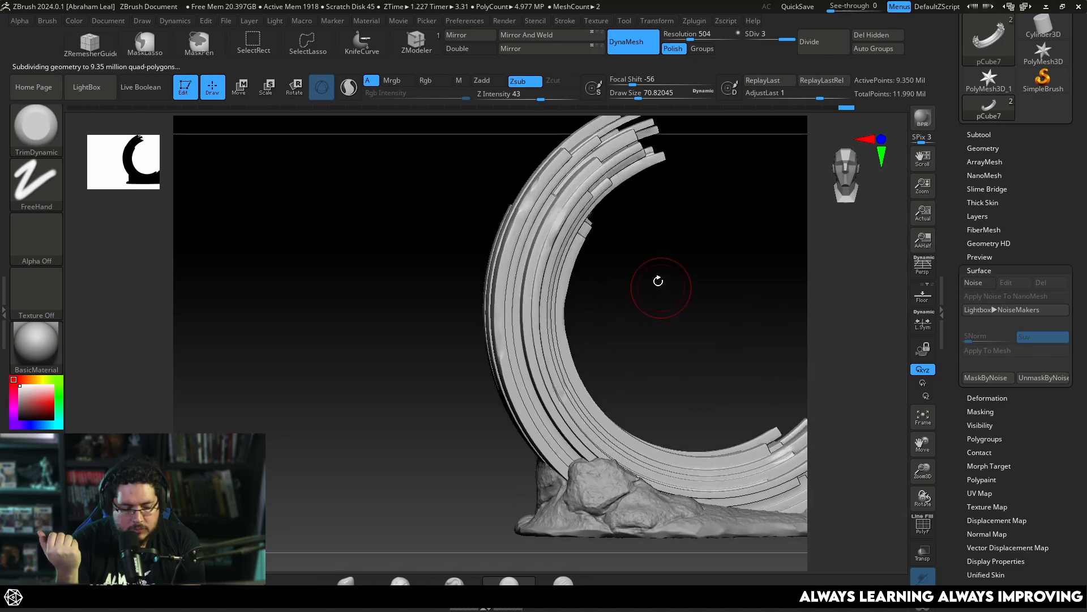
alt+right_drag(667, 340, 637, 332)
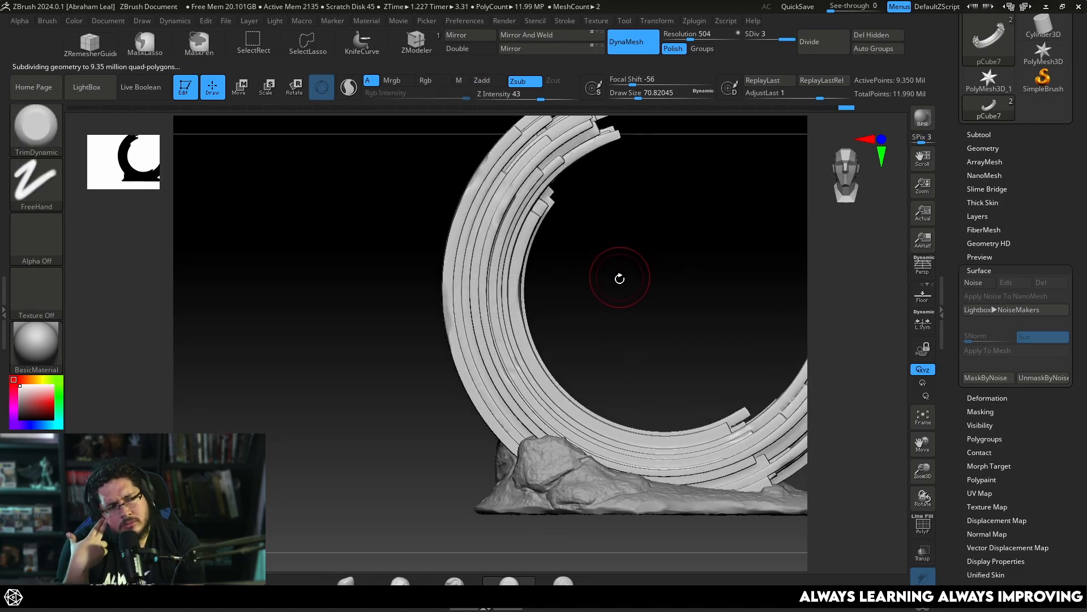
- Load a concrete_Detail brush with sparse pits from LightBox and stamp it onto the ring's broad side at intensity 8
click(95, 85)
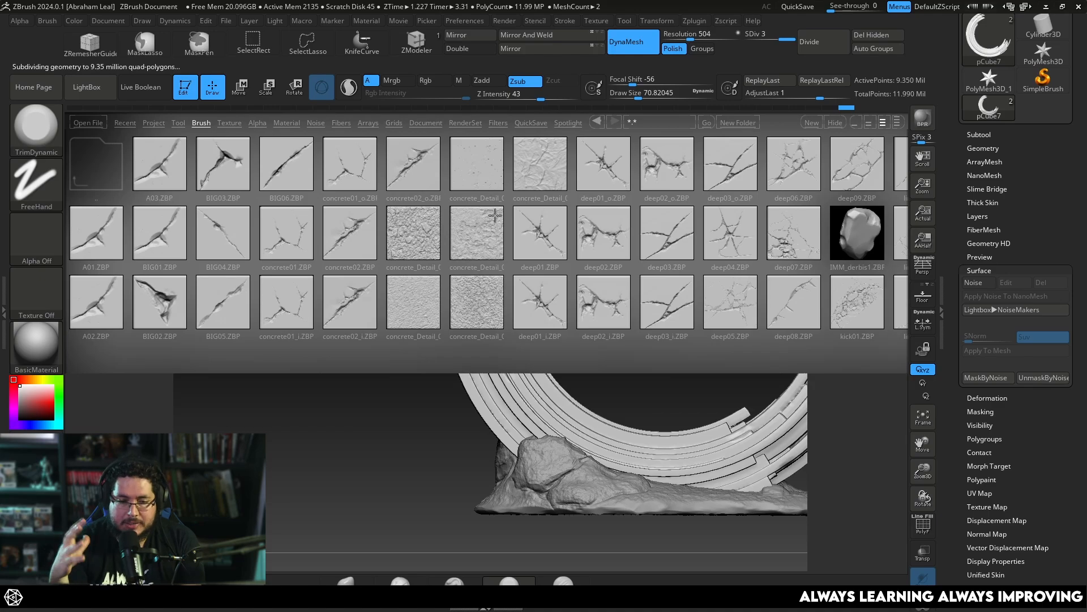
double_click(482, 171)
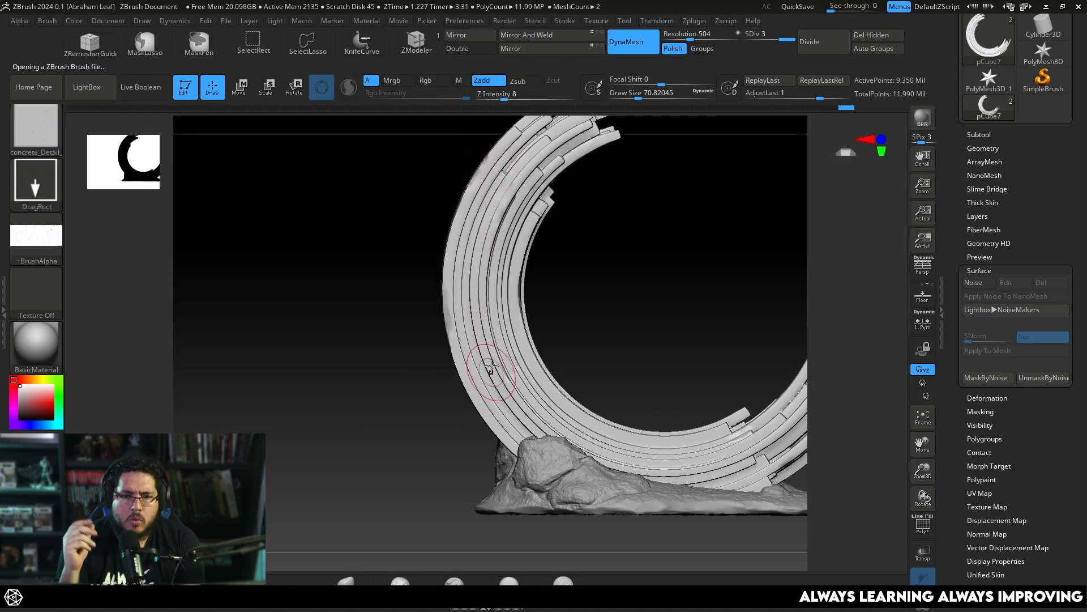
ctrl+right_drag(565, 308, 532, 307)
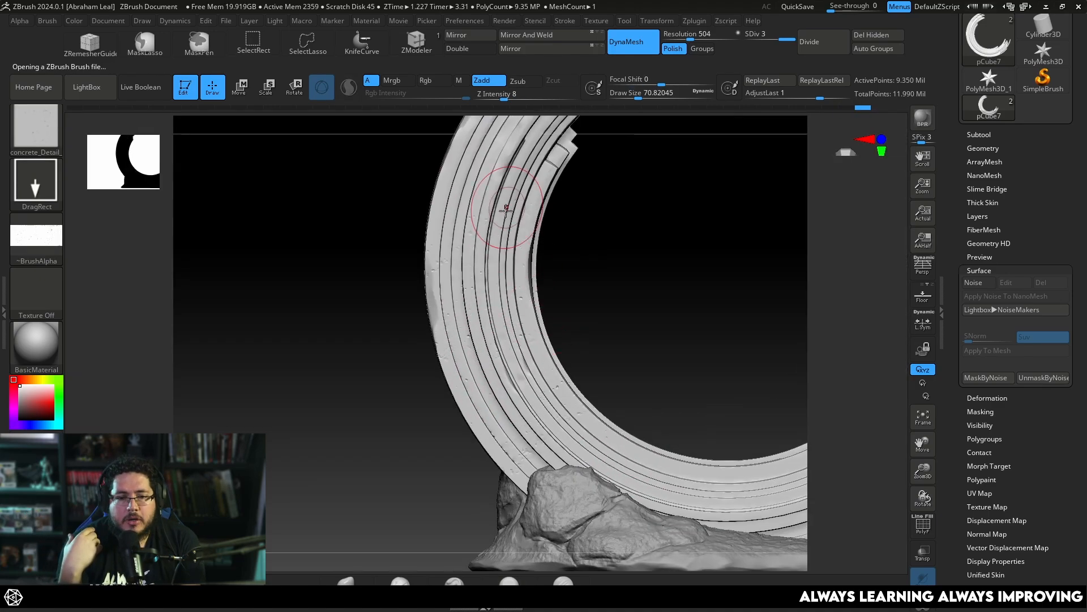
drag(585, 299, 463, 228)
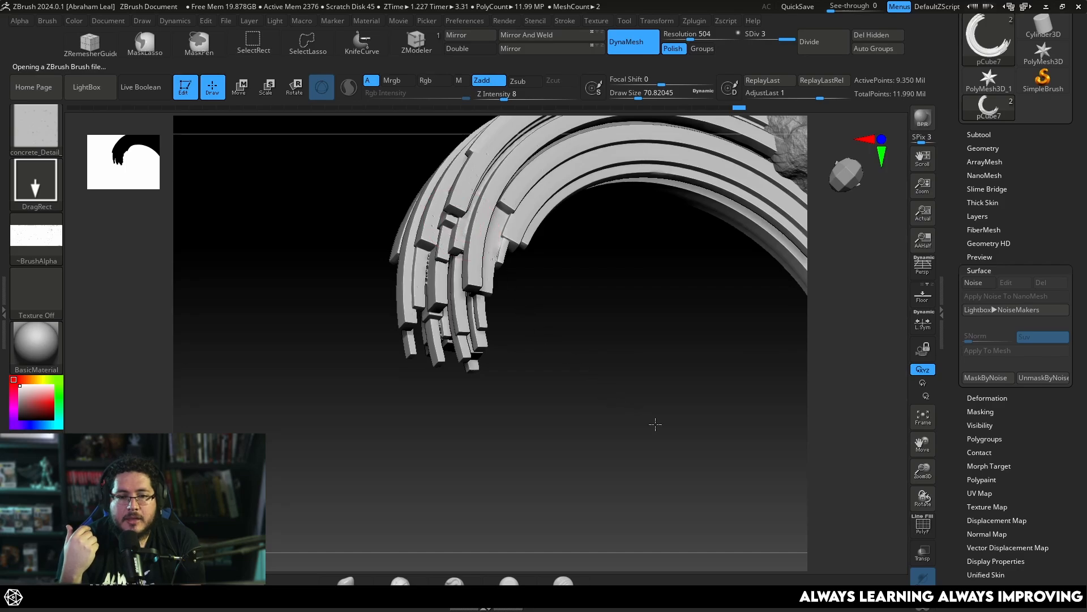
drag(644, 364, 568, 155)
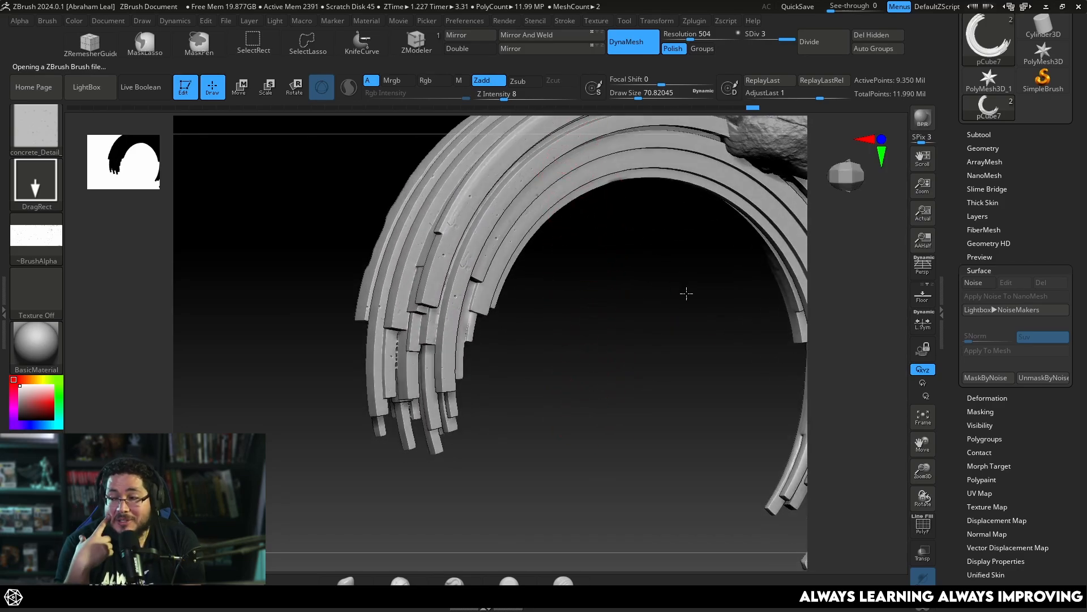
- Stamp concrete pits onto the ring's stepped slat ends and outer faces at a draw size of about 71
drag(687, 293, 497, 324)
drag(747, 465, 740, 452)
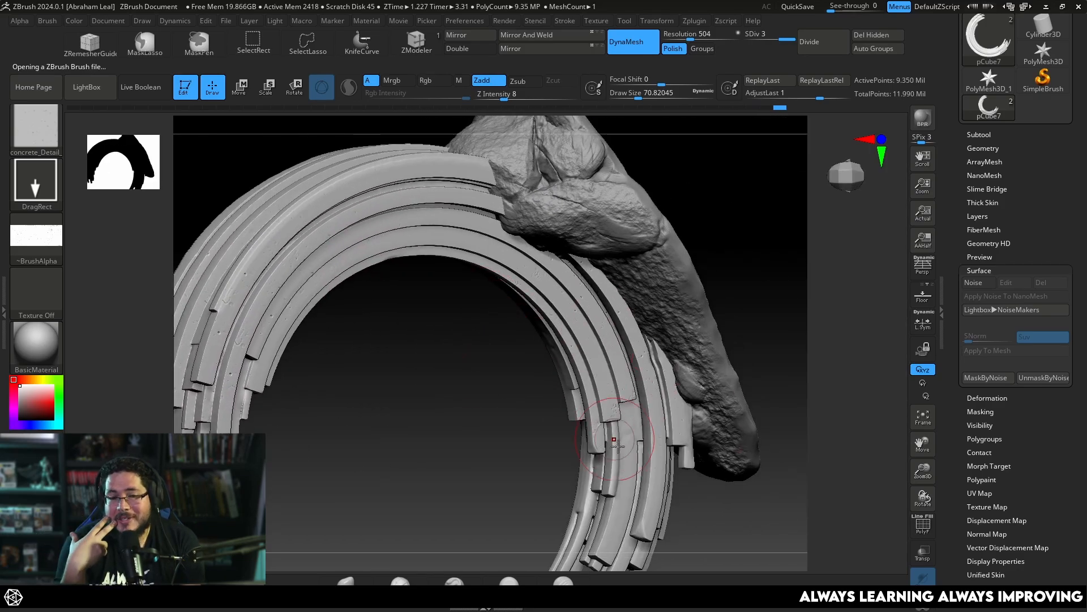
alt+drag(746, 525, 740, 383)
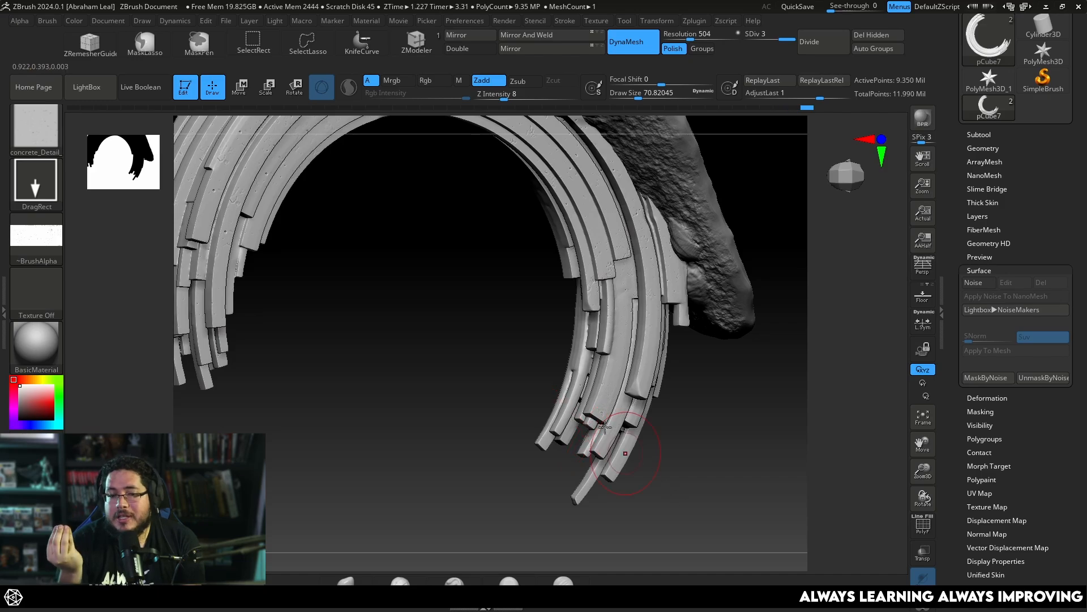
drag(520, 374, 651, 413)
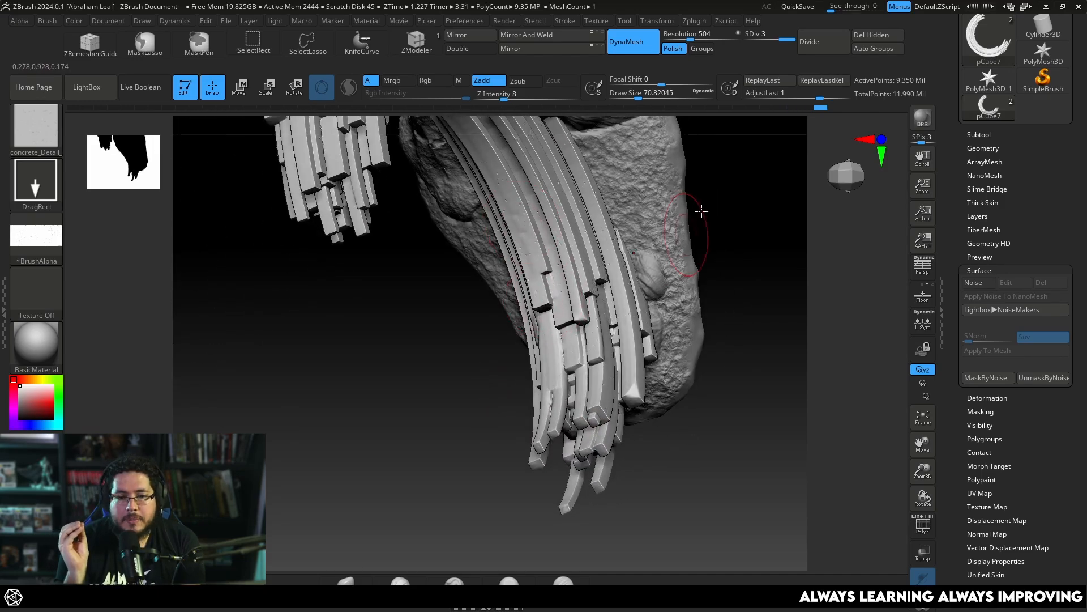
mouse_move(702, 211)
mouse_down()
mouse_move(736, 299)
mouse_move(491, 322)
mouse_up()
drag(714, 405, 436, 282)
drag(632, 316, 617, 151)
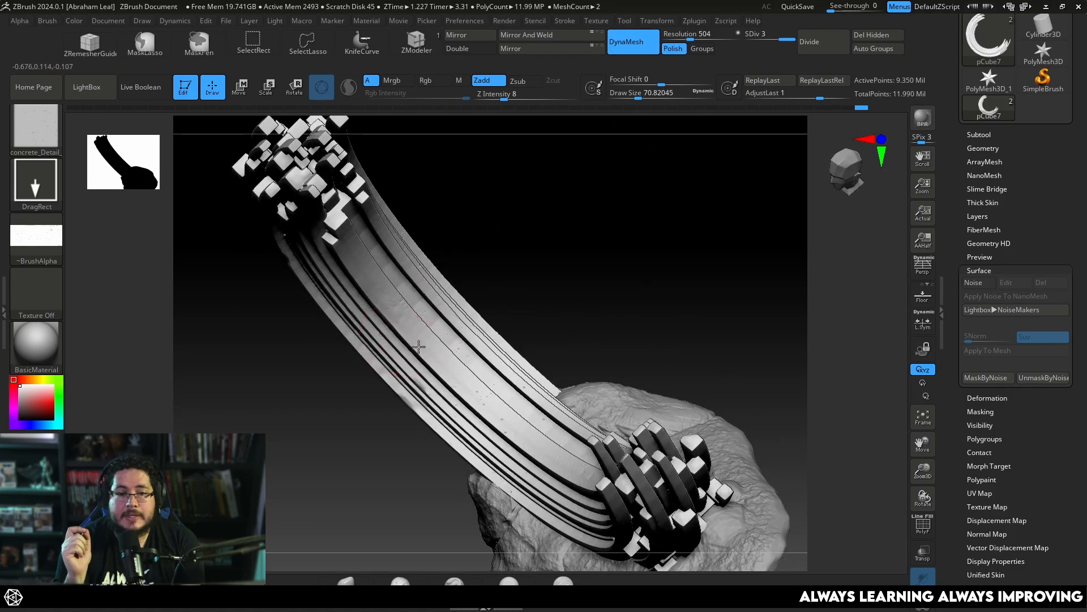
- Load the deep02_i crack brush from LightBox and stamp cracks across the ring's front slats at a draw size of about 35
drag(575, 304, 537, 279)
key(comma)
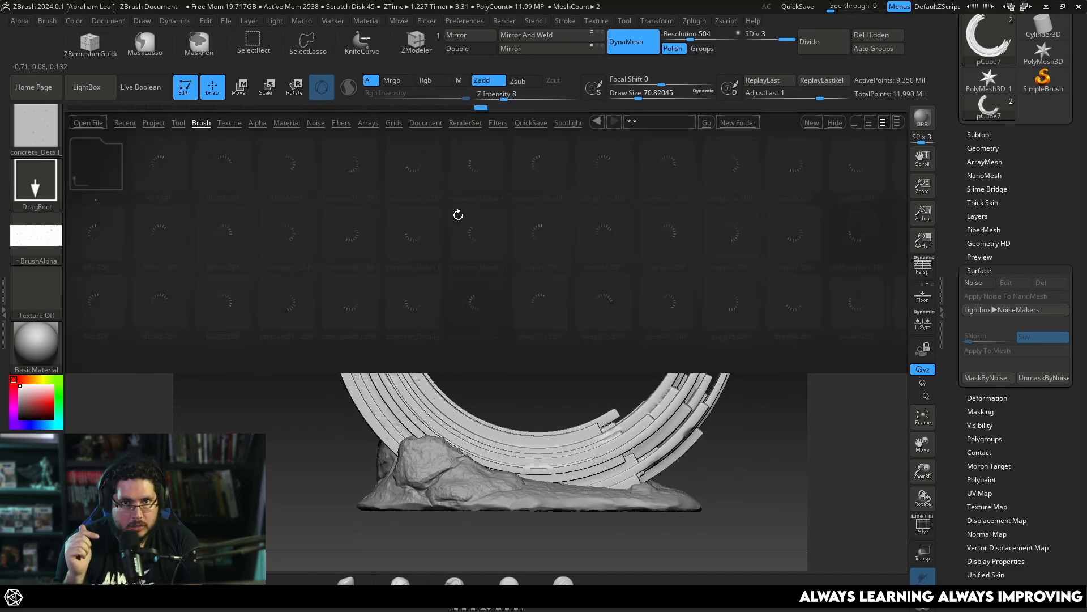
double_click(611, 314)
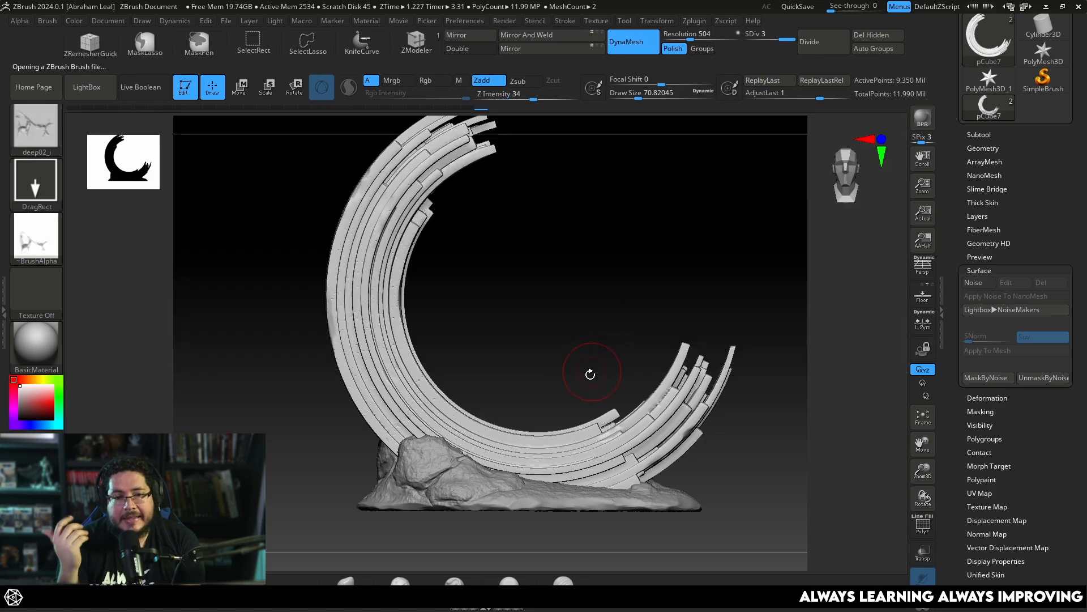
key(space)
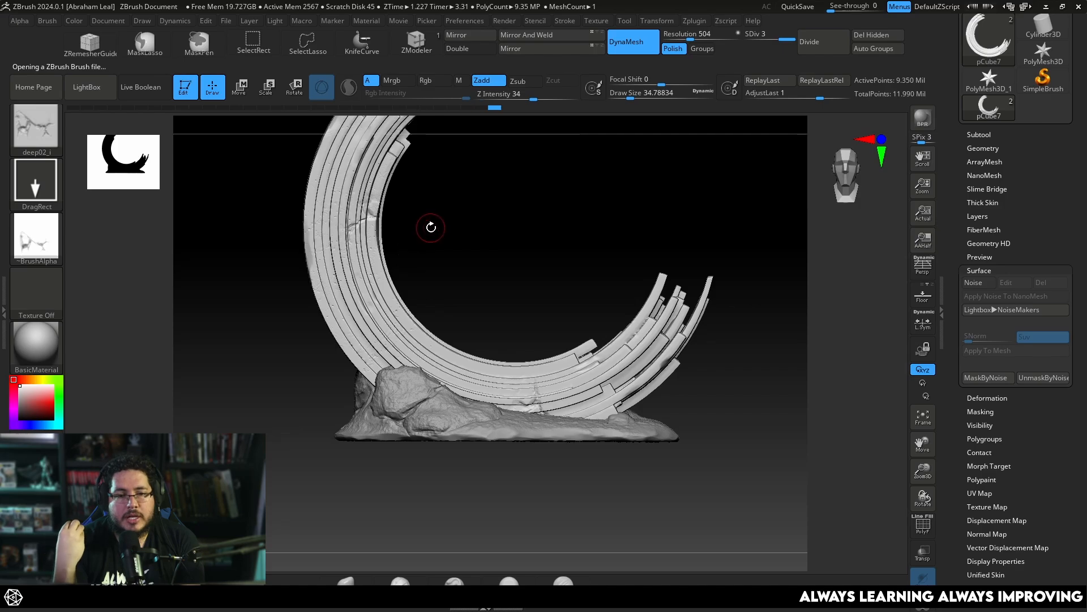
- Stamp deep02_i cracks onto the ring's outer face and the edges of its outer slats at intensity 34
alt+drag(424, 229, 476, 343)
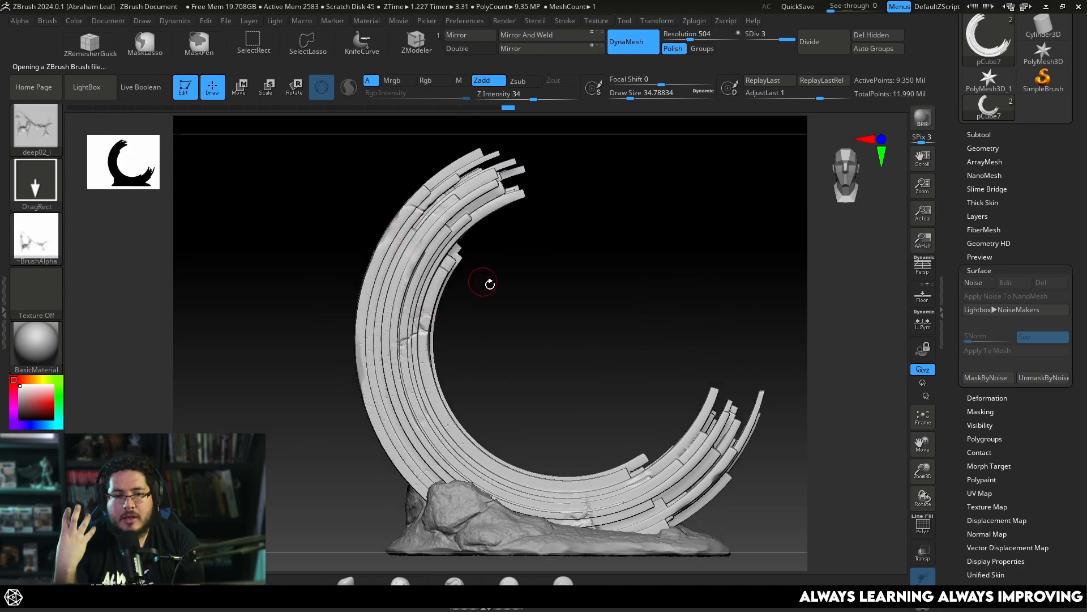
drag(490, 284, 369, 348)
mouse_move(379, 398)
mouse_down()
mouse_move(398, 422)
mouse_move(420, 371)
mouse_move(431, 379)
mouse_up()
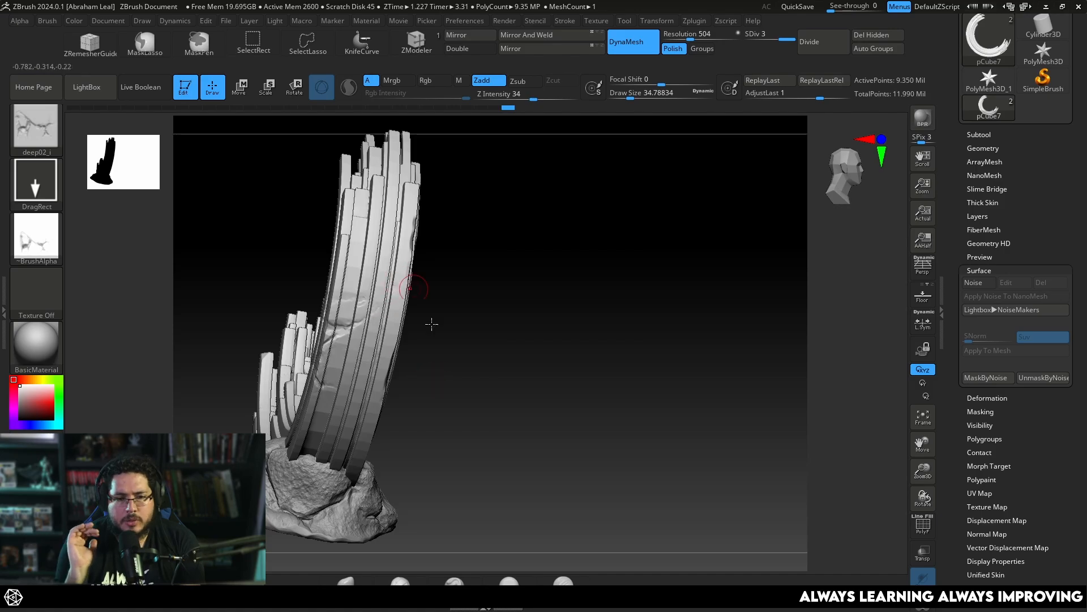
mouse_move(430, 323)
mouse_down()
mouse_move(468, 292)
mouse_move(370, 398)
mouse_up()
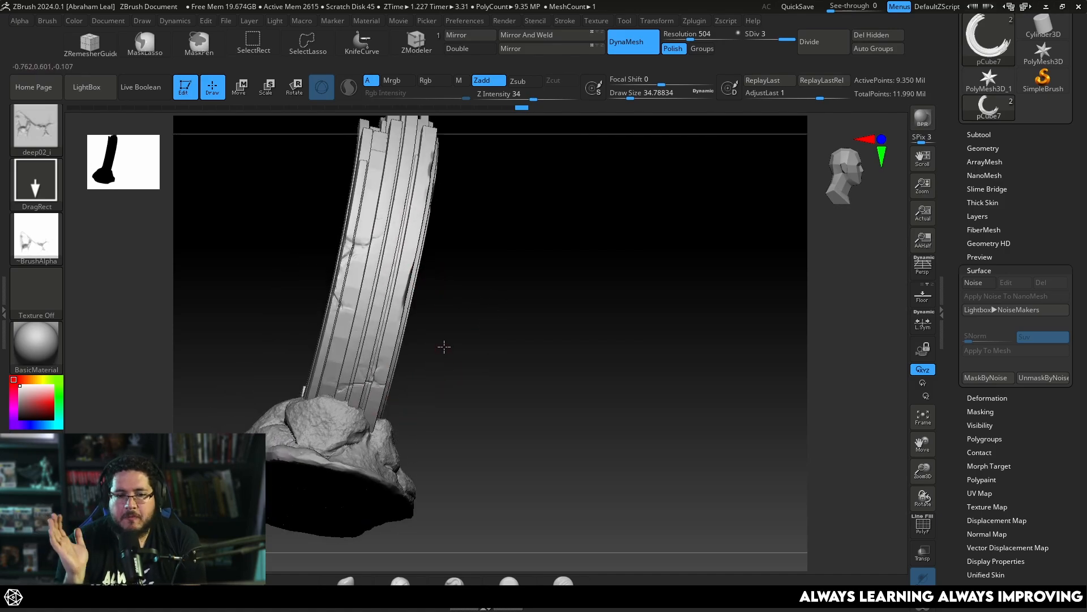
- Switch to the TrimDynamic brush close to the ring's outer face
alt+drag(444, 347, 512, 487)
key(b)
key(d)
key(s)
key(space)
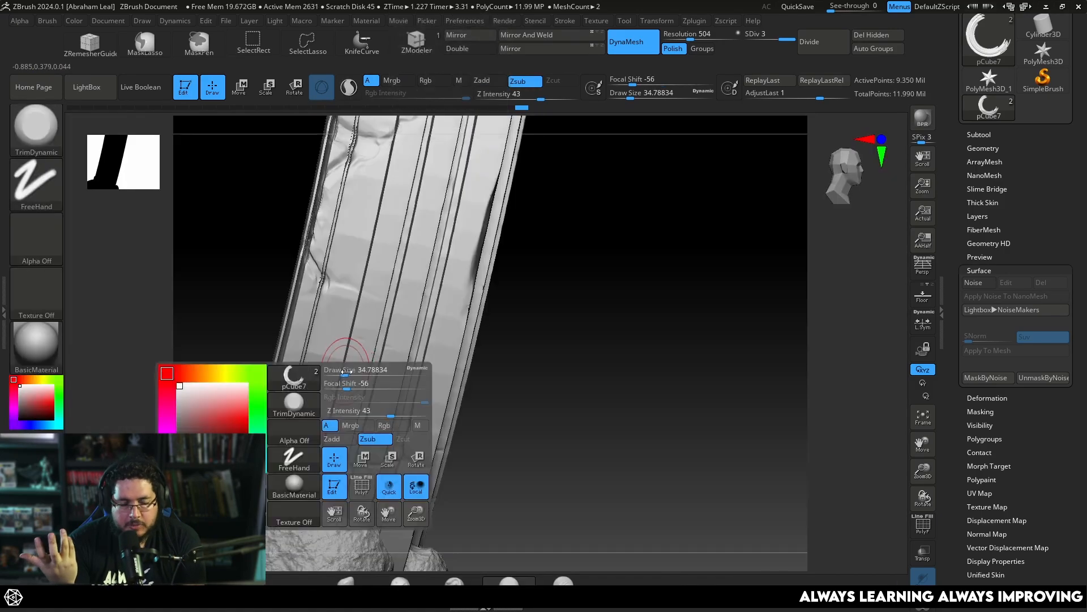
key(ctrl+space)
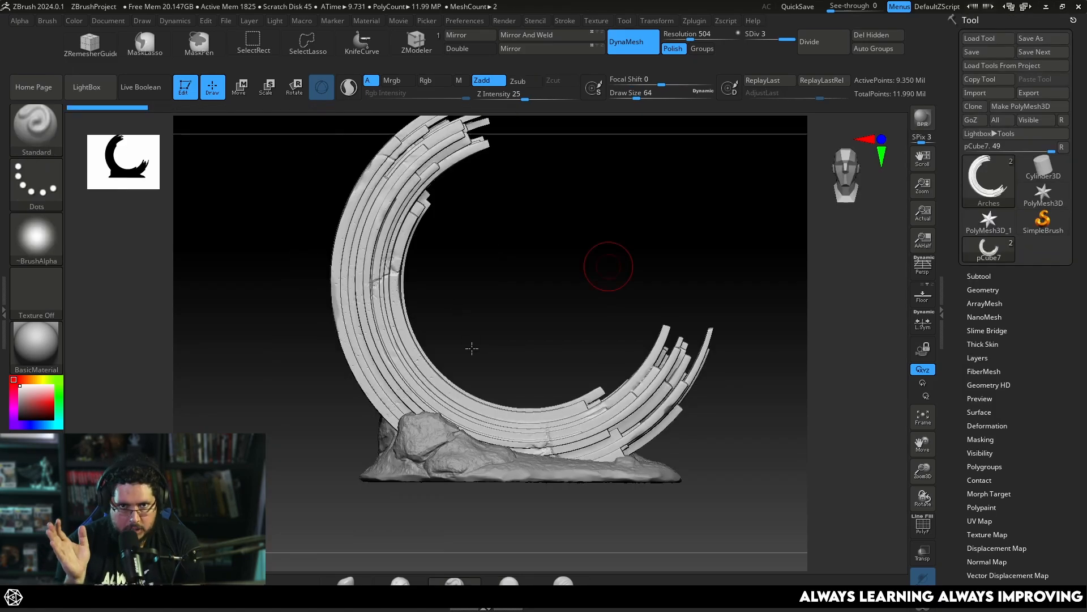
- Flatten the faceted outer faces of the ring's slats with TrimDynamic at a draw size of about 33
mouse_move(471, 348)
mouse_down()
mouse_move(556, 308)
mouse_move(632, 359)
mouse_move(561, 334)
mouse_up()
key(b)
key(t)
key(d)
key(space)
drag(471, 336, 459, 337)
mouse_move(639, 290)
mouse_down()
mouse_move(697, 291)
mouse_move(690, 316)
mouse_move(680, 292)
mouse_up()
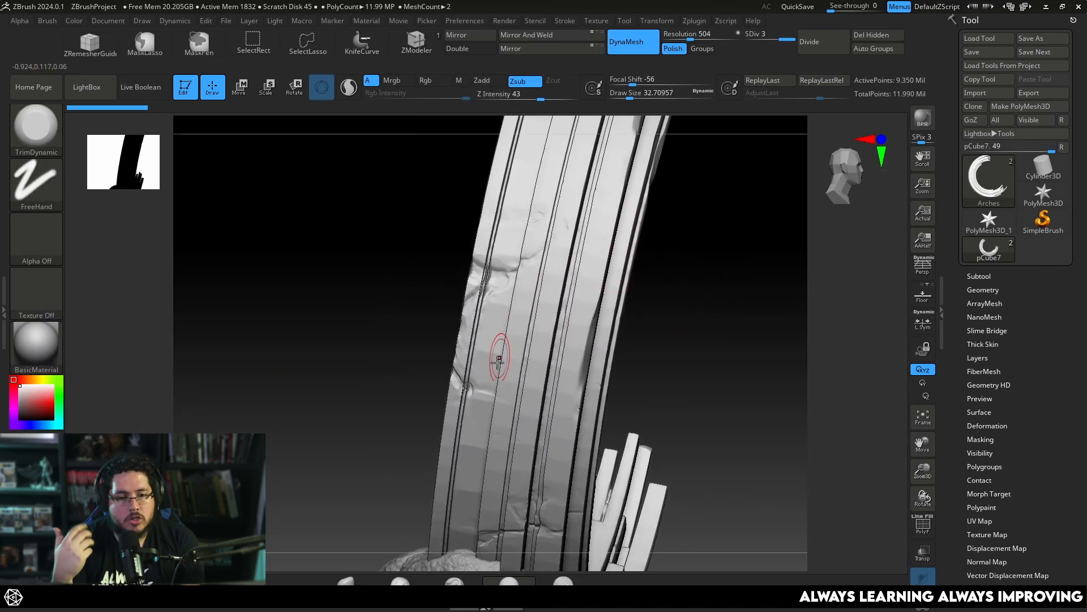
drag(490, 350, 493, 313)
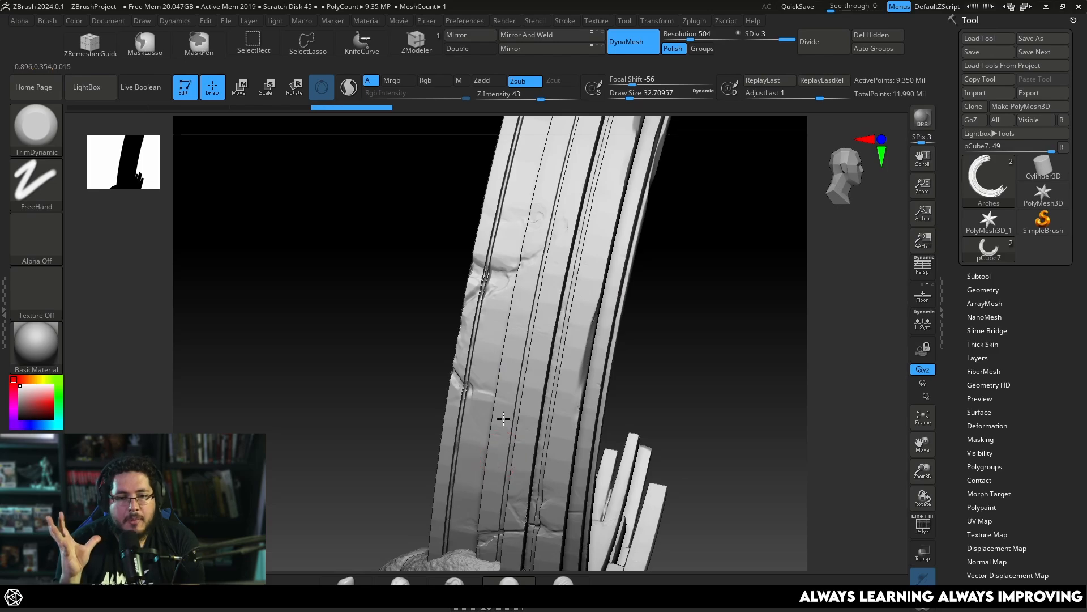
drag(521, 332, 558, 265)
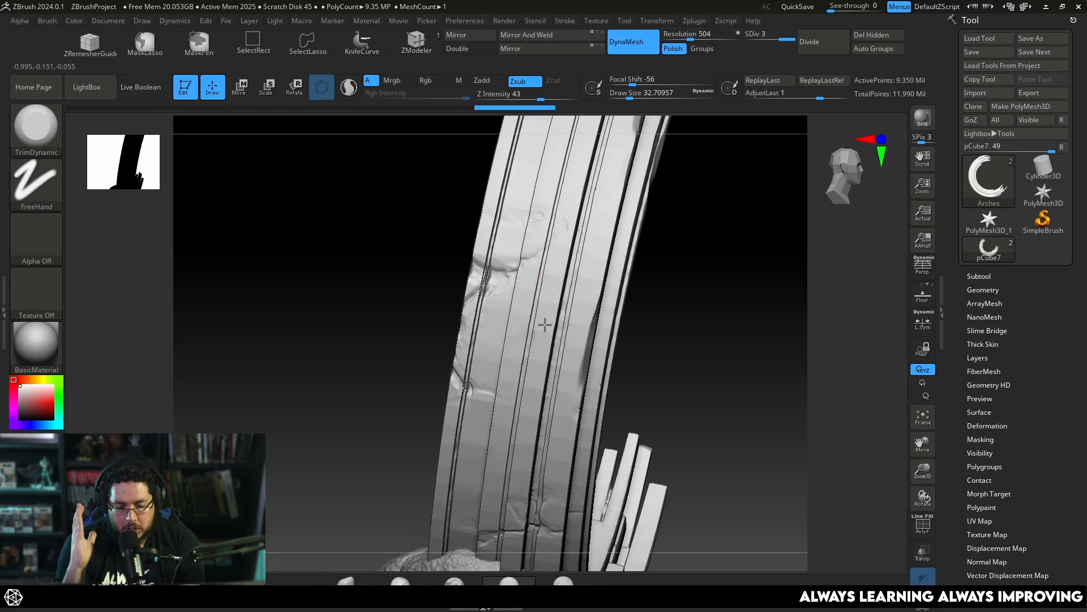
drag(536, 487, 558, 451)
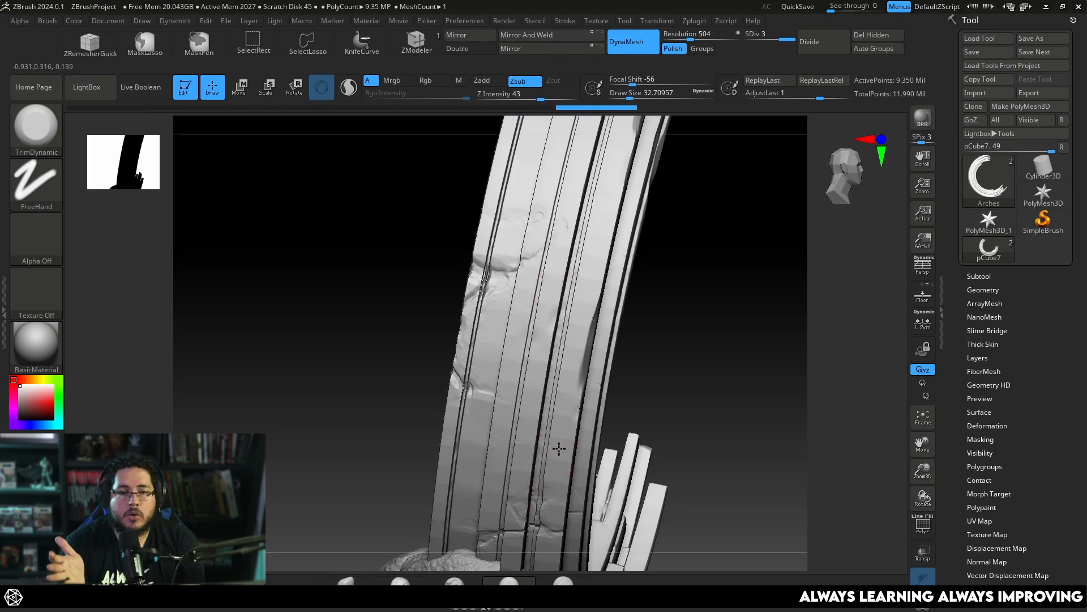
- Continue trimming the facets on the outer slats towards the ring's upper broken end
drag(595, 262, 609, 221)
alt+drag(686, 211, 623, 311)
drag(597, 256, 613, 218)
mouse_move(665, 218)
alt+mouse_down()
mouse_move(678, 279)
mouse_move(653, 315)
mouse_move(614, 273)
alt+mouse_up()
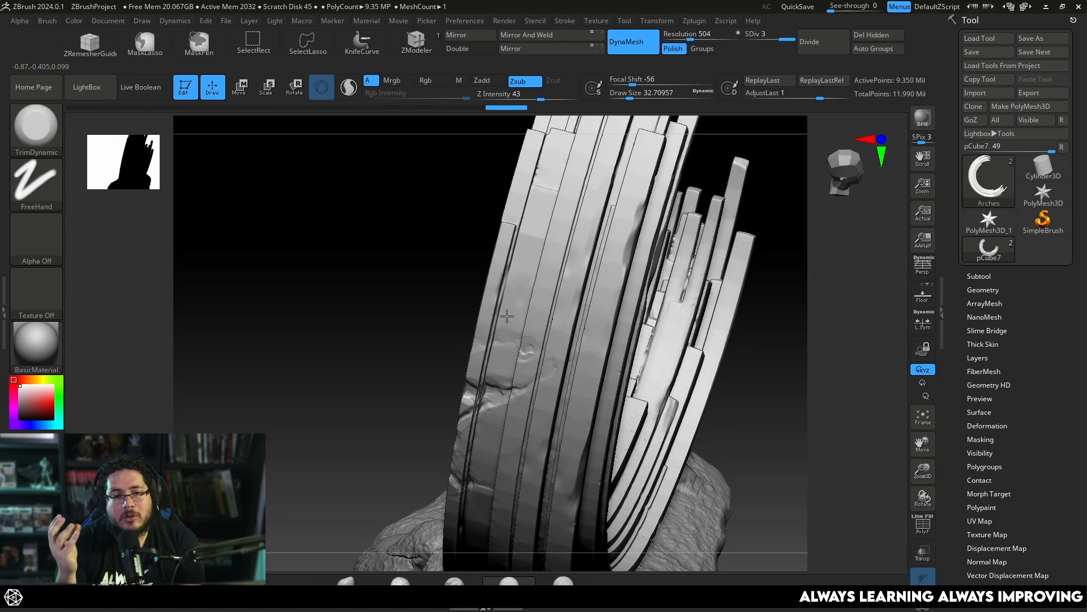
drag(531, 229, 529, 236)
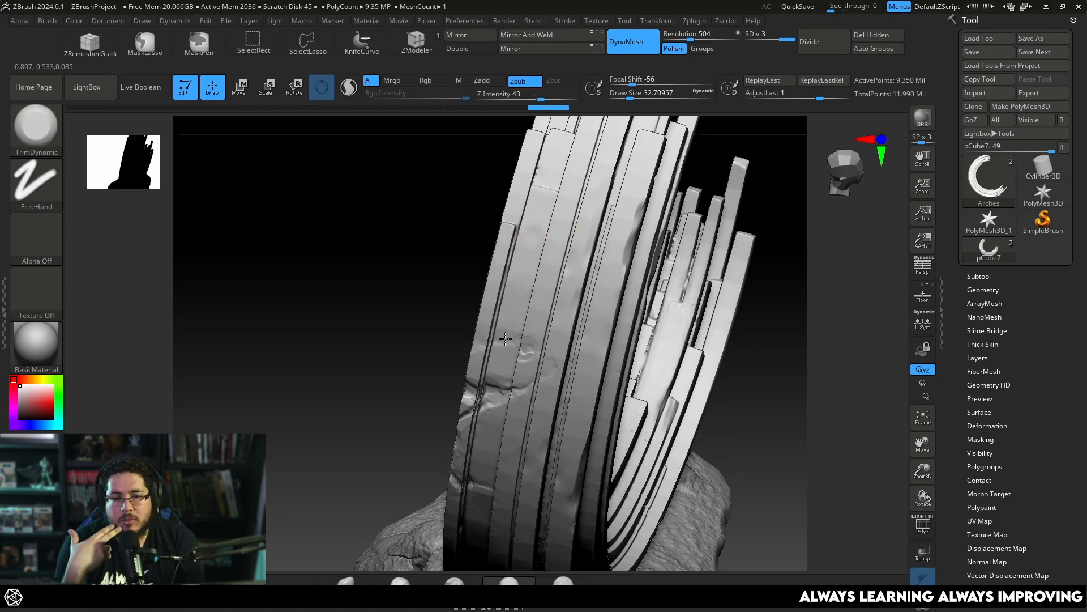
ctrl+right_drag(741, 328, 746, 276)
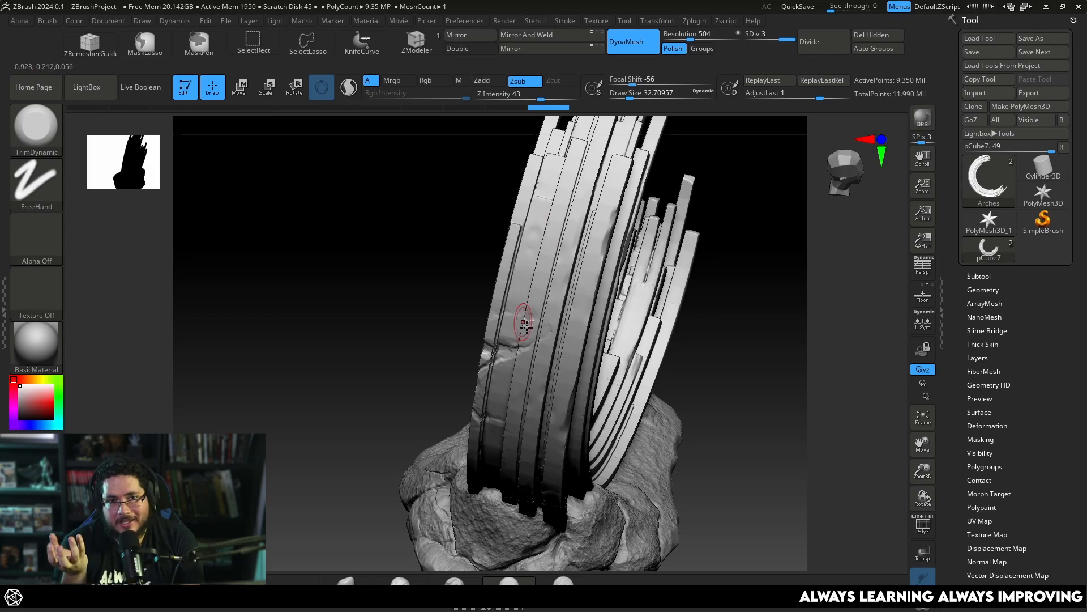
- Trim the remaining facets around the crack damage and along the ring's side slats
drag(538, 300, 532, 317)
mouse_move(690, 343)
mouse_down()
mouse_move(681, 322)
mouse_move(619, 289)
mouse_up()
mouse_move(650, 328)
mouse_down()
mouse_move(637, 357)
mouse_move(578, 387)
mouse_move(578, 320)
mouse_up()
mouse_move(674, 284)
mouse_down()
mouse_move(604, 262)
mouse_move(629, 192)
mouse_up()
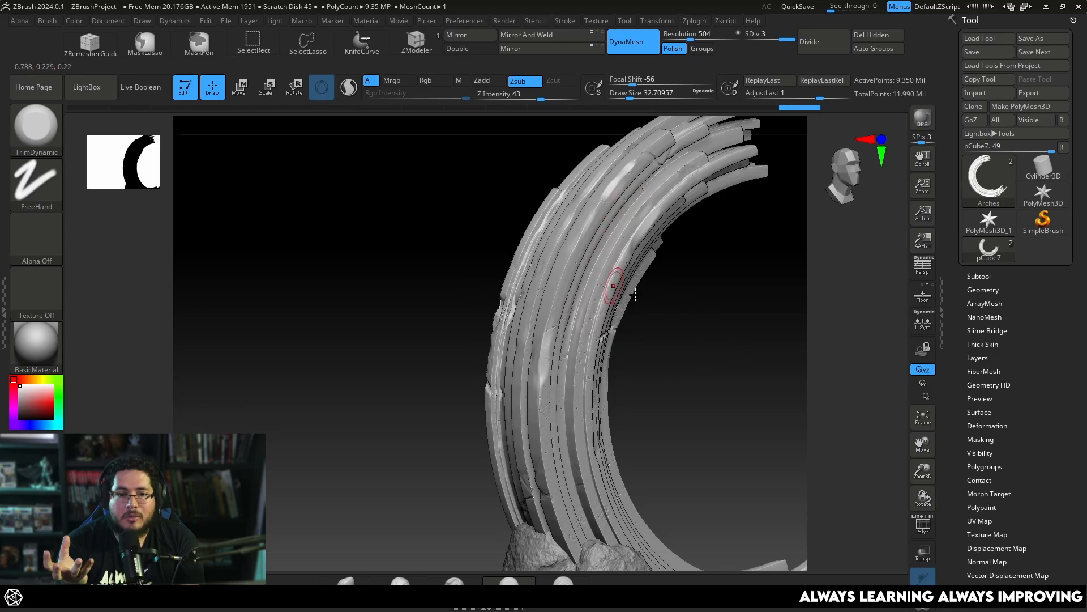
mouse_move(742, 354)
shift+mouse_down()
mouse_move(709, 358)
mouse_move(695, 316)
mouse_move(674, 333)
mouse_move(668, 393)
mouse_move(679, 363)
shift+mouse_up()
- Reduce the TrimDynamic draw size to about 23 and bevel the corners of the stepped slat ends at the ring's top
key(space)
drag(547, 202, 548, 204)
alt+drag(735, 277, 717, 325)
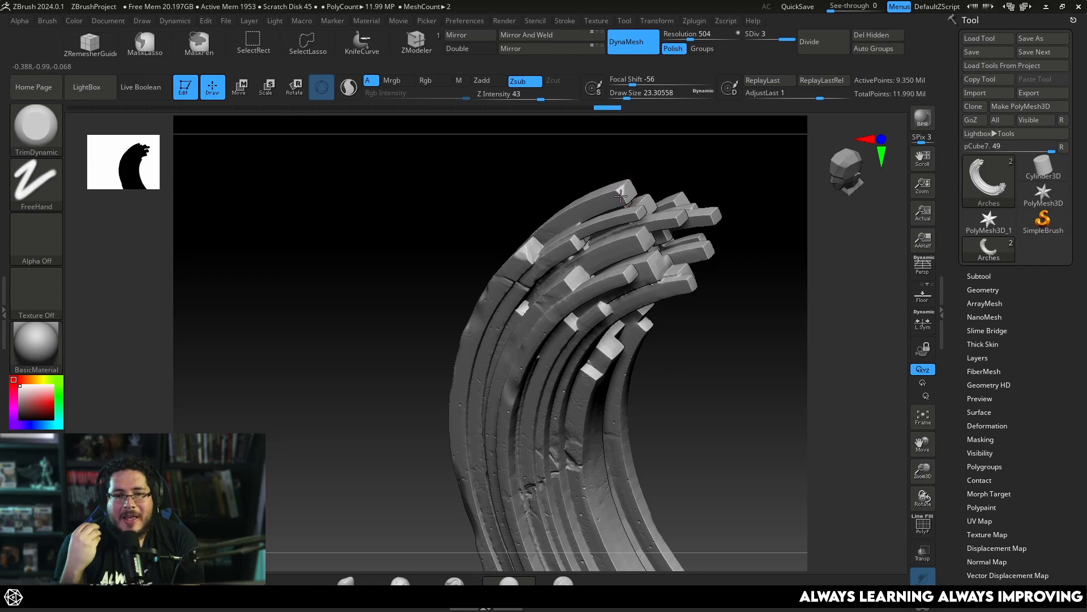
drag(620, 193, 625, 189)
mouse_move(649, 166)
mouse_down()
mouse_move(621, 193)
mouse_move(631, 184)
mouse_move(627, 207)
mouse_up()
drag(578, 222, 636, 195)
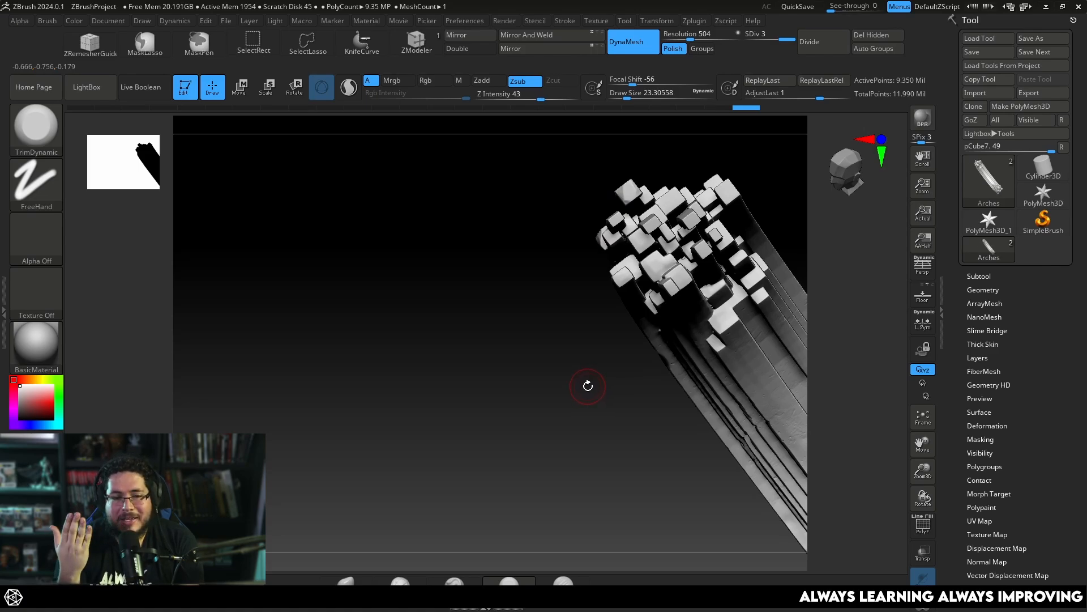
- Use the Inflat brush at intensity 10 around the innermost slat's broken end and set its draw size to about 9
drag(588, 386, 649, 342)
key(b)
key(i)
key(n)
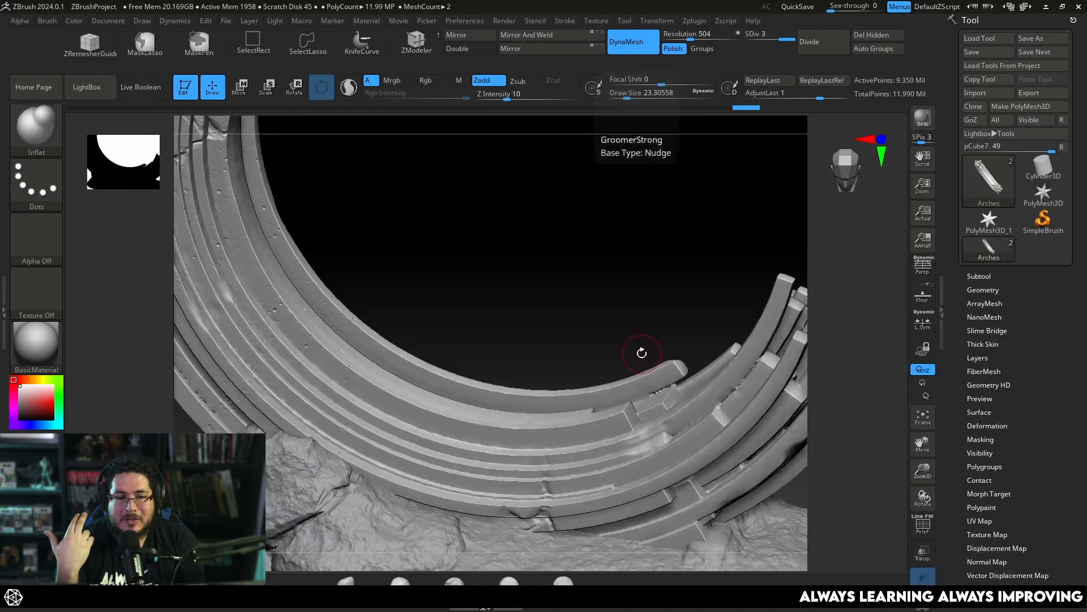
drag(660, 391, 657, 389)
drag(657, 389, 643, 384)
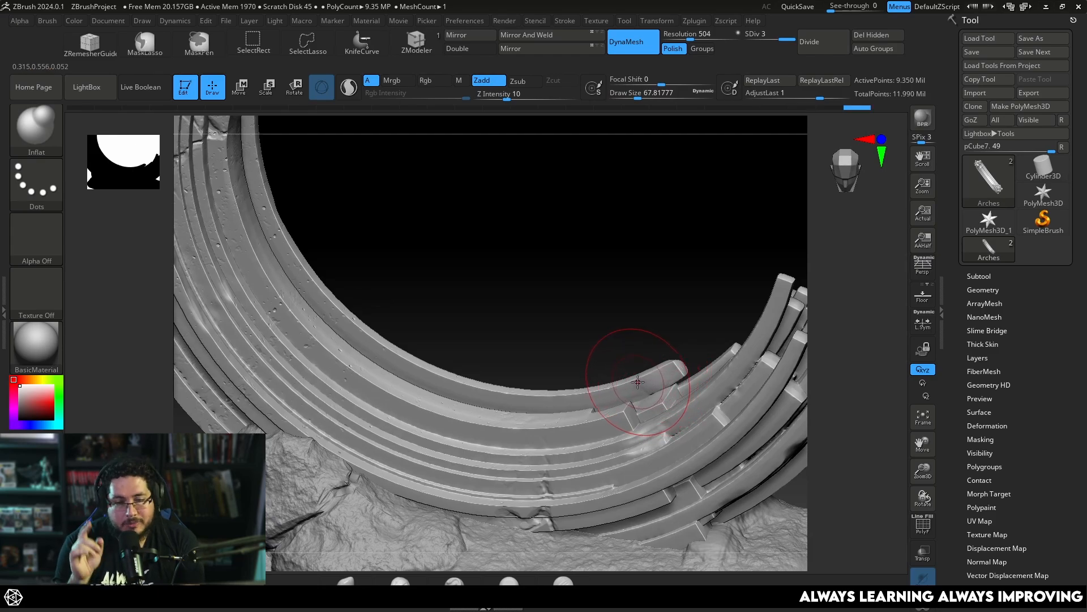
key(space)
click(641, 299)
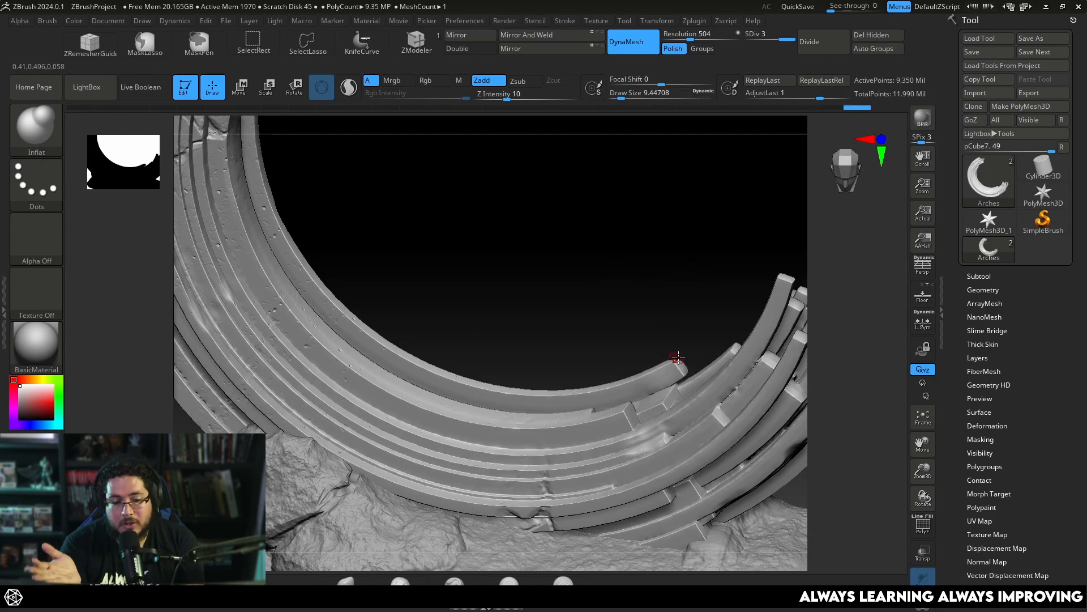
- Trim the corners of the lower broken slat ends with TrimDynamic at a draw size of about 23
key(b)
key(t)
key(d)
key(space)
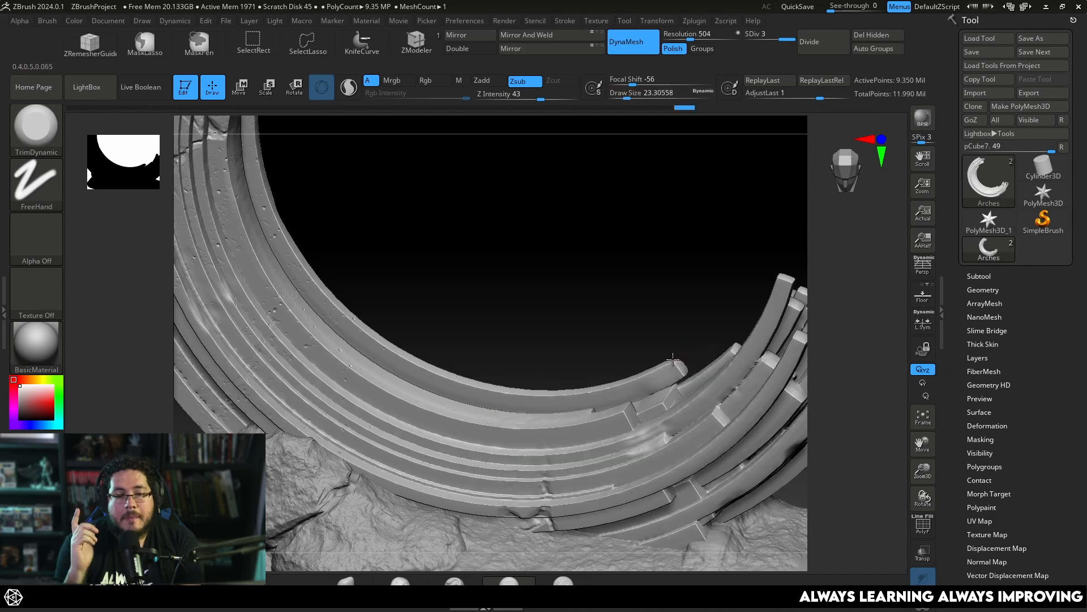
mouse_move(683, 349)
mouse_down()
mouse_move(645, 323)
mouse_move(639, 343)
mouse_move(677, 347)
mouse_up()
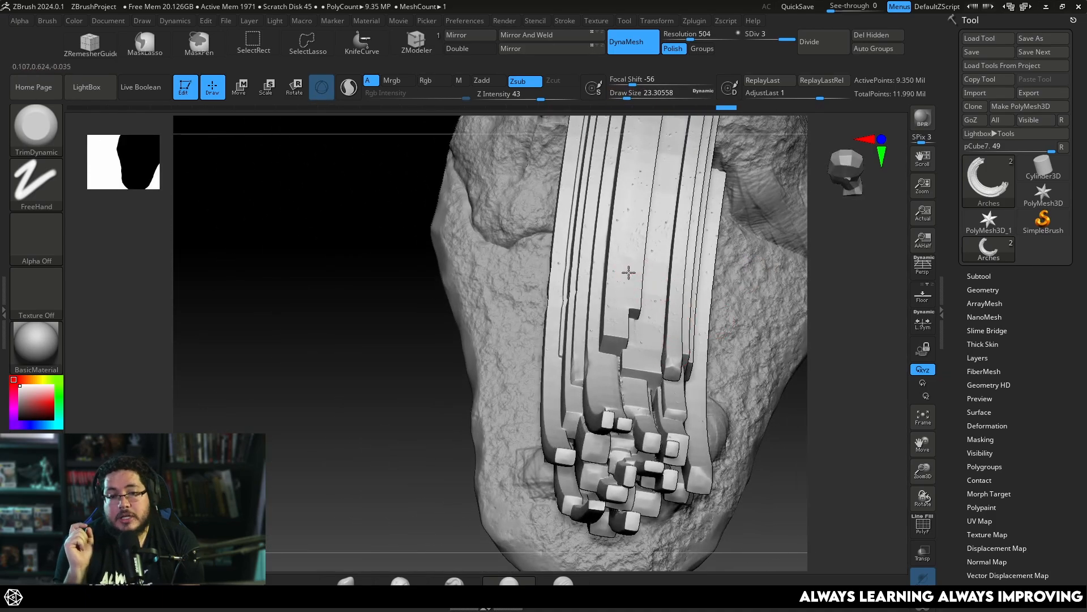
- Load the line08 brush from LightBox and stamp thin line cracks along the ring's inner face at intensity 18
alt+drag(436, 503, 572, 356)
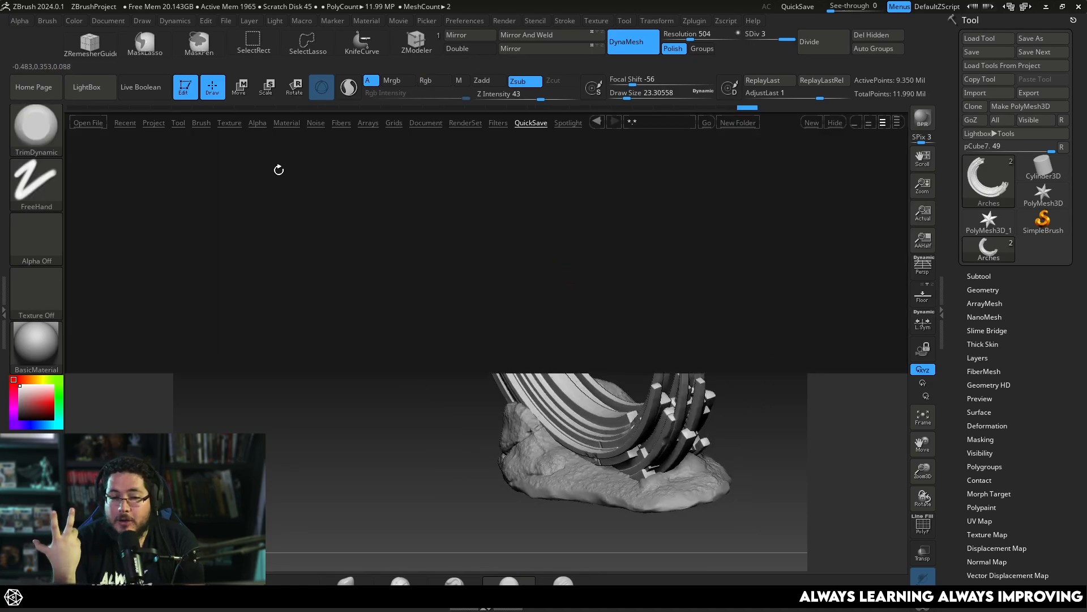
click(201, 123)
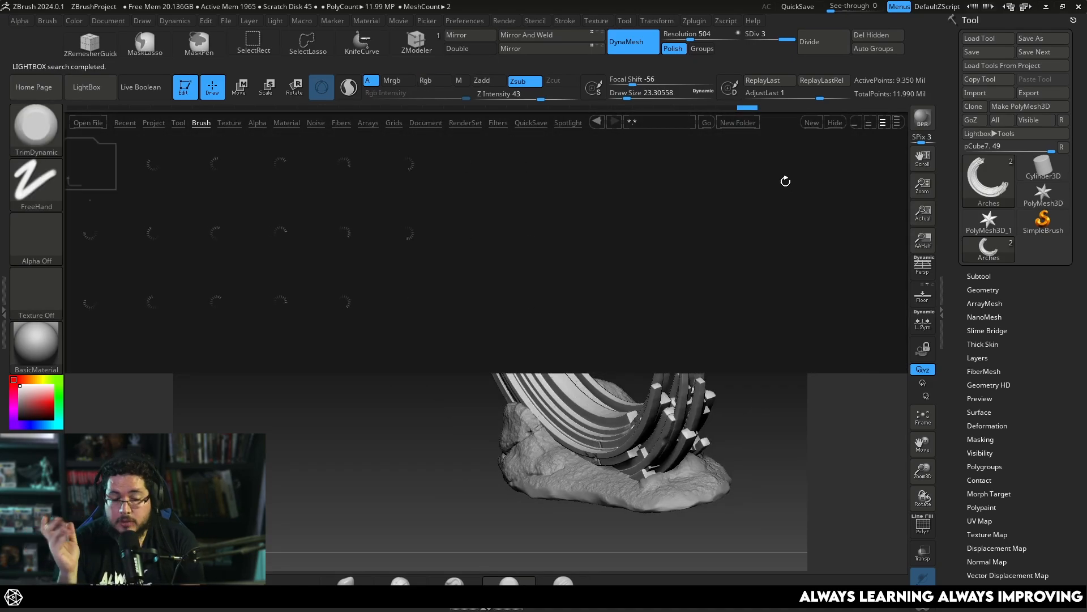
drag(766, 244, 689, 259)
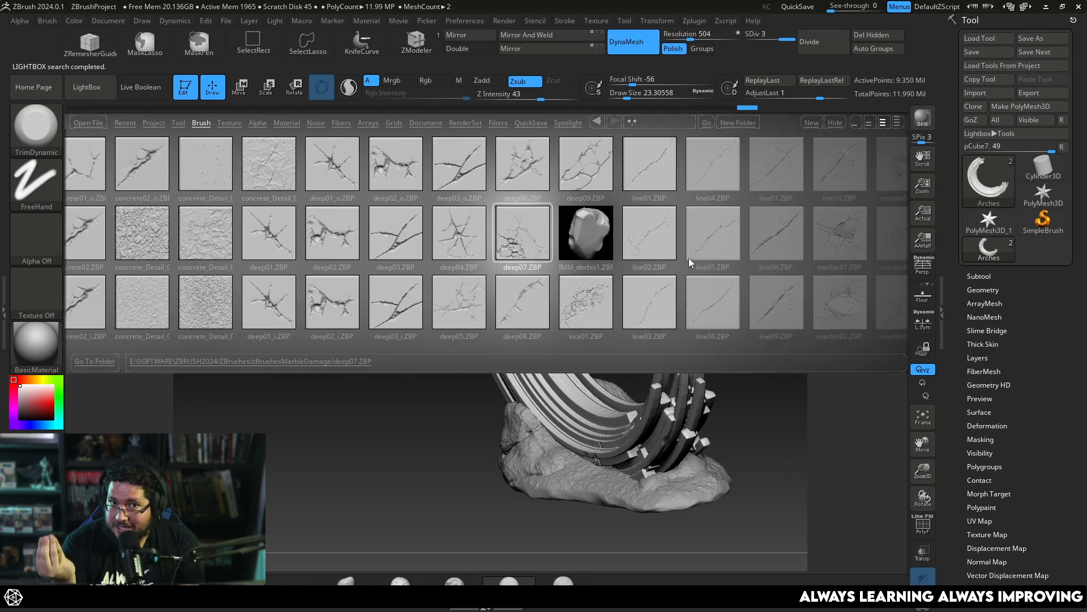
double_click(722, 249)
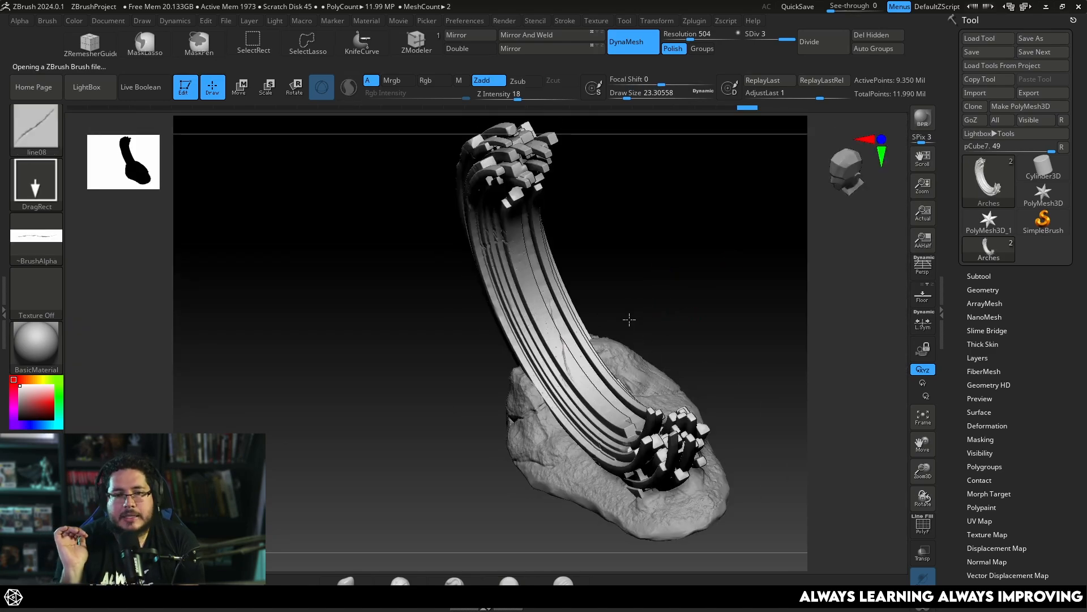
alt+drag(660, 294, 500, 304)
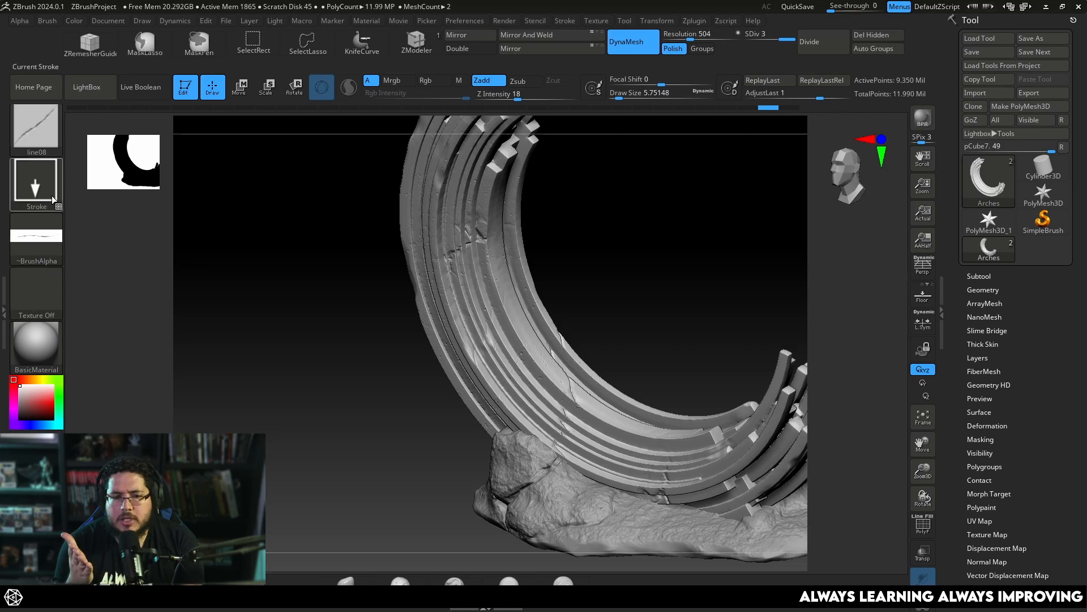
- Reload the deep02_i brush from LightBox and stamp deep cracks across the ring's inner face and slats at intensity 34
click(88, 86)
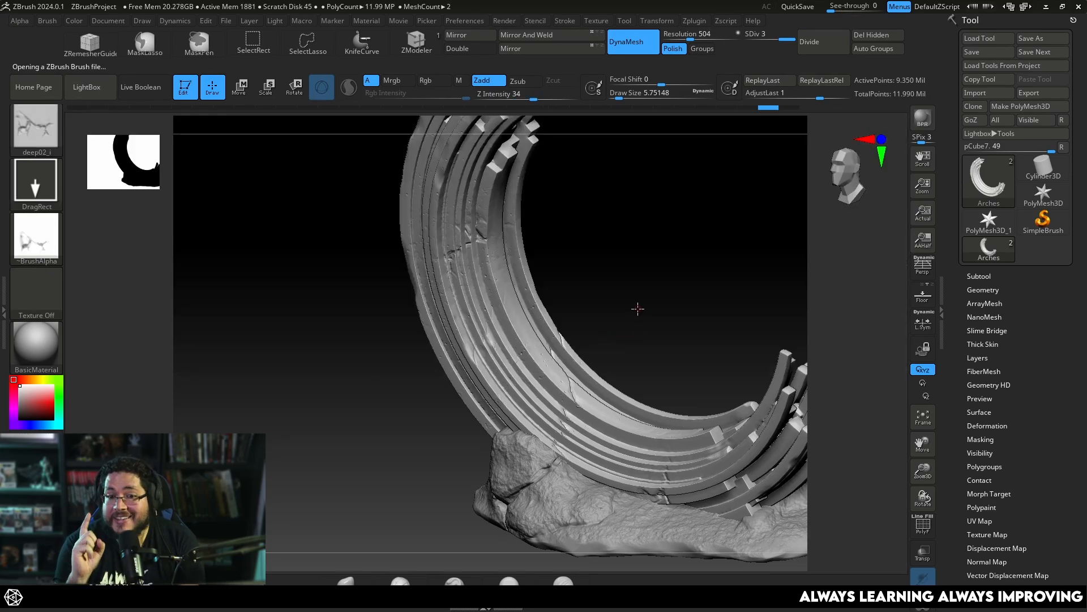
mouse_move(680, 415)
mouse_down()
mouse_move(681, 314)
mouse_move(567, 273)
mouse_up()
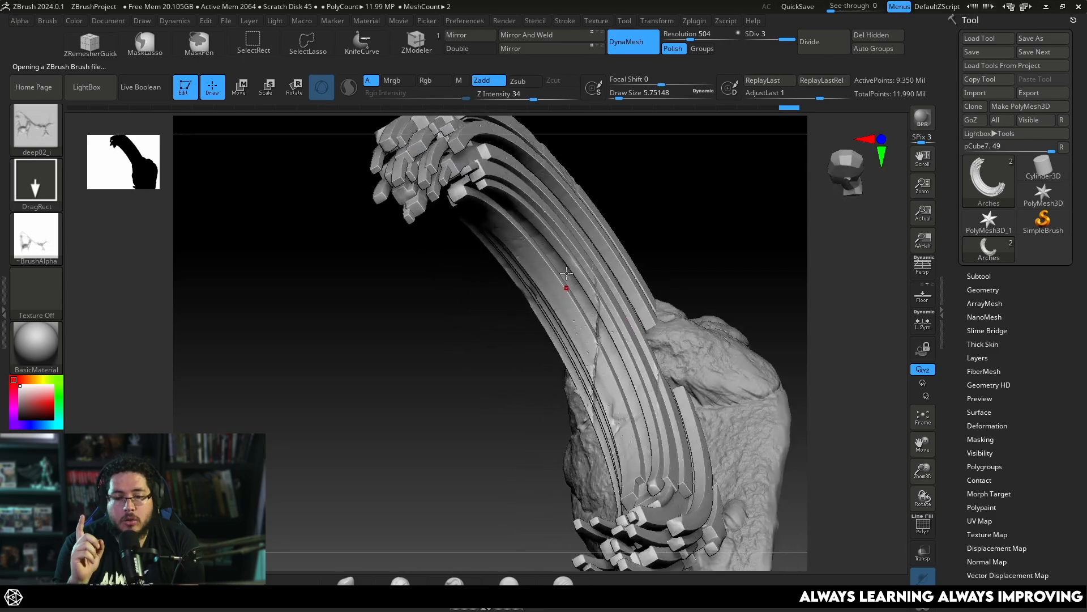
drag(648, 226, 551, 312)
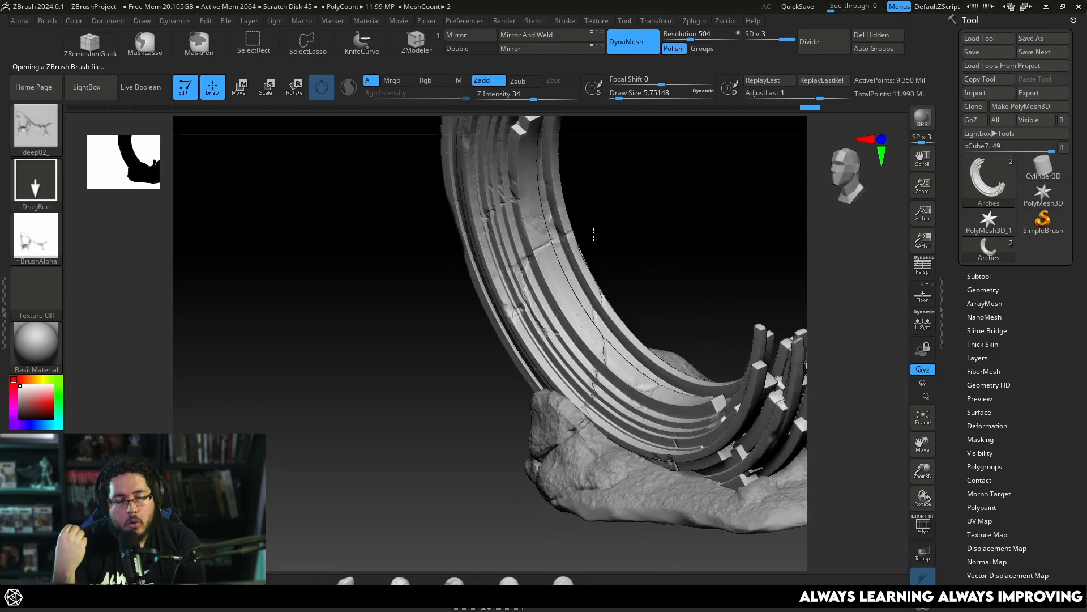
mouse_move(593, 234)
mouse_down()
mouse_move(644, 179)
mouse_move(634, 284)
mouse_move(600, 332)
mouse_move(458, 279)
mouse_move(498, 261)
mouse_up()
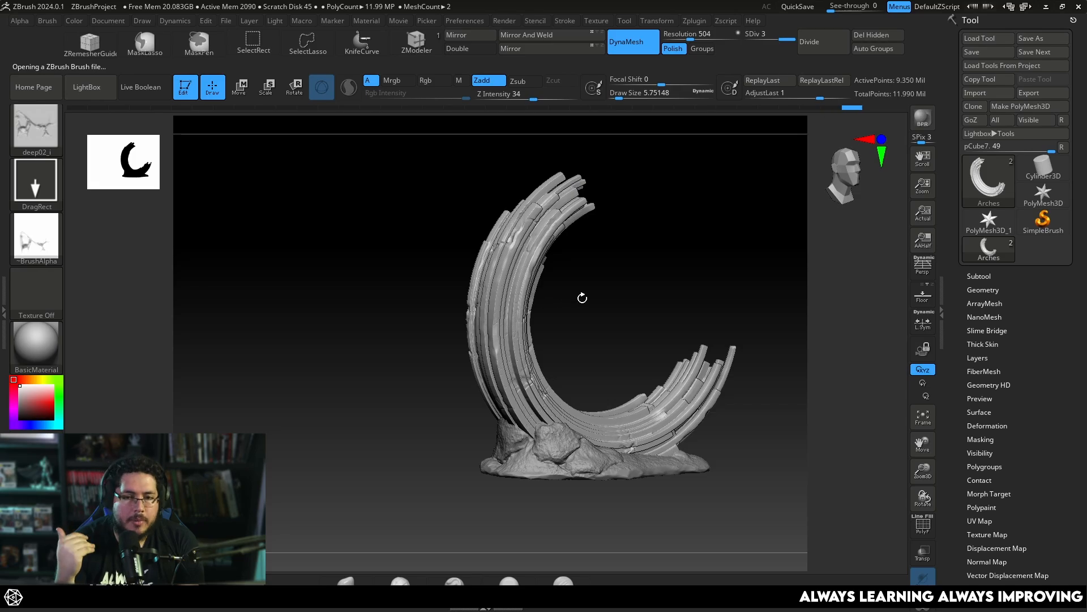
mouse_move(582, 298)
mouse_down()
mouse_move(572, 334)
mouse_move(638, 274)
mouse_move(600, 226)
mouse_move(639, 360)
mouse_up()
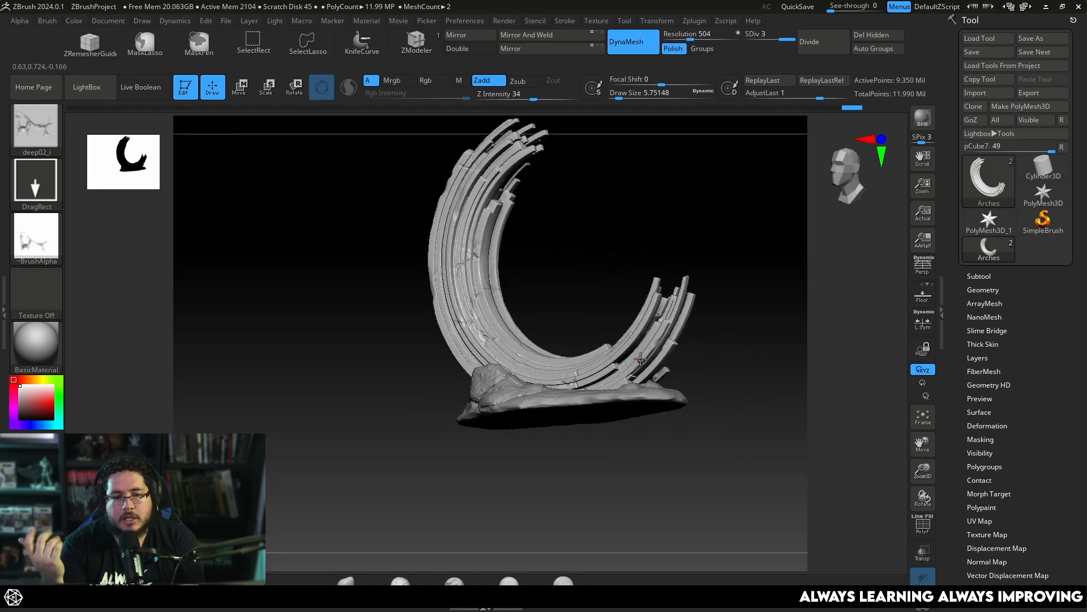
- Select the rock base subtool and flatten its underside with a straight horizontal ClipCurve cut
mouse_move(632, 368)
right_down()
mouse_move(689, 333)
mouse_move(713, 365)
mouse_move(705, 339)
mouse_move(583, 240)
mouse_move(640, 160)
mouse_move(651, 474)
mouse_move(612, 326)
mouse_move(644, 231)
right_up()
right_drag(645, 340, 640, 444)
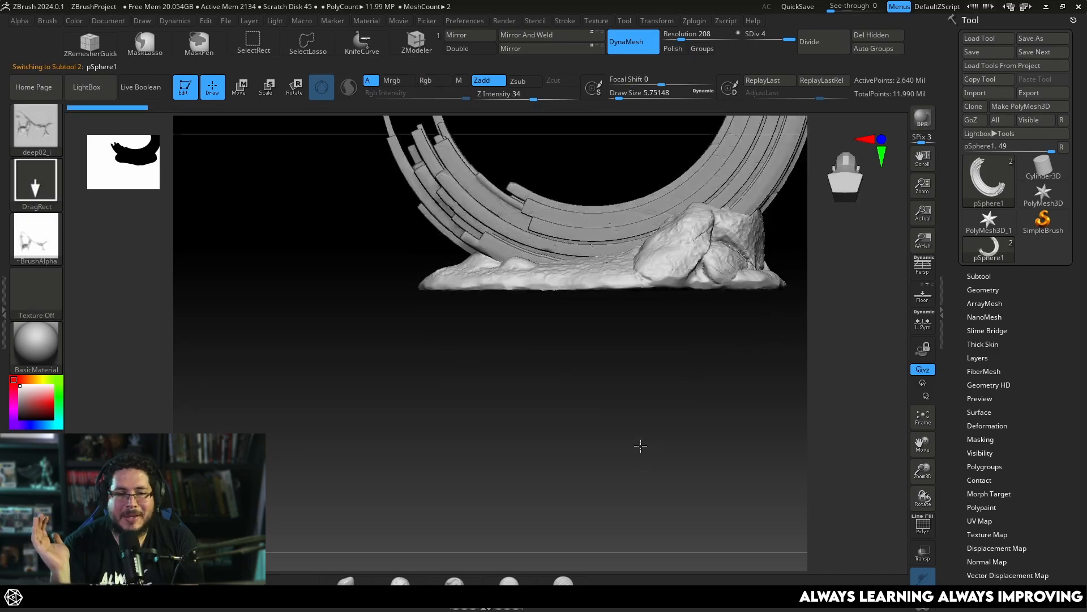
alt+right_drag(755, 376, 658, 379)
key(ctrl+shift)
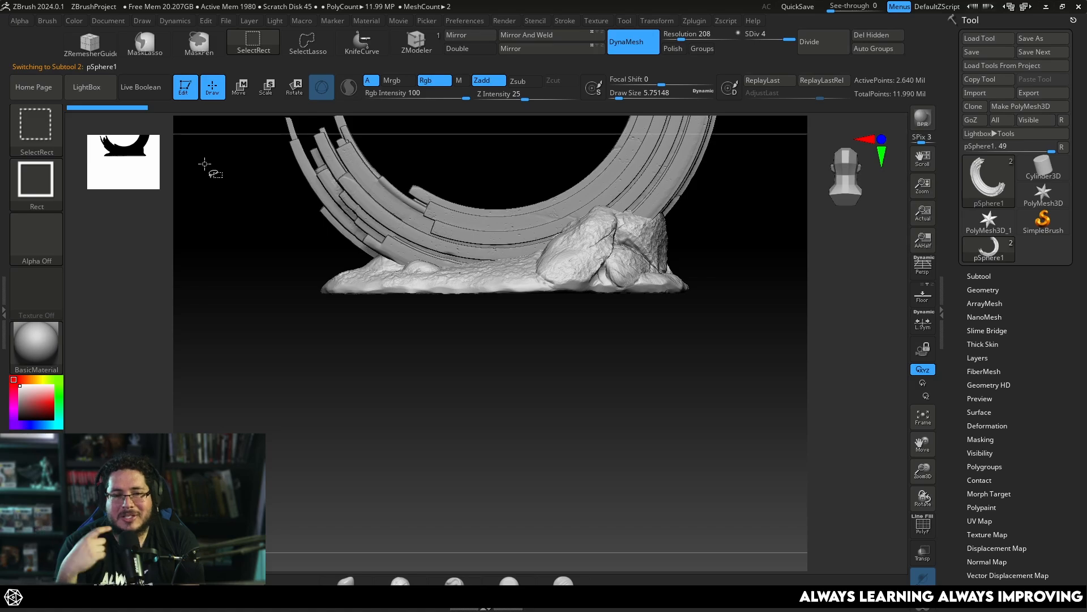
click(36, 141)
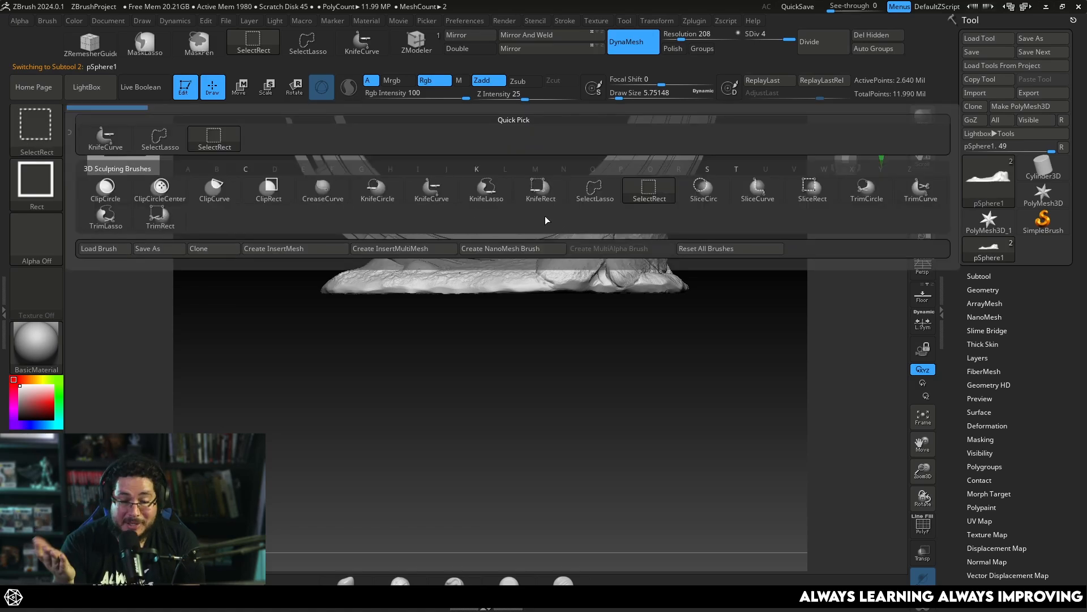
click(224, 196)
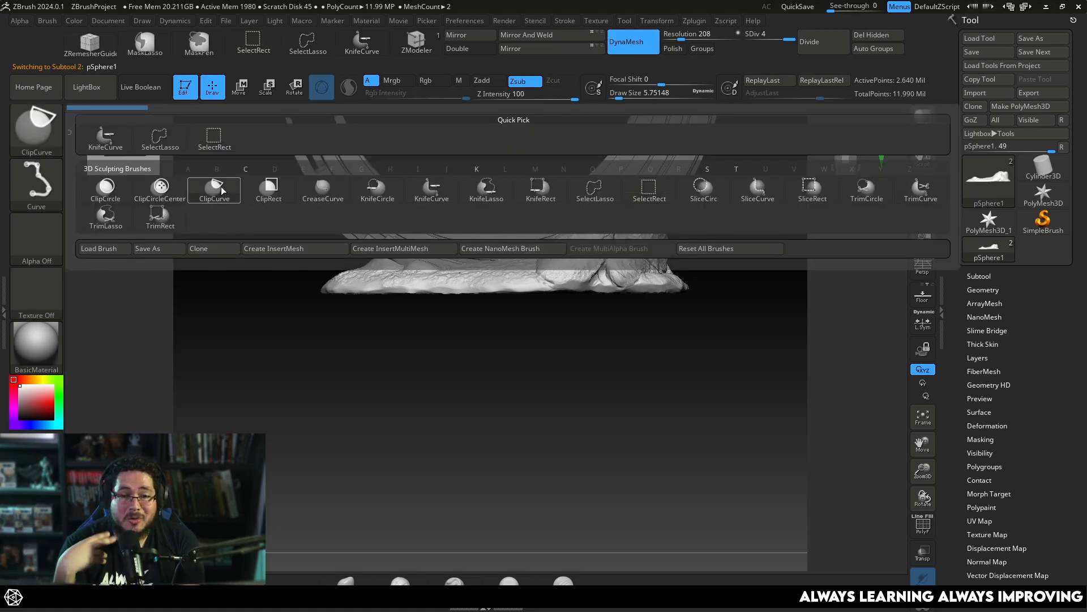
mouse_move(733, 356)
ctrl+shift+mouse_down()
mouse_move(323, 338)
mouse_move(282, 319)
mouse_move(279, 271)
ctrl+shift+mouse_up()
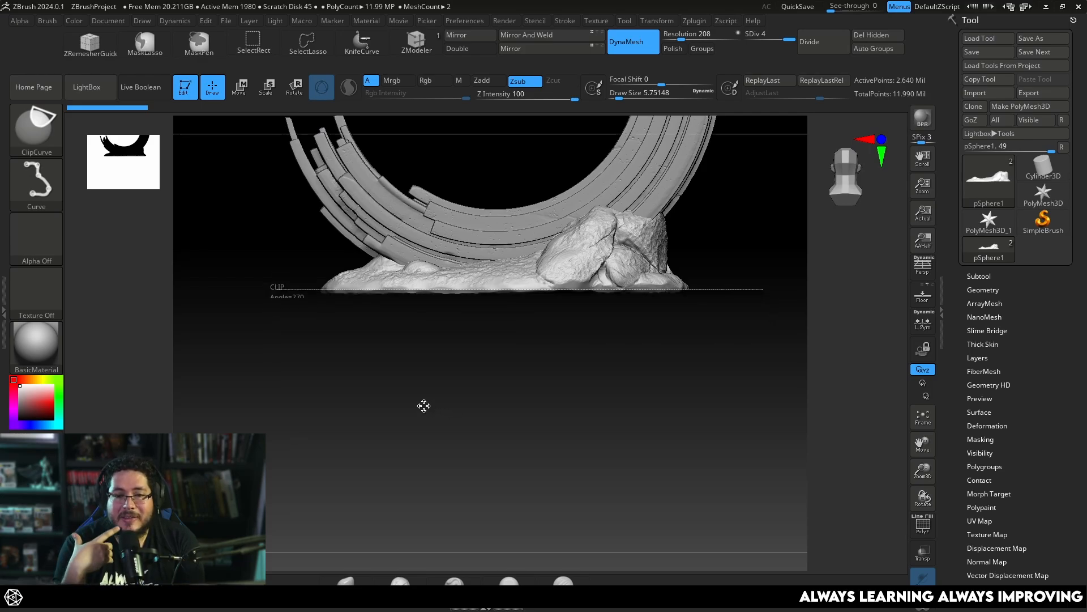
ctrl+shift+drag(424, 406, 424, 405)
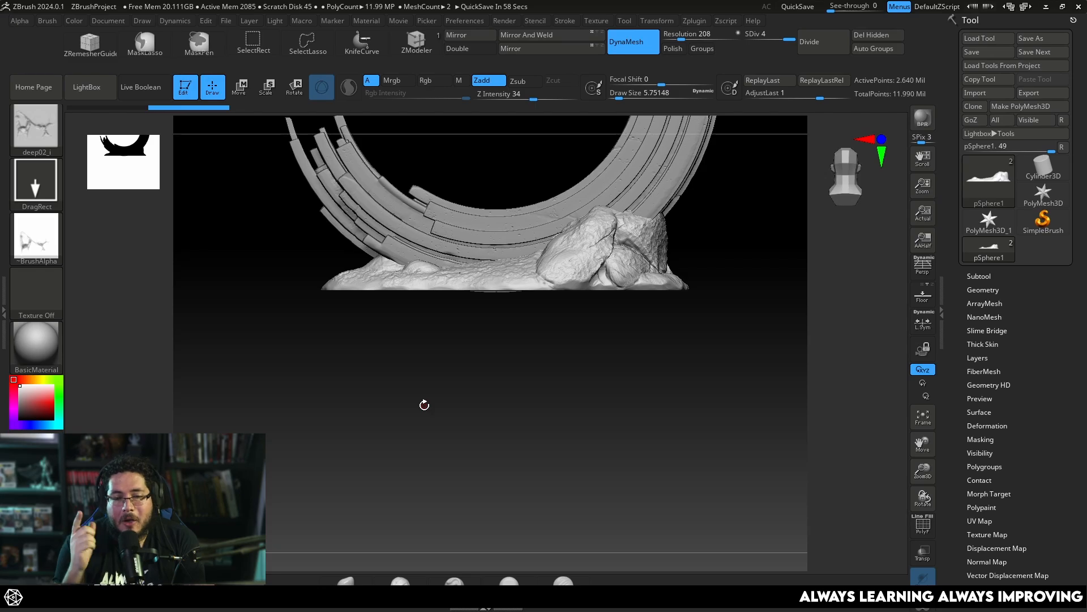
- Reset the transform gizmo's orientation on the rock base and adjust the base slightly with it
drag(652, 413, 714, 319)
key(w)
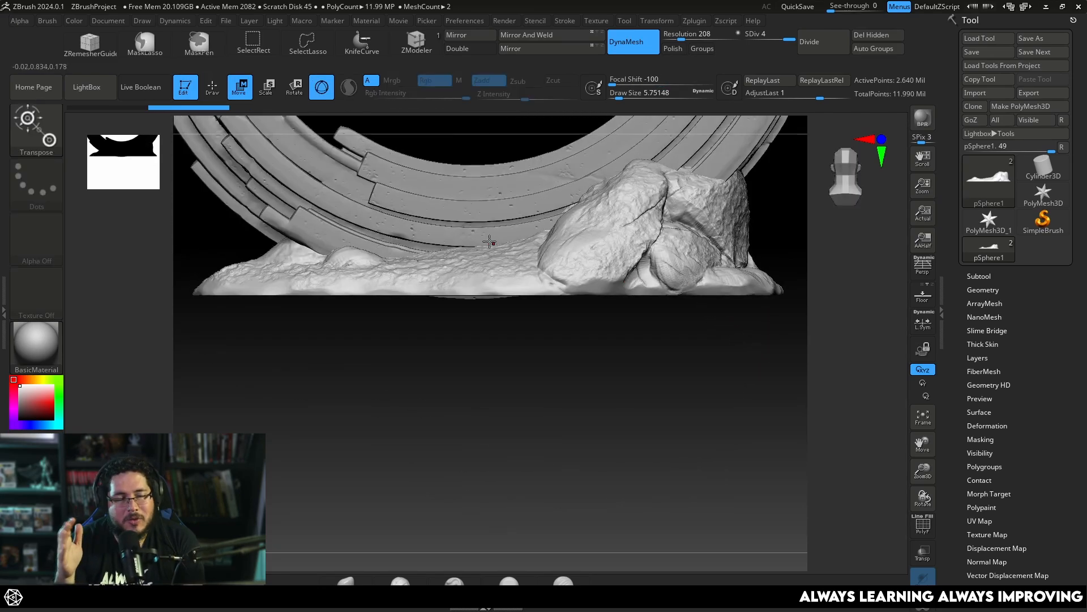
key(r)
mouse_move(522, 401)
ctrl+right_down()
mouse_move(517, 290)
mouse_move(522, 422)
ctrl+right_up()
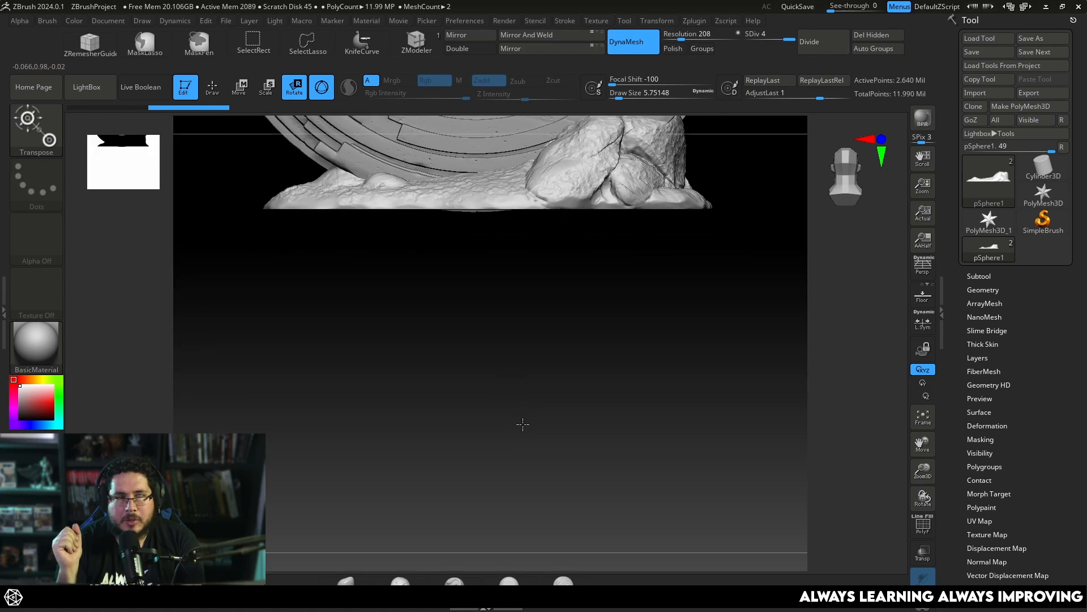
alt+right_drag(513, 284, 509, 430)
alt+right_drag(521, 356, 518, 373)
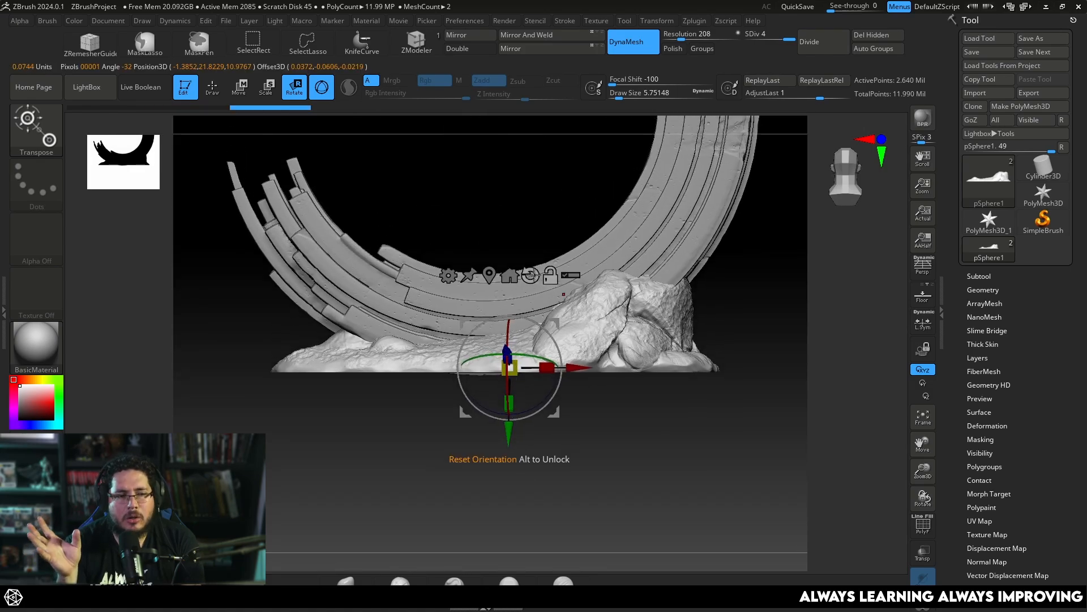
click(530, 275)
mouse_move(510, 336)
mouse_down()
mouse_move(516, 321)
mouse_move(513, 337)
mouse_up()
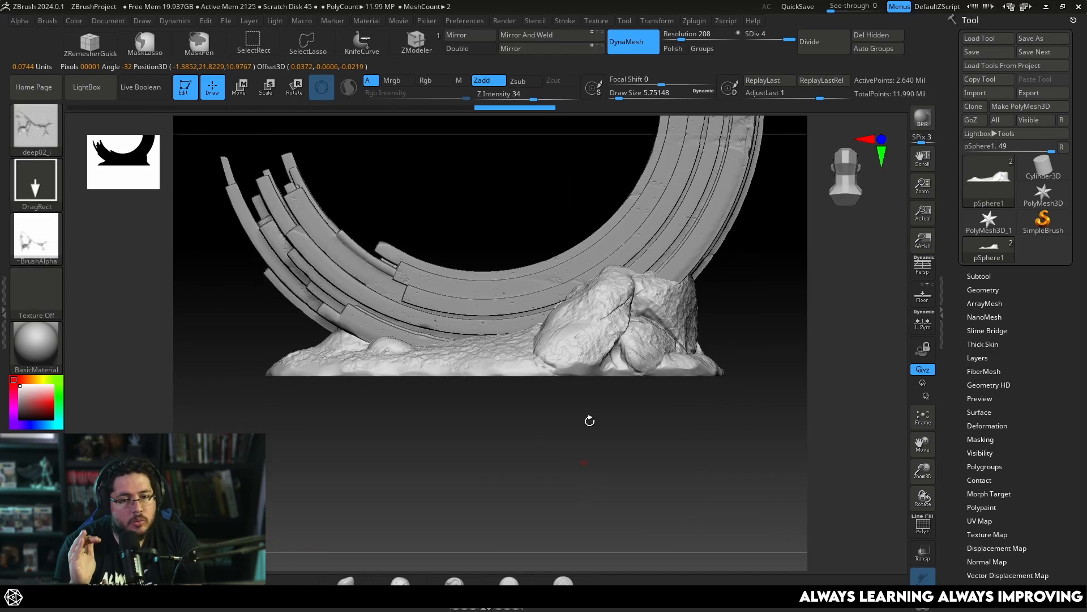
- Build up the lower edge of the rock base with the ClayBuildup brush at intensity 20 and draw size about 17
key(b)
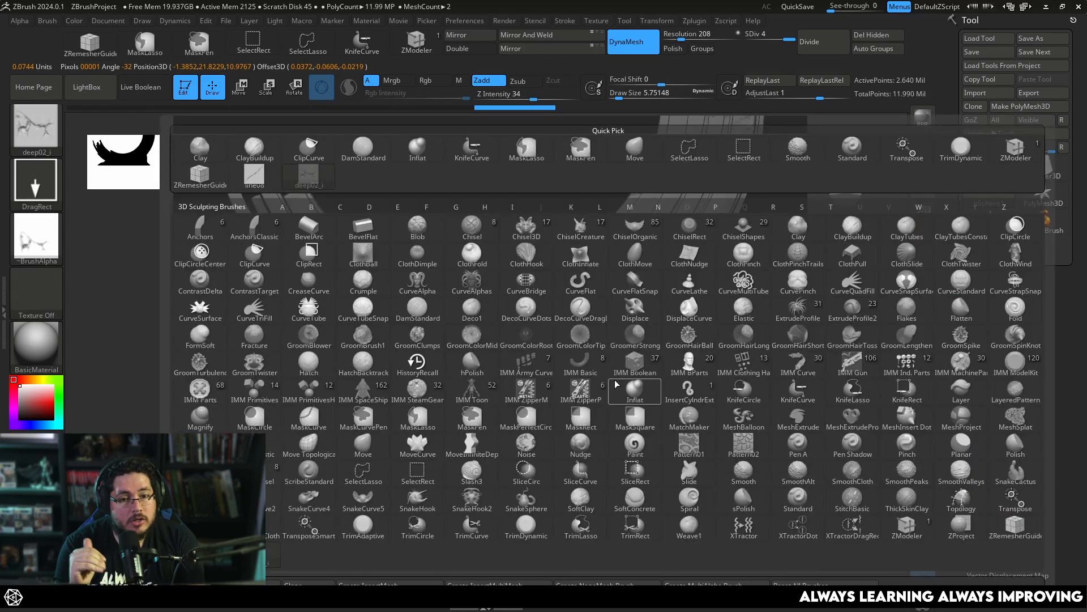
key(c)
key(b)
key(space)
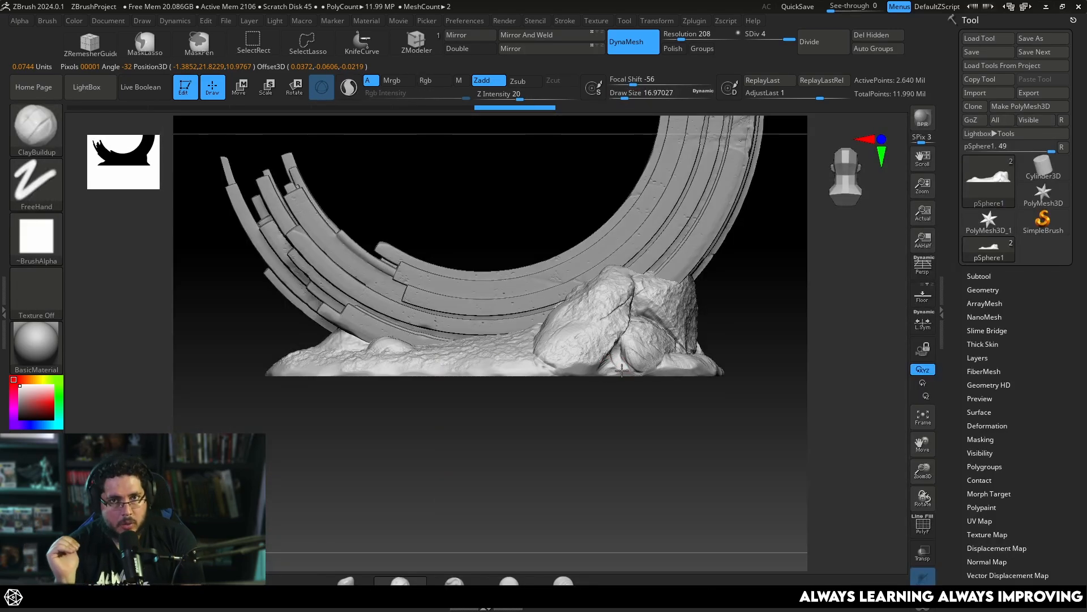
mouse_move(622, 370)
mouse_down()
mouse_move(621, 415)
mouse_move(720, 446)
mouse_move(711, 420)
mouse_move(724, 410)
mouse_move(753, 269)
mouse_up()
mouse_move(753, 373)
mouse_down()
mouse_move(736, 427)
mouse_move(743, 406)
mouse_move(751, 432)
mouse_move(762, 352)
mouse_up()
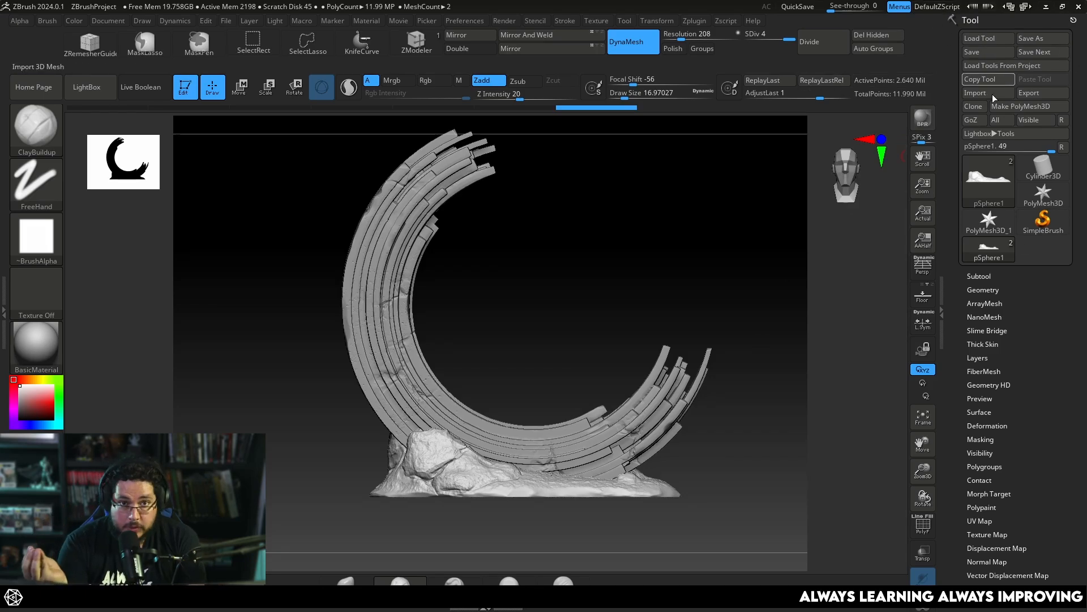
- Merge the visible ring and rock base subtools into a new tool and make that merged tool active
click(983, 289)
click(983, 272)
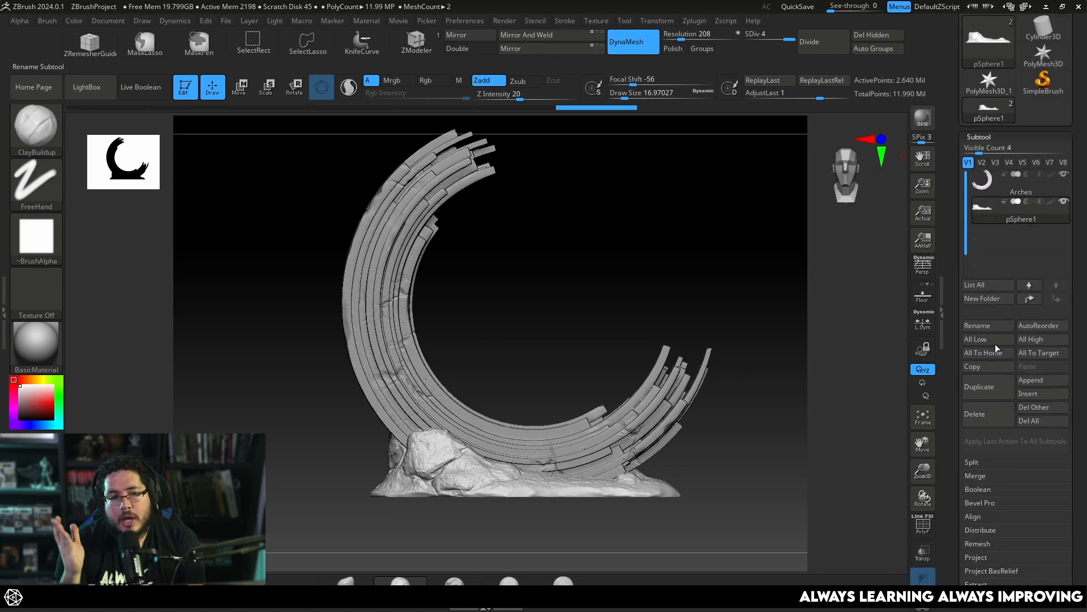
click(975, 475)
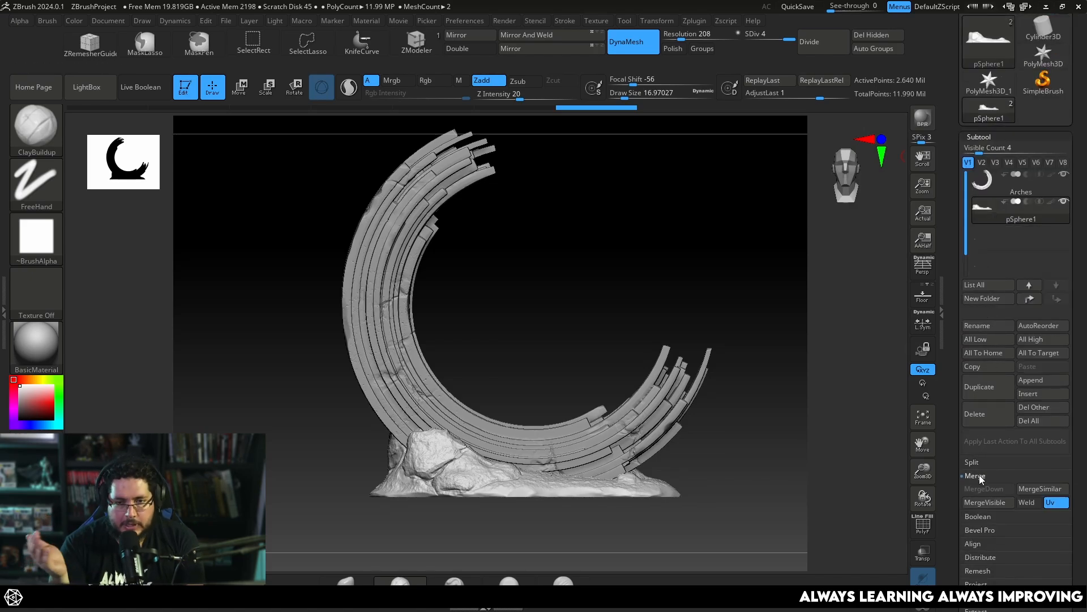
click(985, 502)
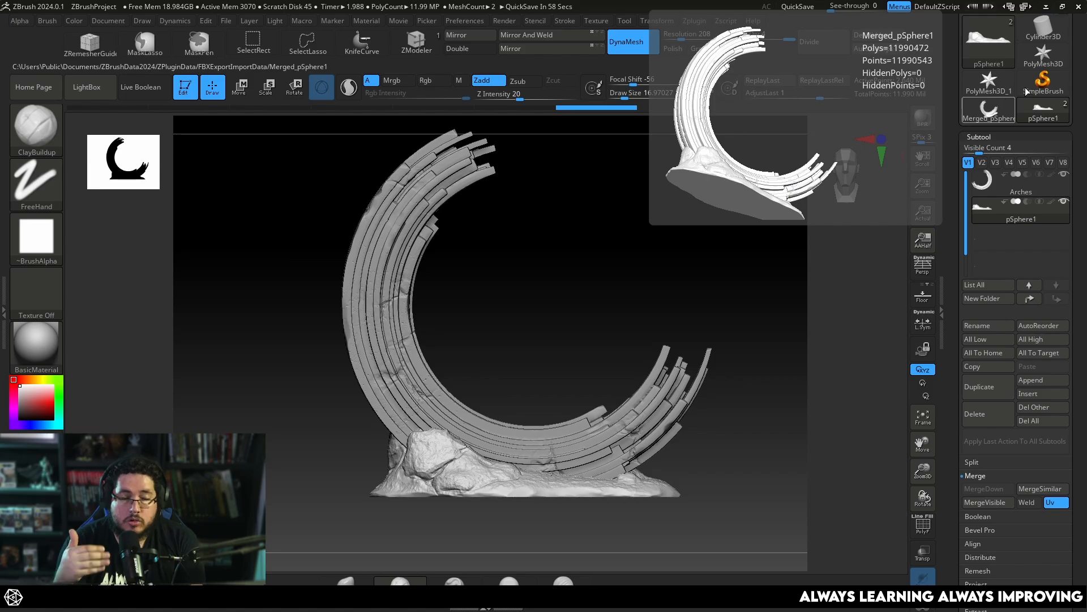
click(1035, 107)
drag(601, 243, 646, 281)
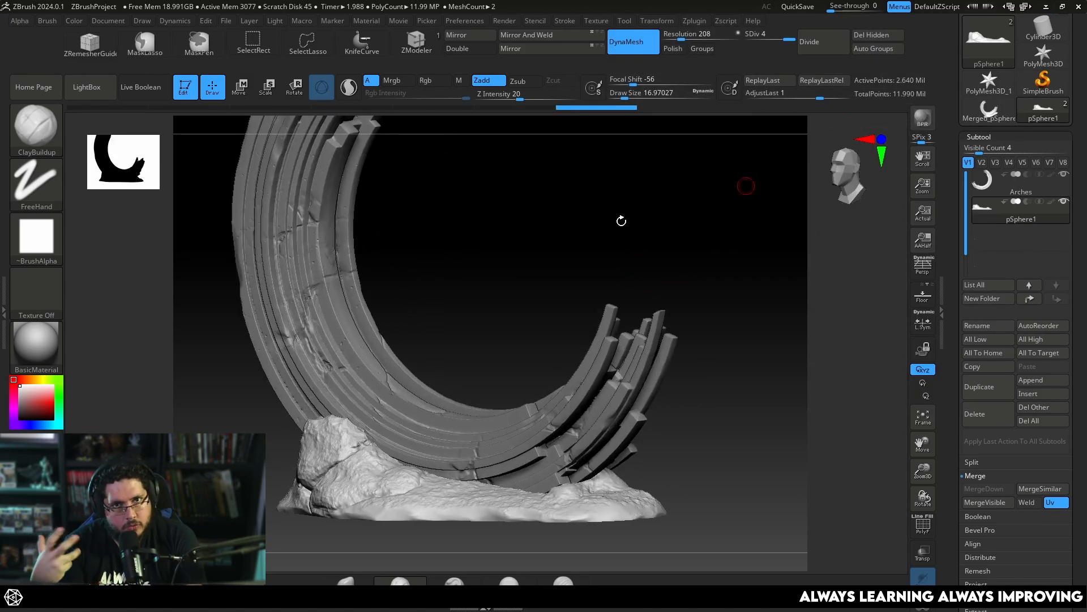
drag(623, 218, 631, 284)
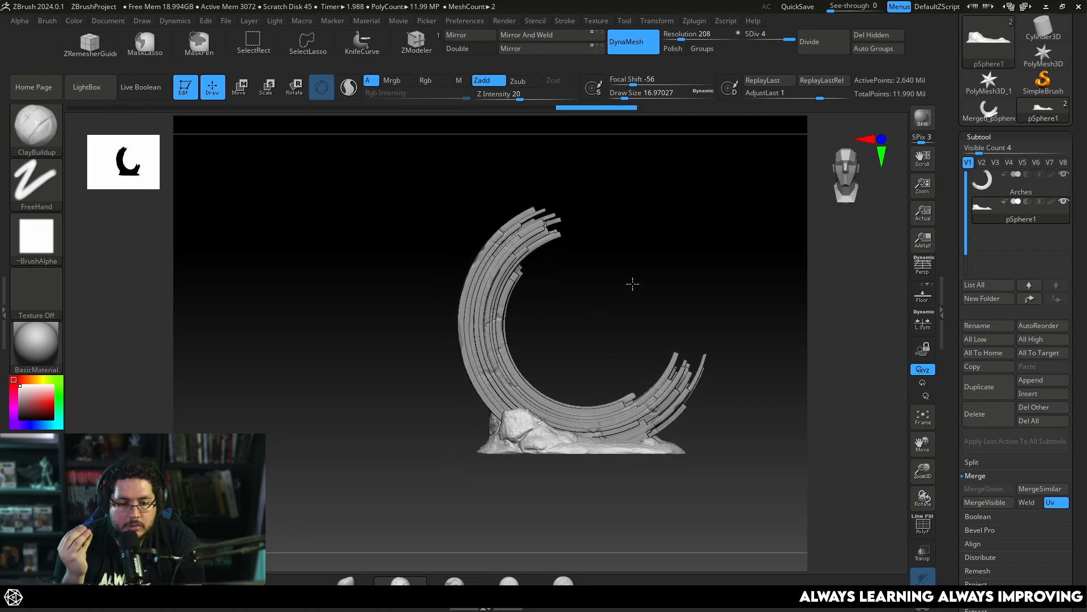
alt+drag(675, 241, 631, 244)
click(989, 110)
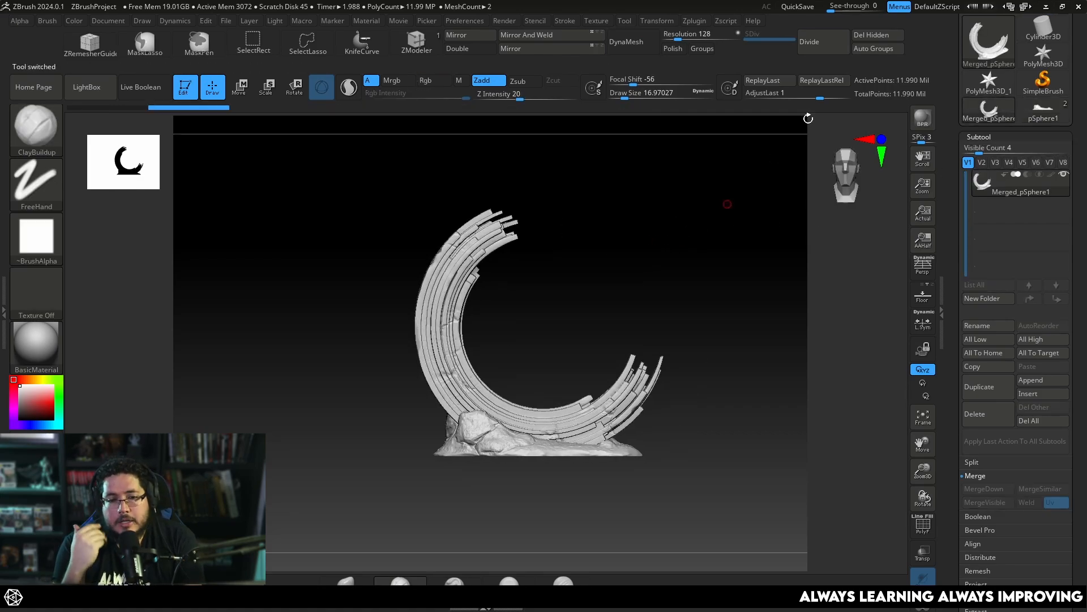
- Try to DynaMesh the merged ring and base at resolution 128
alt+drag(627, 194, 648, 247)
alt+drag(657, 176, 585, 194)
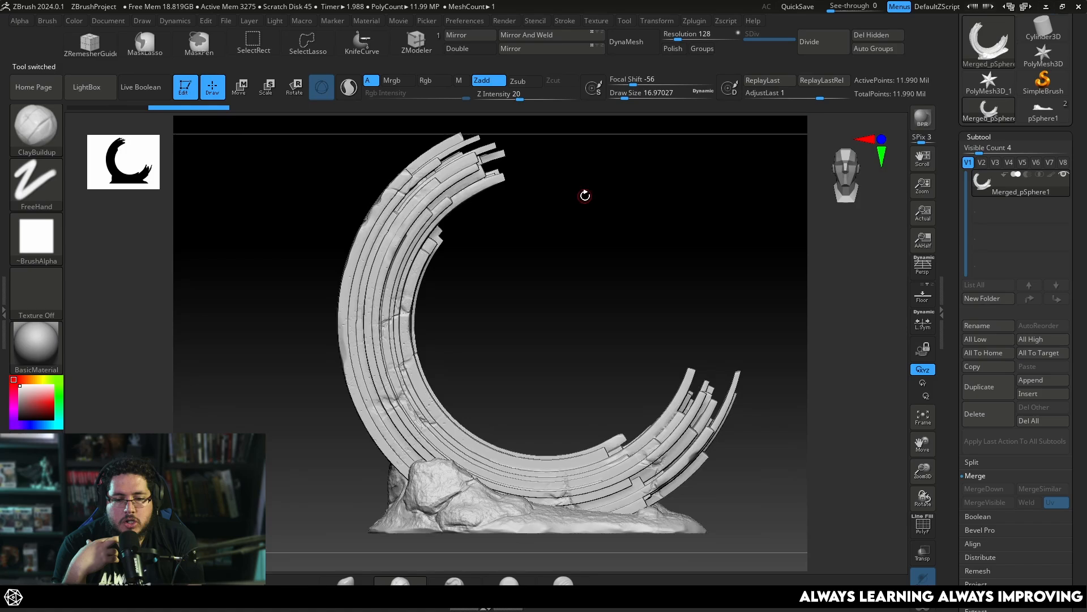
click(693, 35)
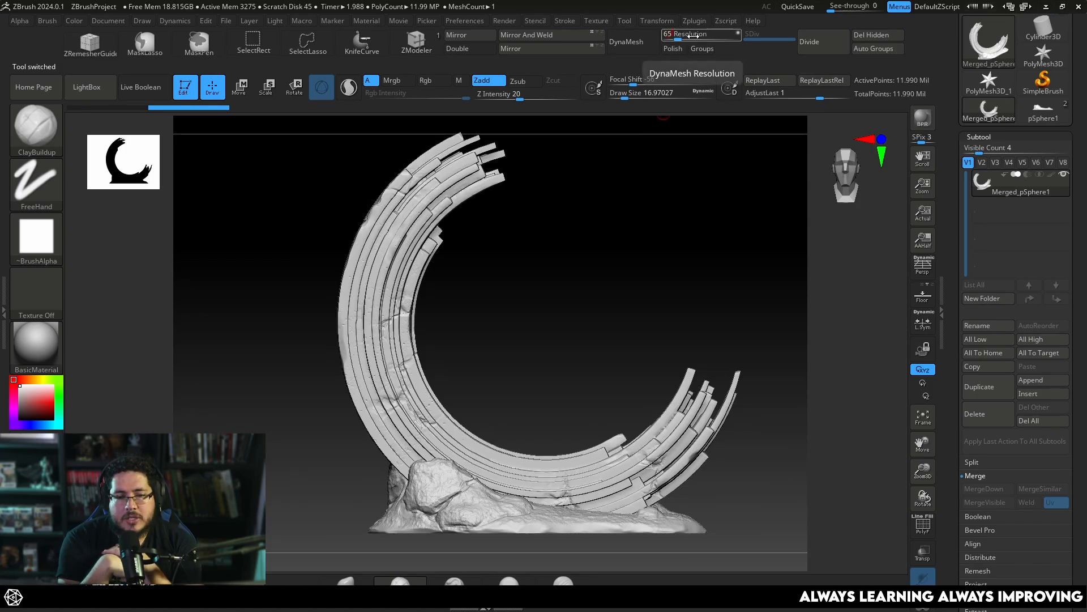
click(629, 44)
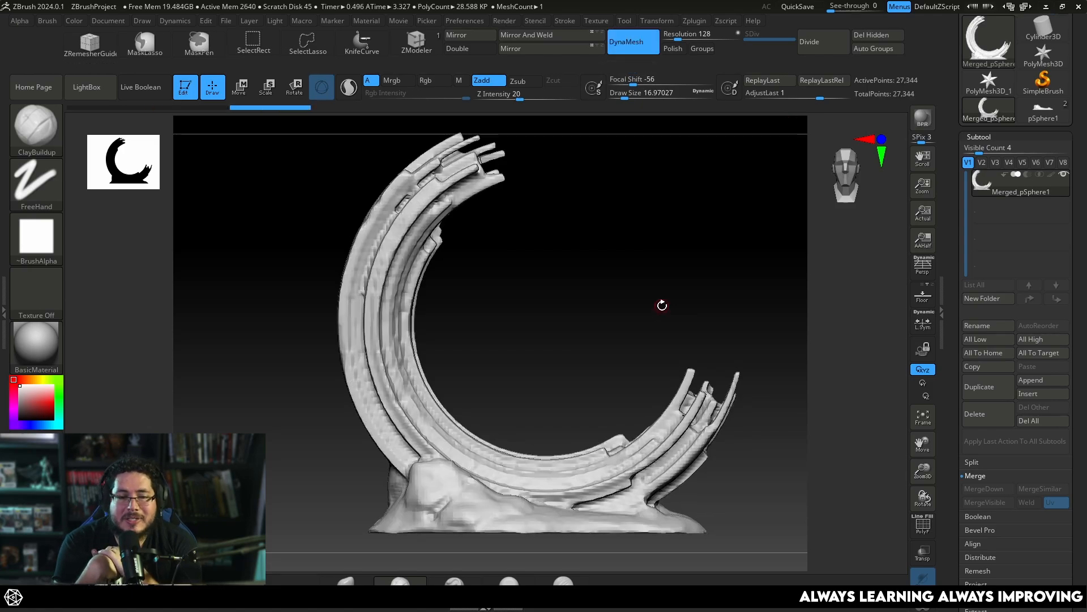
key(ctrl+z)
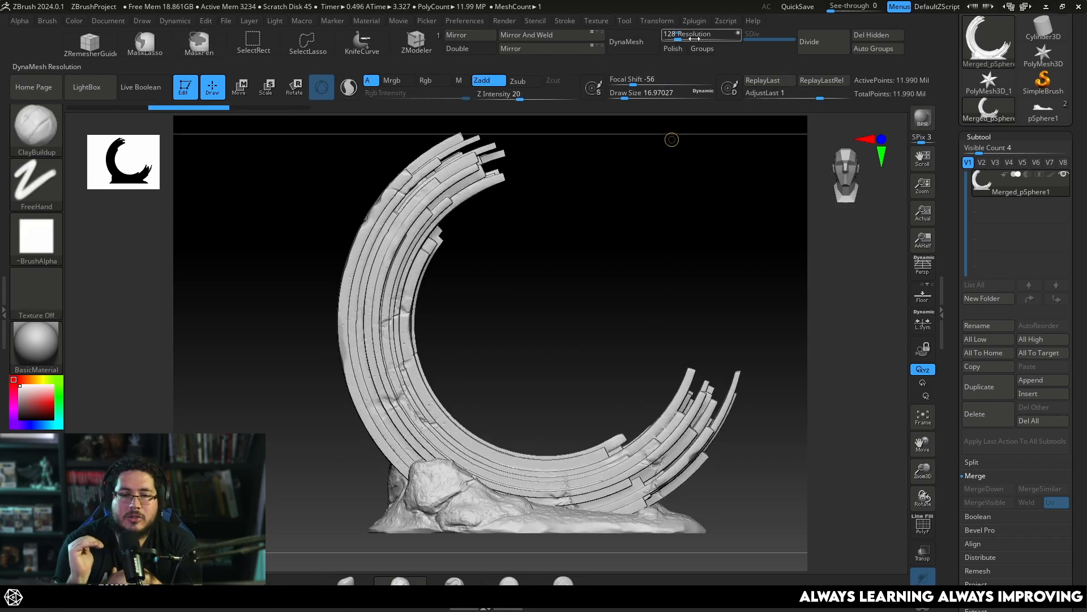
- Set the DynaMesh resolution to 704 and remesh the merged ring and base into one mesh
click(694, 35)
text(1200)
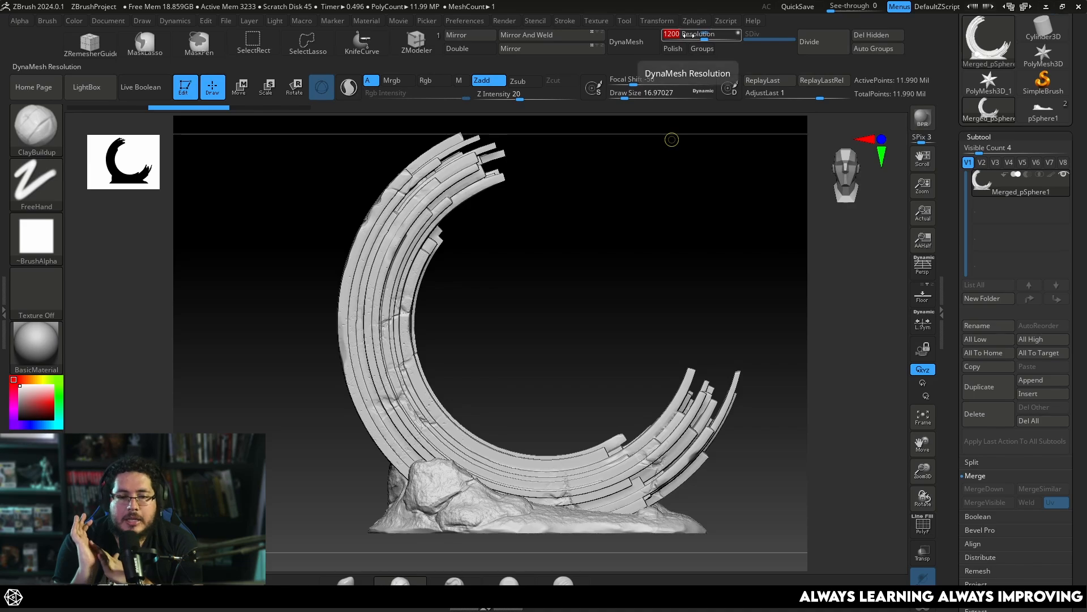
text(704)
key(Return)
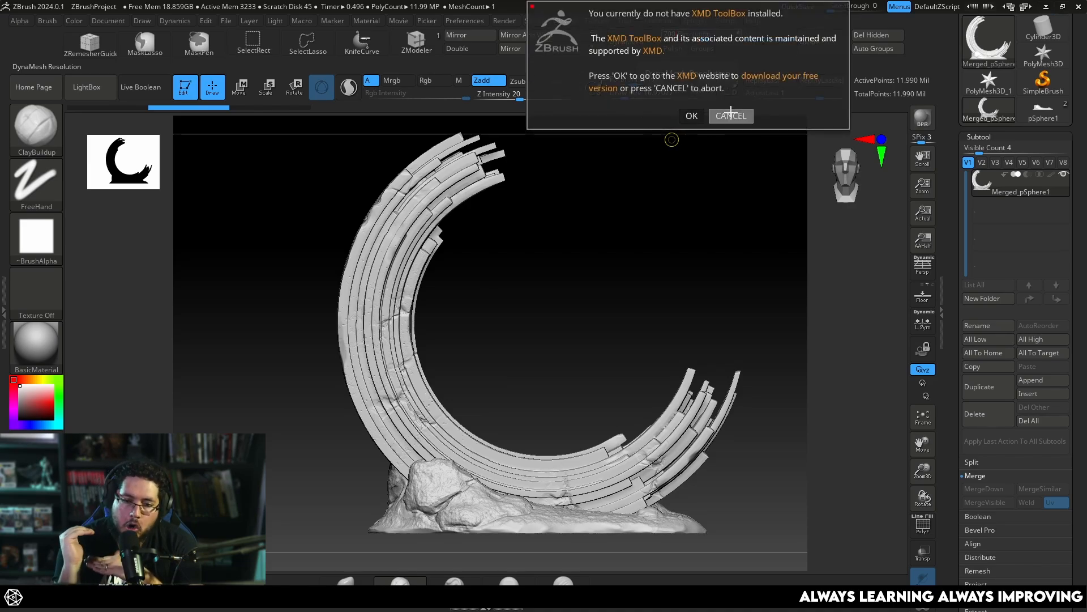
click(731, 115)
click(643, 42)
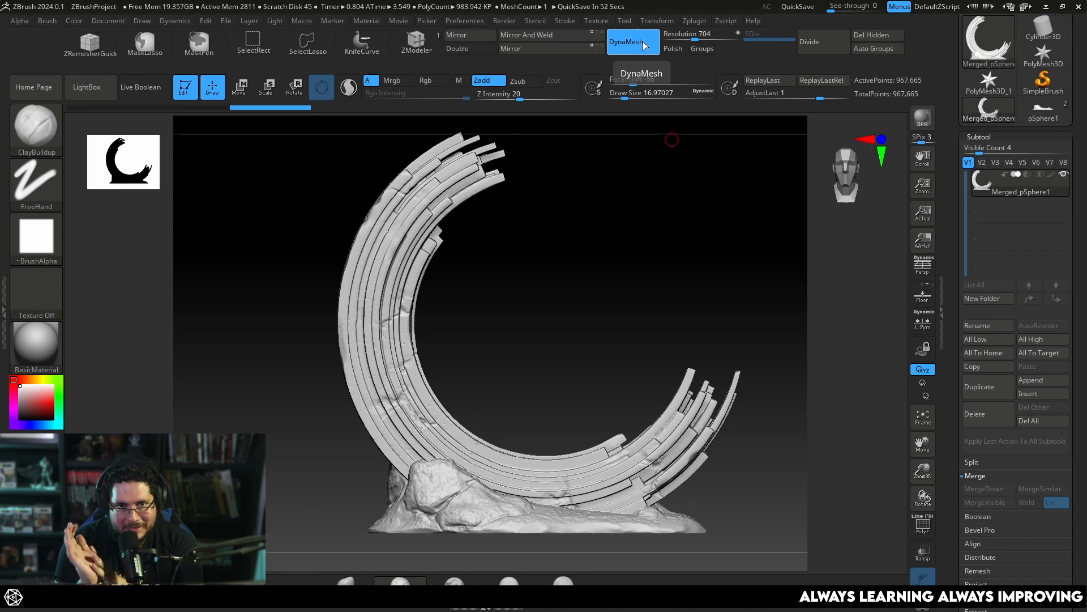
- Open Decimation Master for the merged model and choose the 150 k preset
mouse_move(594, 273)
mouse_down()
mouse_move(629, 296)
mouse_move(614, 318)
mouse_move(596, 274)
mouse_move(583, 274)
mouse_move(613, 235)
mouse_move(627, 289)
mouse_move(594, 260)
mouse_up()
key(f)
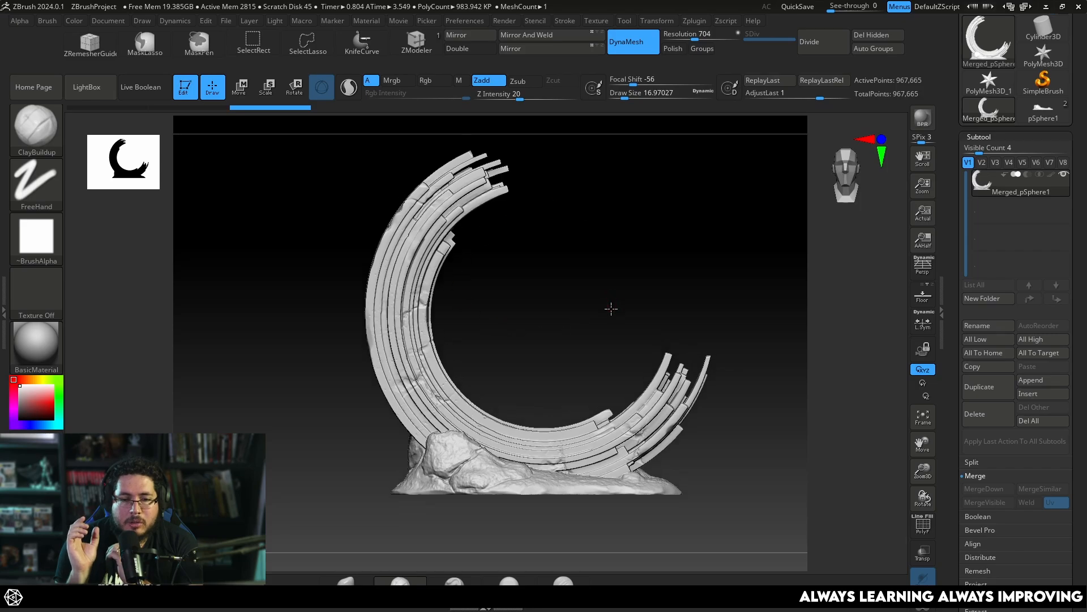
click(693, 21)
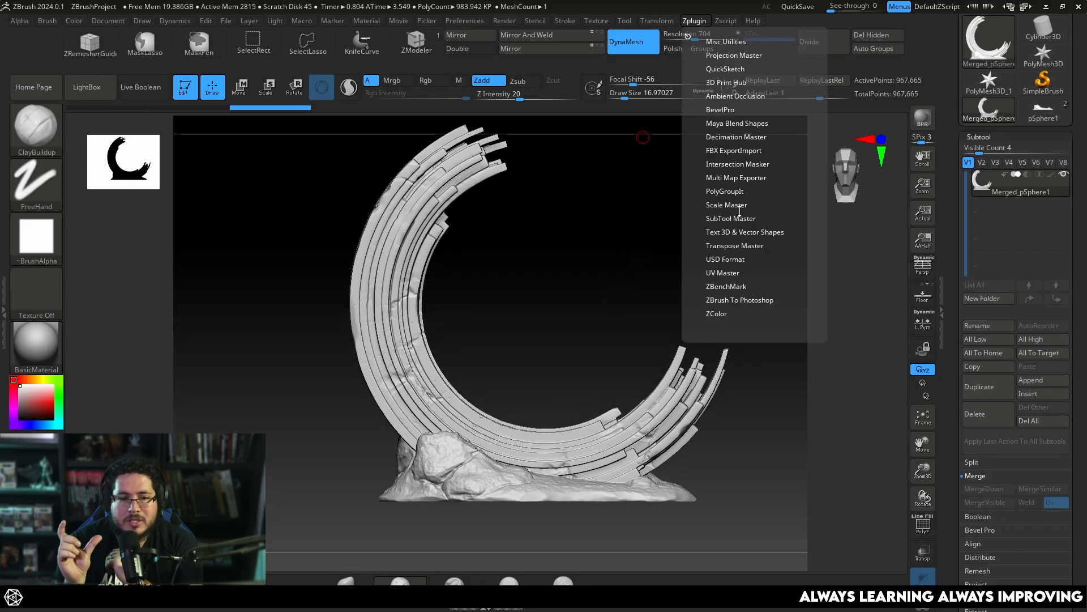
click(734, 138)
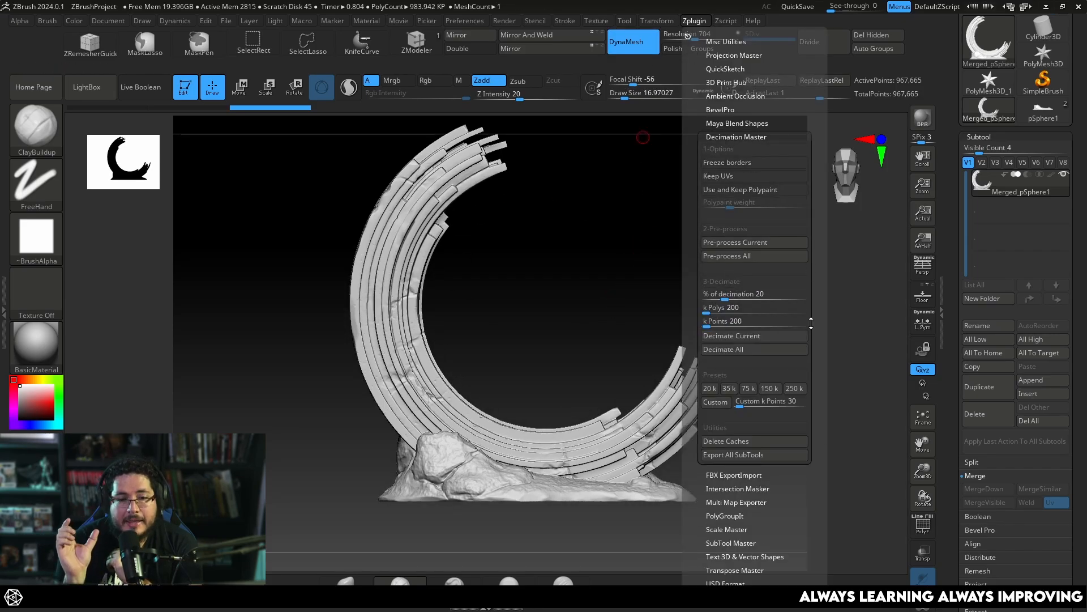
click(762, 393)
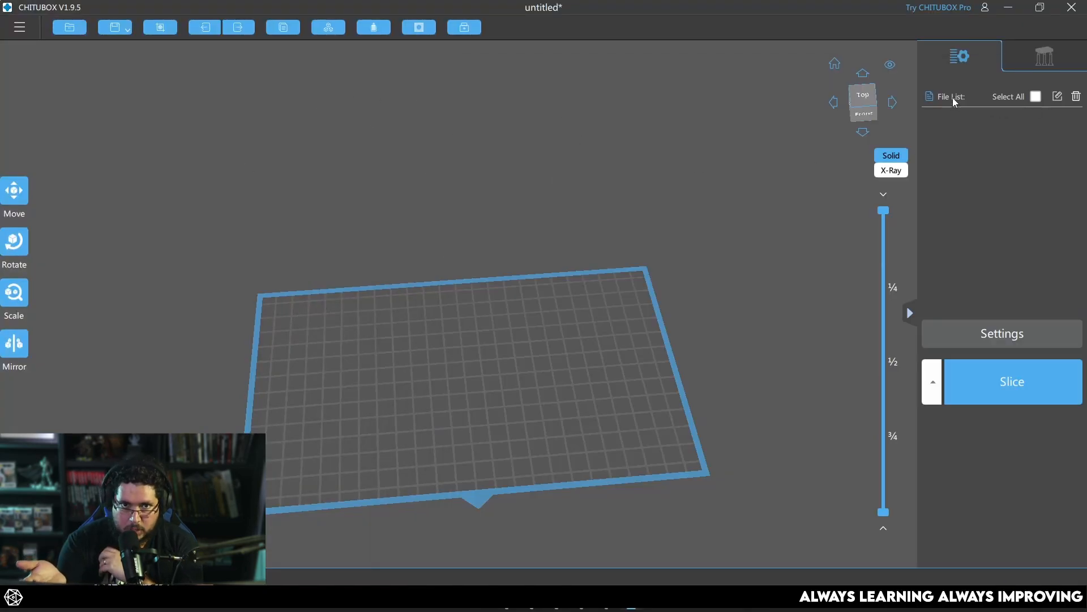
- In CHITUBOX, select LCD_mirror as the mirror mode in the ELEGOO Saturn 3 Ultra machine settings and close the settings
click(1012, 334)
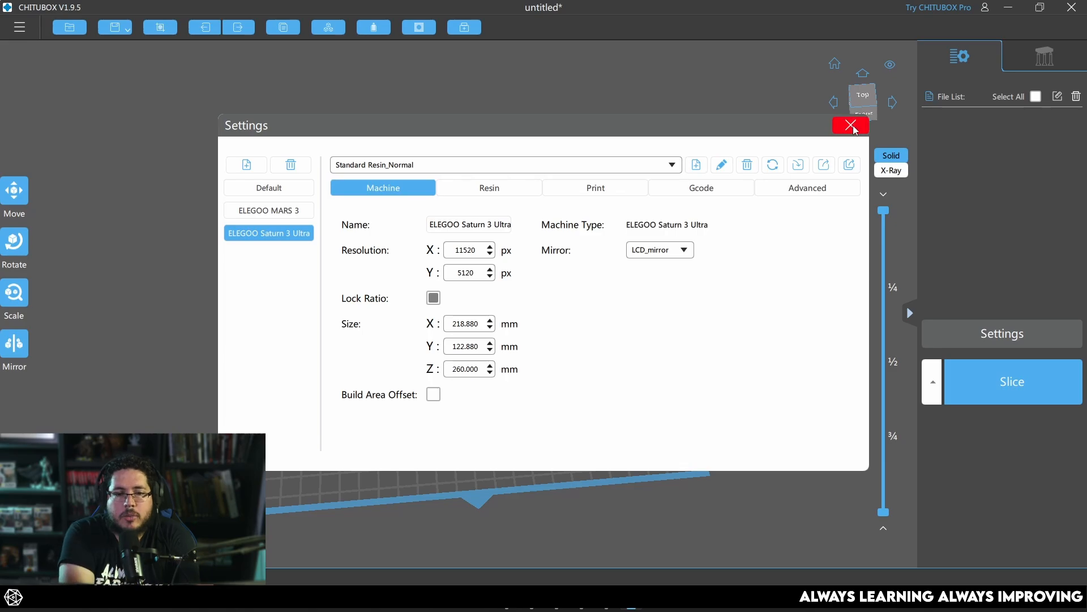
click(687, 254)
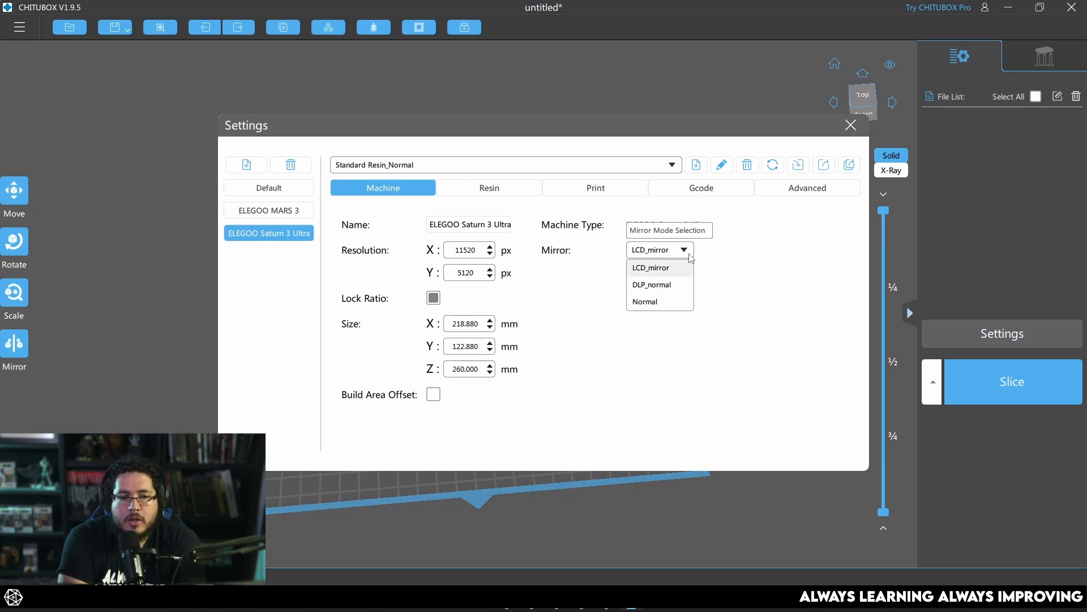
click(660, 268)
click(850, 125)
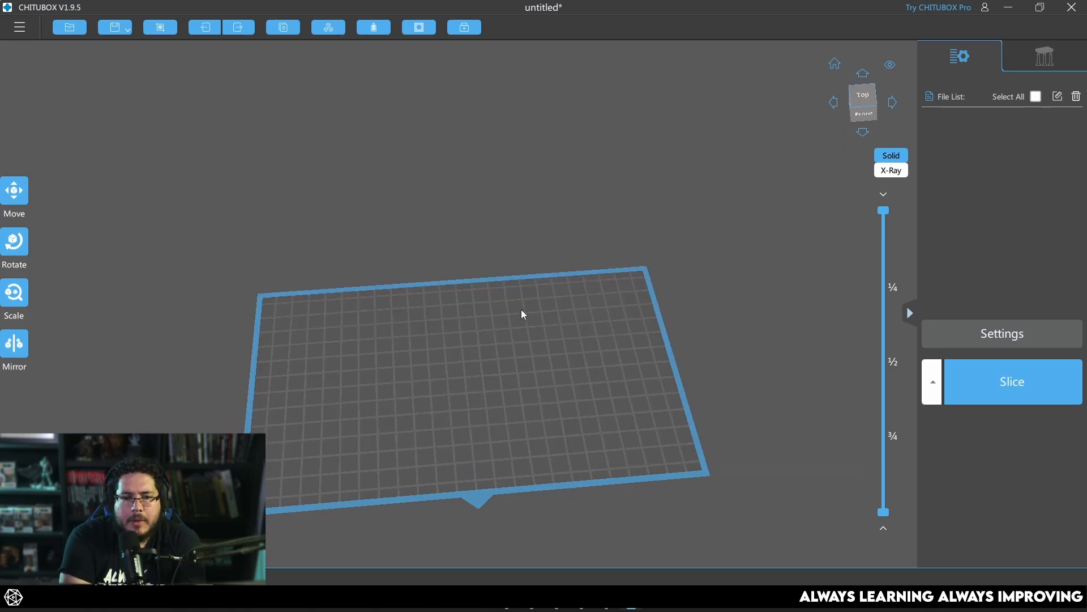
- Load the Arch model from the Desktop folder onto the CHITUBOX build plate
key(super+e)
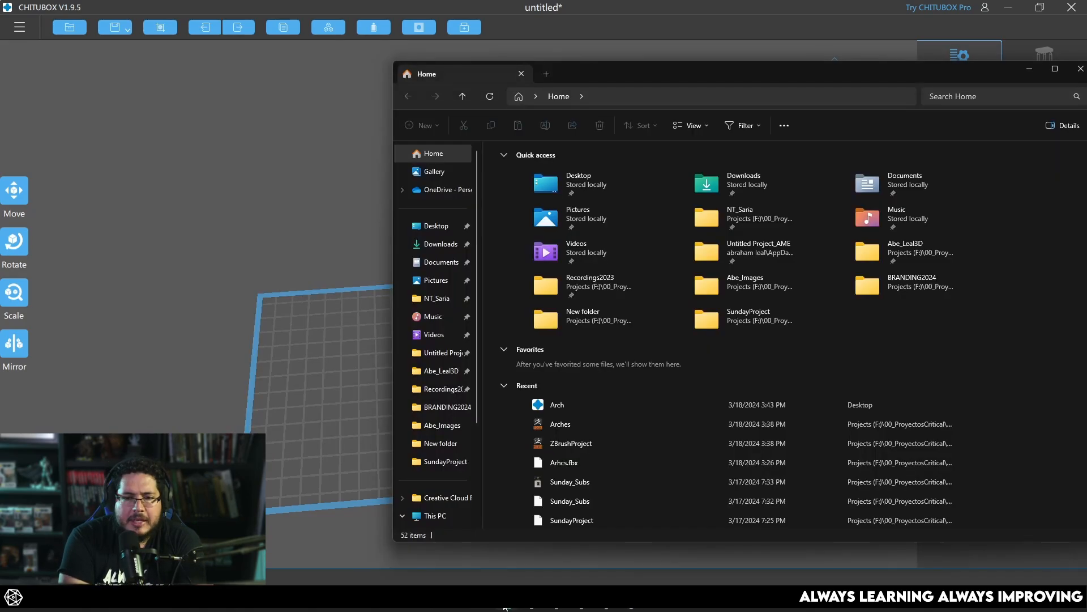
click(436, 225)
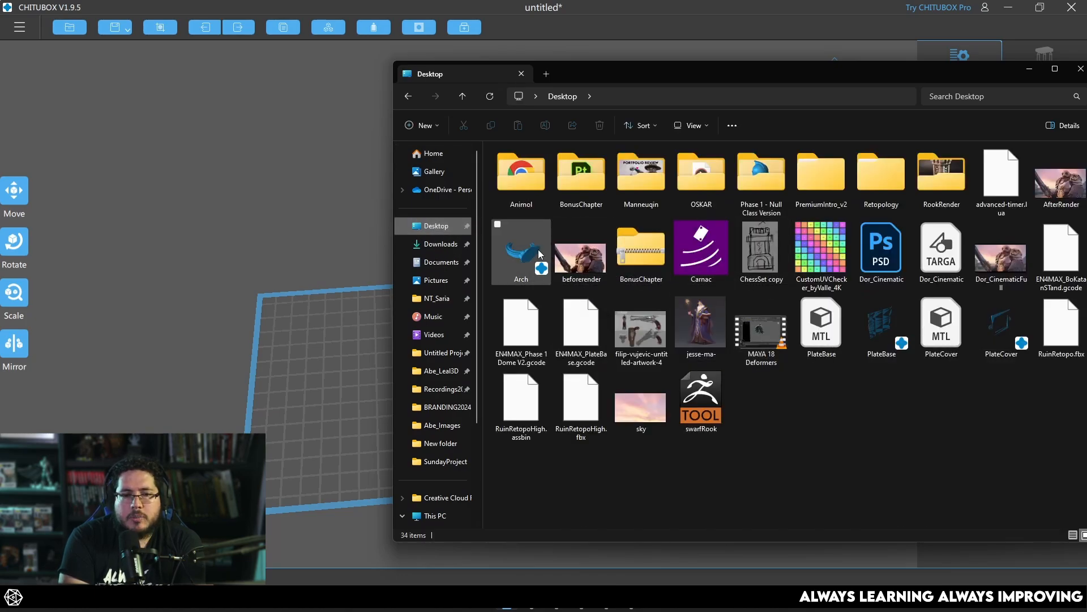
drag(521, 252, 325, 338)
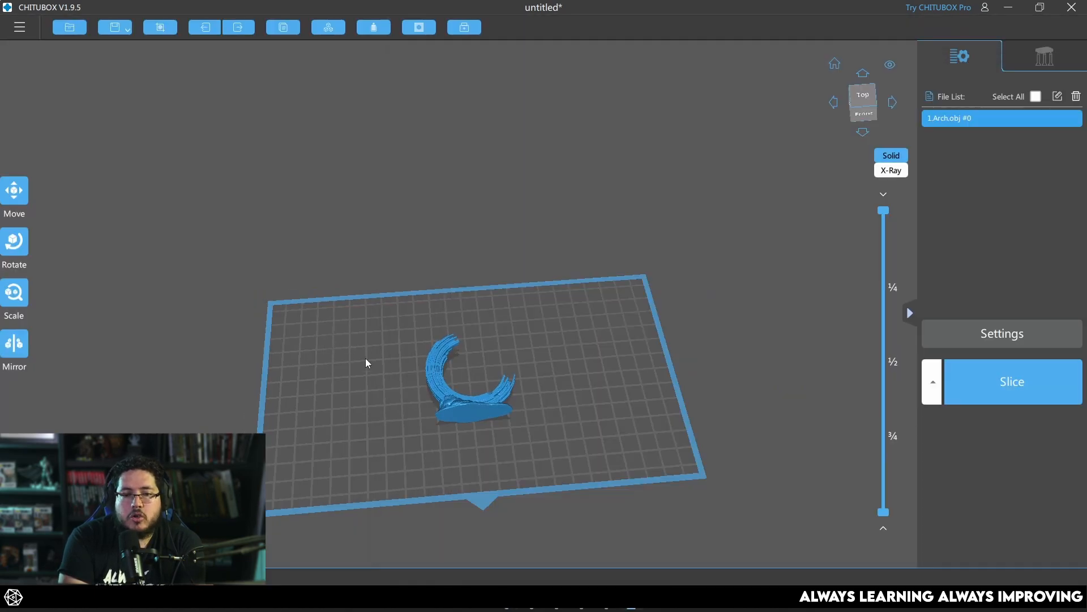
- Rotate the Arch model in 45° steps to -270° on X so it stands on its rock base
drag(542, 384, 614, 292)
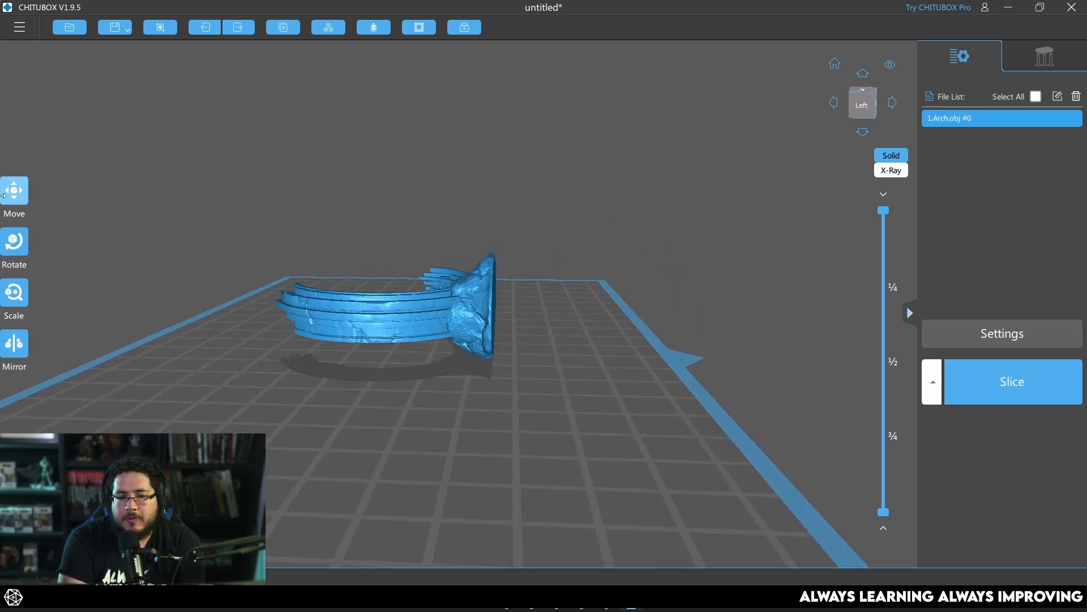
click(16, 243)
drag(418, 264, 434, 247)
click(77, 245)
click(78, 245)
click(78, 245)
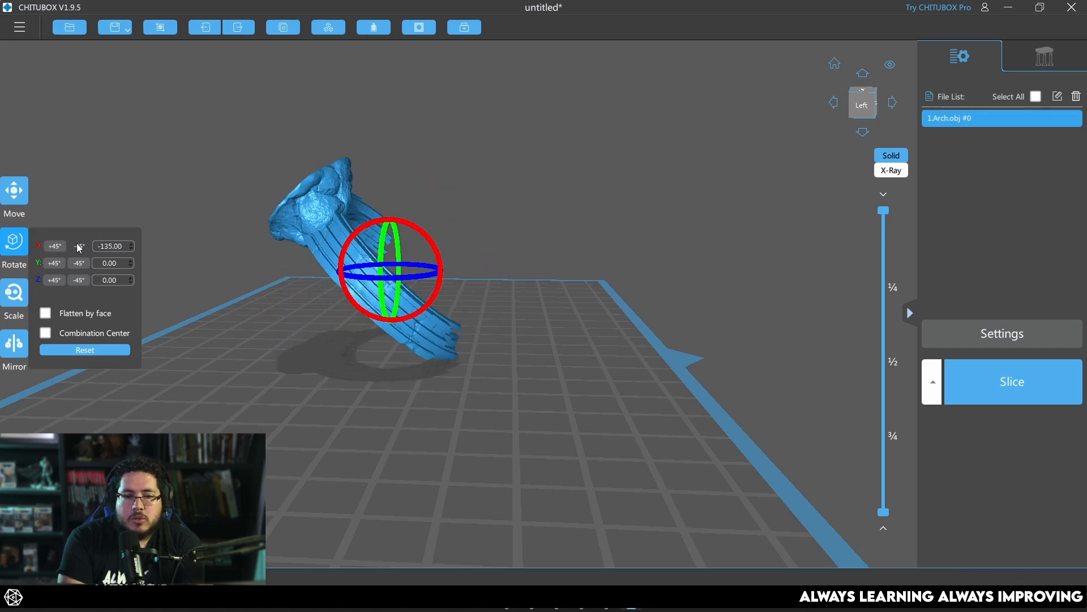
click(78, 245)
click(78, 245)
click(610, 293)
- Examine the base's flat underside and cut the layer view down to layer 476 to inspect the arch's interior
right_drag(609, 294, 473, 288)
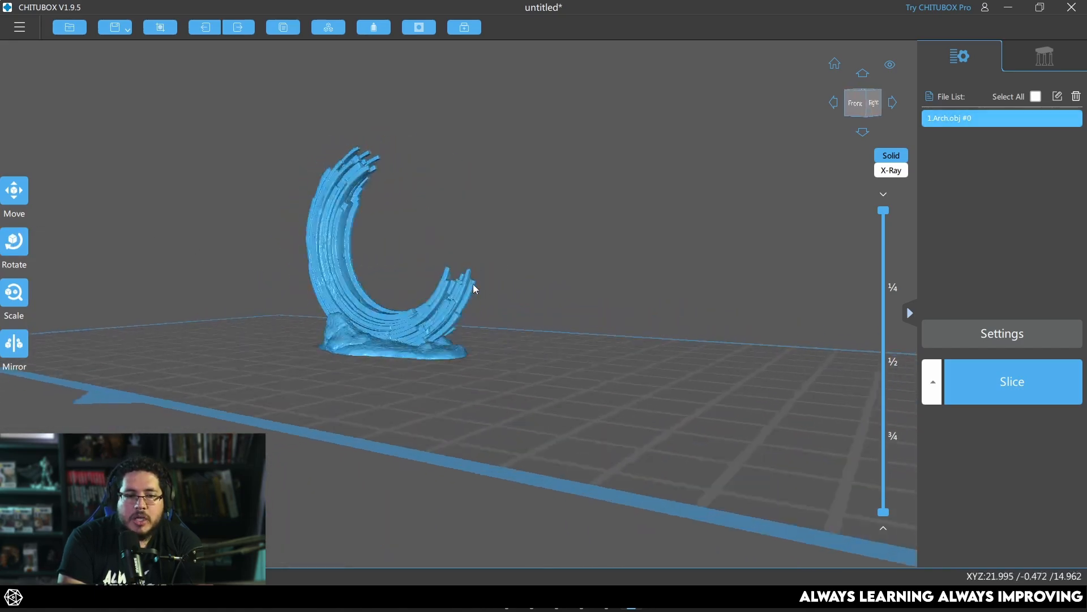
scroll(514, 321, up, 5)
right_drag(514, 321, 488, 337)
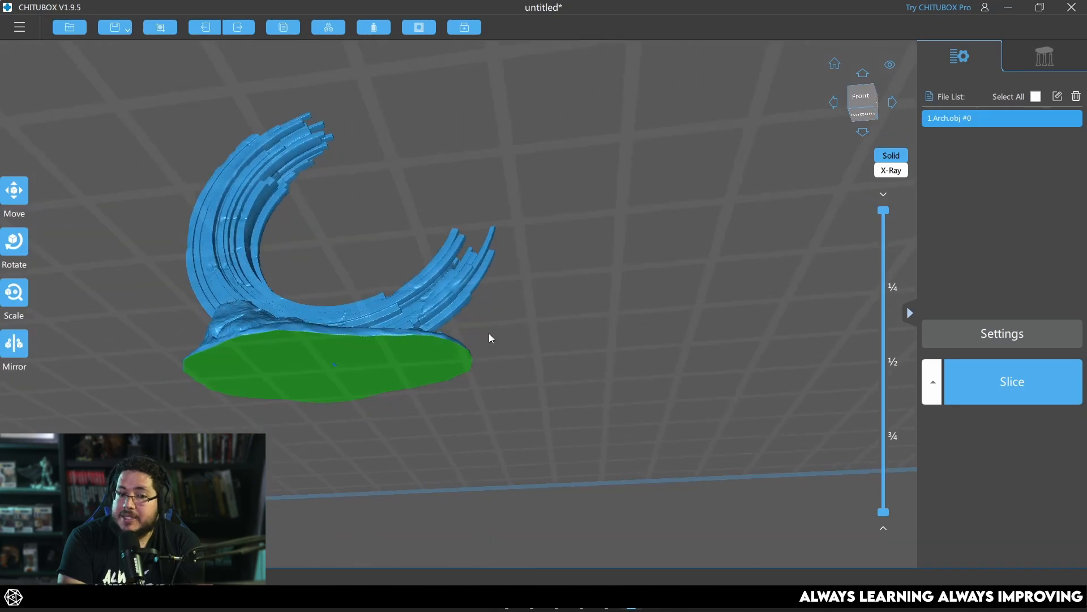
scroll(441, 386, up, 5)
scroll(441, 387, down, 5)
middle_drag(337, 425, 538, 439)
right_drag(538, 443, 626, 369)
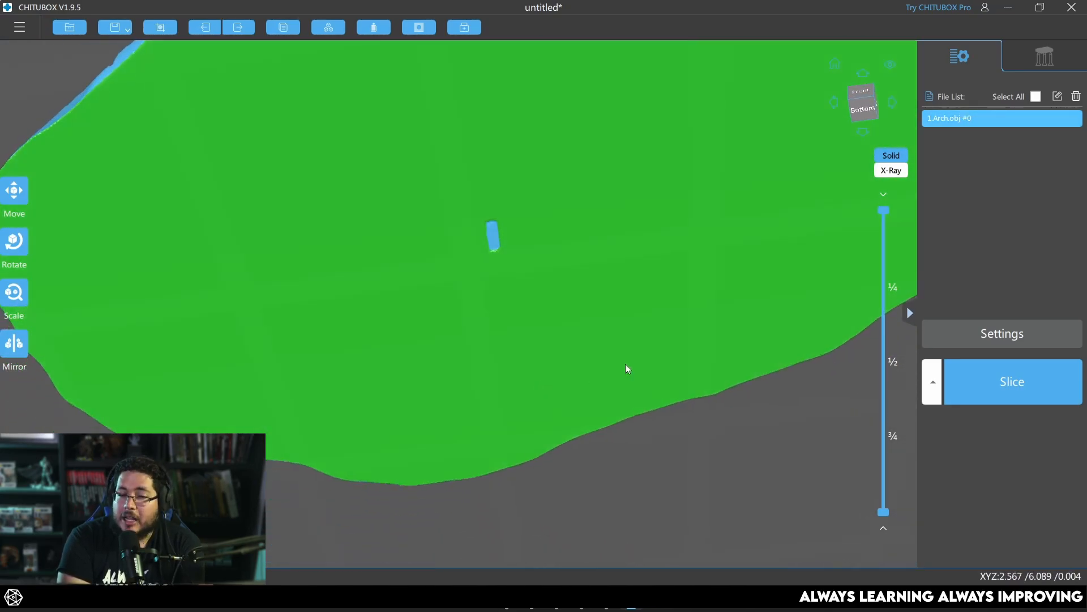
drag(884, 211, 884, 352)
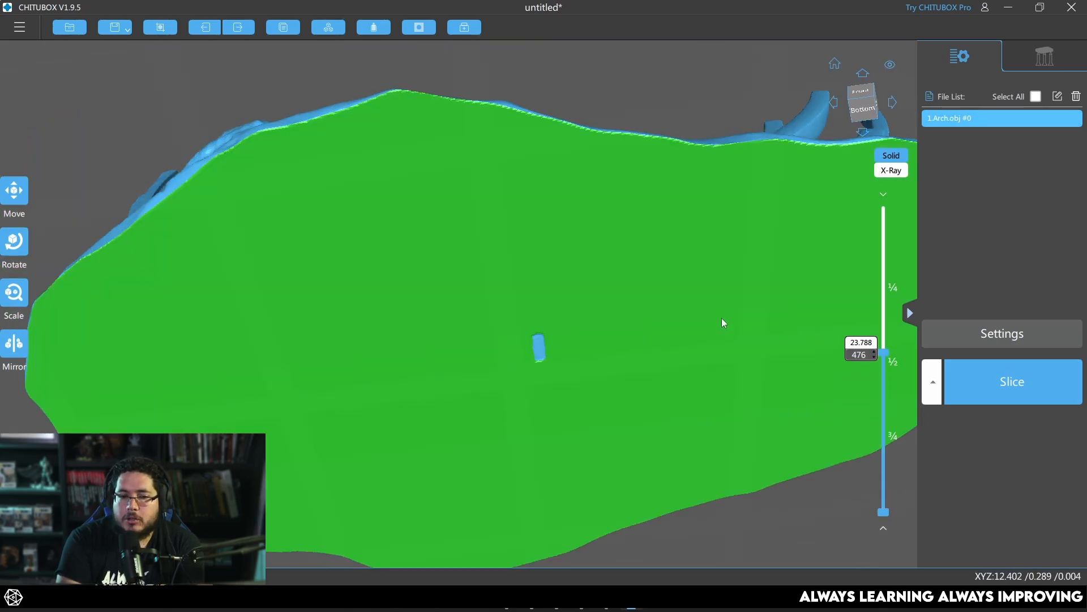
right_drag(720, 318, 595, 250)
scroll(597, 250, down, 5)
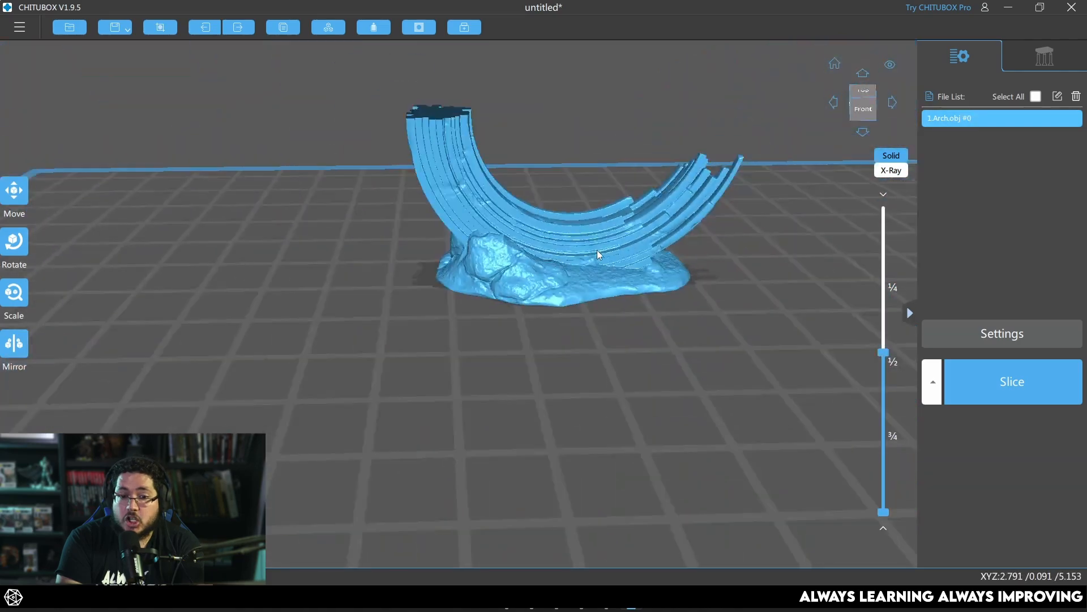
- Scale the Arch model uniformly to 250%
scroll(653, 300, down, 3)
scroll(651, 311, down, 2)
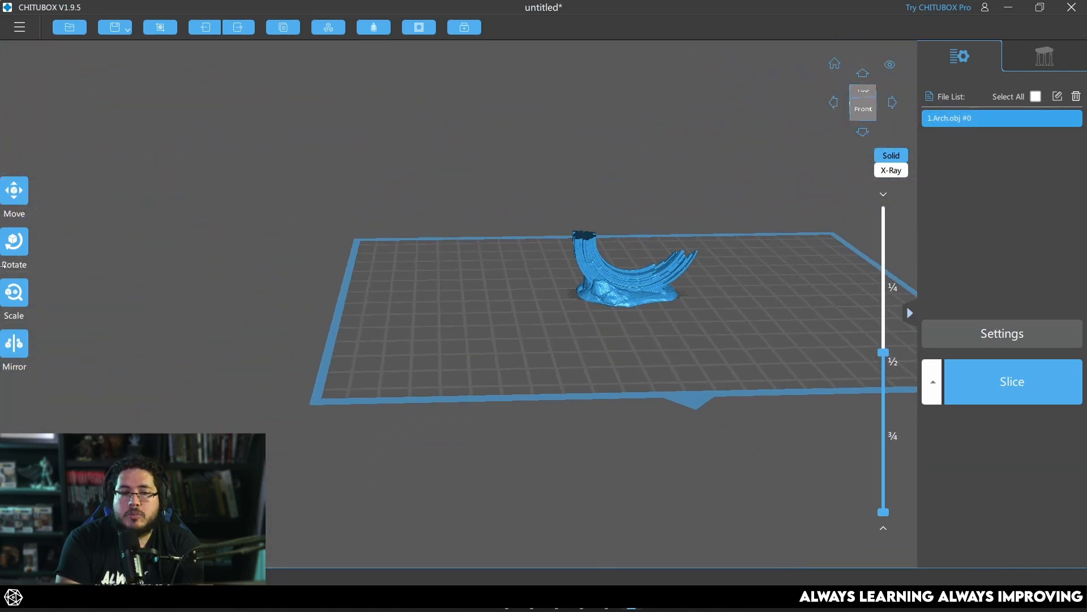
click(14, 293)
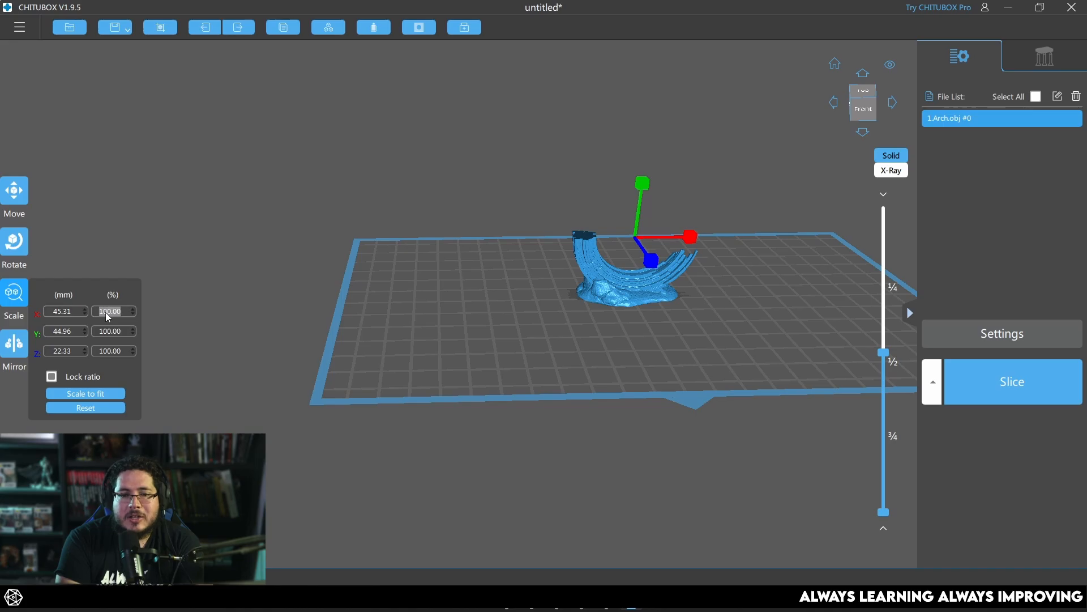
text(250)
scroll(568, 165, down, 2)
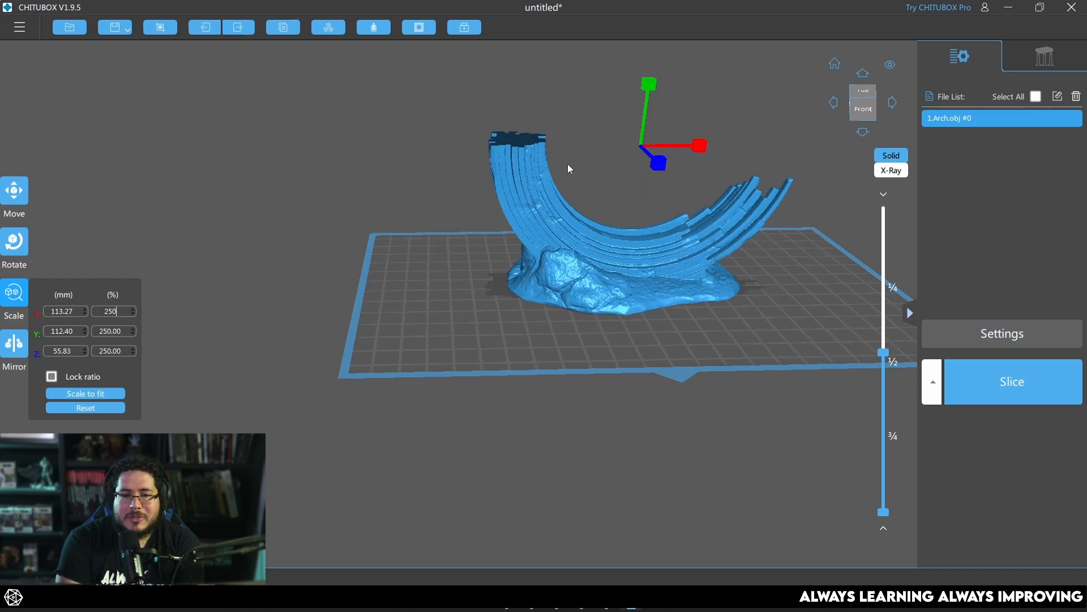
- Restore the full layer view and examine the scaled model's base contact area from below and its upright shape
drag(883, 352, 883, 209)
drag(794, 146, 481, 324)
scroll(498, 294, up, 3)
drag(511, 264, 487, 350)
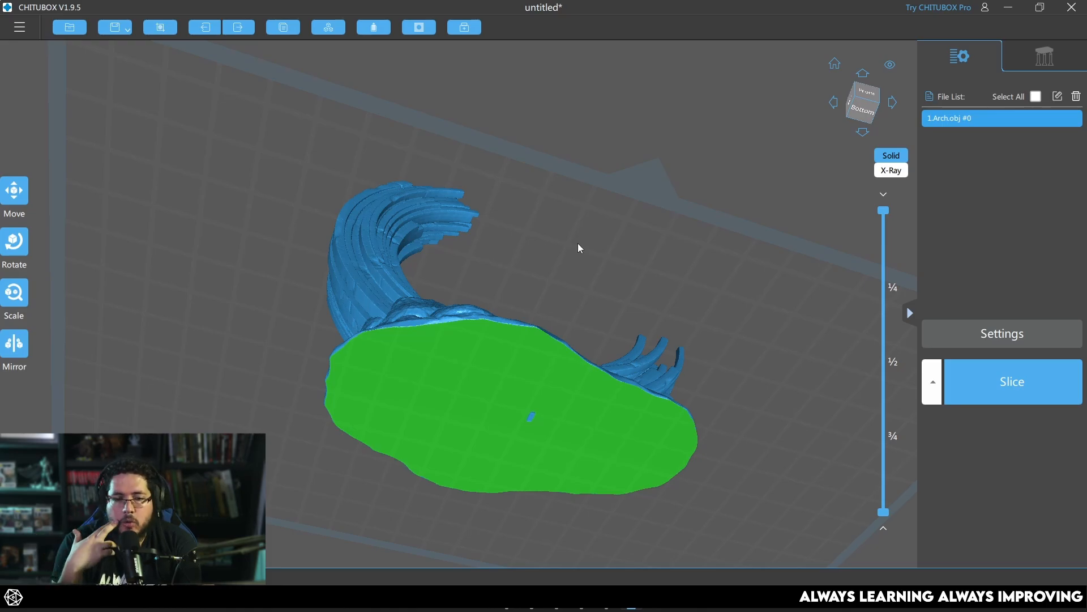
middle_drag(504, 253, 497, 277)
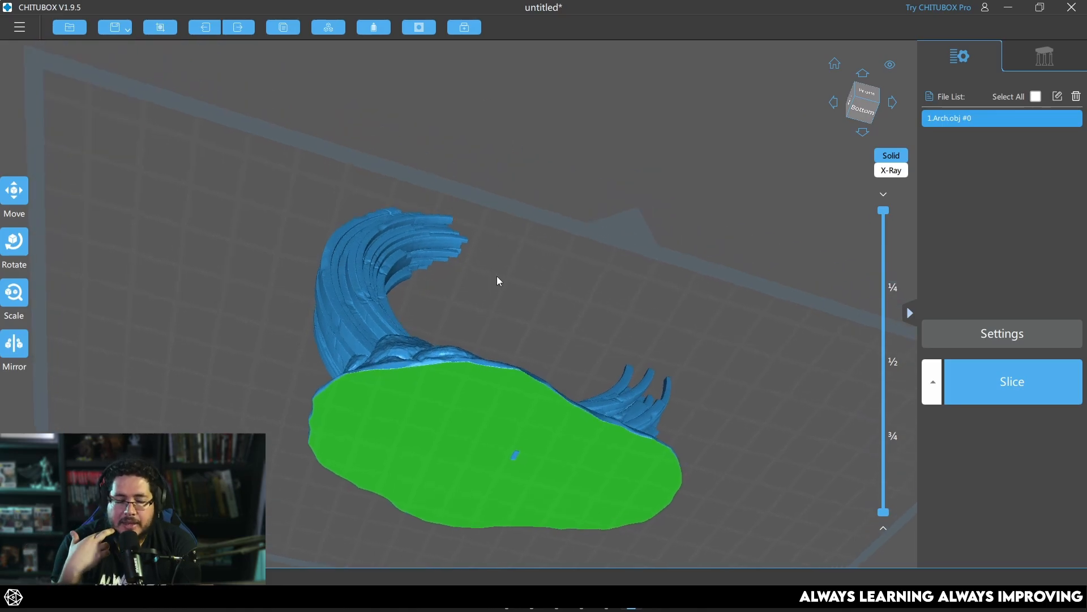
right_drag(497, 276, 556, 226)
scroll(491, 308, up, 2)
scroll(491, 307, down, 2)
scroll(513, 308, up, 2)
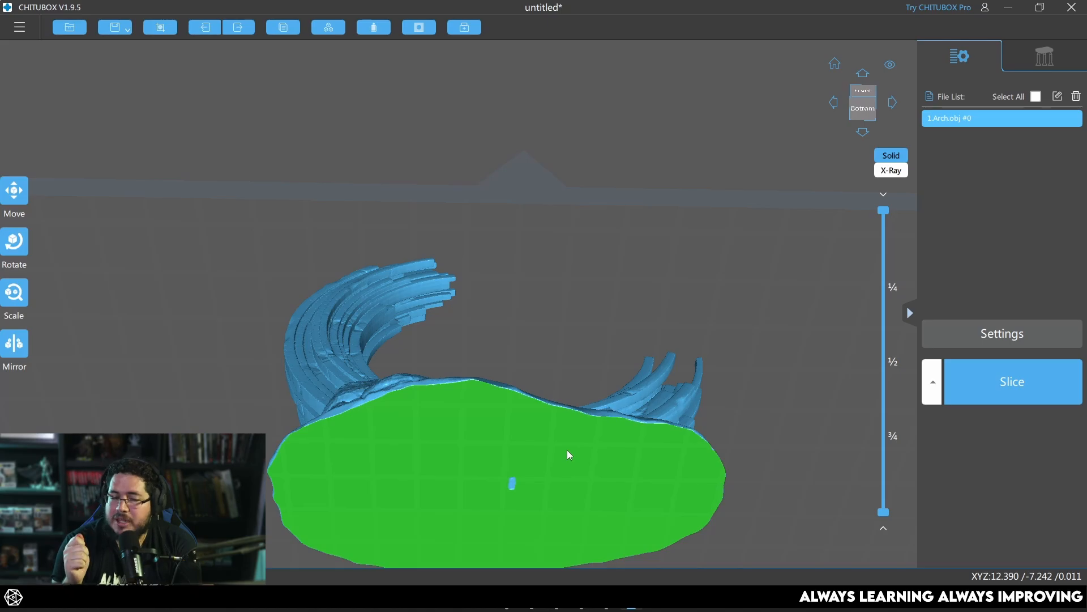
right_drag(565, 272, 525, 333)
scroll(617, 370, down, 5)
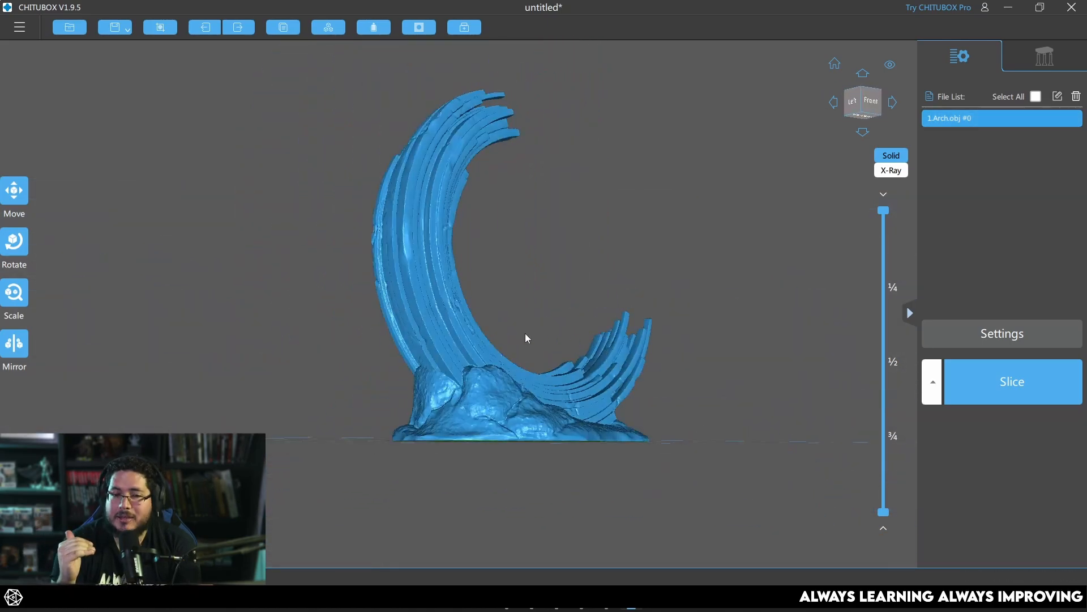
- Tilt the Arch model back to -282° on X so its base is angled off the build plate
right_drag(558, 272, 686, 325)
click(14, 241)
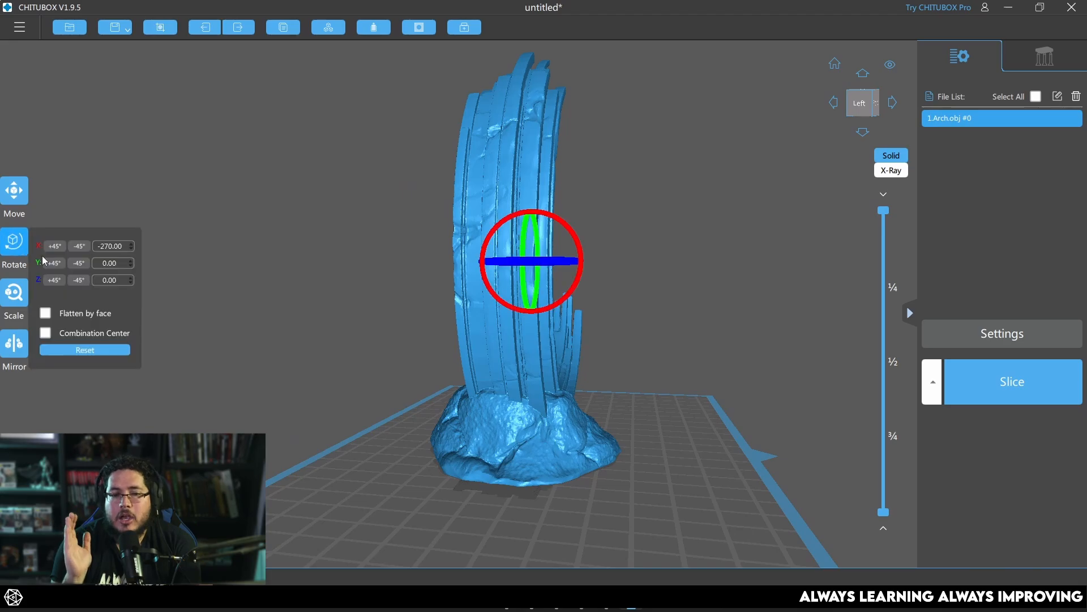
drag(576, 237, 572, 237)
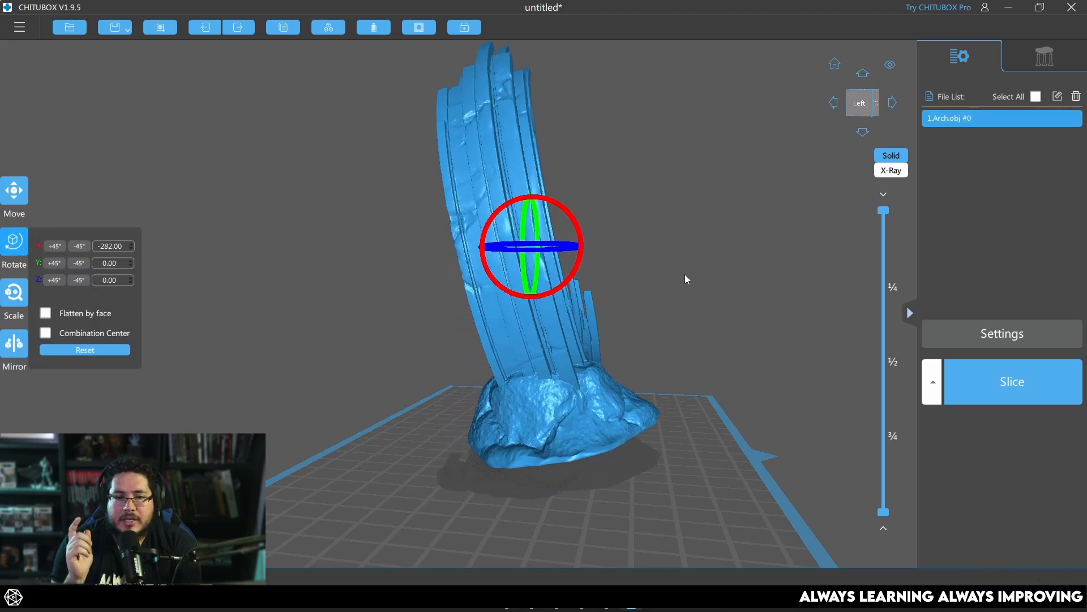
right_drag(685, 274, 620, 358)
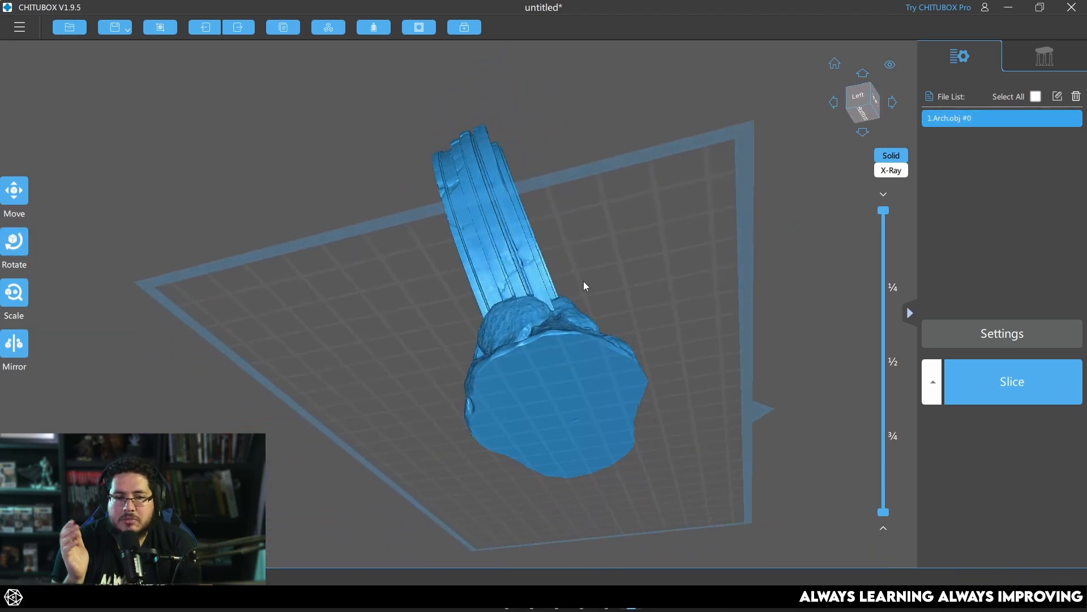
right_drag(585, 286, 615, 279)
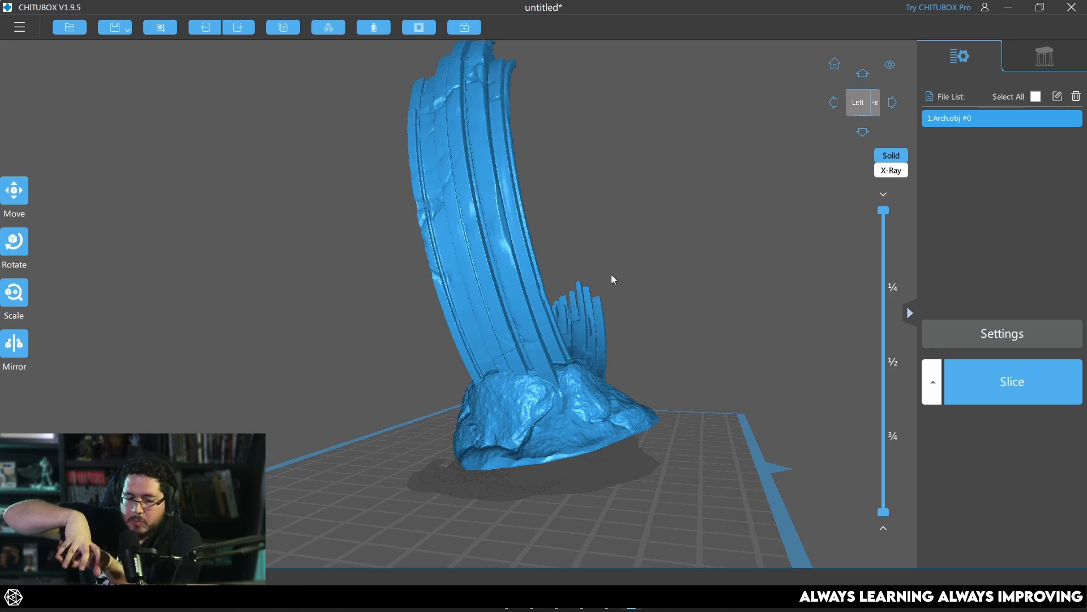
right_drag(611, 274, 688, 367)
drag(692, 370, 708, 304)
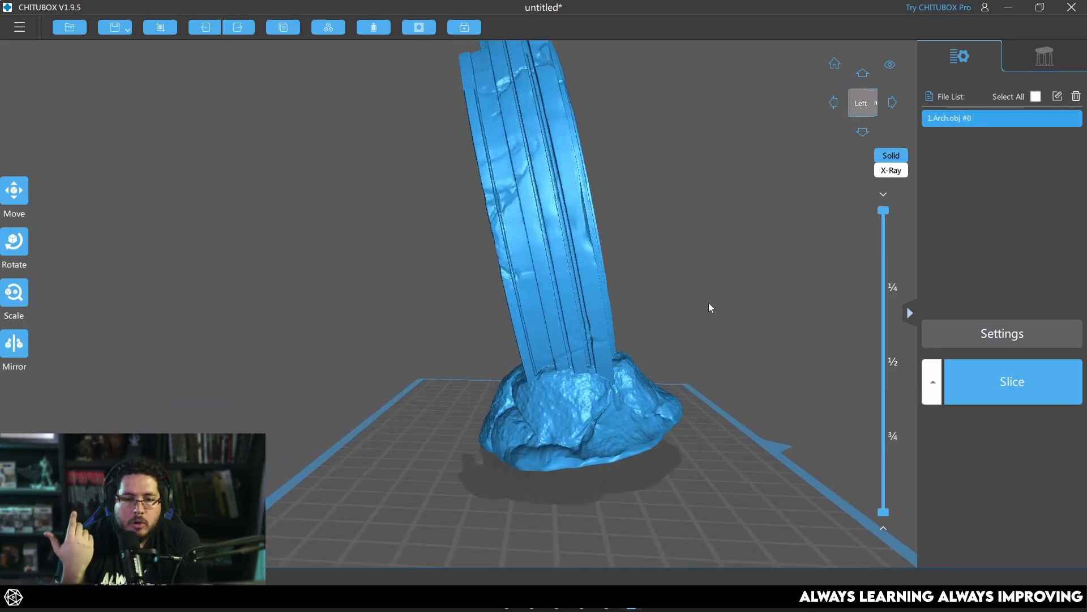
- Switch to support editing, limit the view to the lowest layers, and place three heavy supports along the base's lowest edge
click(1043, 58)
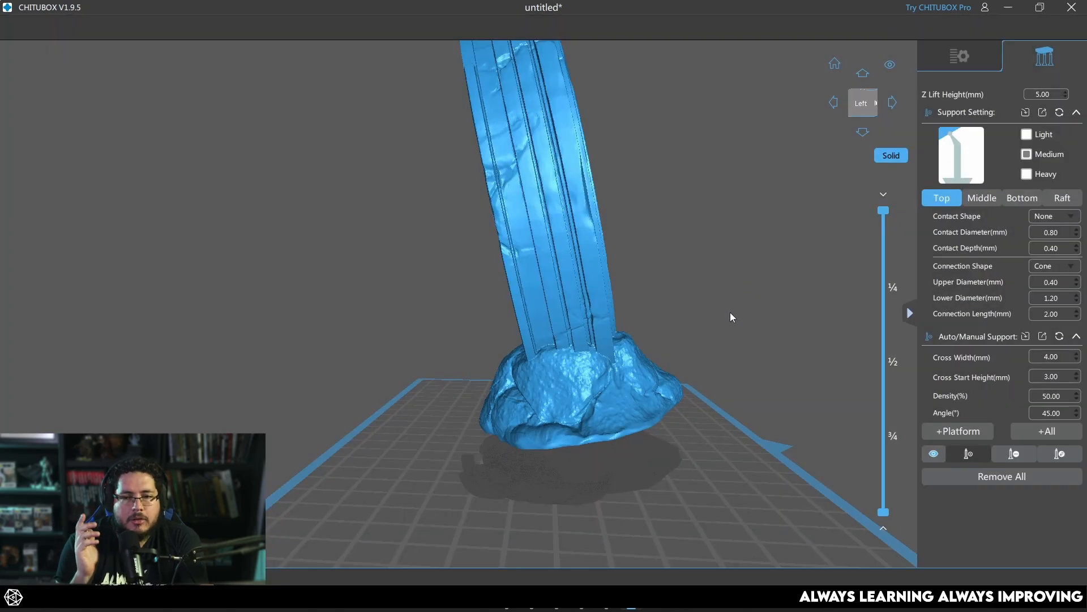
drag(730, 312, 893, 503)
drag(463, 292, 466, 264)
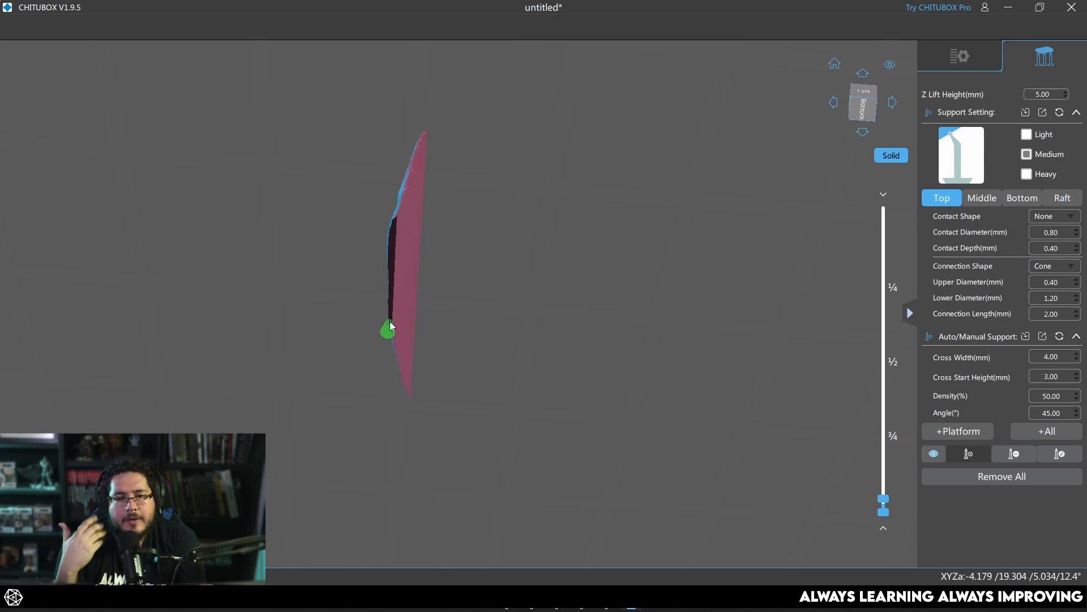
click(394, 301)
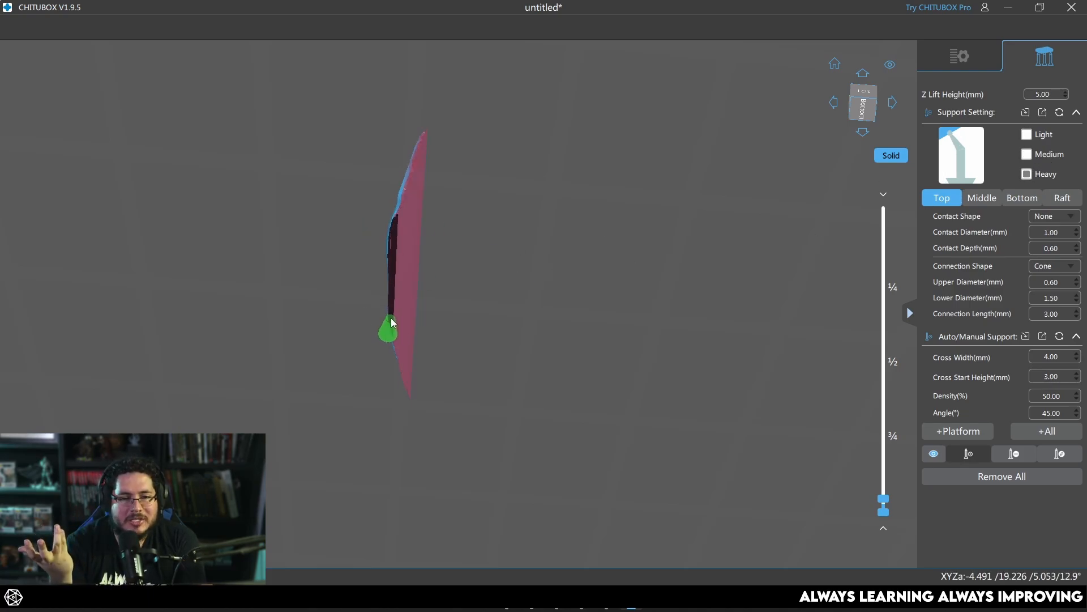
click(394, 323)
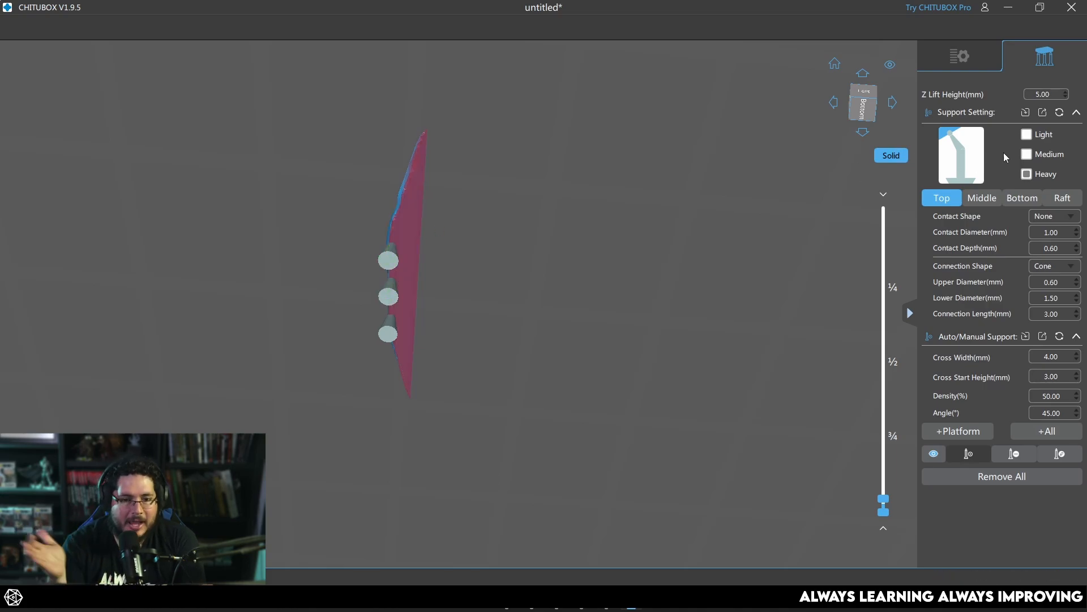
- Place nine medium supports around the rest of the base's lowest slice
click(394, 225)
click(399, 187)
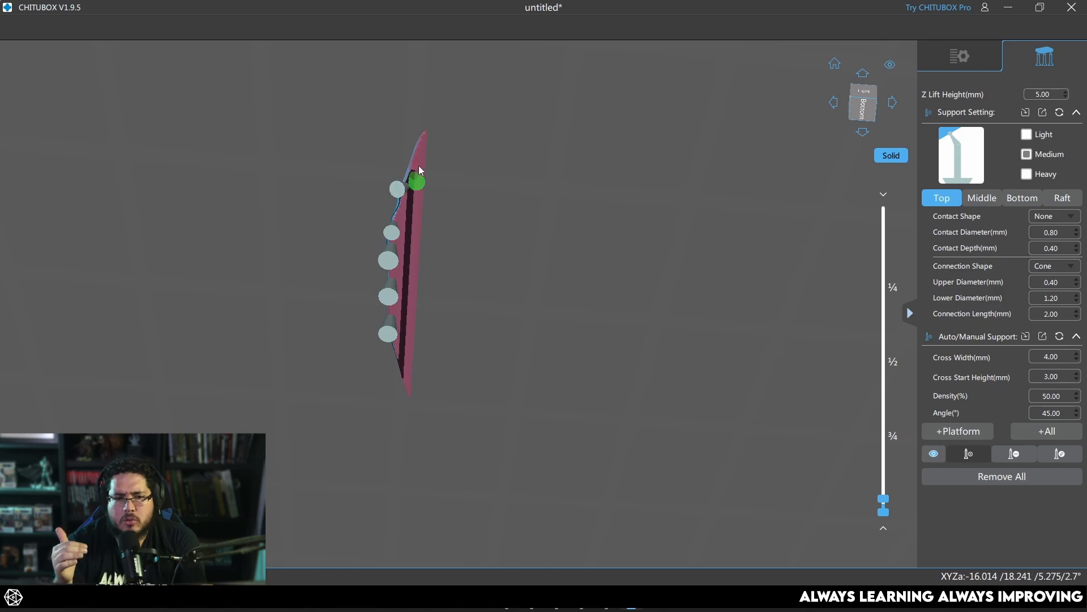
click(416, 159)
click(418, 218)
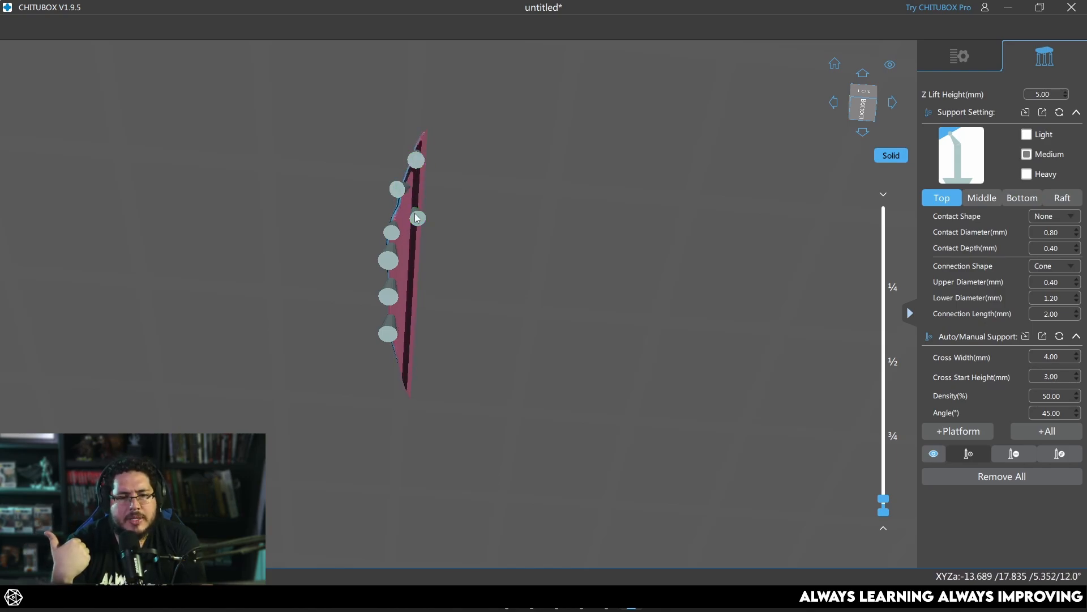
click(418, 272)
click(416, 316)
click(411, 360)
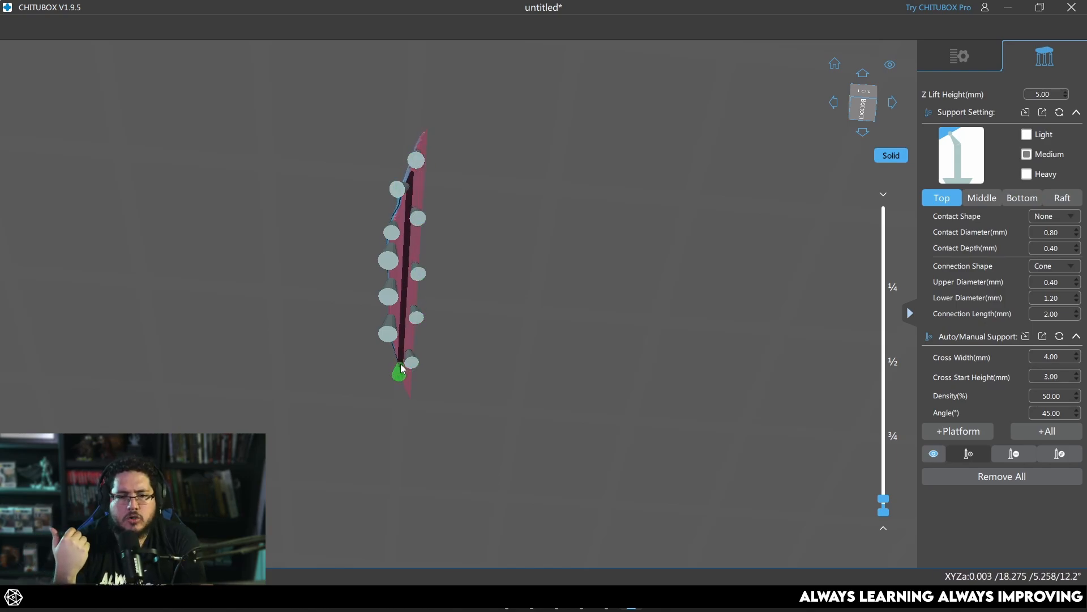
click(400, 369)
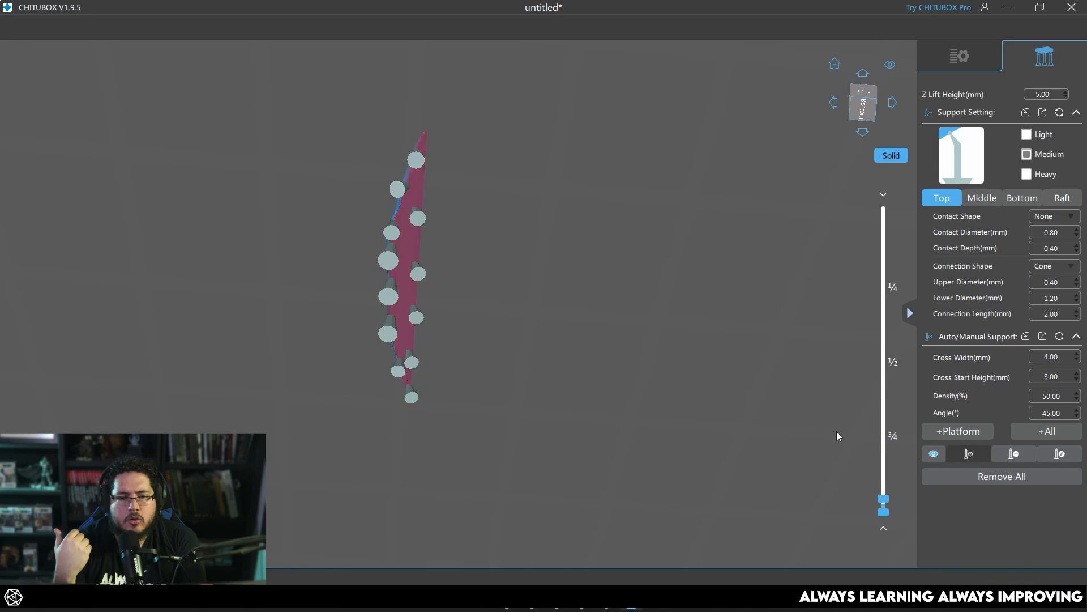
- Raise the visible range to layer 379 and generate automatic medium supports for the whole model at 50% density and 45° angle
drag(885, 500, 885, 465)
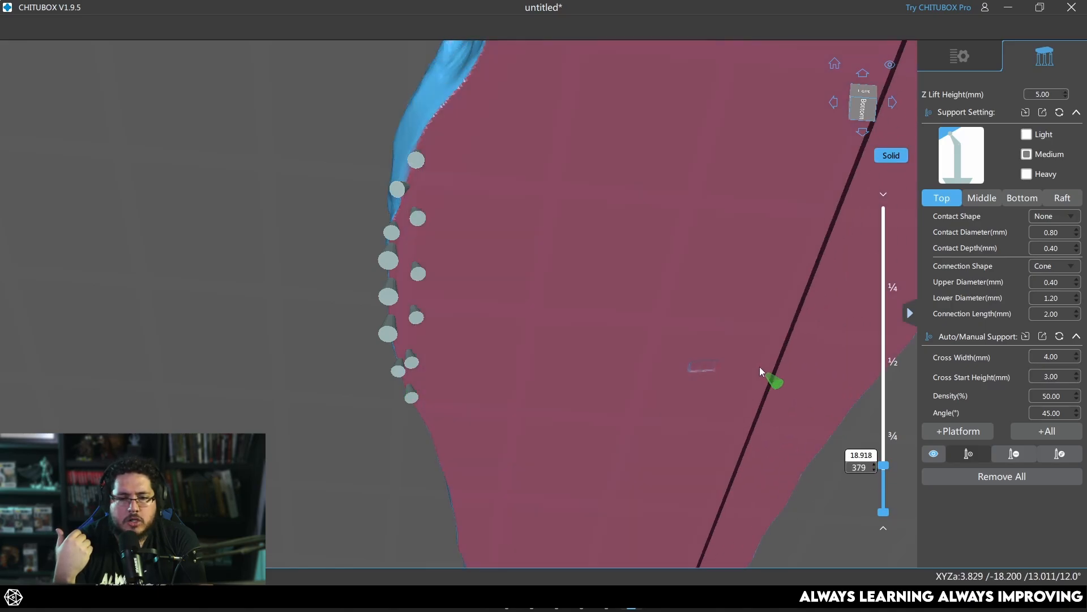
right_drag(759, 367, 917, 261)
scroll(702, 380, down, 5)
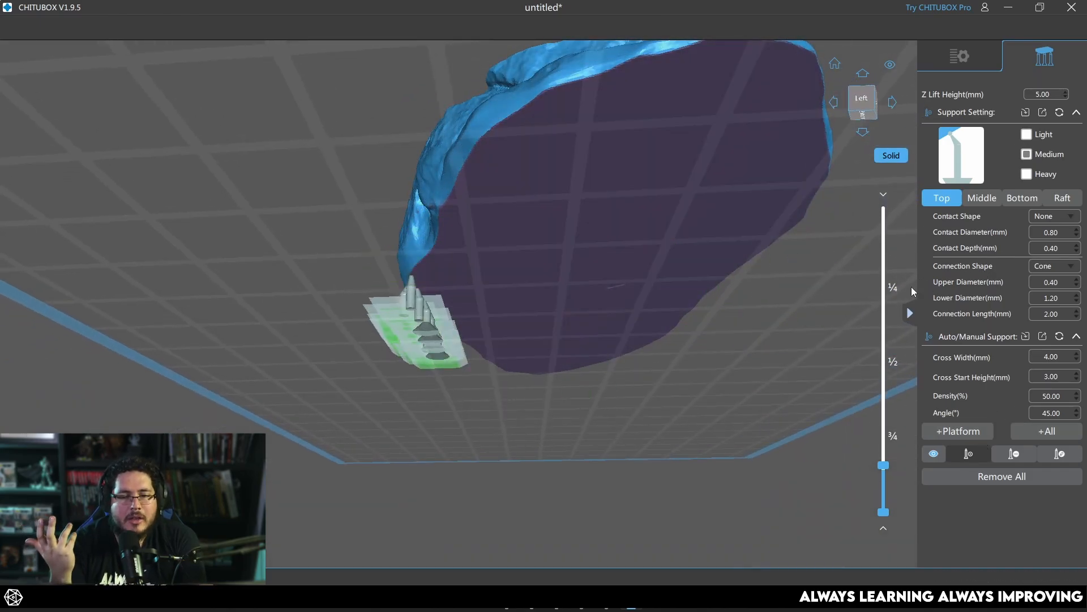
click(1037, 431)
click(515, 329)
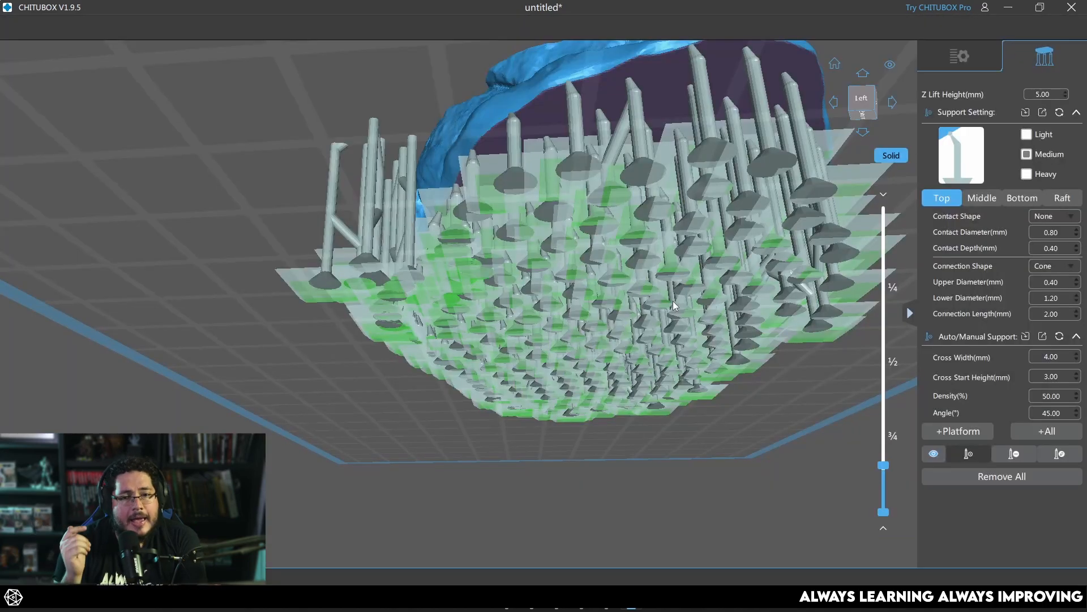
drag(674, 306, 324, 233)
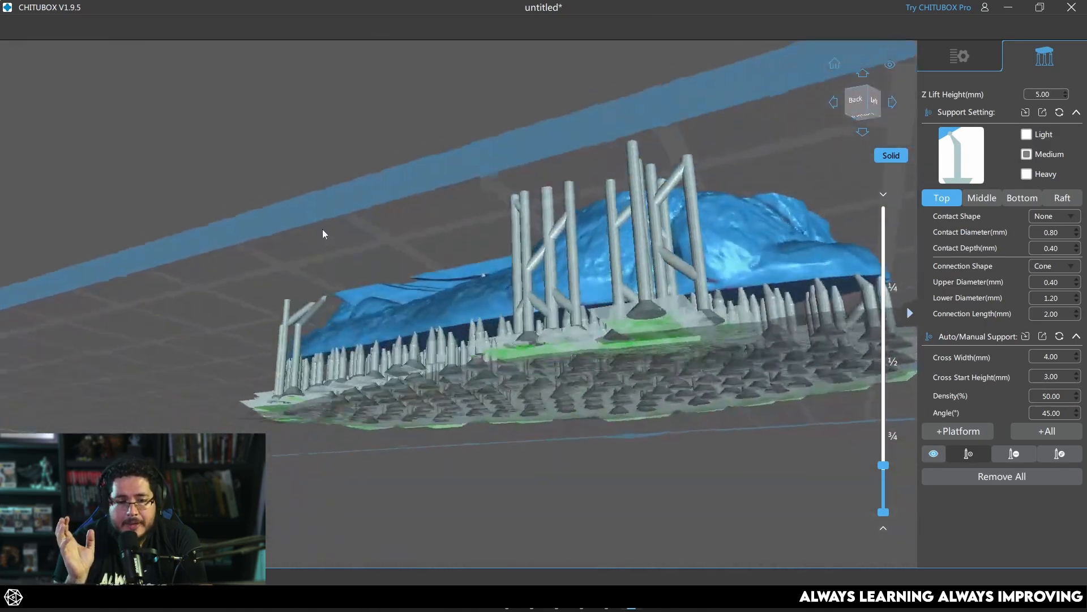
right_drag(323, 229, 368, 200)
scroll(368, 200, up, 2)
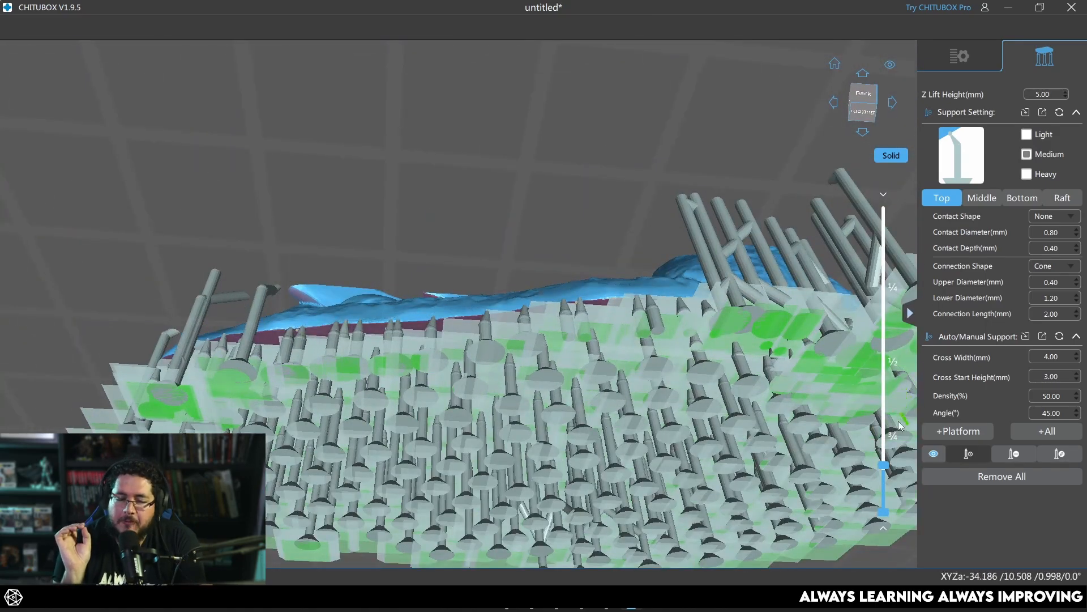
- Limit the visible range to the base's lowest layers, seen from below, and add medium supports in the gaps of that first slice
drag(884, 465, 884, 508)
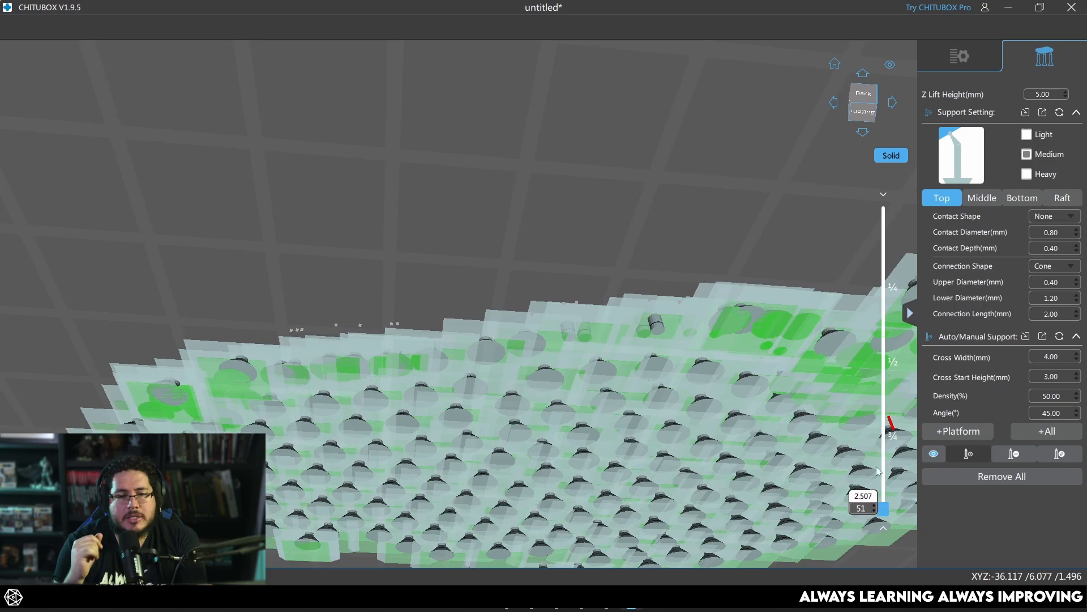
right_drag(757, 261, 691, 128)
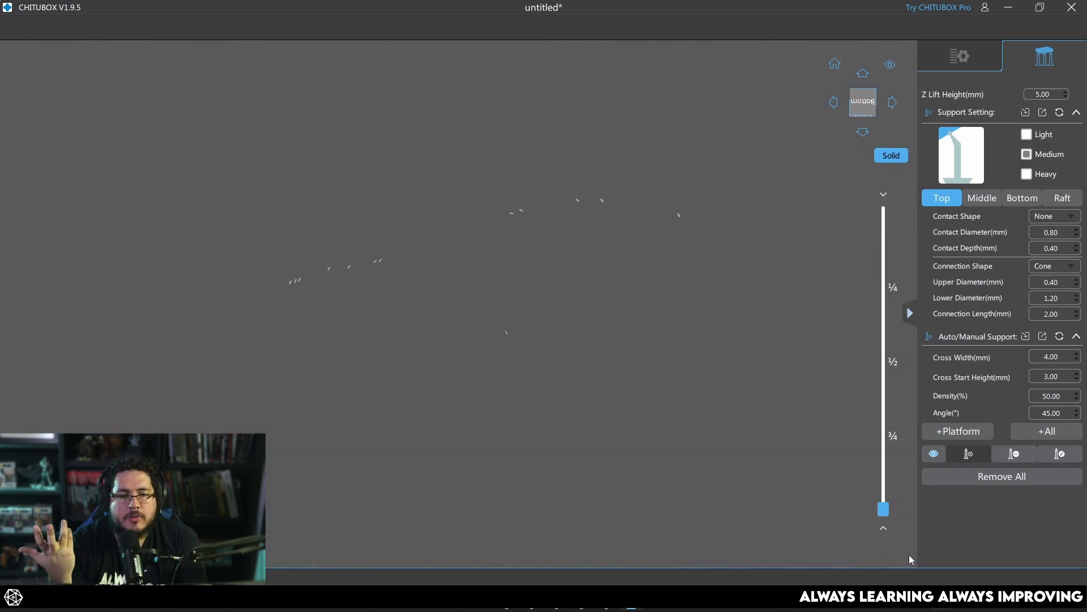
drag(883, 498, 897, 220)
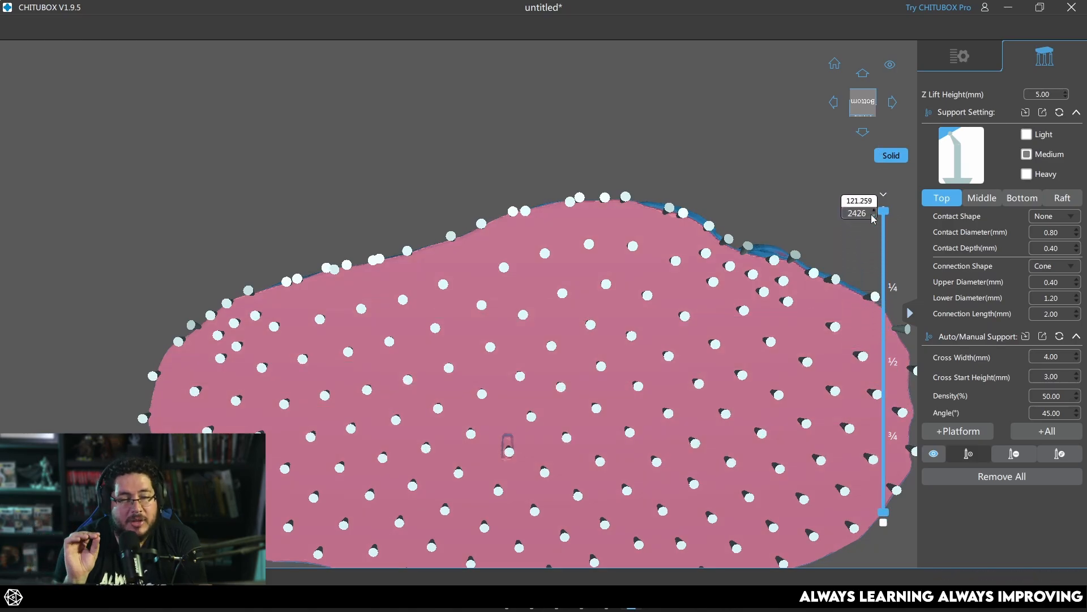
drag(879, 224, 895, 505)
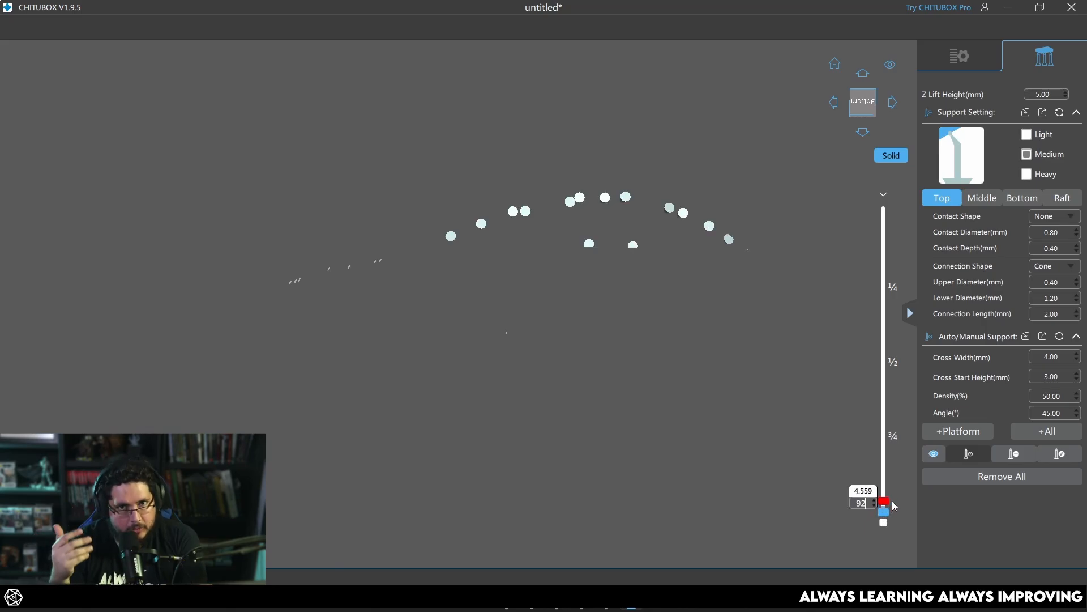
drag(799, 387, 768, 469)
drag(884, 504, 742, 315)
right_drag(743, 314, 707, 246)
middle_drag(466, 130, 470, 162)
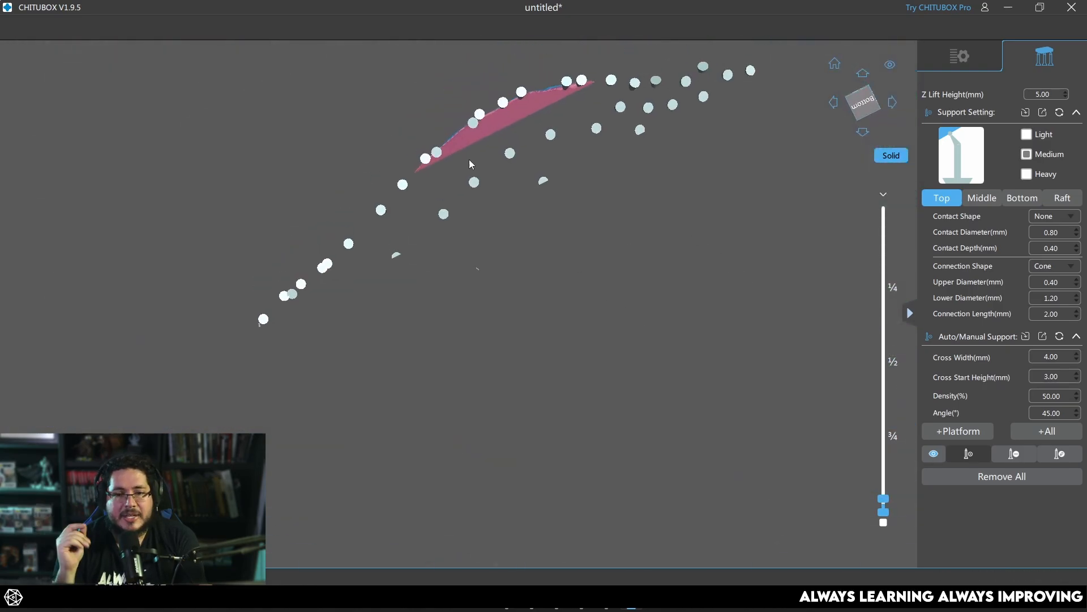
click(456, 131)
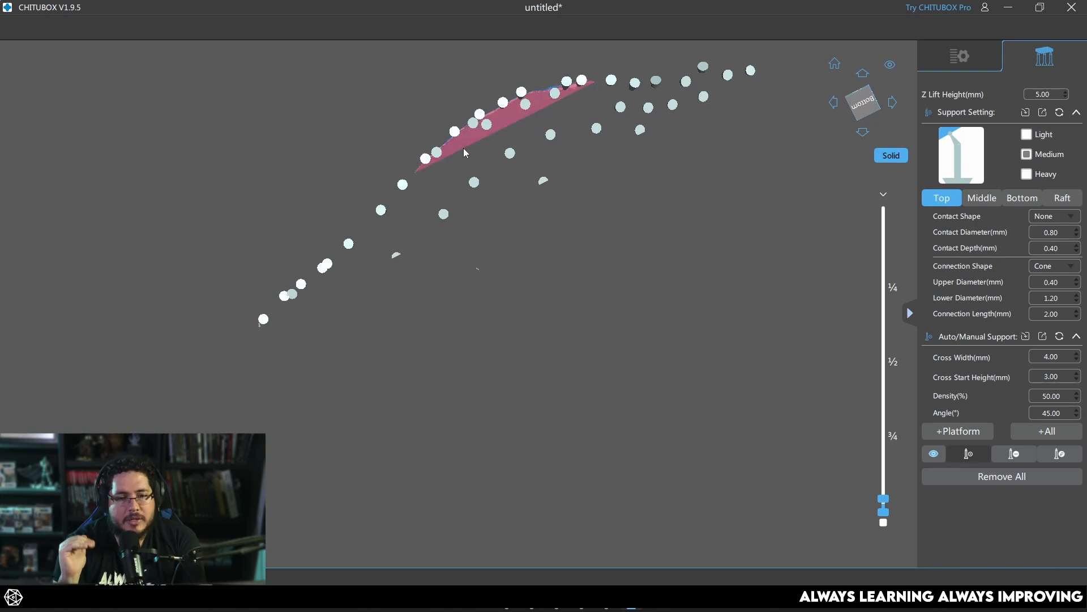
click(422, 168)
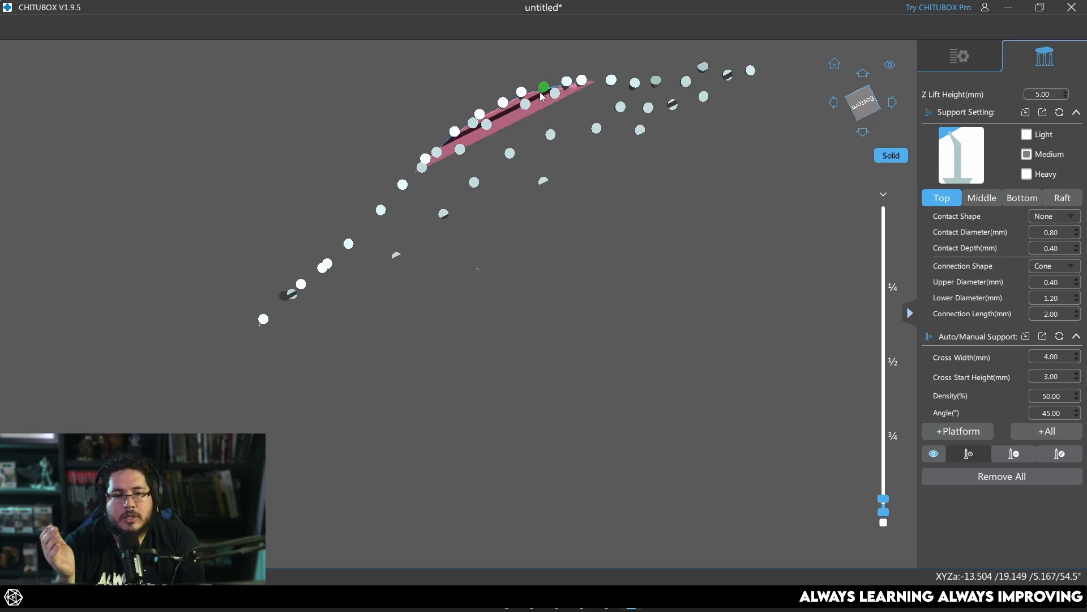
click(540, 97)
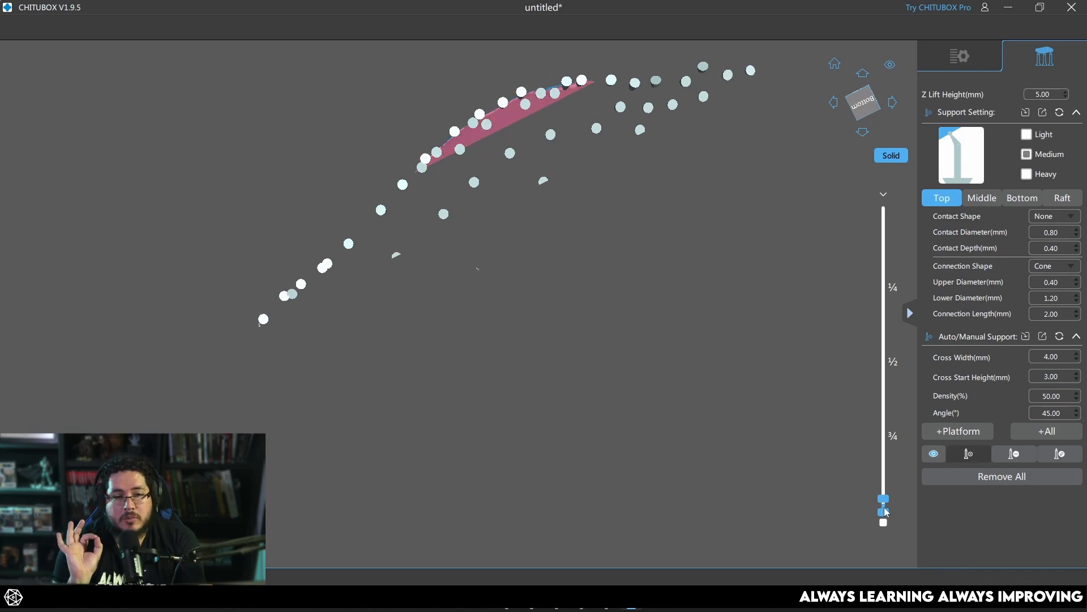
- Raise the visible layer range and add more medium supports in the gaps across the base's underside and along its outer edge
drag(883, 503, 885, 486)
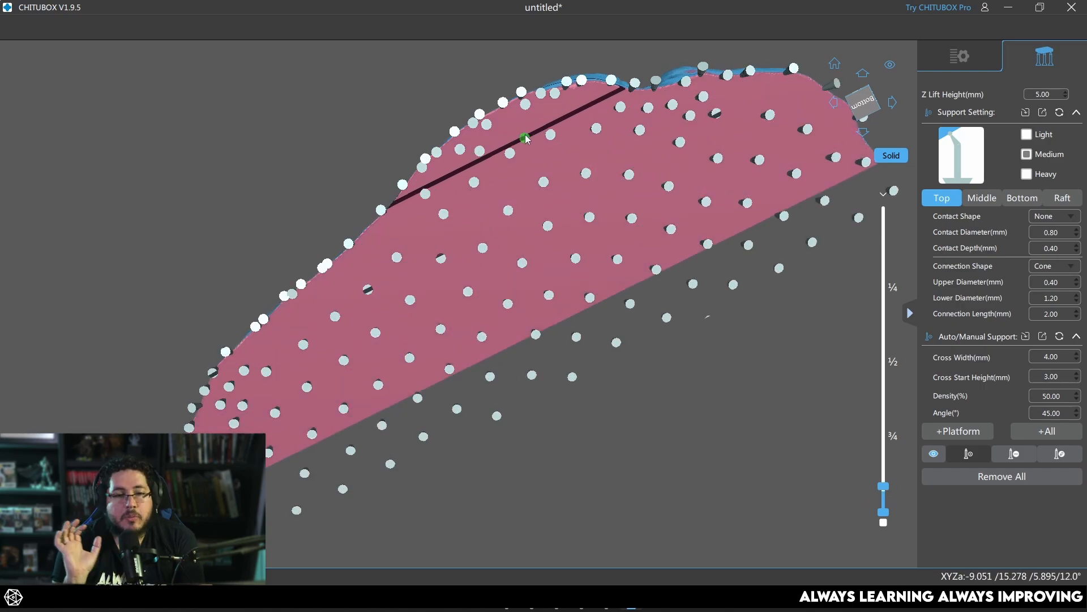
click(434, 282)
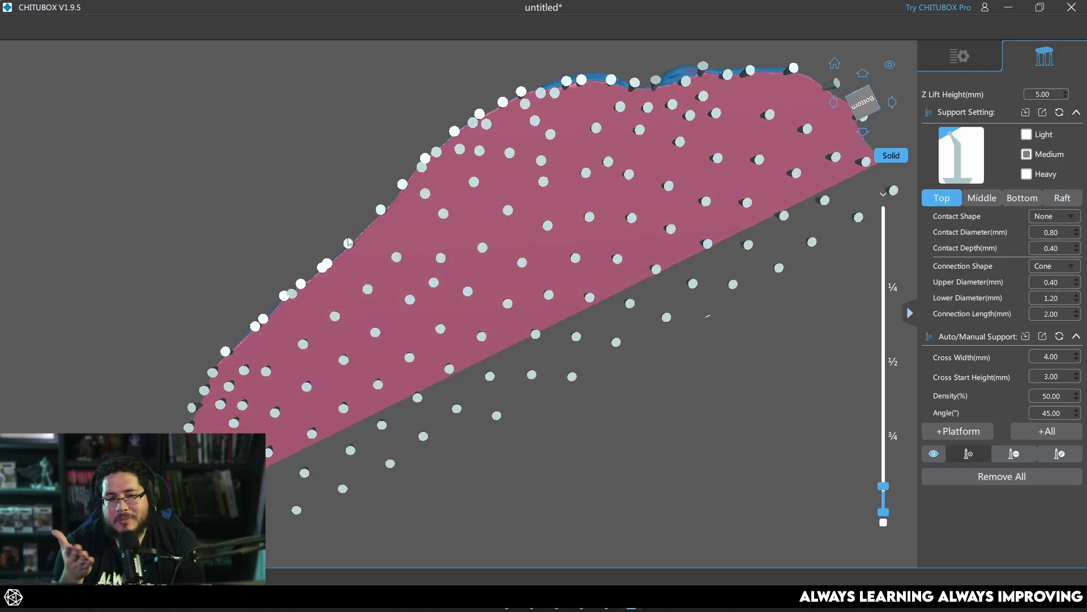
click(386, 236)
click(368, 231)
click(398, 204)
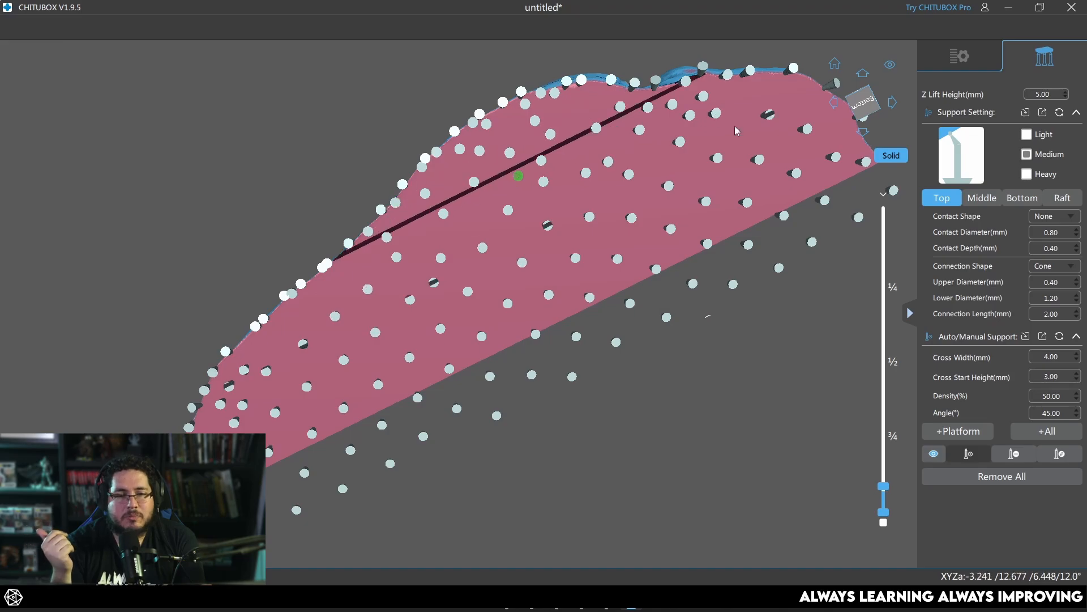
click(812, 84)
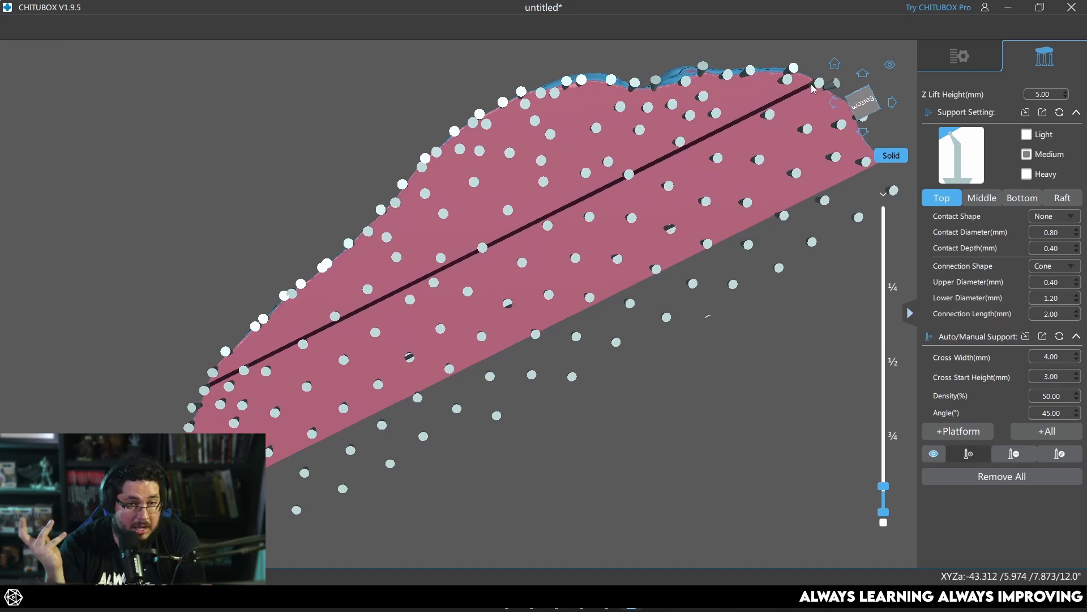
click(805, 73)
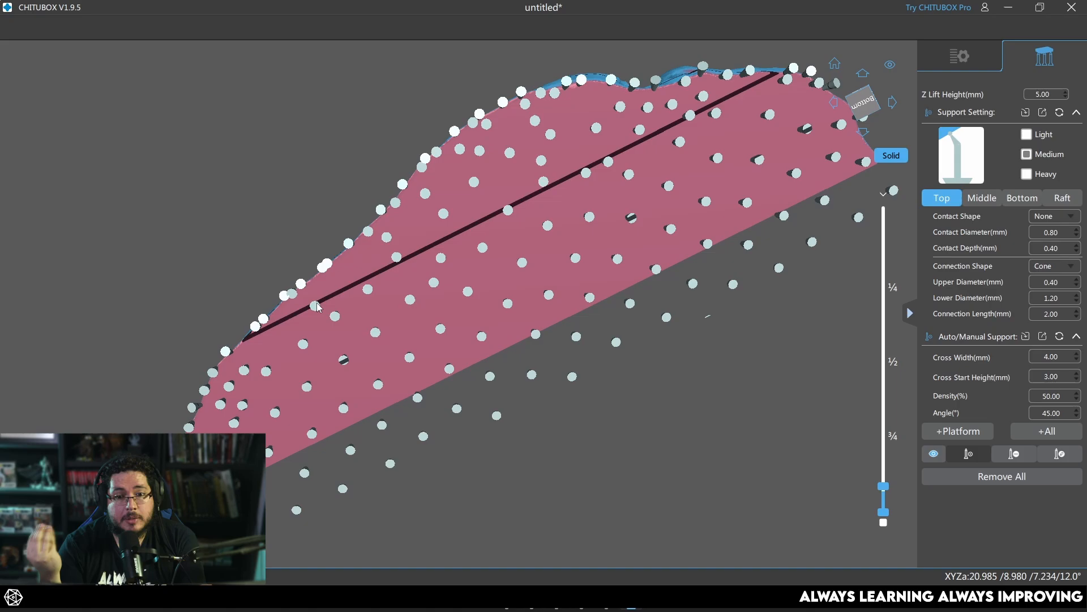
click(490, 200)
- Show all layers with the whole underside in view and switch the support type to Heavy
drag(888, 488, 885, 210)
right_drag(673, 336, 487, 175)
click(1028, 174)
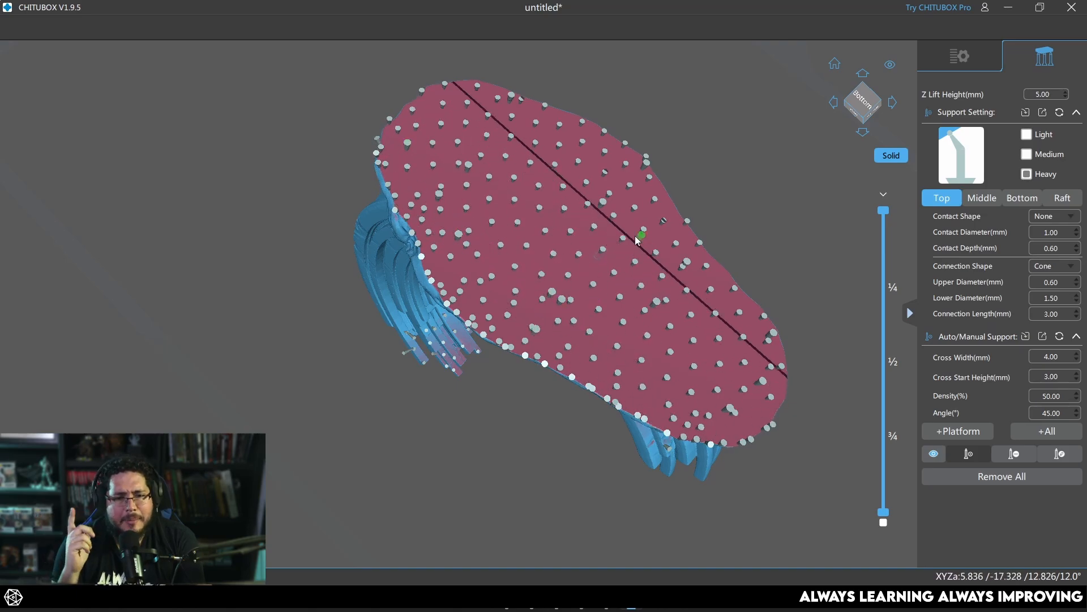
- Examine the ring tips and their tall supports, cutting the view at layer 2134, and review the full model from the front
right_drag(744, 296, 685, 394)
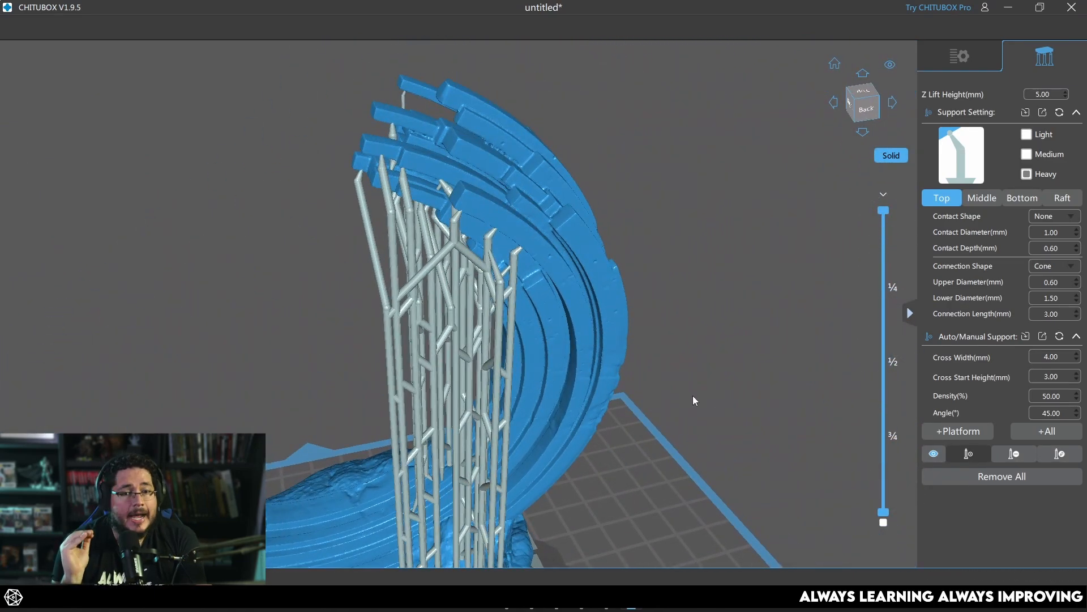
middle_drag(693, 396, 745, 394)
drag(883, 211, 885, 248)
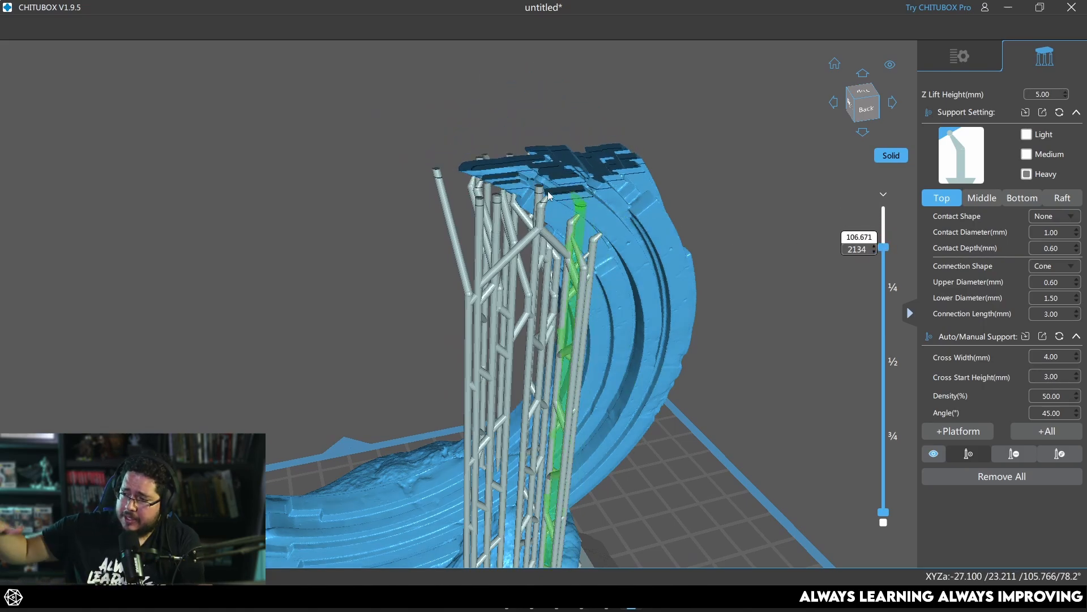
scroll(472, 189, up, 8)
middle_drag(321, 219, 218, 441)
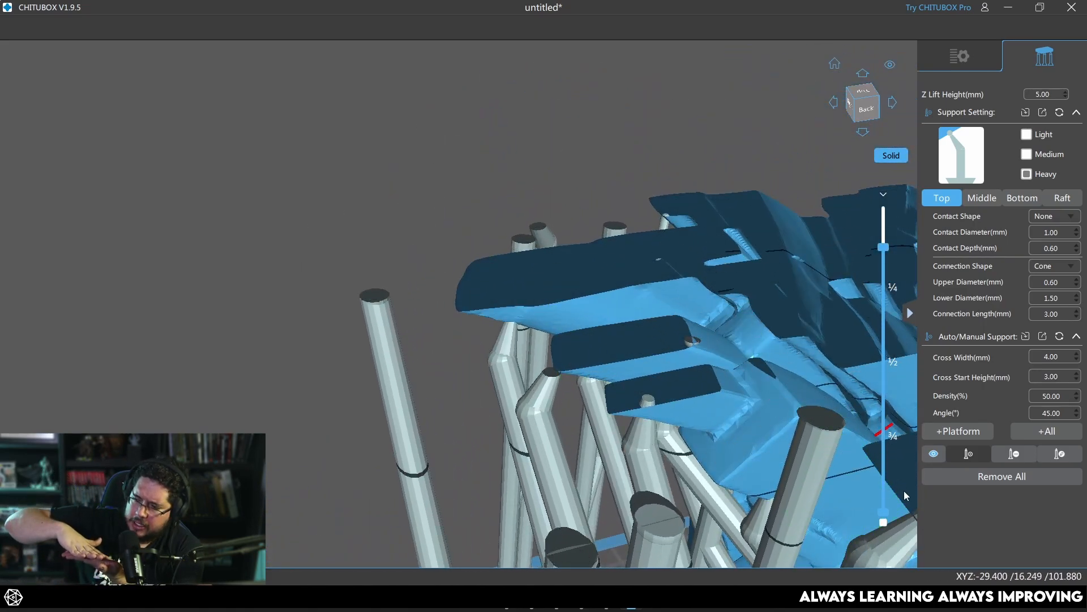
mouse_move(885, 512)
mouse_down()
mouse_move(886, 243)
mouse_move(886, 512)
mouse_up()
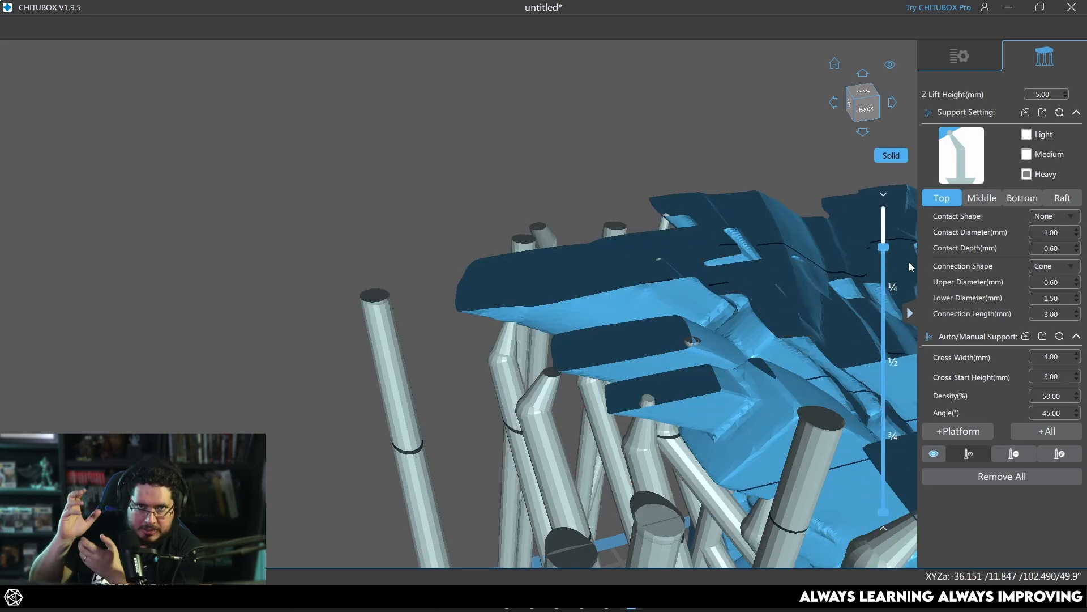
drag(885, 248, 875, 167)
scroll(667, 317, down, 5)
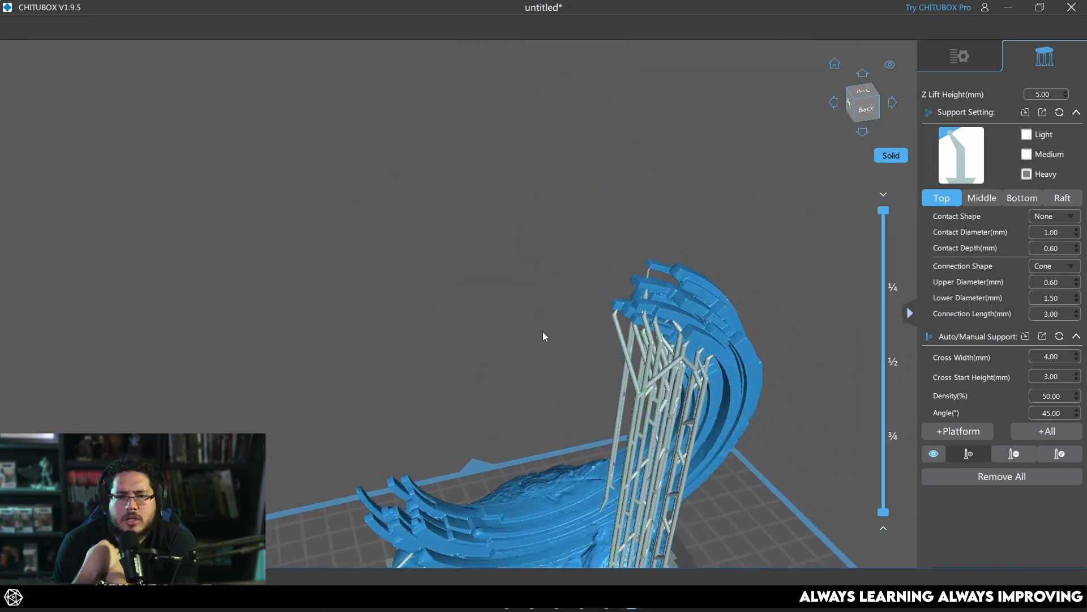
drag(543, 334, 603, 308)
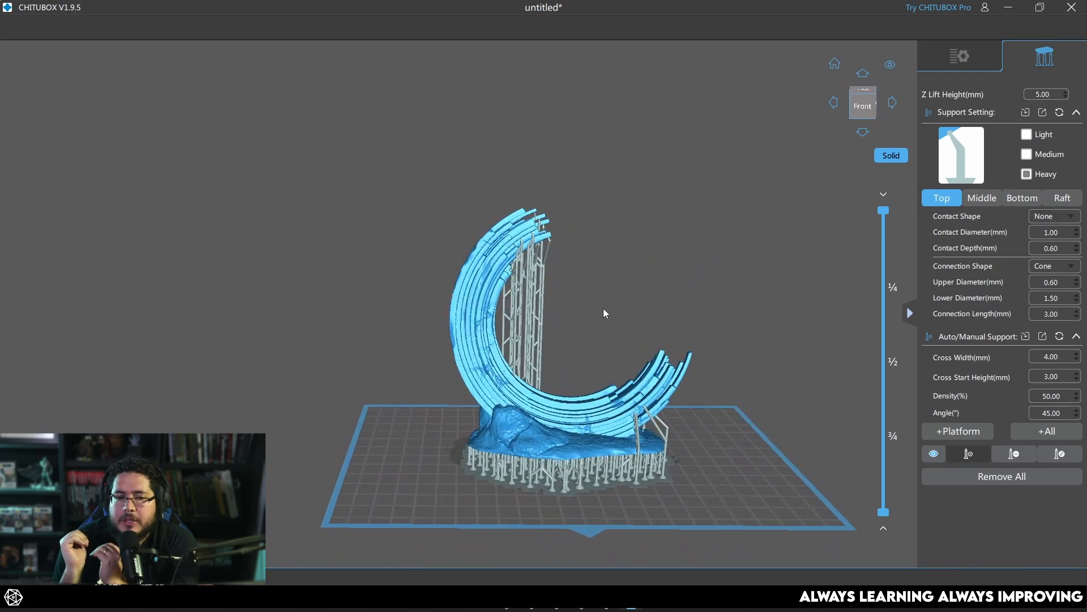
- Slice the supported Arch model and scrub through its upper layers in the slice preview
click(953, 60)
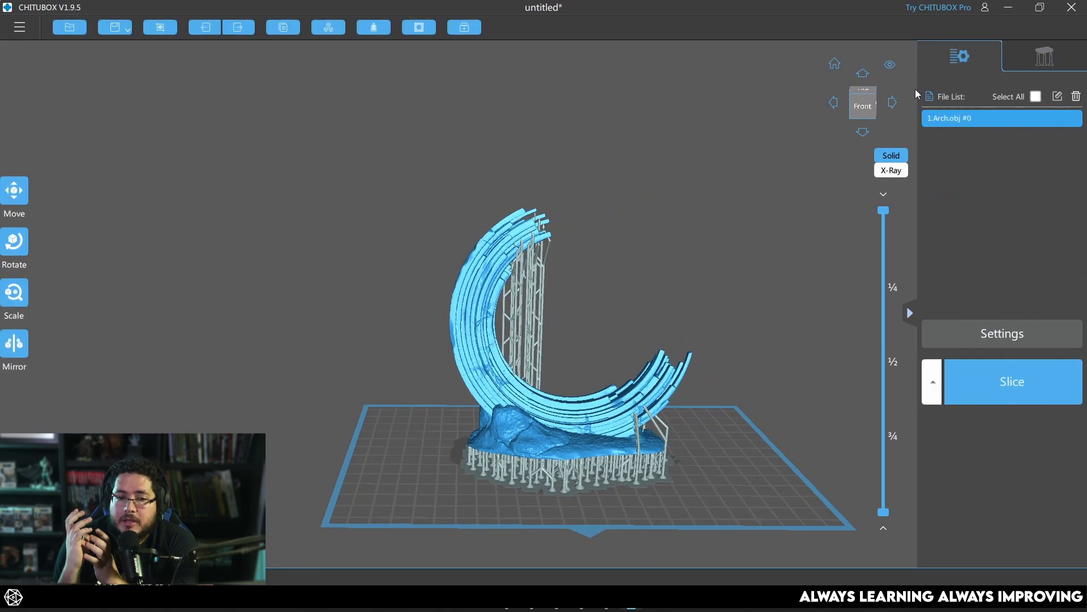
click(1018, 390)
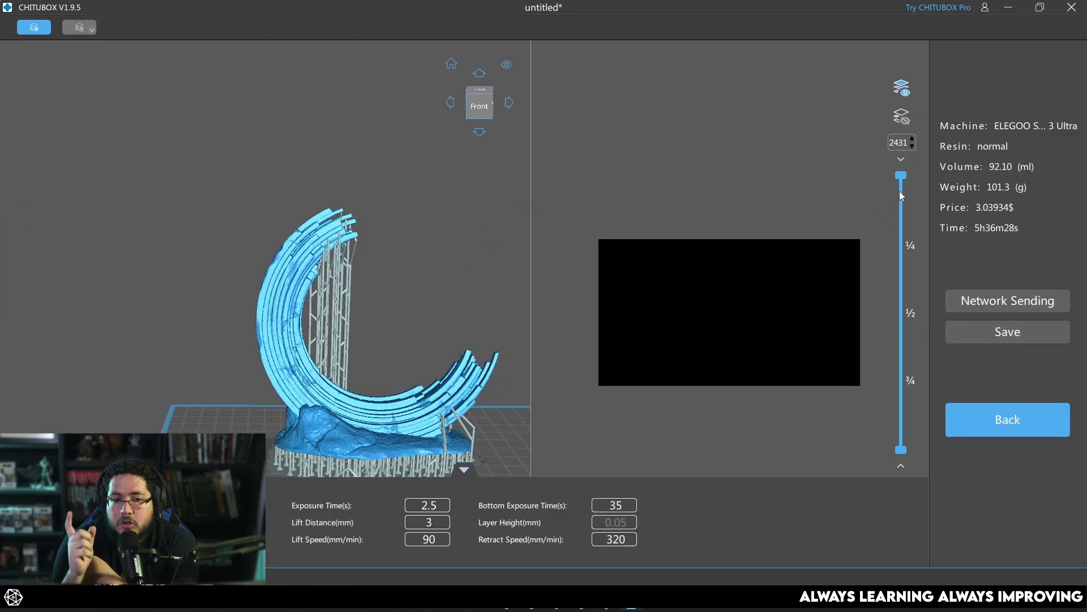
drag(901, 187, 901, 237)
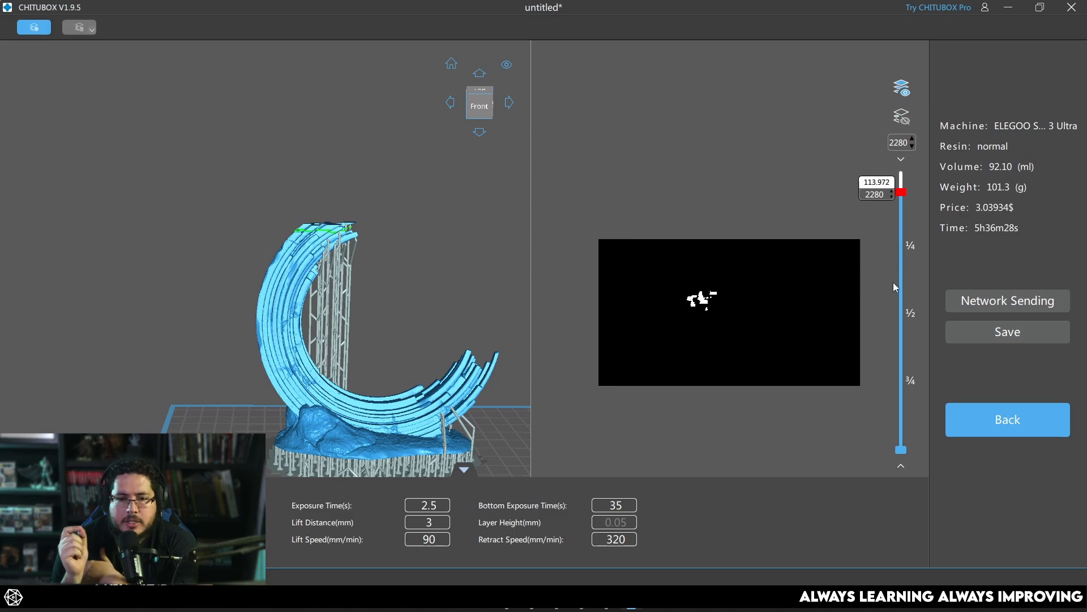
drag(893, 282, 903, 171)
drag(895, 244, 903, 257)
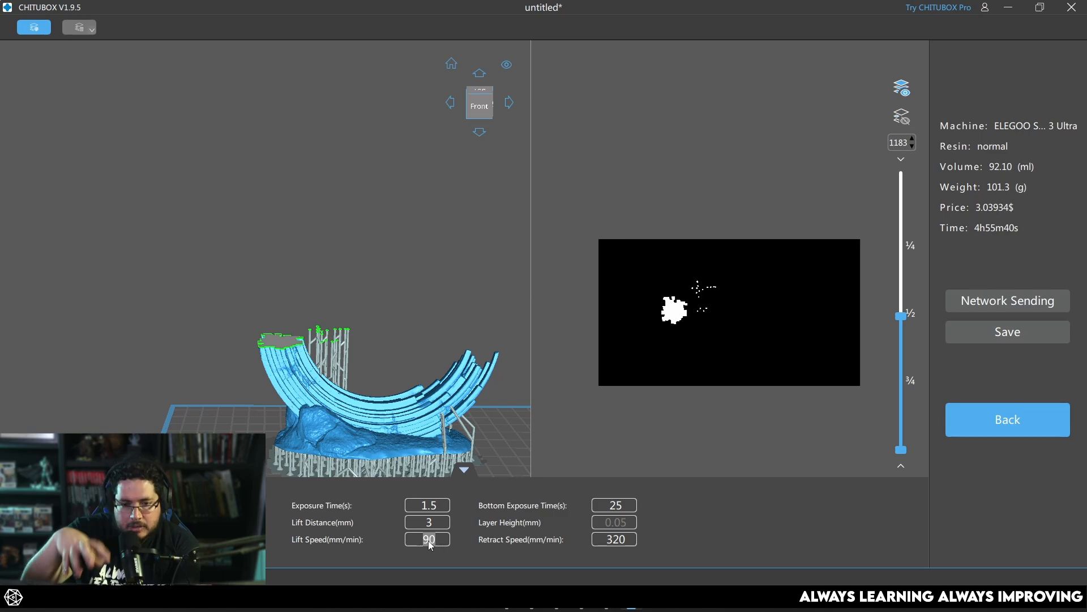
- Set the lift speed to 70 mm/min and return the slice preview to layer 2431
text(70)
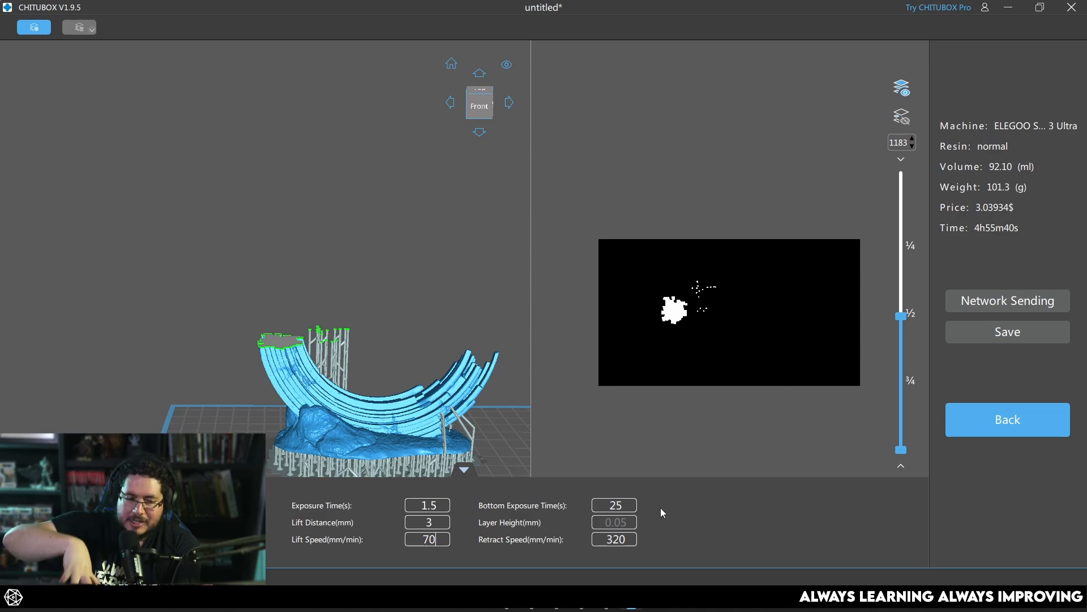
key(Return)
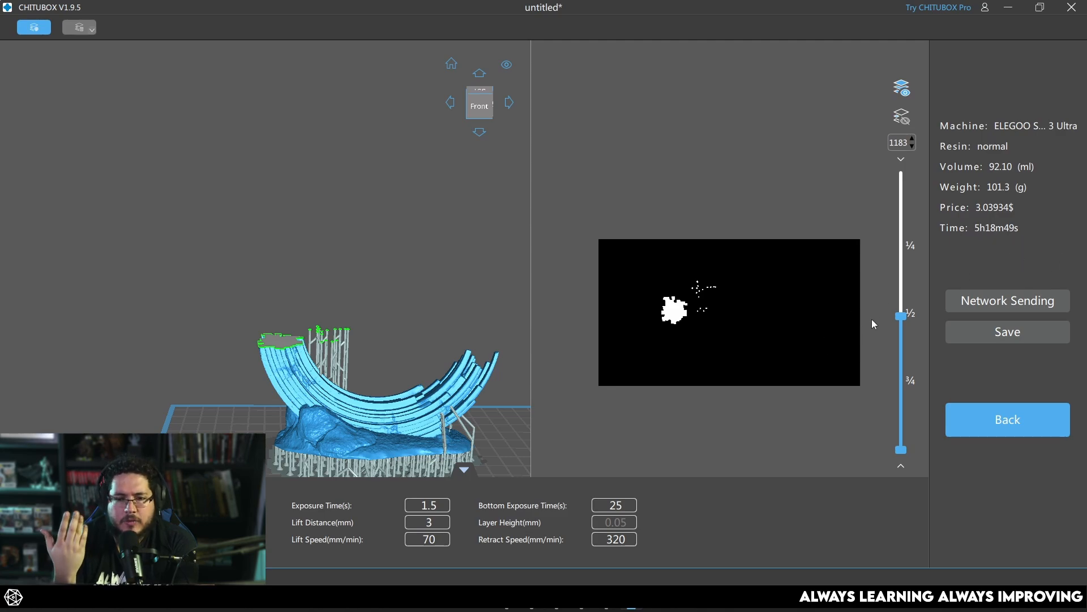
drag(905, 313, 898, 166)
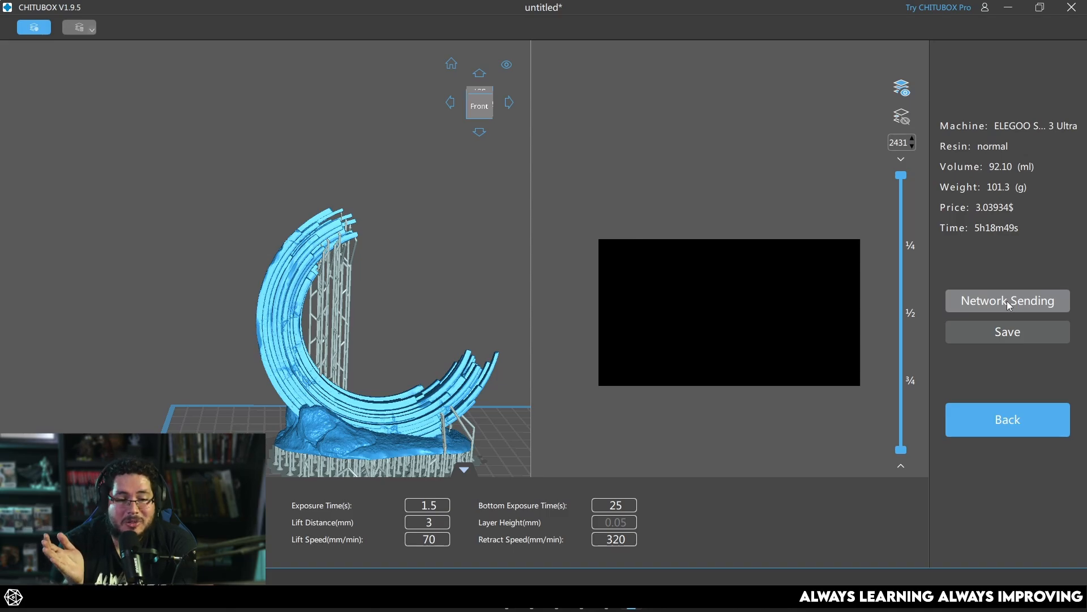
- Start saving the sliced file to the Desktop as _Arch and open the choice of file formats
click(974, 338)
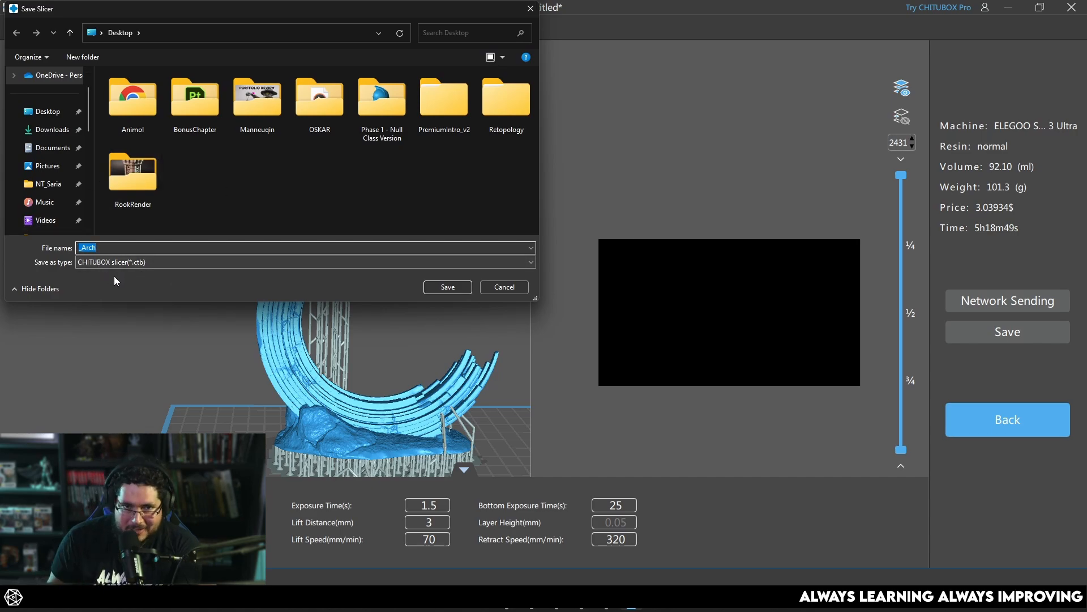
click(145, 264)
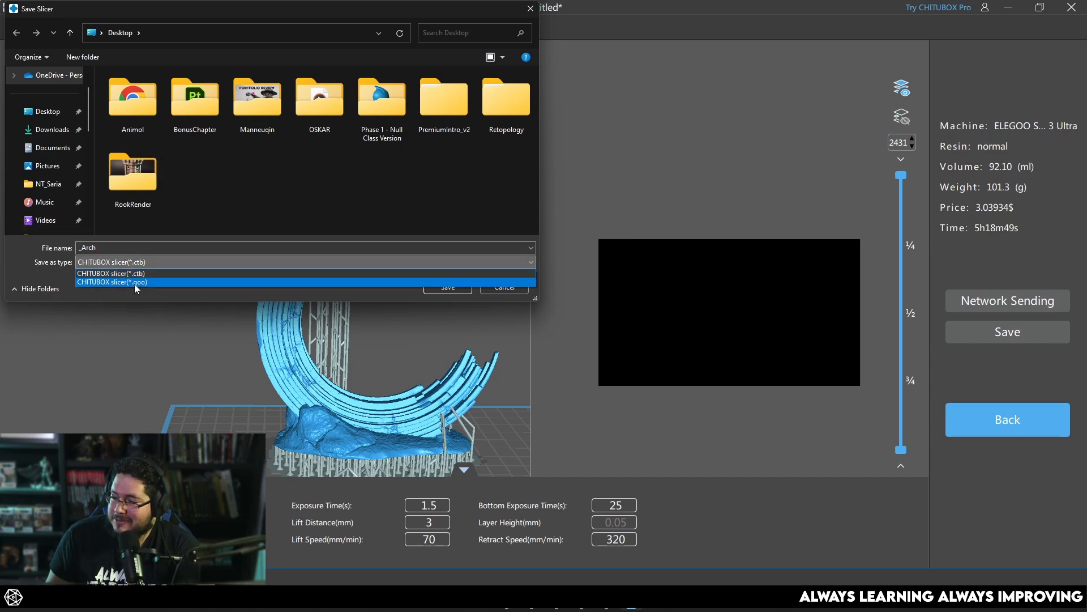